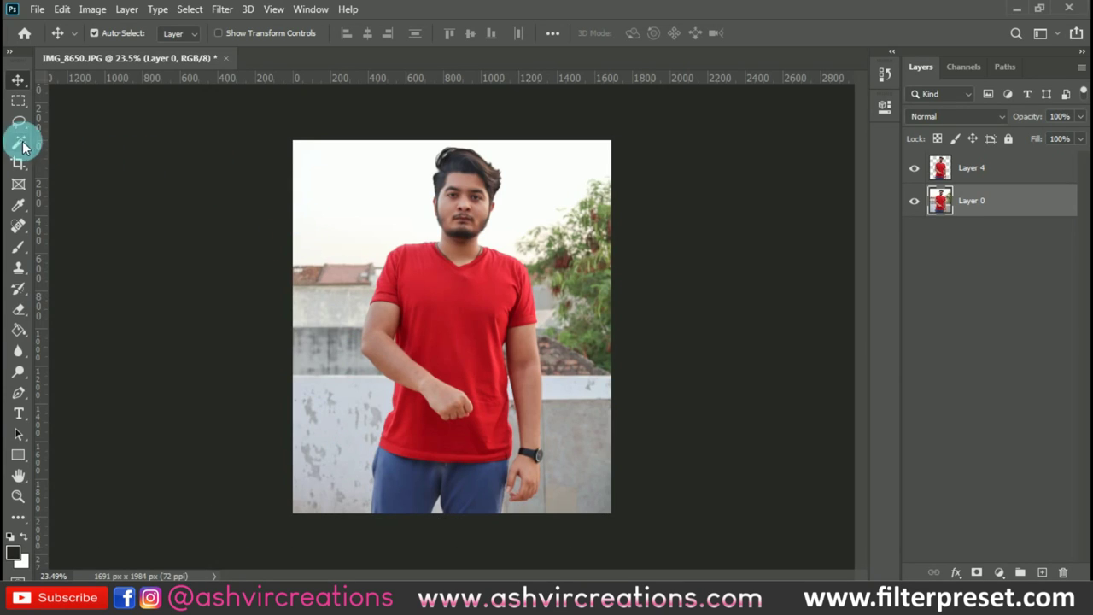
Step: Select the whole man on Layer 0 with the Quick Selection tool in add-to-selection mode
mouse_move(19, 147)
mouse_down()
mouse_move(73, 147)
mouse_move(70, 157)
mouse_up()
click(128, 34)
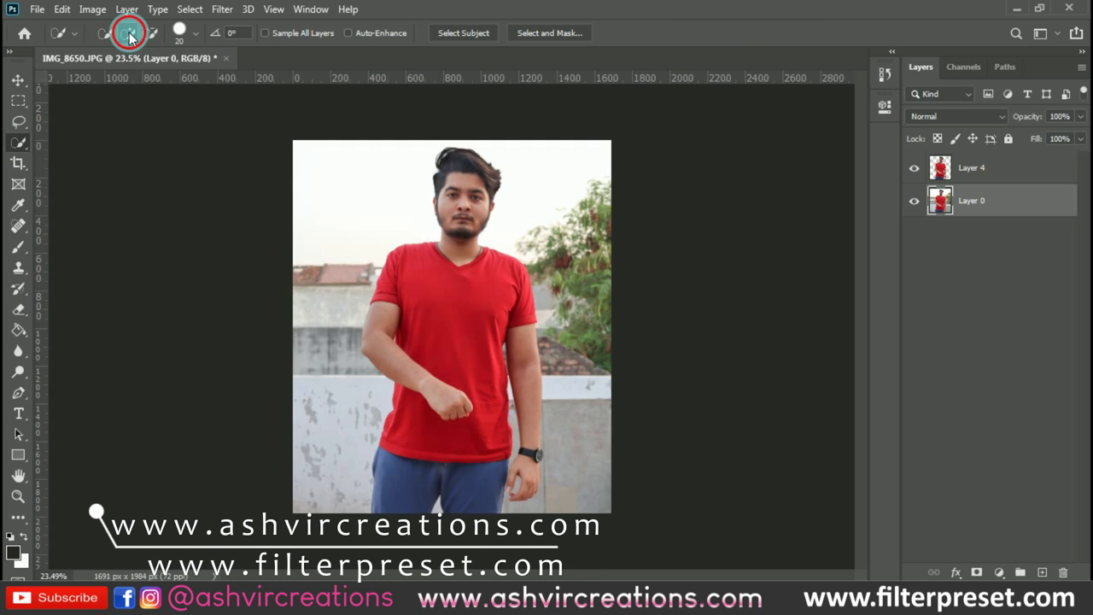
mouse_move(400, 317)
mouse_down()
mouse_move(390, 336)
mouse_move(442, 397)
mouse_move(429, 457)
mouse_move(471, 471)
mouse_up()
mouse_move(522, 394)
mouse_down()
mouse_move(512, 461)
mouse_move(529, 474)
mouse_move(455, 205)
mouse_up()
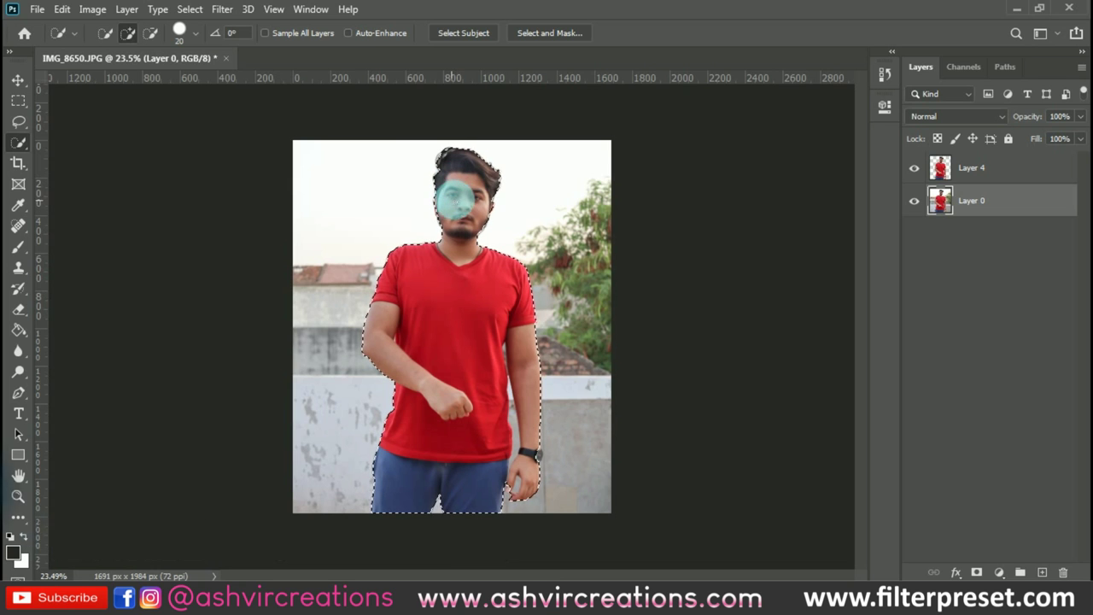
Step: Hide Layer 4 and add the hair and head area to the selection of the man
click(914, 168)
scroll(465, 145, up, 3)
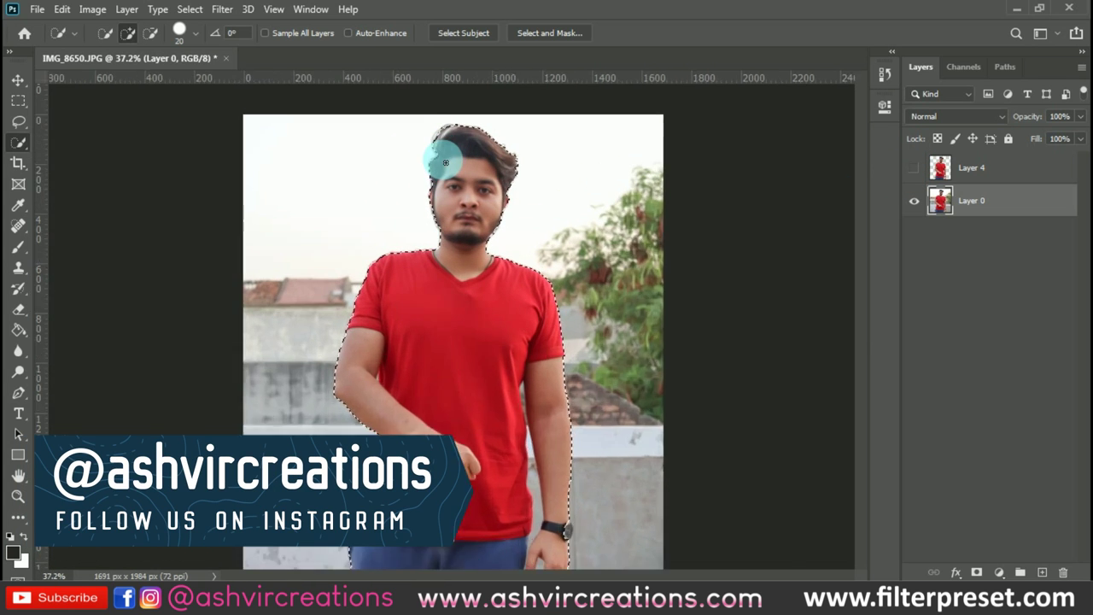
drag(481, 148, 481, 186)
scroll(472, 170, up, 3)
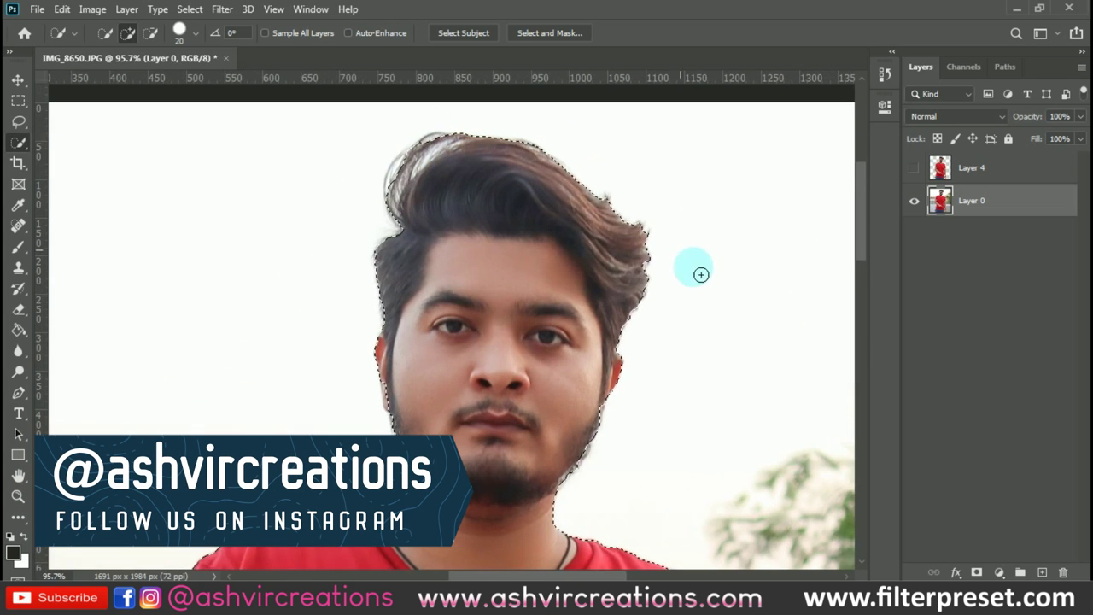
drag(566, 219, 572, 228)
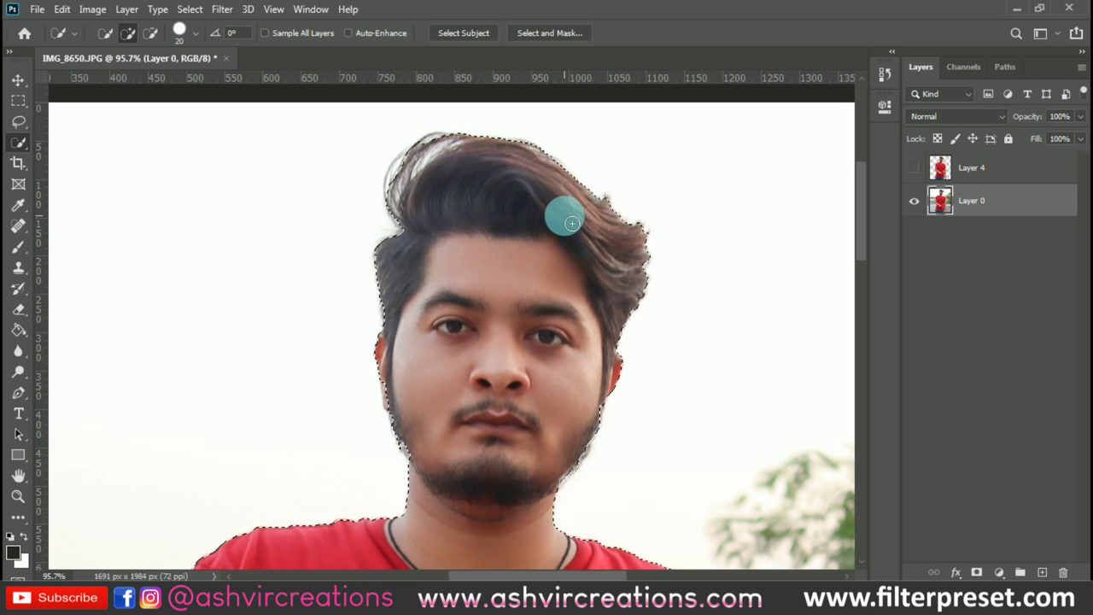
scroll(486, 203, down, 1)
scroll(487, 203, down, 2)
scroll(456, 188, up, 3)
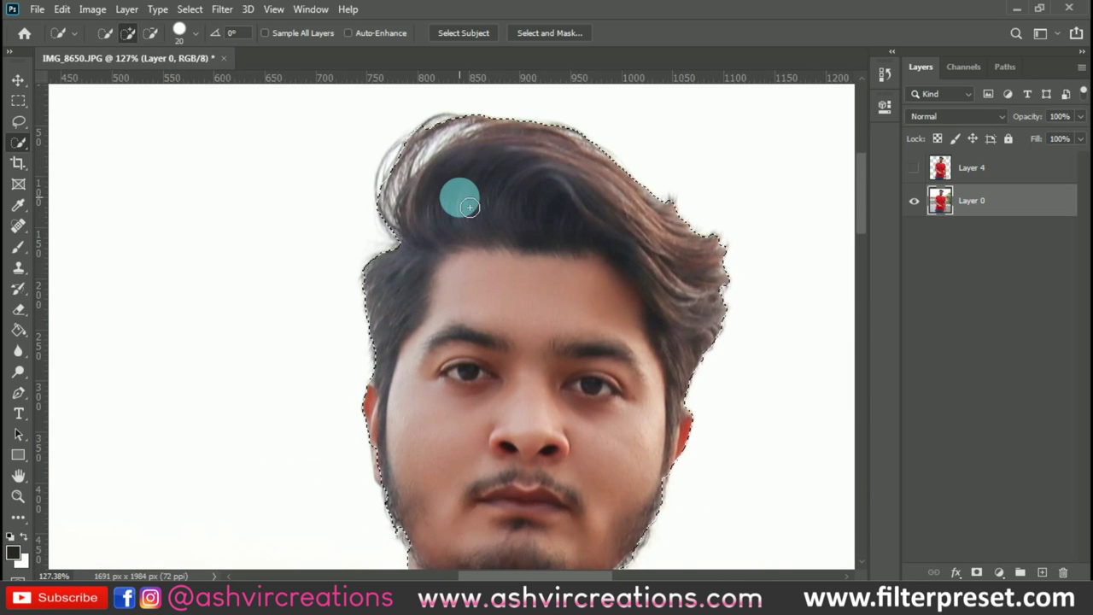
scroll(456, 196, down, 2)
Step: Refine the selection's hair edge in Select and Mask with the Refine Edge Brush at size 35 and apply it
right_click(470, 178)
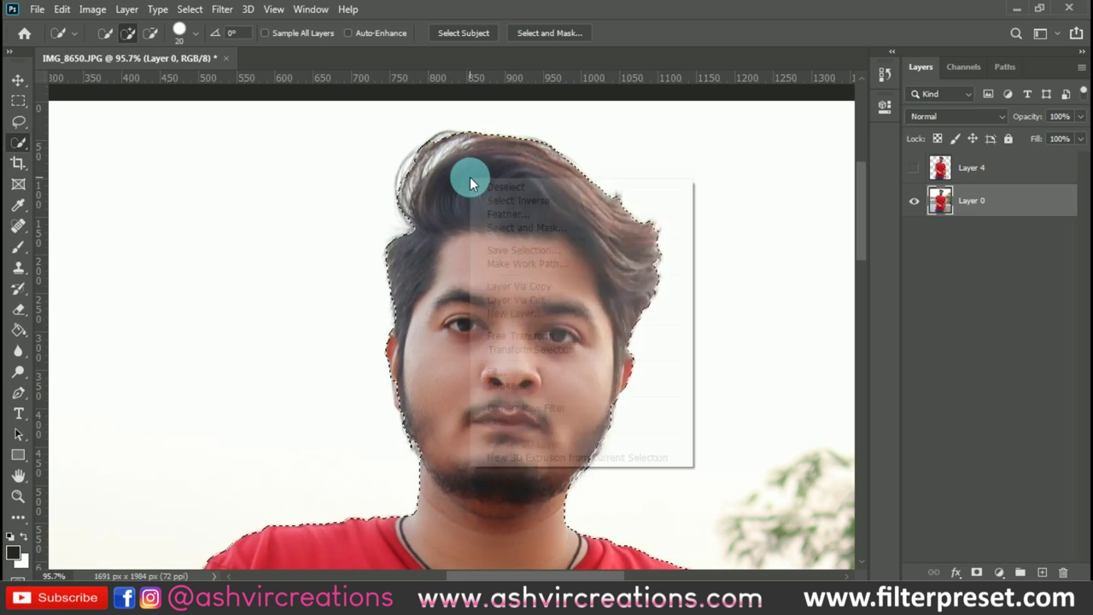
click(527, 229)
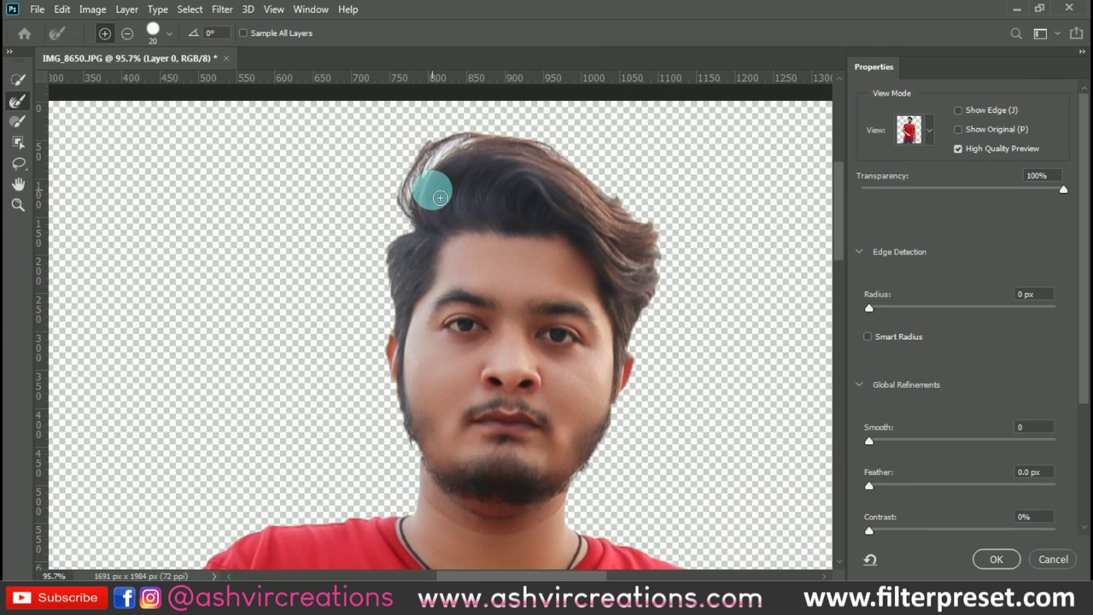
click(19, 101)
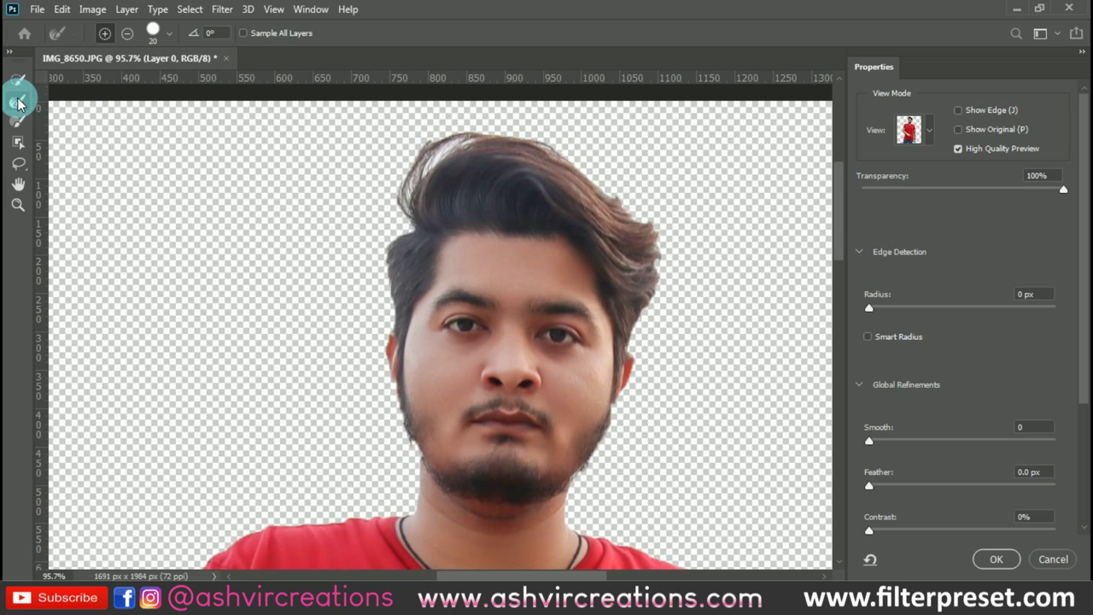
click(19, 102)
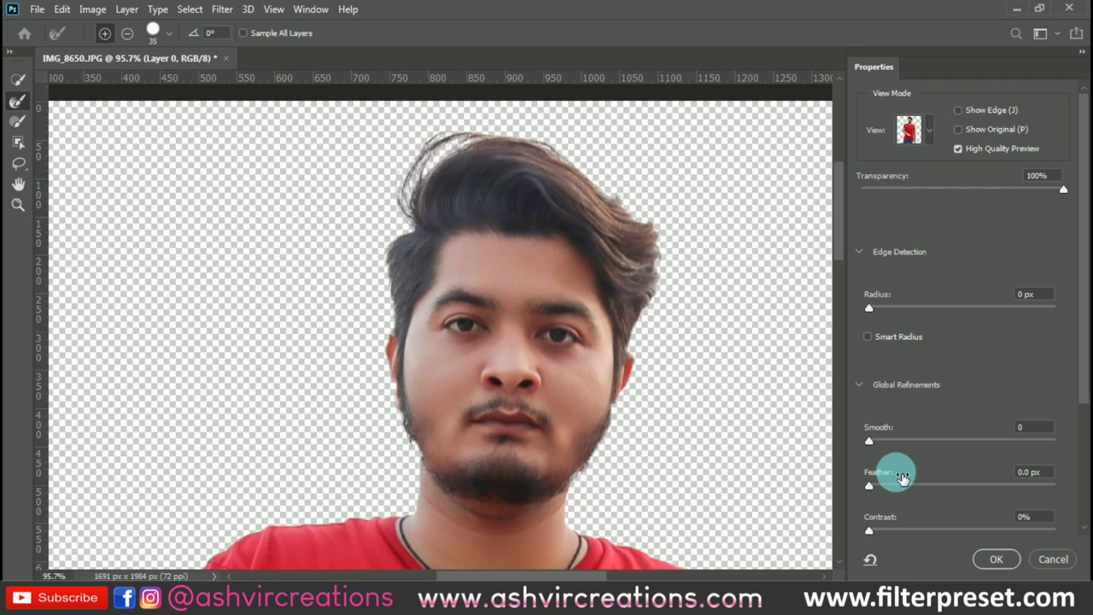
click(998, 559)
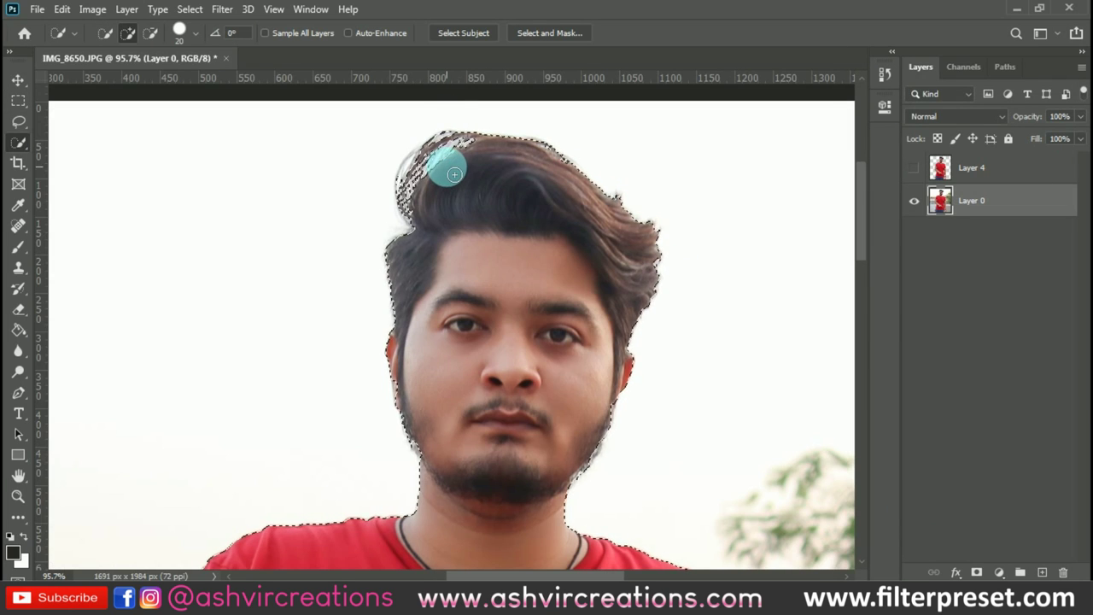
Step: Copy the selected man to a new layer with Layer Via Copy
scroll(454, 174, down, 3)
scroll(427, 293, down, 2)
right_click(454, 314)
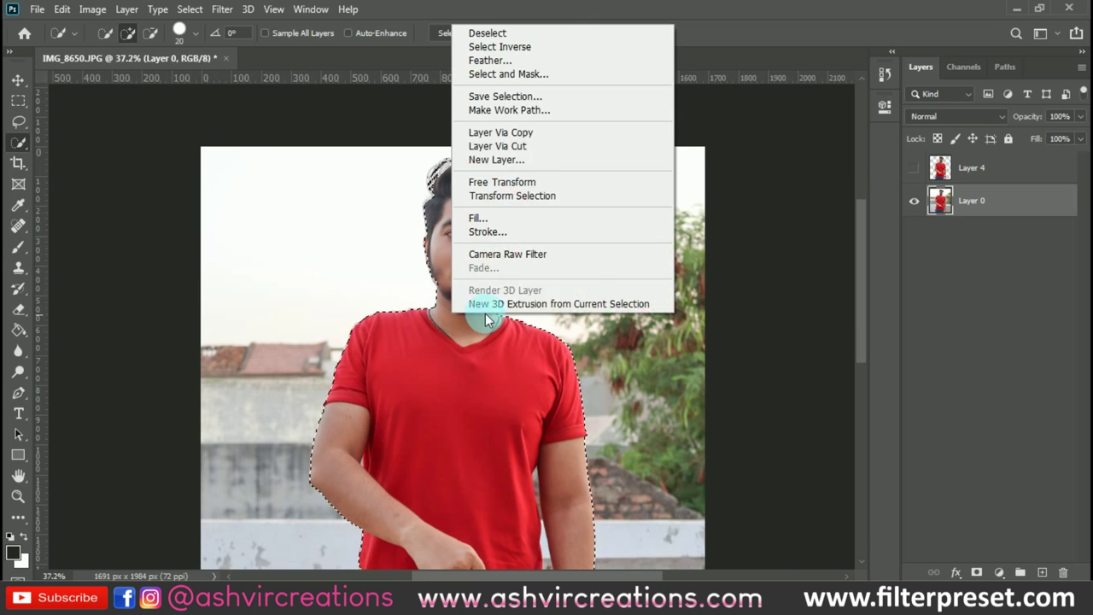
click(530, 133)
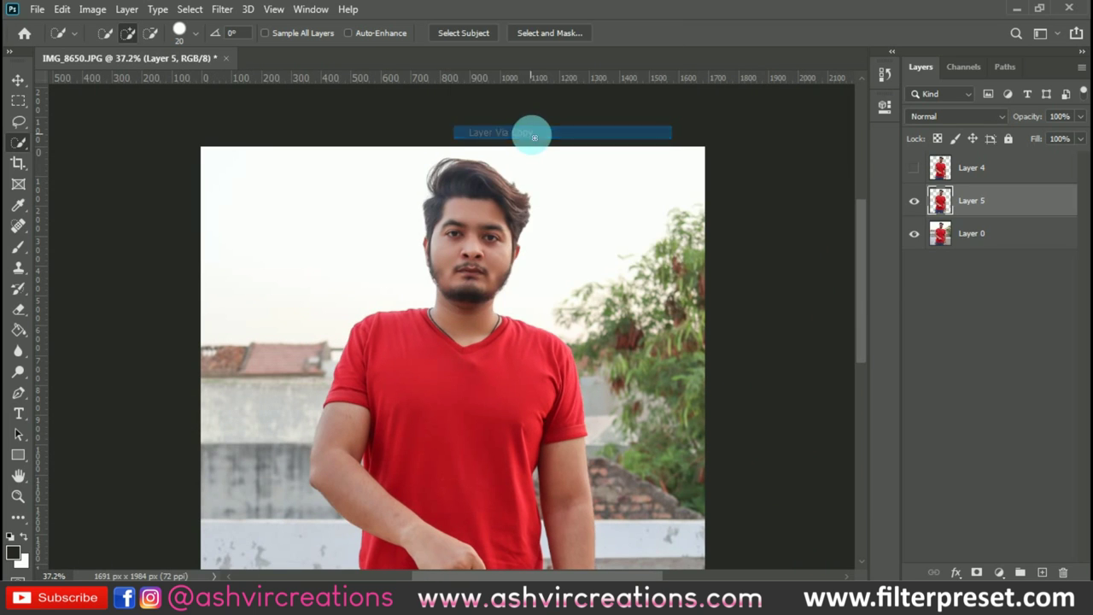
Step: Hide Layer 0, delete the newly copied cut-out layer and show Layer 4 instead
click(914, 233)
key(Delete)
click(915, 169)
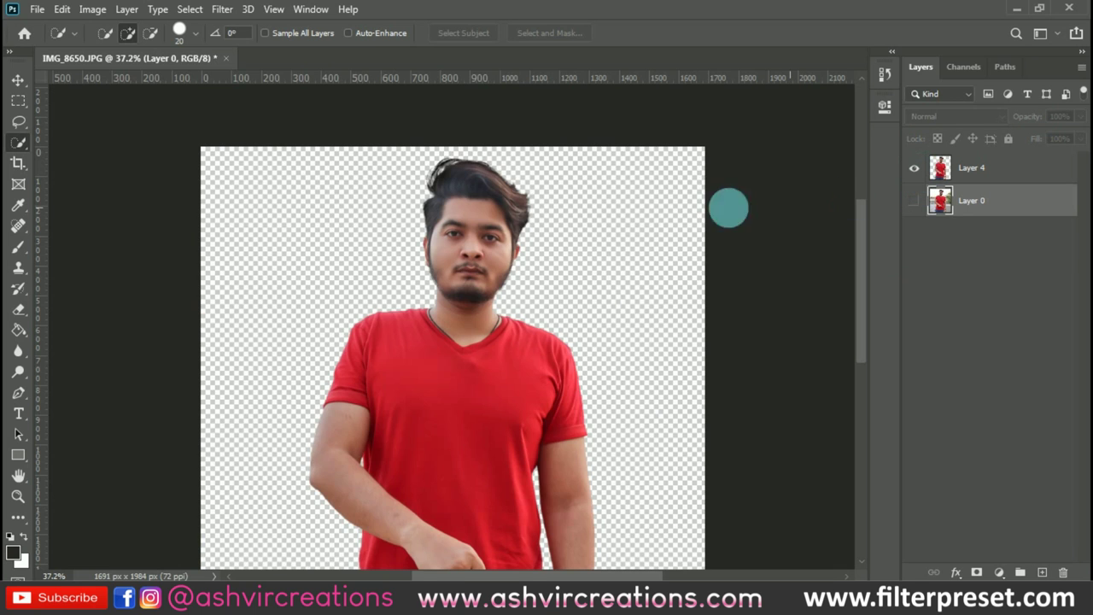
Step: Examine the cut-out's edges around the head, shirt and trousers for rough spots
scroll(491, 156, up, 2)
key(v)
scroll(431, 143, down, 2)
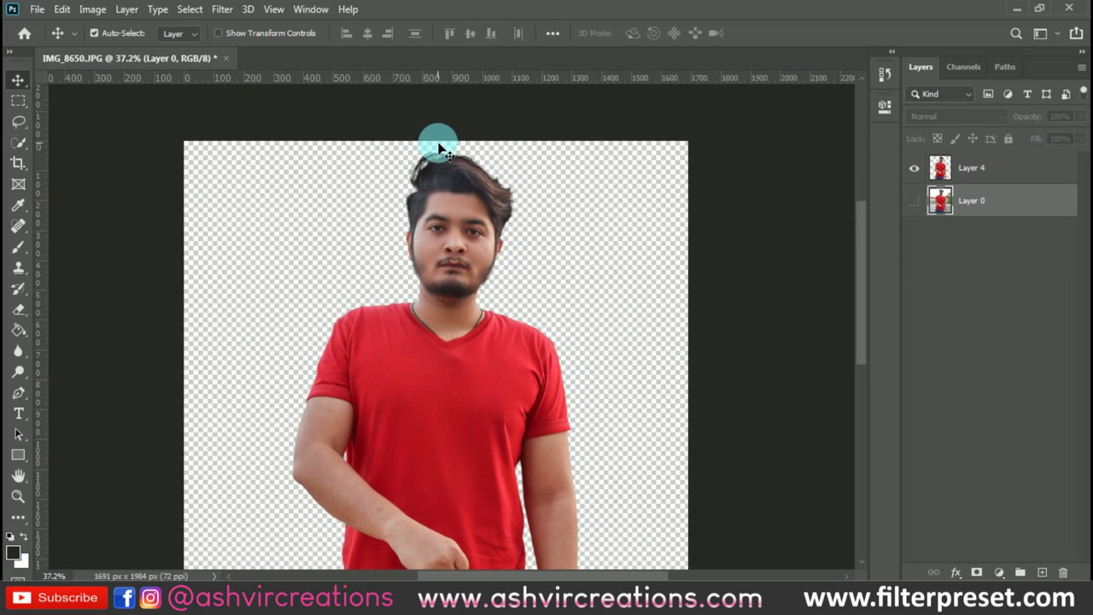
scroll(431, 168, down, 2)
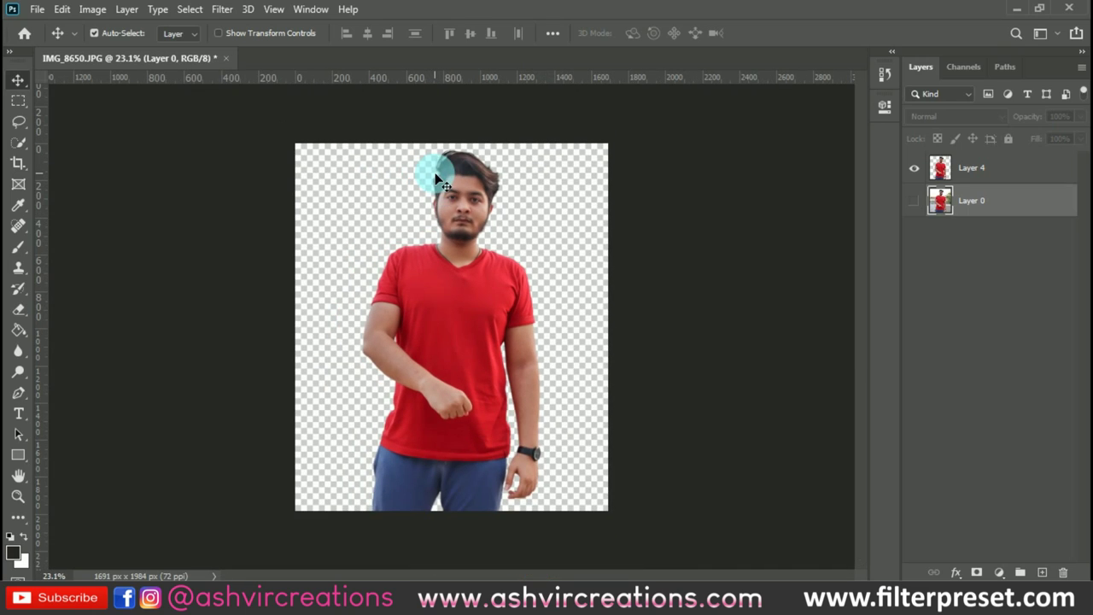
scroll(443, 231, up, 2)
drag(439, 234, 504, 162)
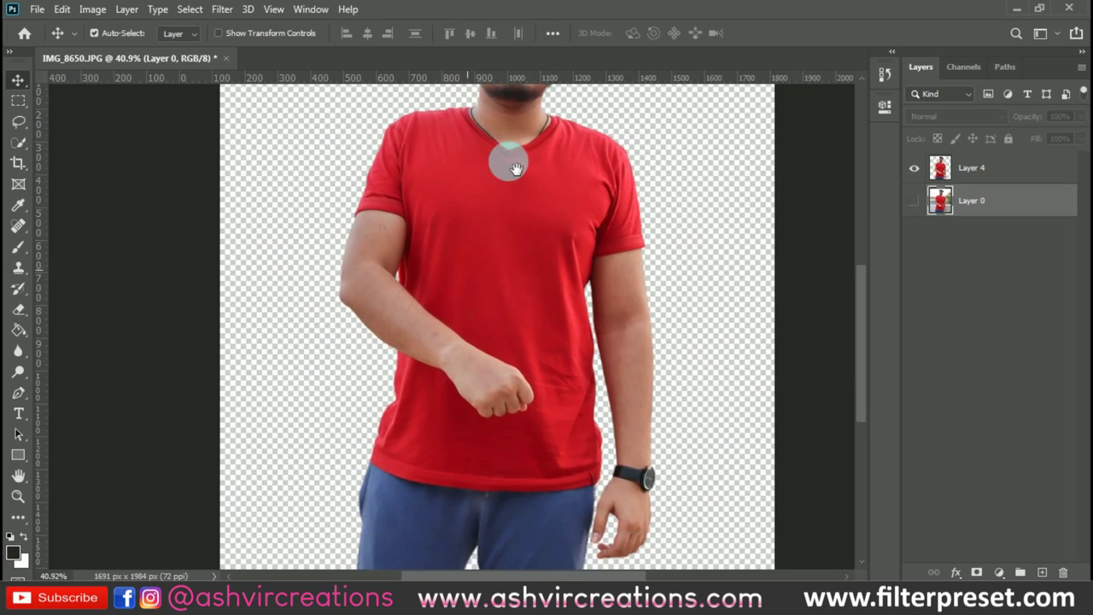
scroll(431, 359, up, 2)
drag(432, 358, 513, 158)
scroll(431, 325, up, 3)
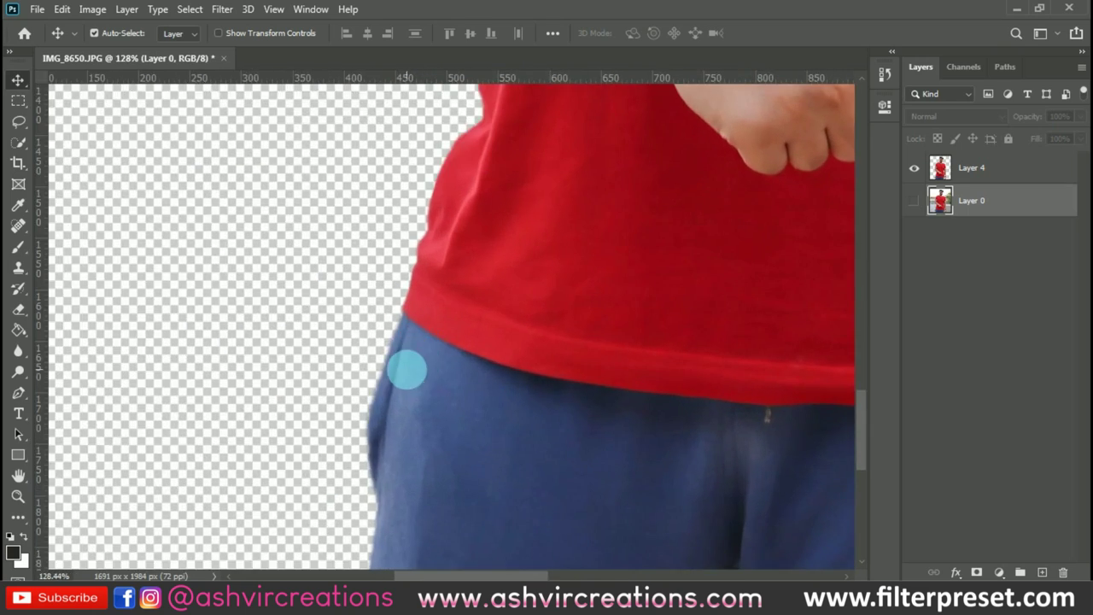
drag(407, 366, 386, 305)
drag(730, 464, 642, 305)
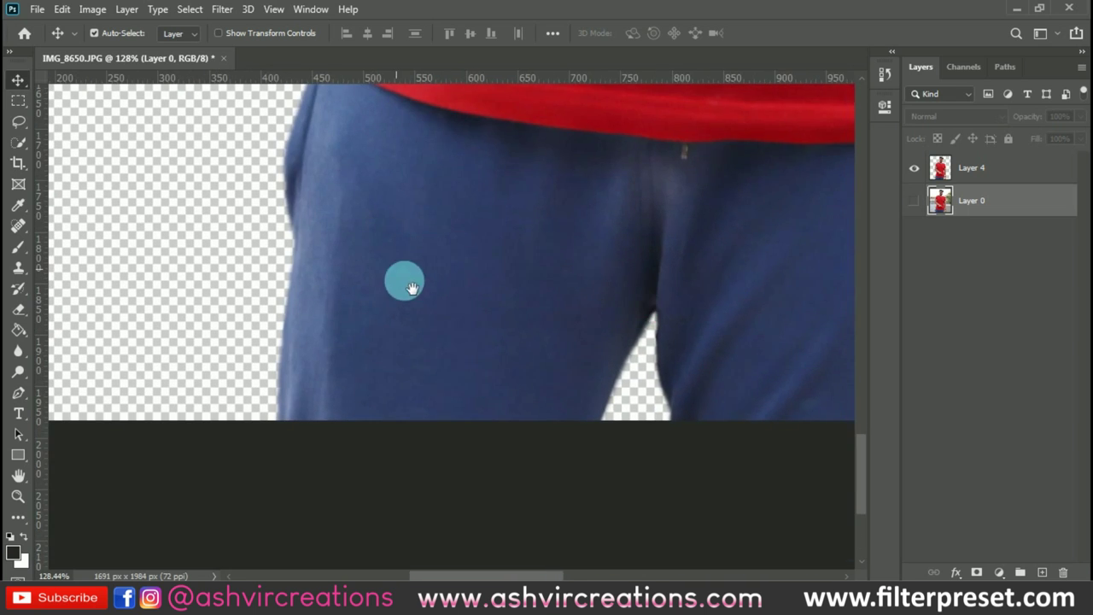
drag(402, 281, 586, 512)
Step: Soften the cut-out's edge beside the shirt hem and trousers on Layer 4 with the Blur tool at 26% strength
click(9, 261)
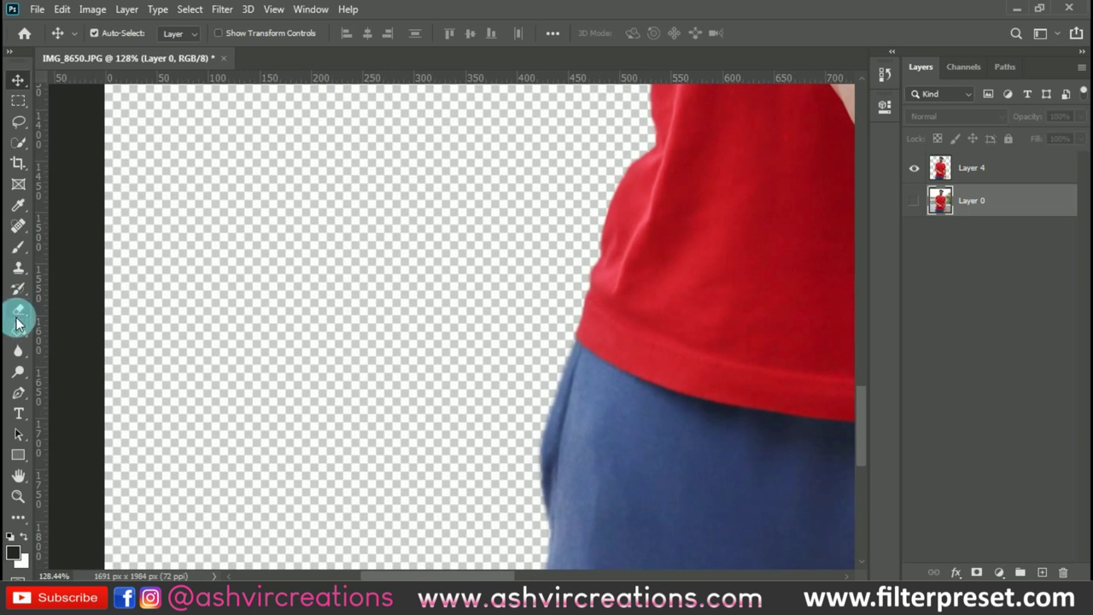
drag(17, 348, 88, 362)
click(87, 358)
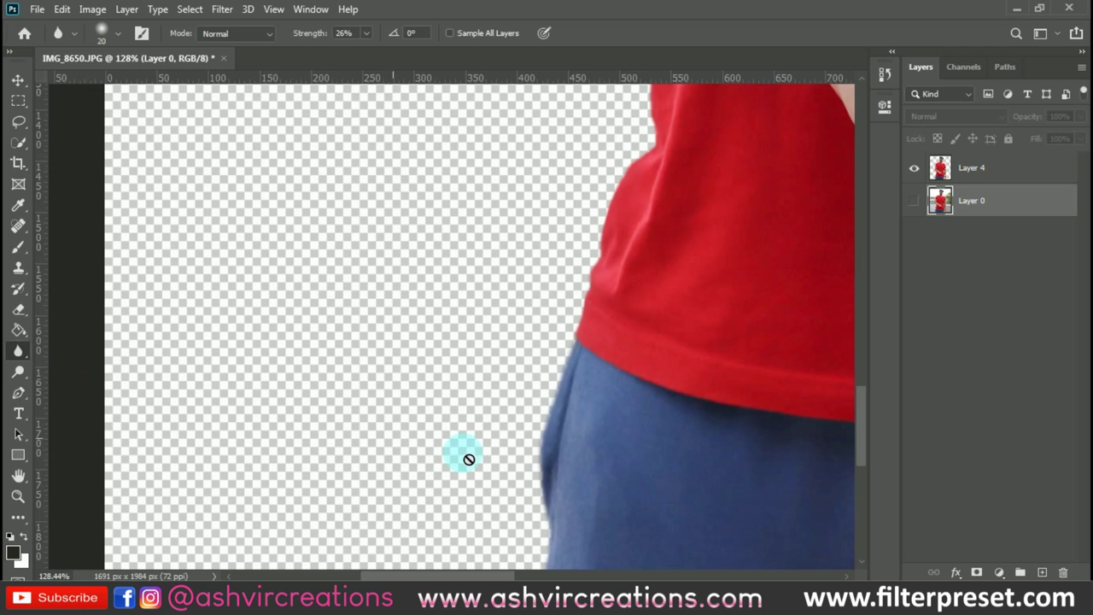
click(1000, 163)
scroll(553, 382, up, 2)
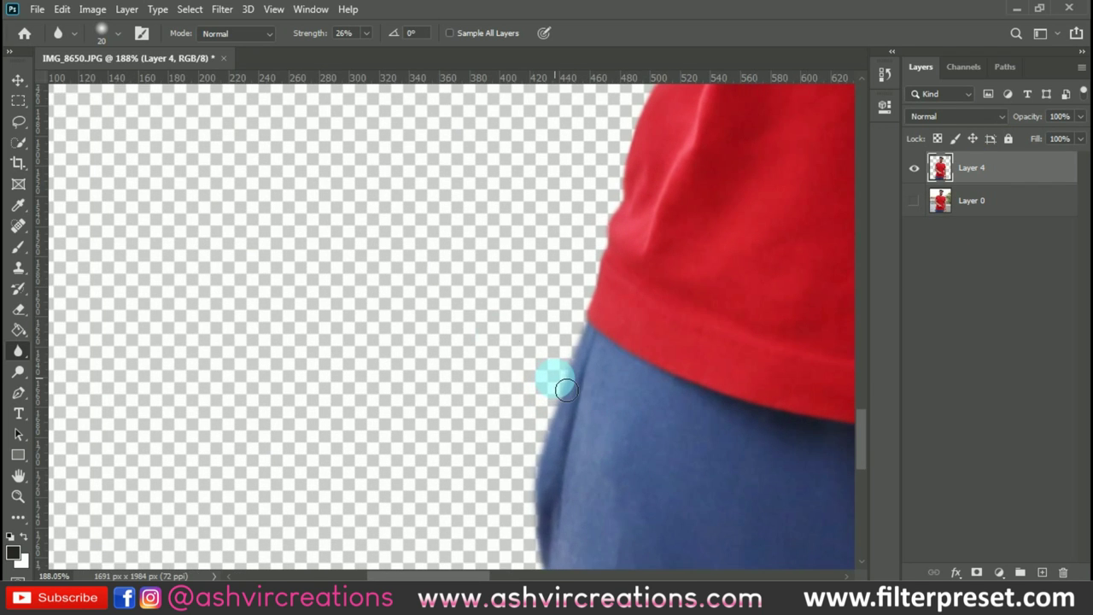
right_click(548, 374)
double_click(539, 466)
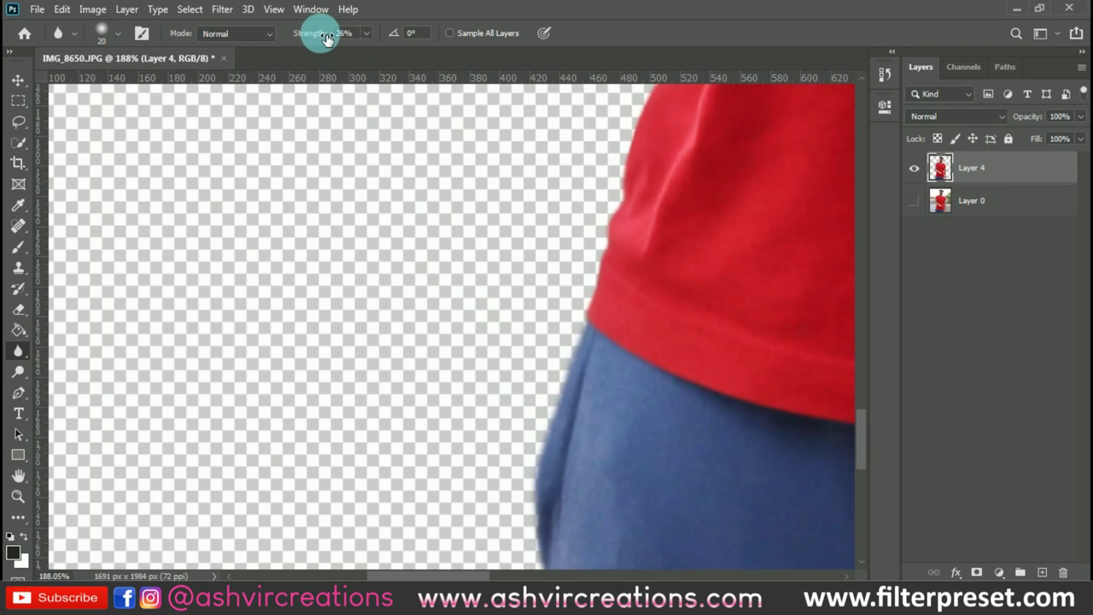
click(639, 203)
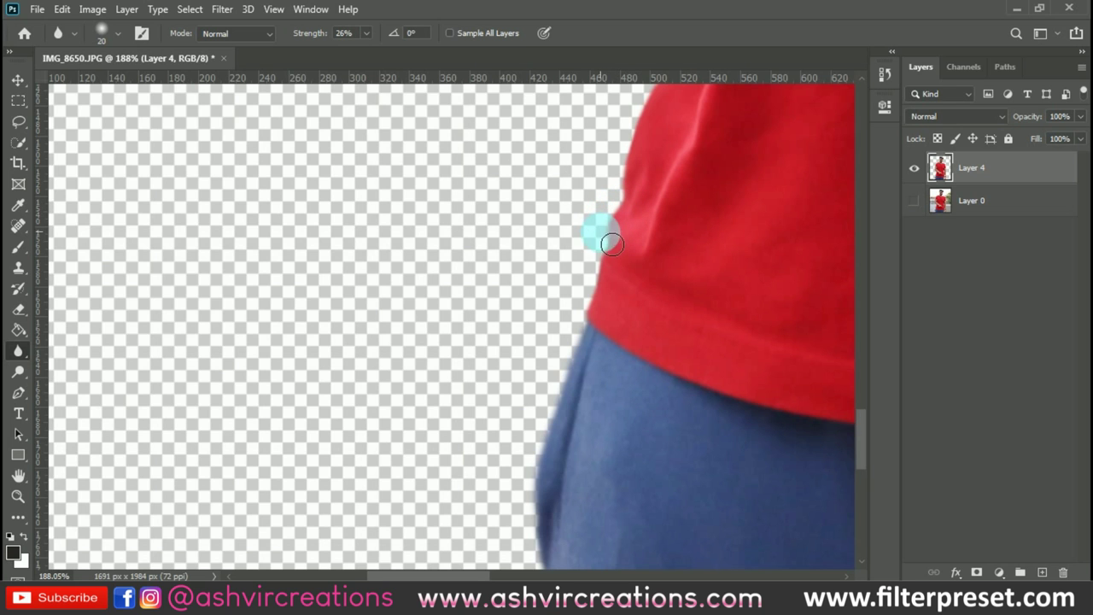
Step: Check the cut-out's edges along the shirt and both arms for places that need blurring
scroll(568, 392, up, 5)
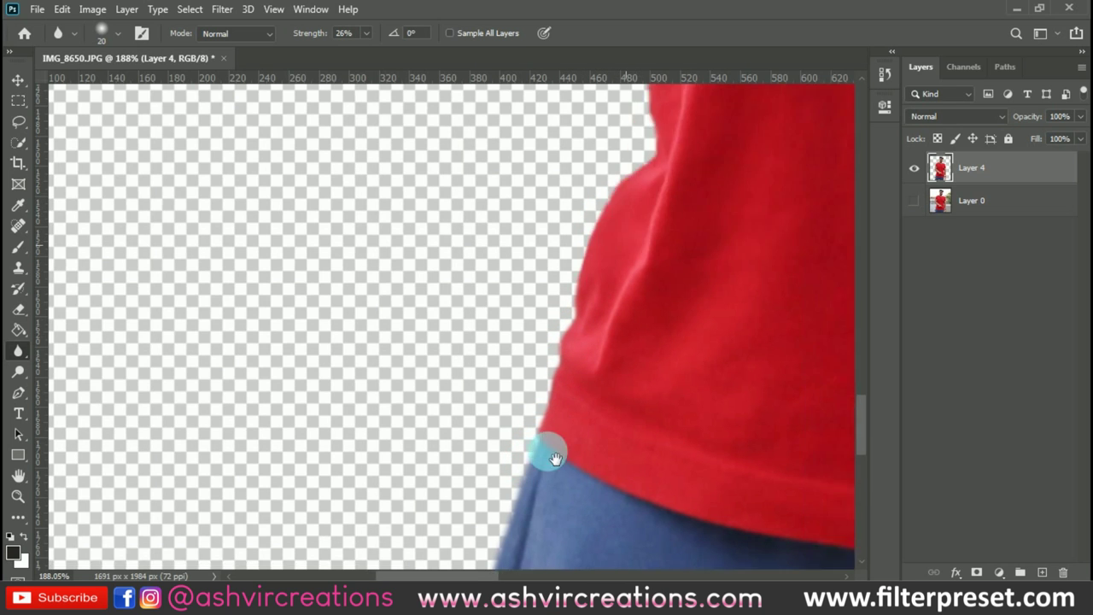
scroll(545, 231, down, 3)
scroll(534, 221, down, 2)
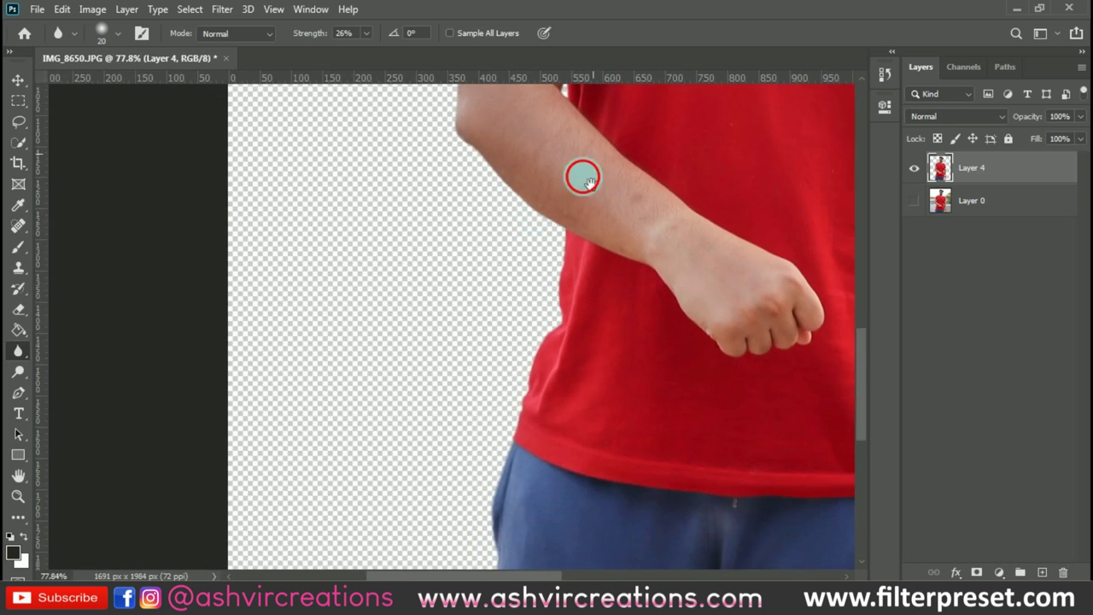
scroll(427, 362, up, 6)
scroll(459, 327, down, 4)
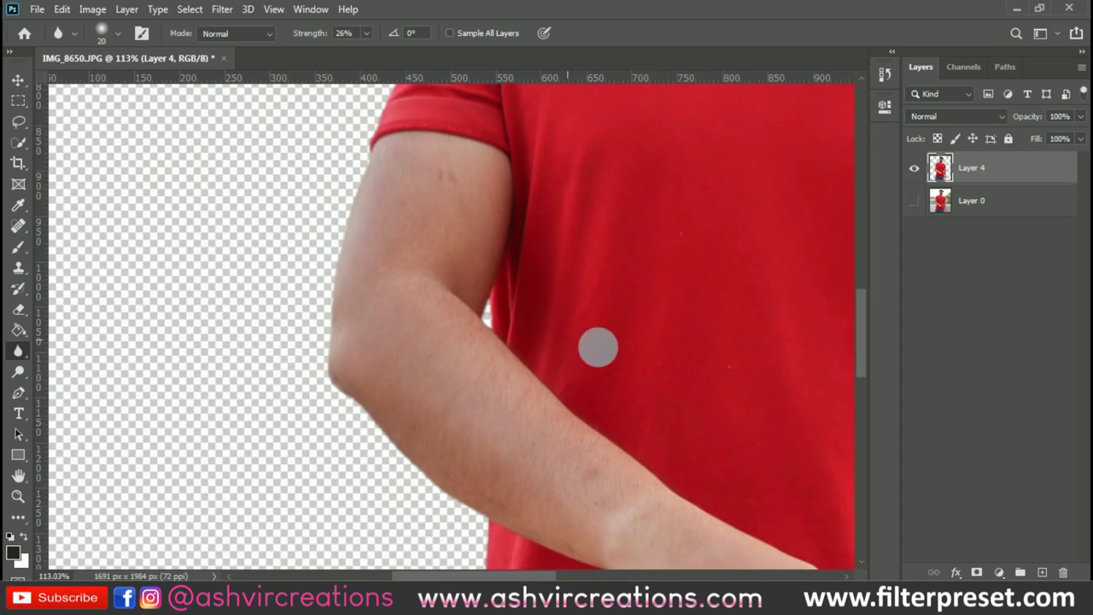
drag(598, 344, 237, 354)
drag(581, 391, 491, 200)
scroll(537, 340, down, 2)
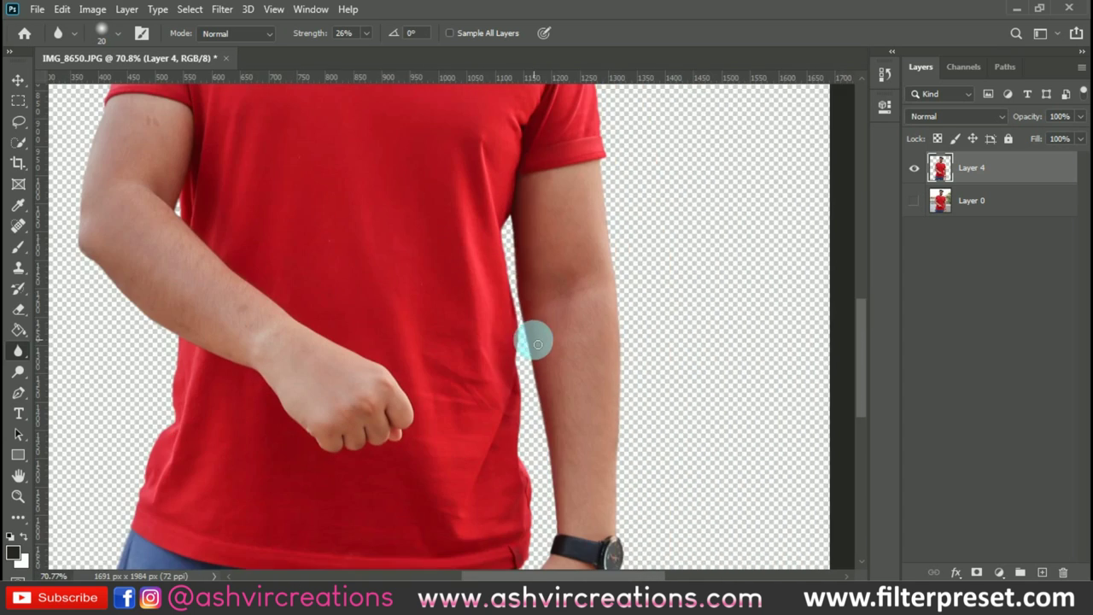
scroll(559, 483, up, 3)
drag(513, 188, 623, 566)
Step: Check the cut-out's edges around the face, ears, beard and shoulders, and return to the Move tool
drag(461, 162, 478, 356)
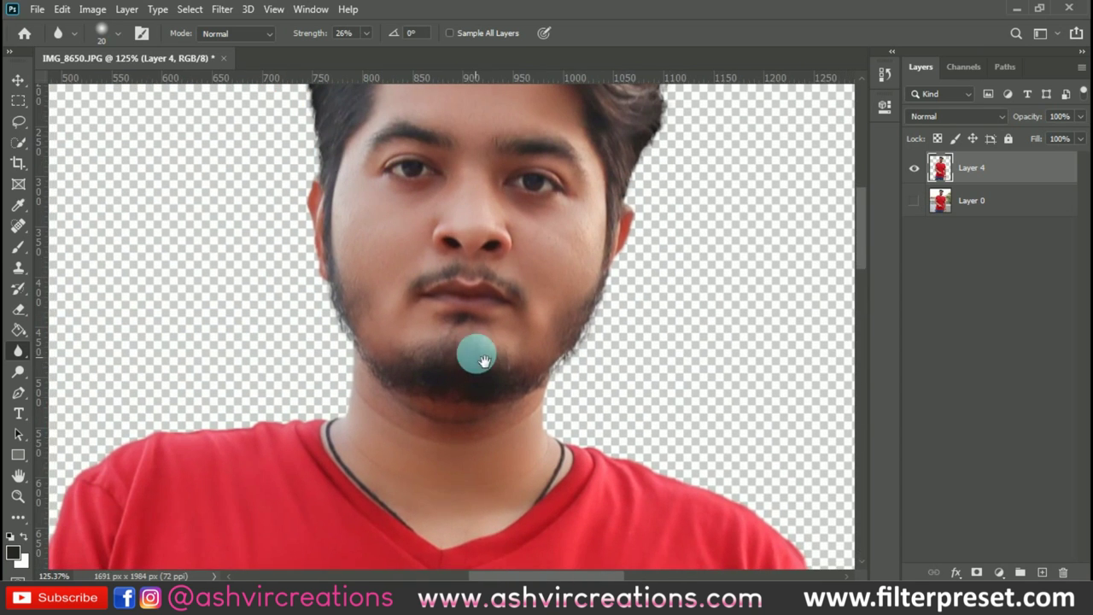
scroll(315, 199, up, 3)
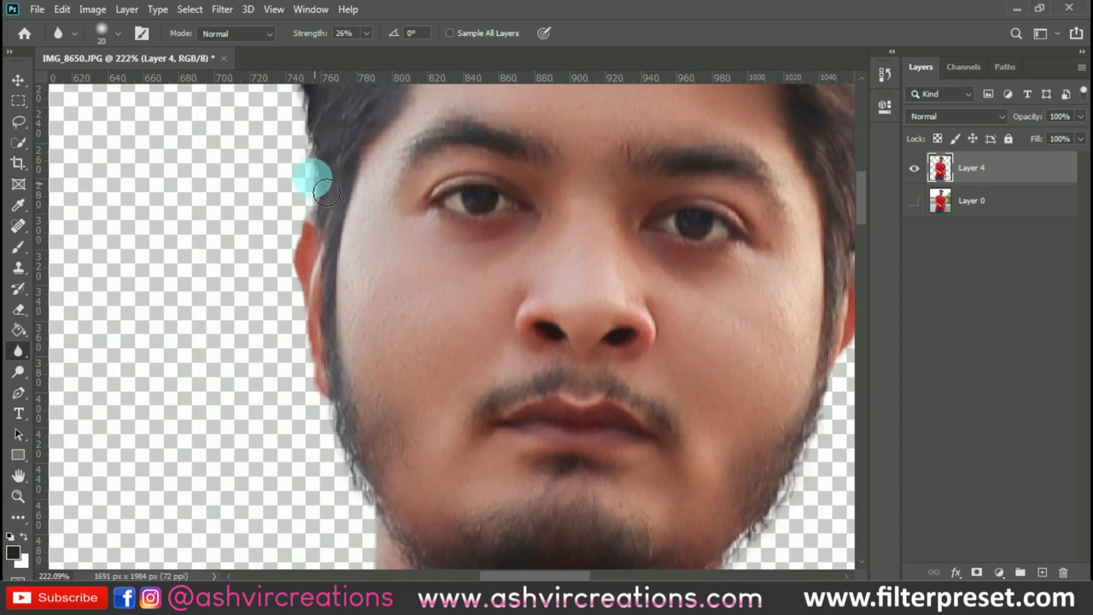
drag(359, 185, 171, 190)
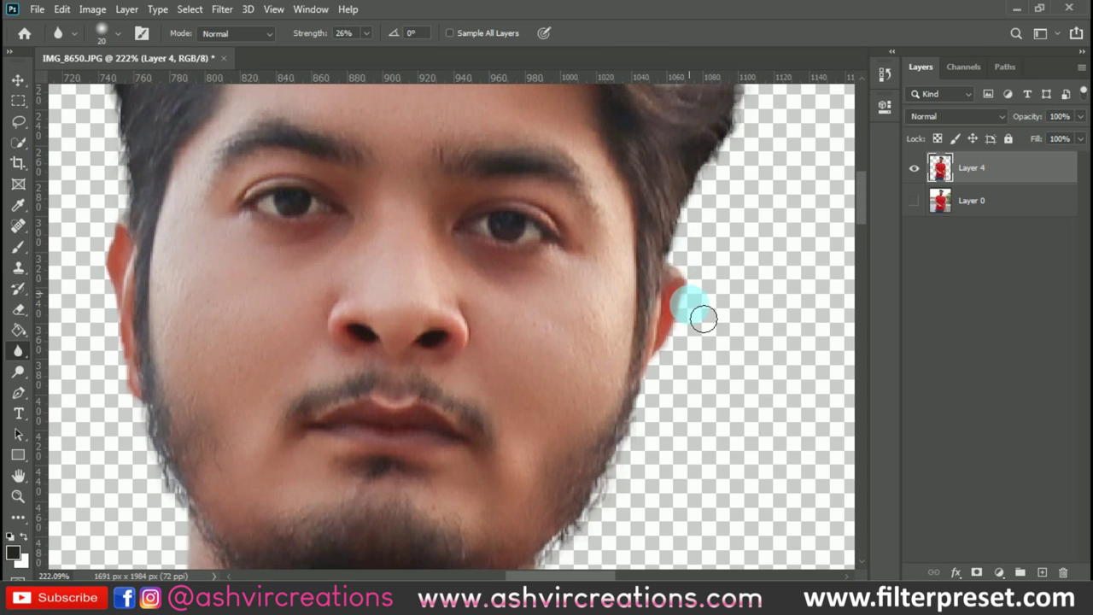
scroll(407, 464, down, 4)
drag(407, 463, 427, 324)
scroll(399, 333, up, 2)
scroll(409, 342, down, 3)
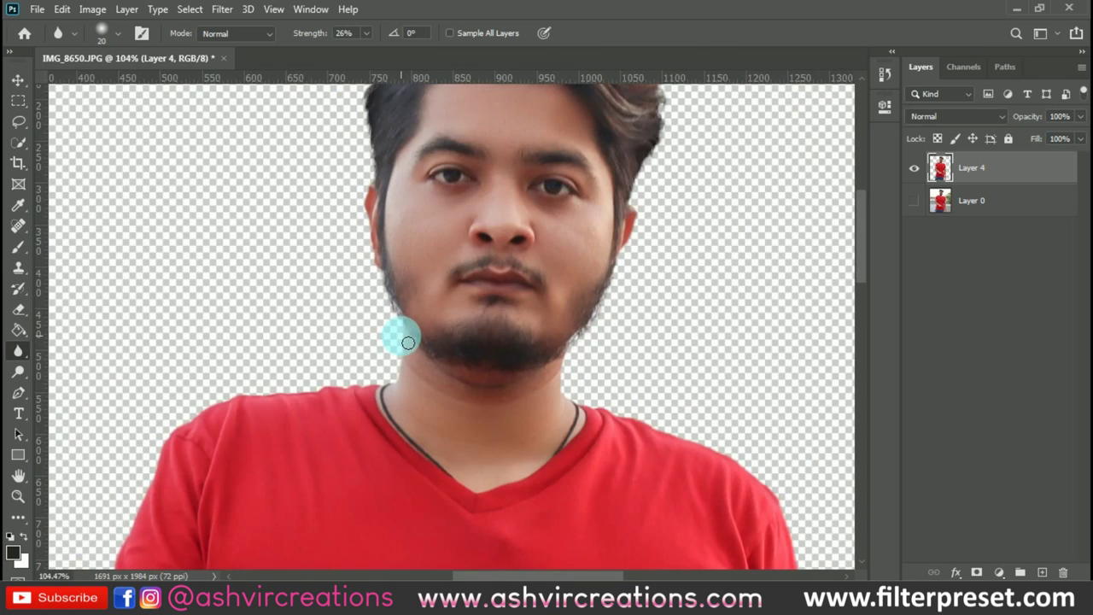
scroll(408, 343, down, 4)
key(v)
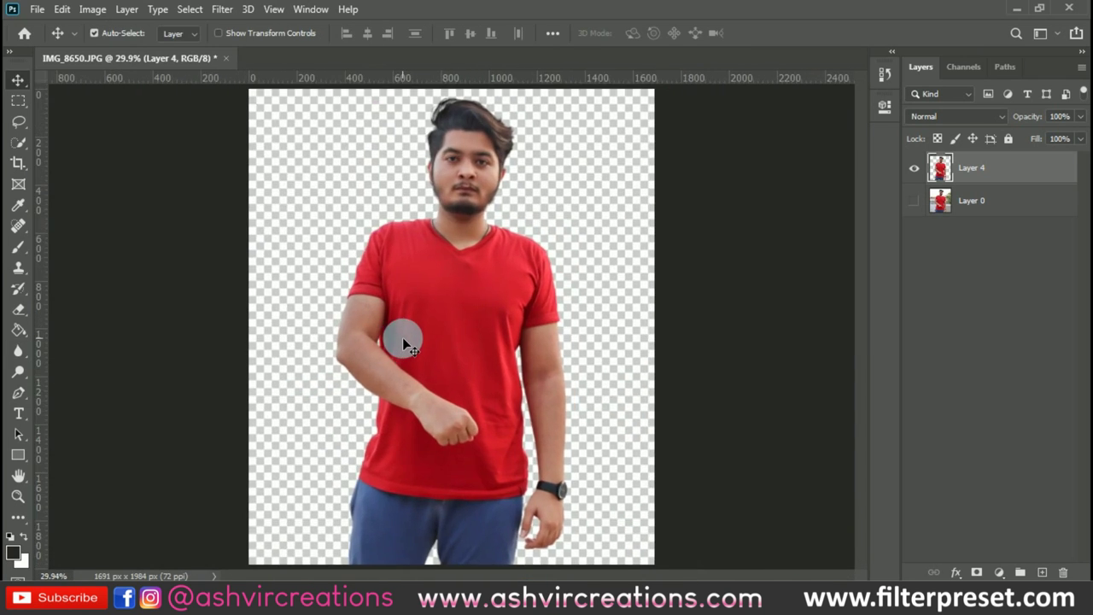
scroll(403, 339, down, 1)
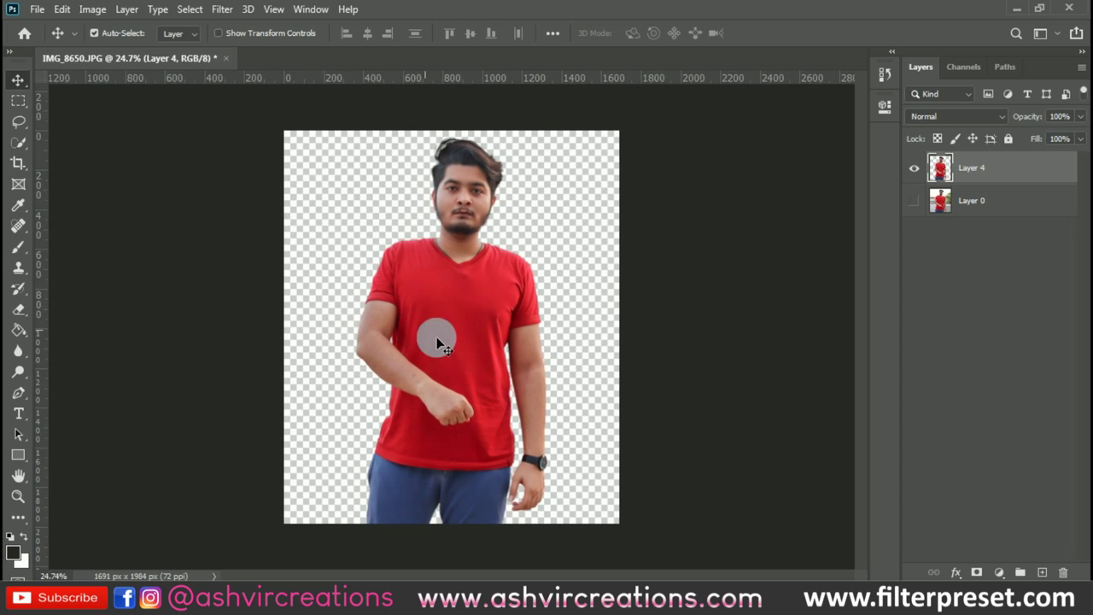
Step: Open jamie-street-GwU52kCDOpM-unsplash.jpg from Downloads and bring the smoke photo into IMG_8650.JPG directly above Layer 0
click(1015, 200)
click(37, 9)
click(47, 43)
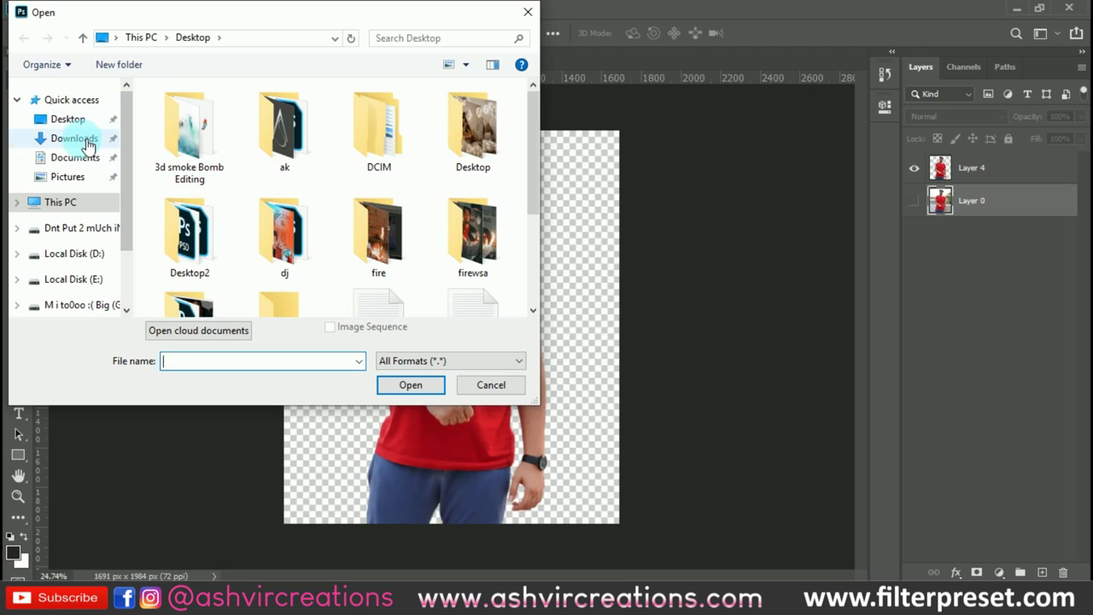
click(87, 140)
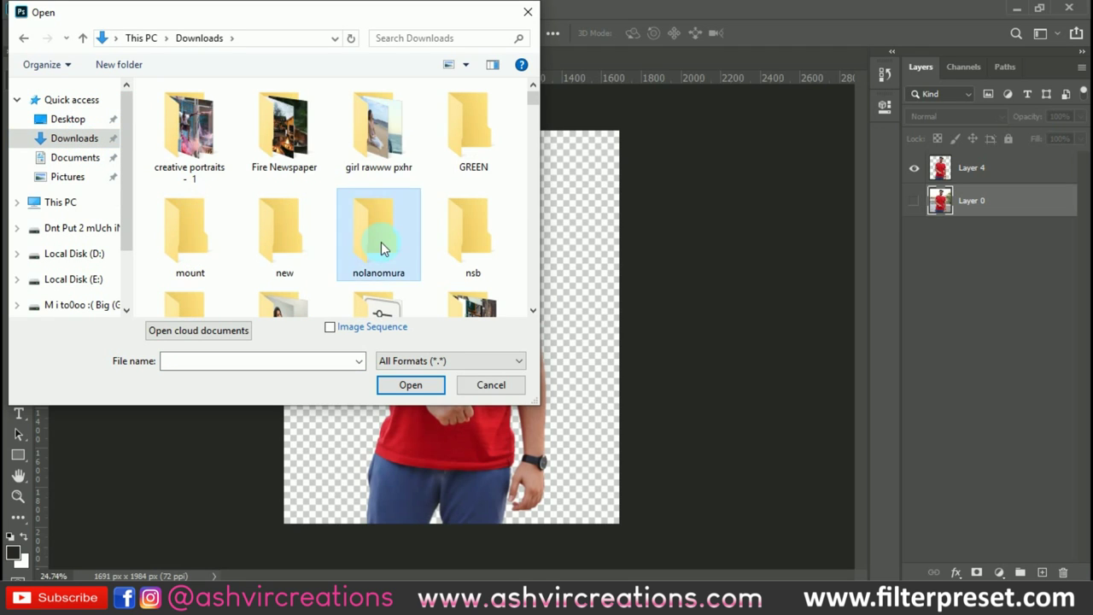
scroll(380, 243, down, 5)
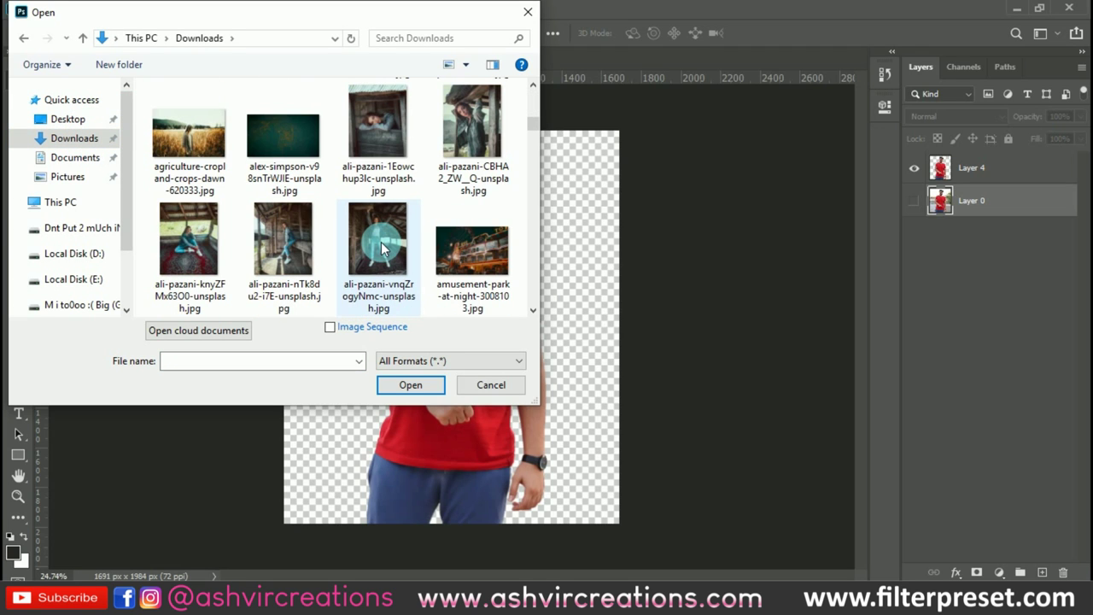
scroll(382, 248, down, 10)
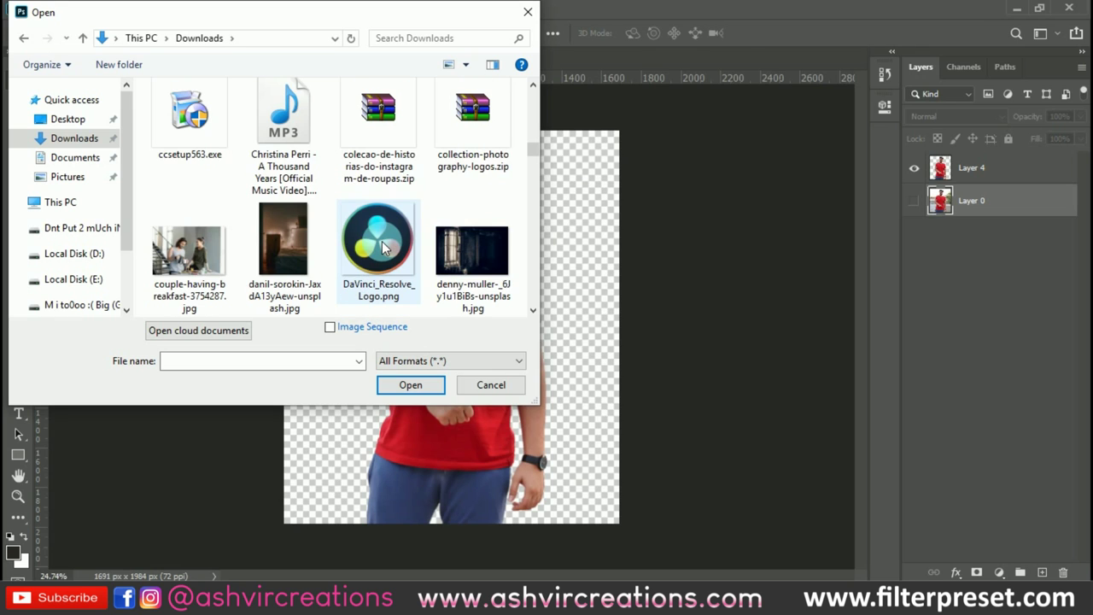
scroll(382, 248, down, 8)
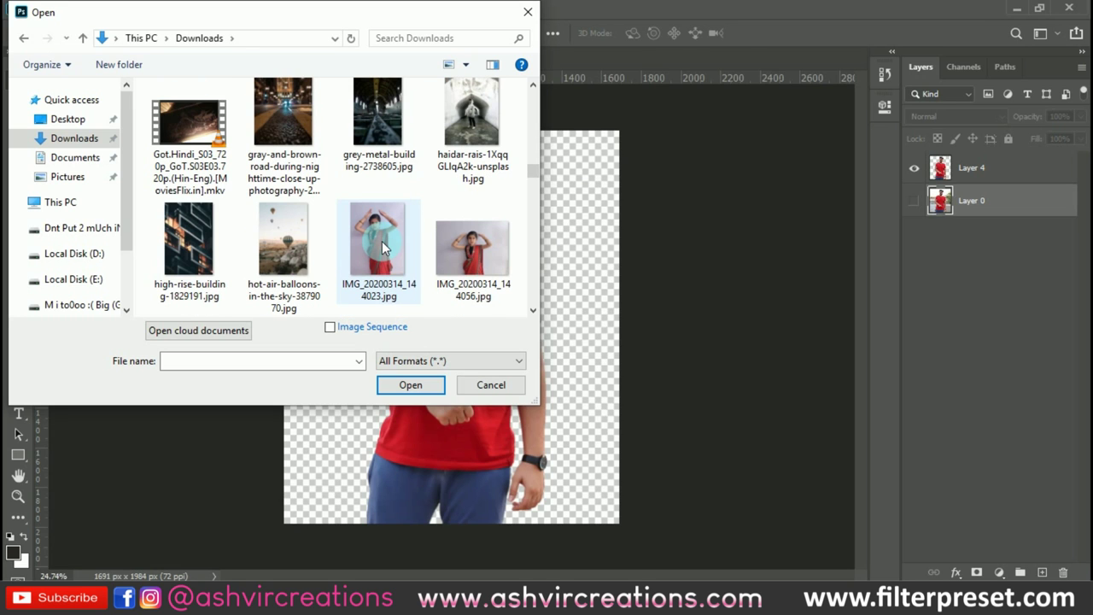
scroll(382, 248, down, 5)
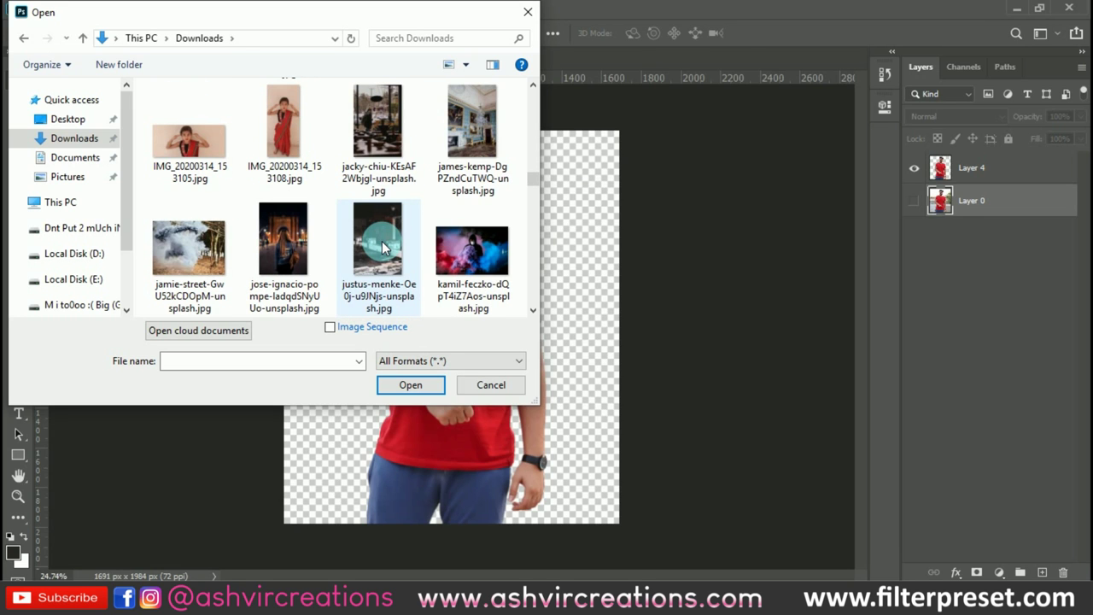
double_click(189, 244)
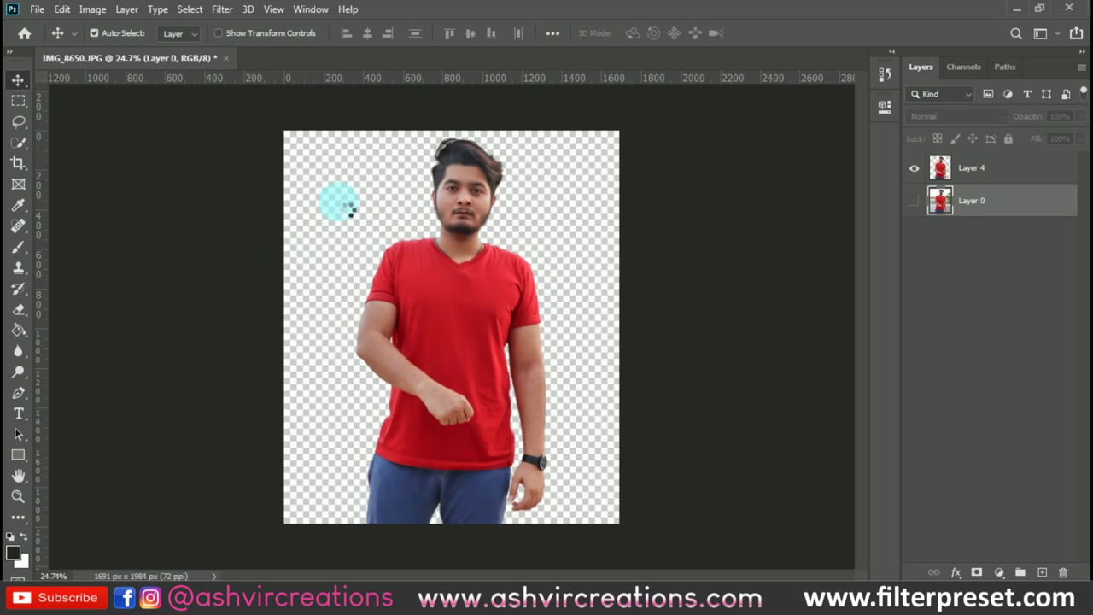
click(183, 60)
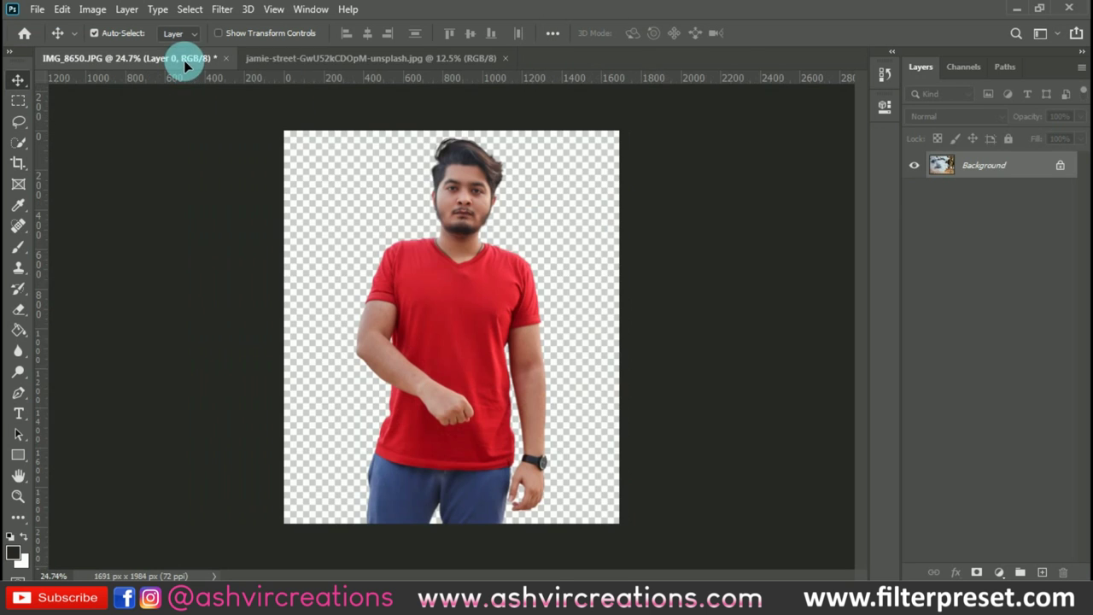
drag(183, 60, 427, 231)
Step: Scale the smoke photo to about 63% and position it behind the man, with its lower edge on the canvas's bottom edge
click(63, 9)
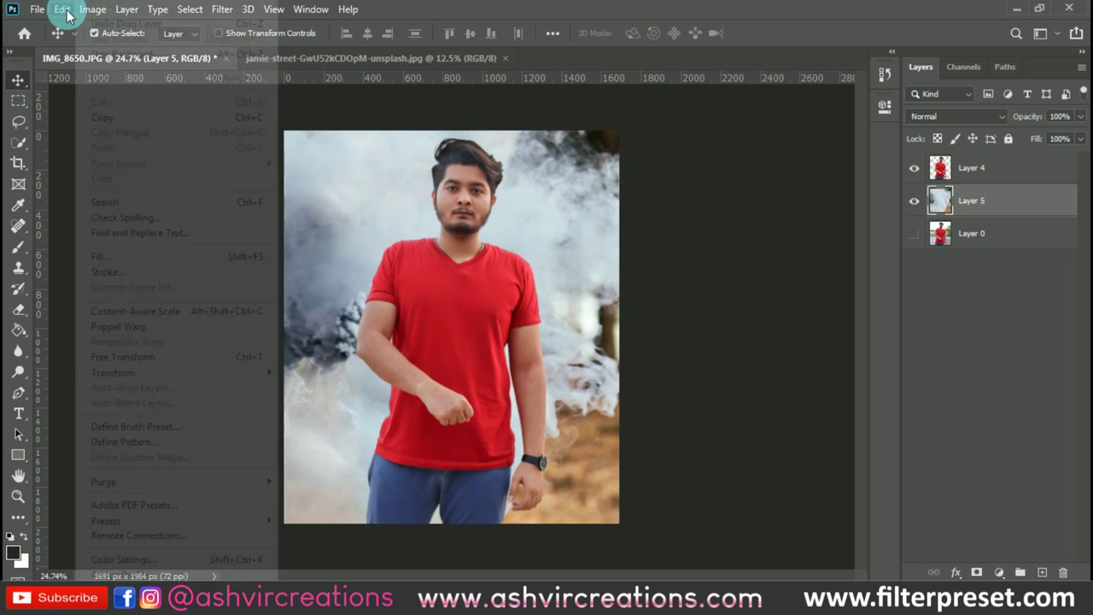
click(118, 357)
key(ctrl+minus)
key(ctrl+minus)
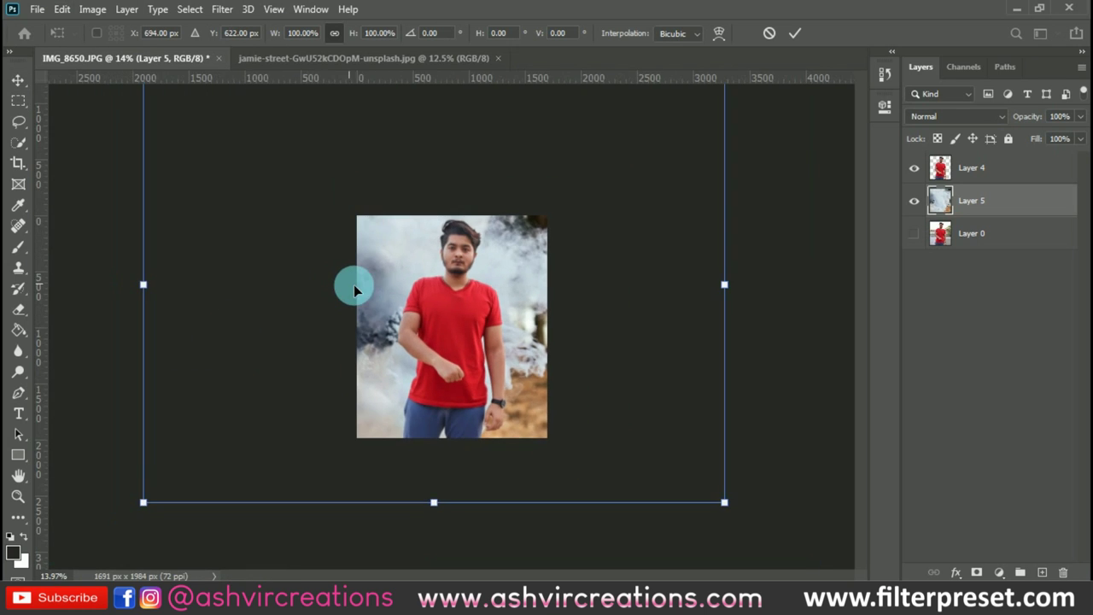
drag(616, 171, 522, 267)
key(ctrl+plus)
key(ctrl+plus)
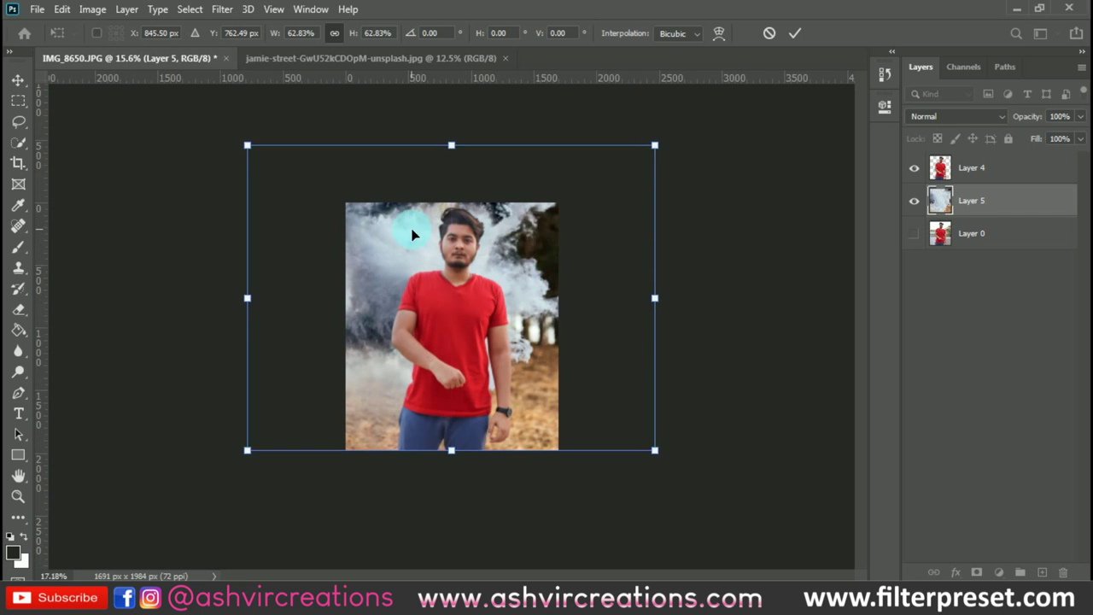
key(ctrl+plus)
drag(205, 106, 208, 108)
drag(430, 216, 441, 219)
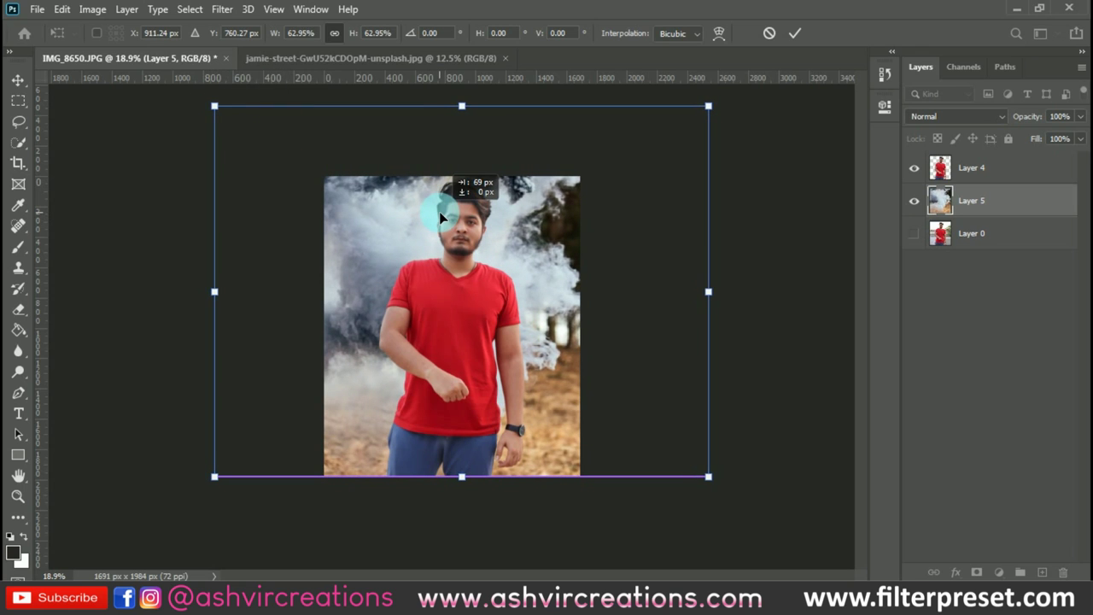
double_click(490, 223)
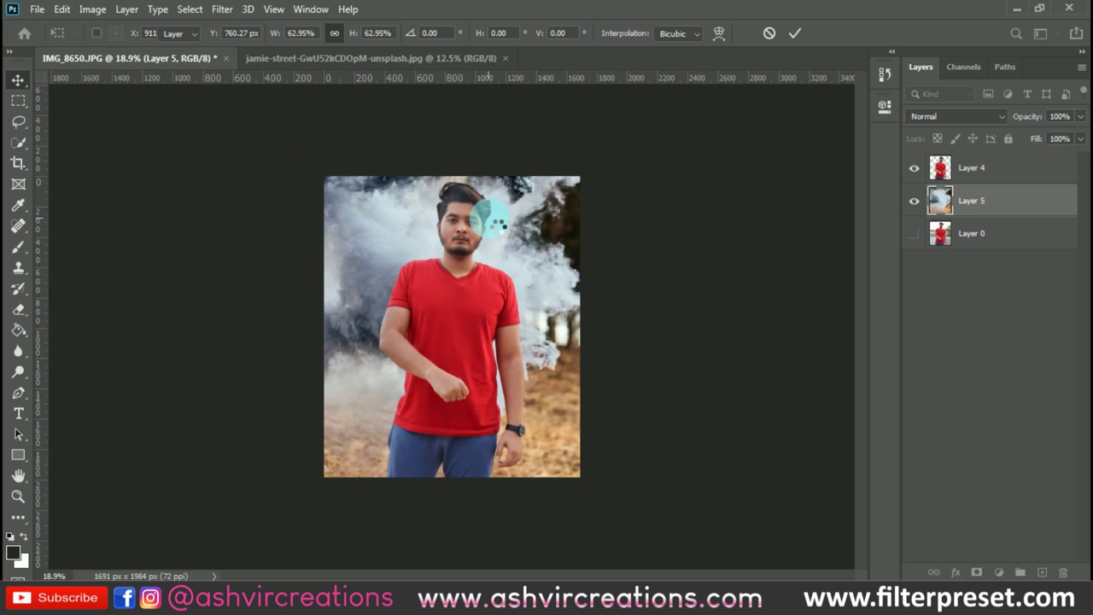
Step: Load Layer 5's outline as a selection and crop the canvas to the smoke photo's full extent
click(933, 207)
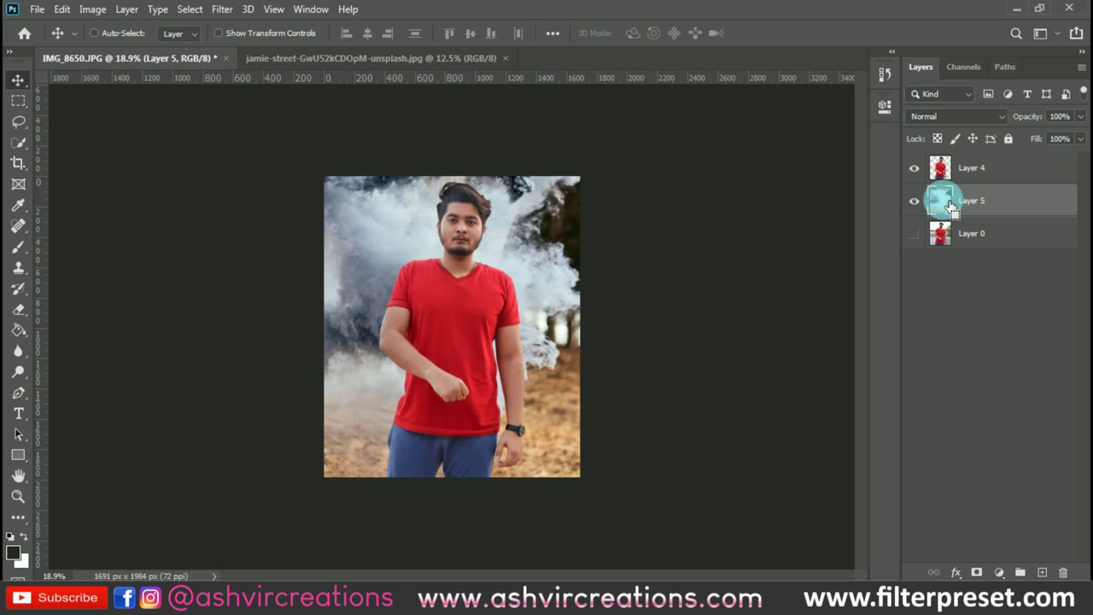
ctrl+click(941, 201)
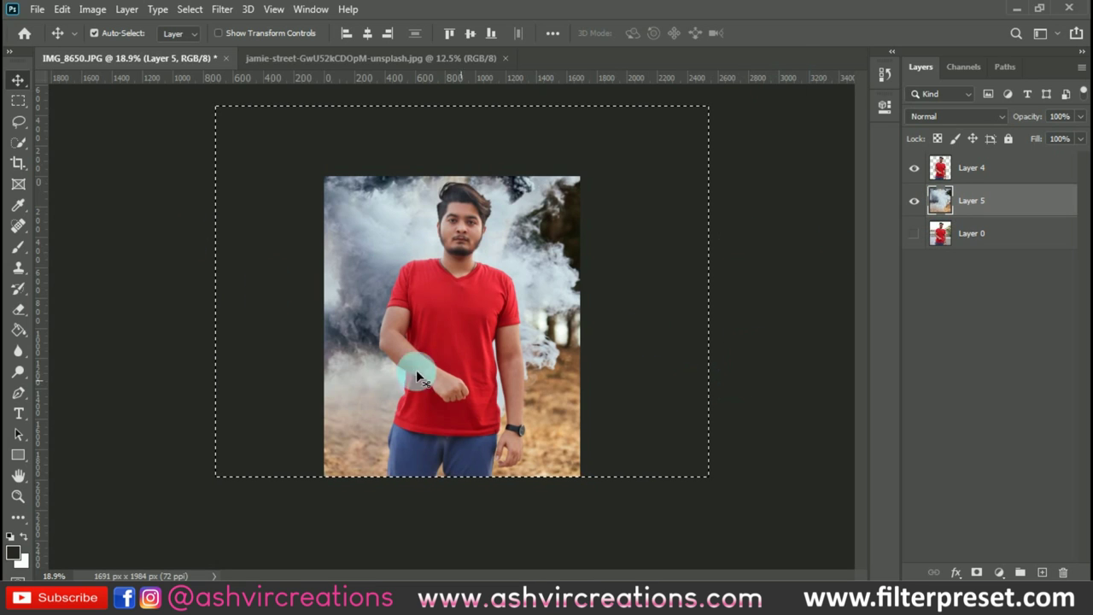
key(c)
double_click(522, 361)
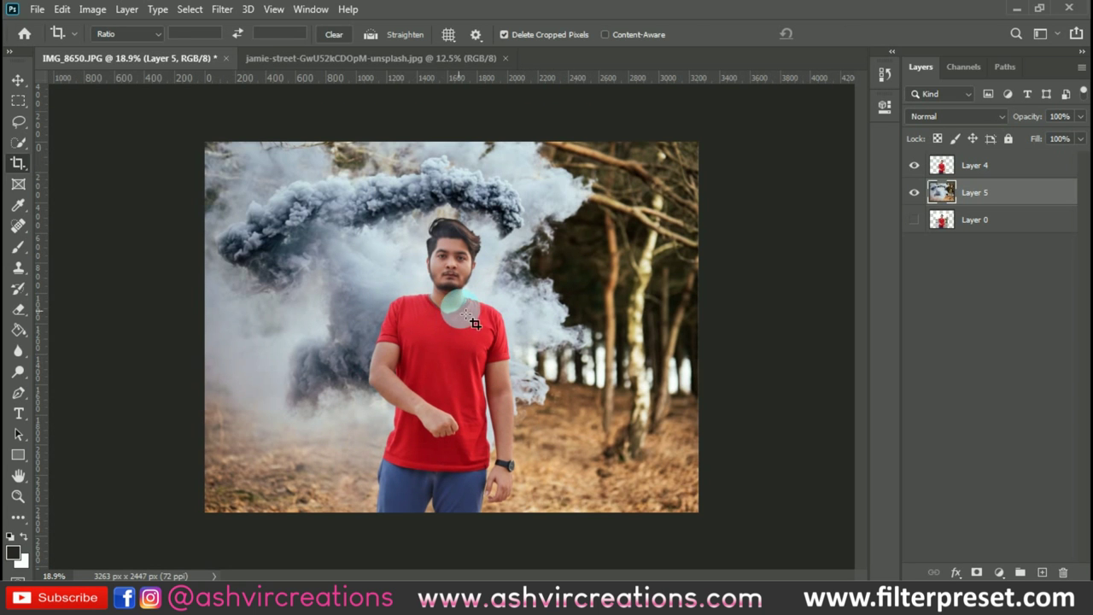
key(v)
key(ctrl+0)
Step: Make the man's cut-out on Layer 4 the active layer, with his fist in close view
scroll(492, 320, up, 3)
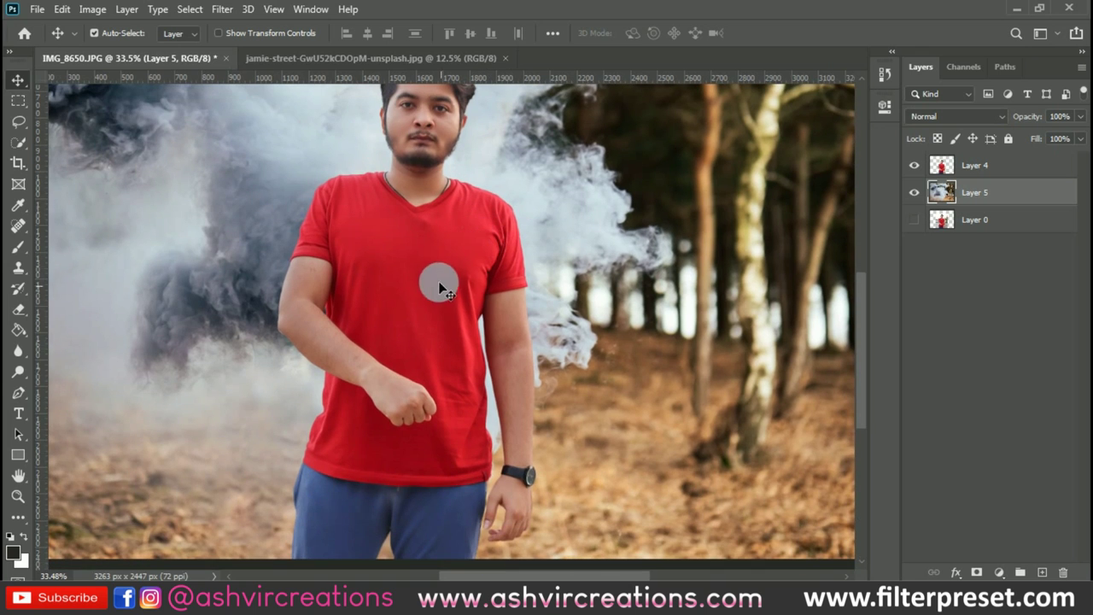
right_click(437, 280)
click(443, 282)
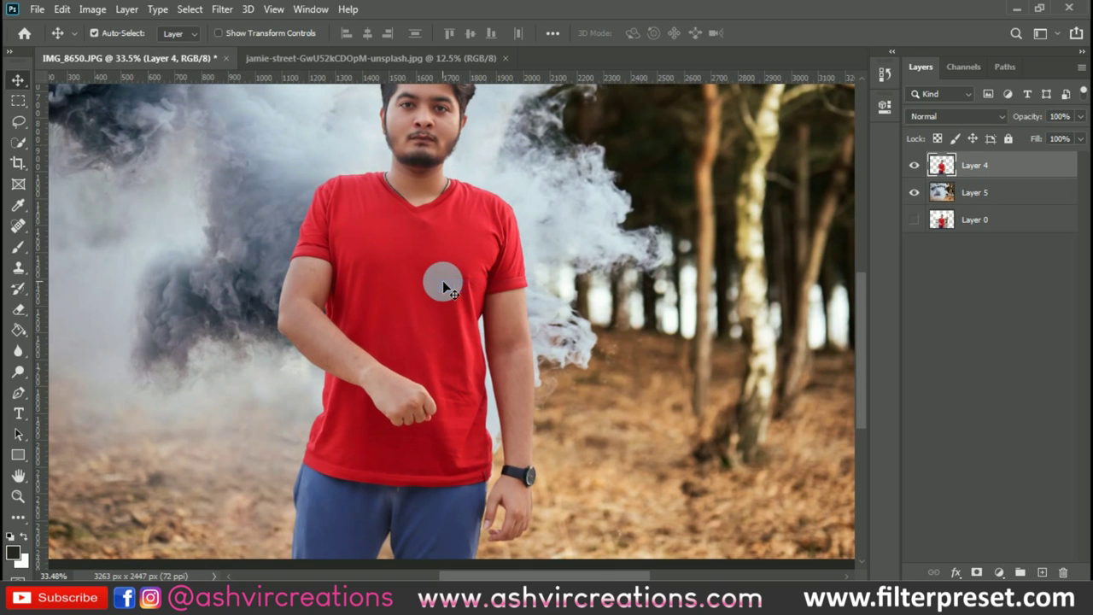
scroll(378, 314, up, 3)
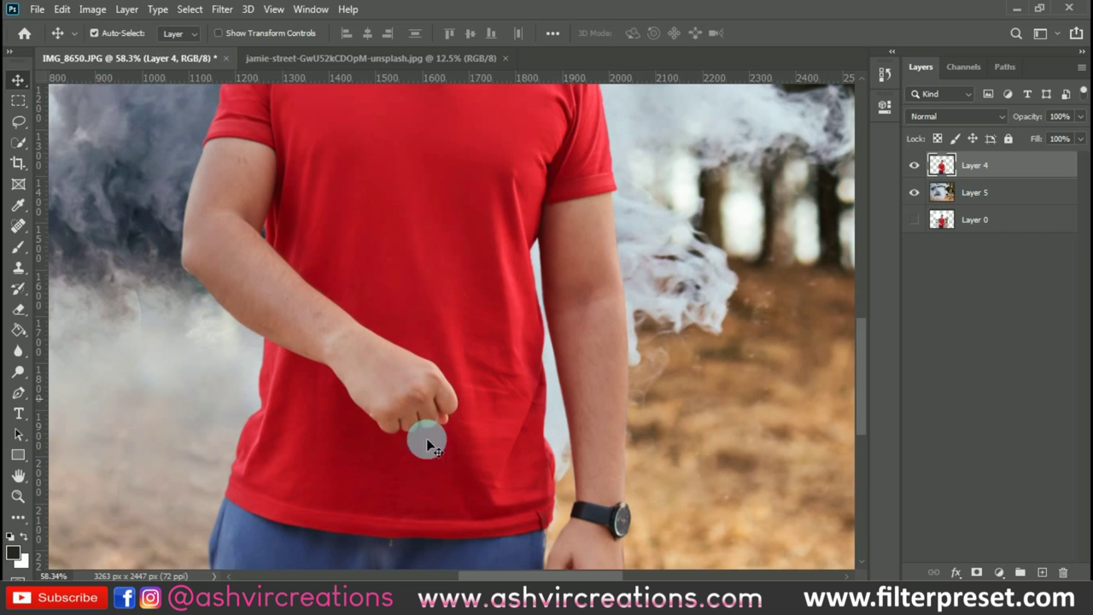
Step: Open 1583796796523.png from the desktop folder 3d smoke Bomb Editing and bring the smoke grenade canister into the composite over the fist
click(38, 9)
click(55, 41)
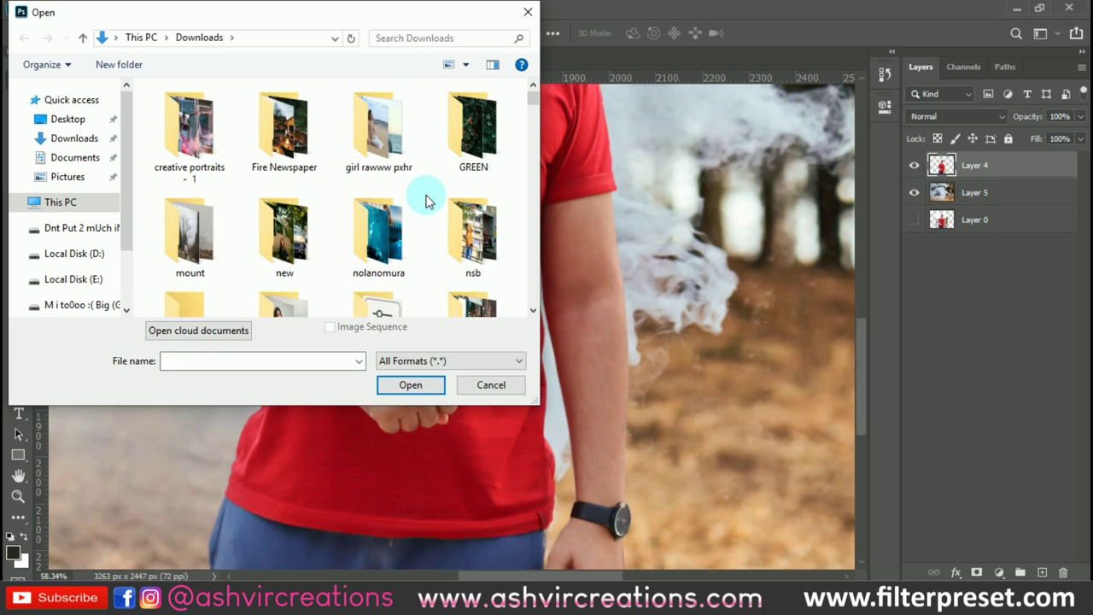
scroll(428, 201, down, 5)
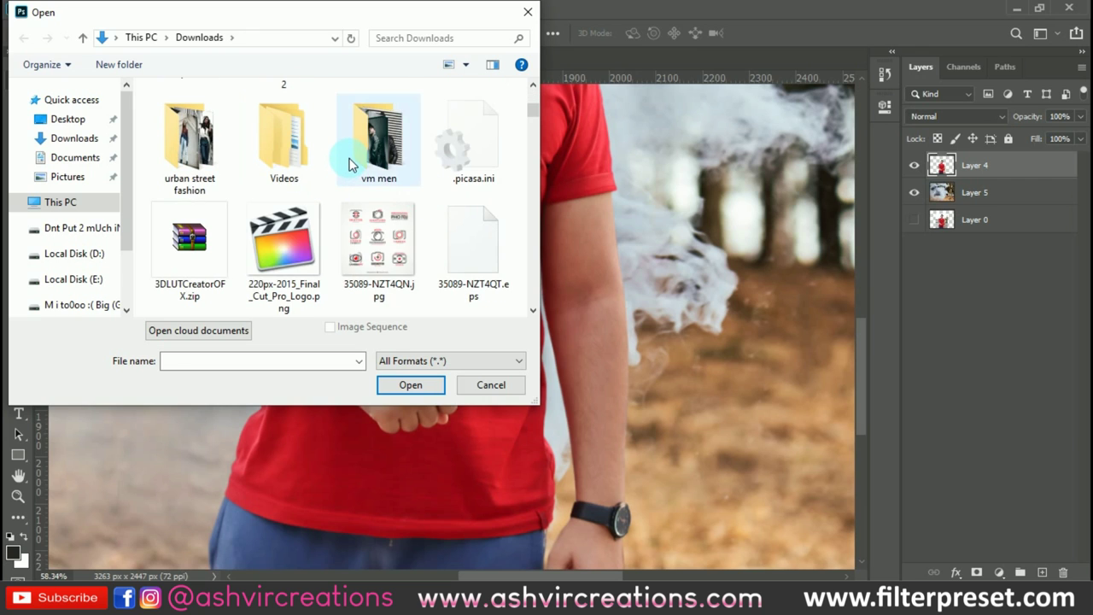
scroll(352, 163, up, 2)
key(3)
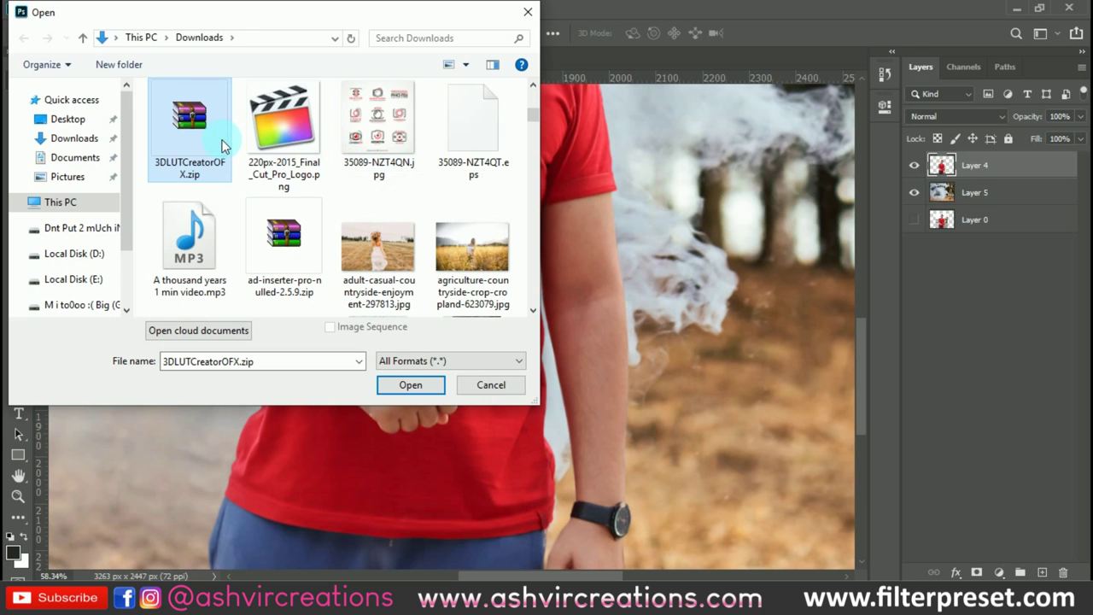
scroll(224, 148, up, 5)
click(90, 121)
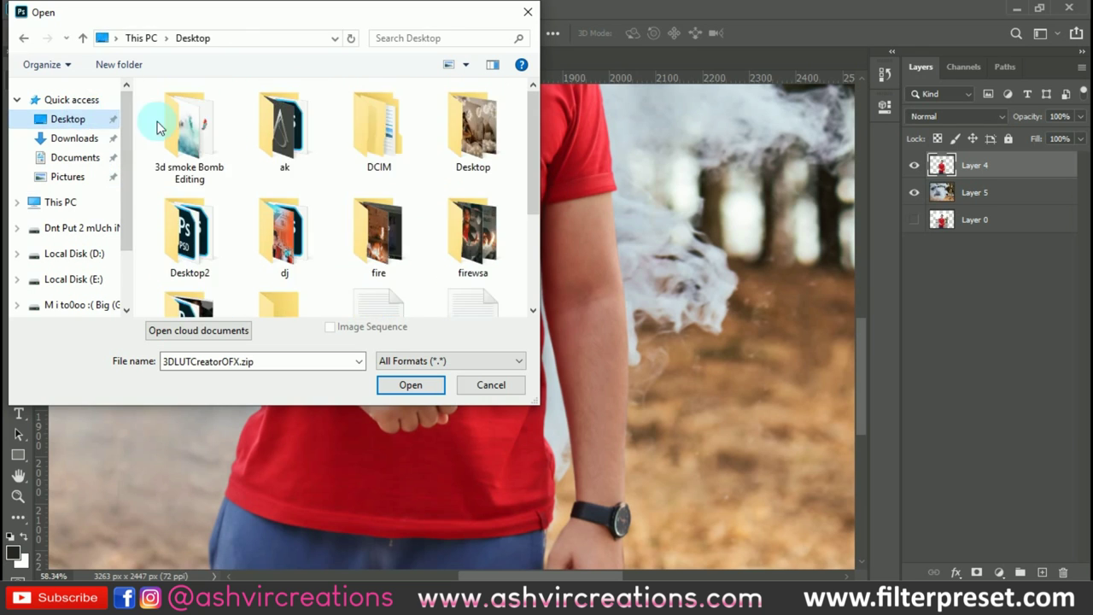
double_click(207, 130)
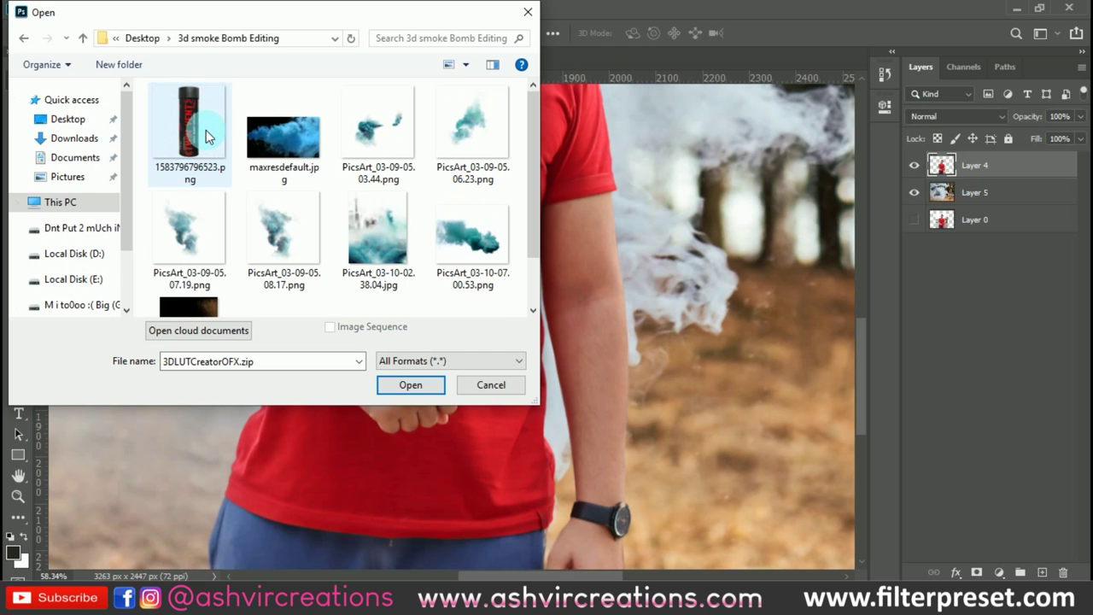
double_click(188, 121)
drag(454, 243, 403, 300)
Step: Free-transform the canister on Layer 6: rotate it to about 71°, scale it to about 76% and move it over the fist
scroll(403, 300, up, 3)
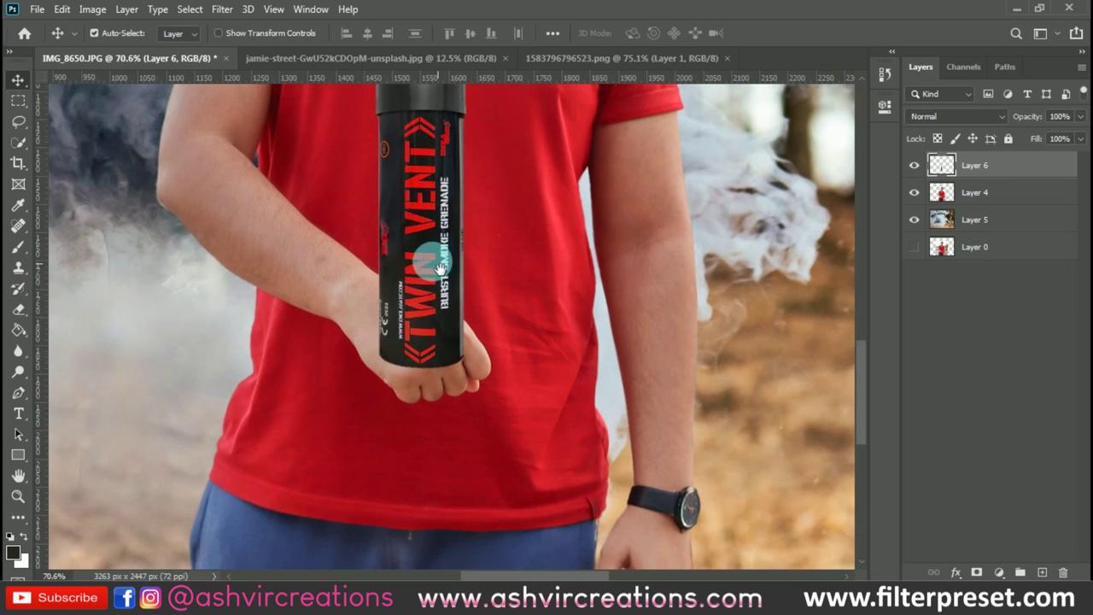
right_click(429, 237)
click(430, 240)
key(ctrl+t)
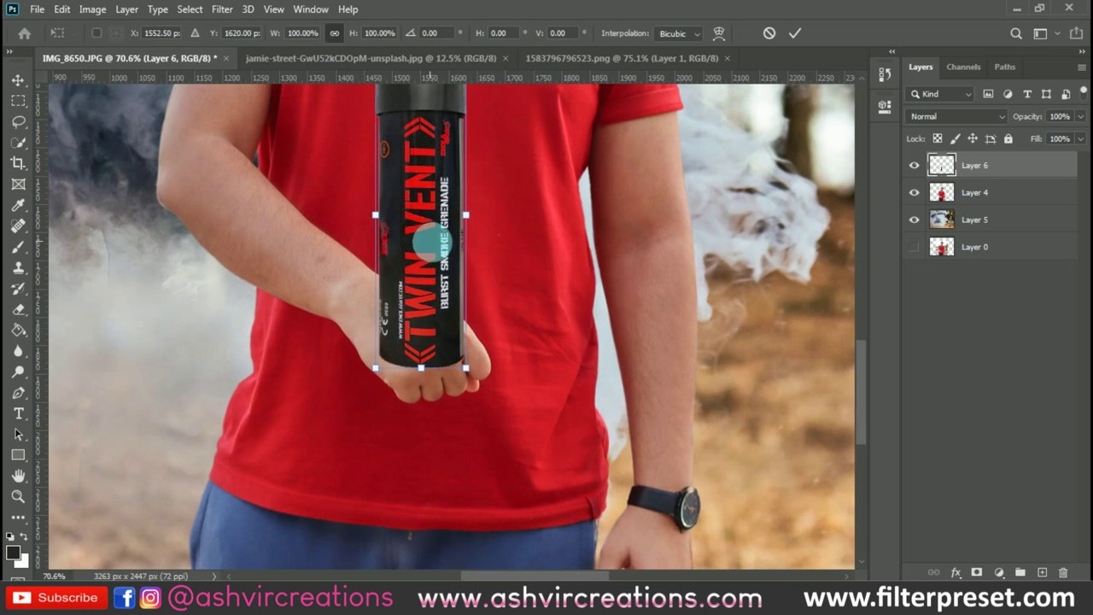
drag(516, 179, 481, 271)
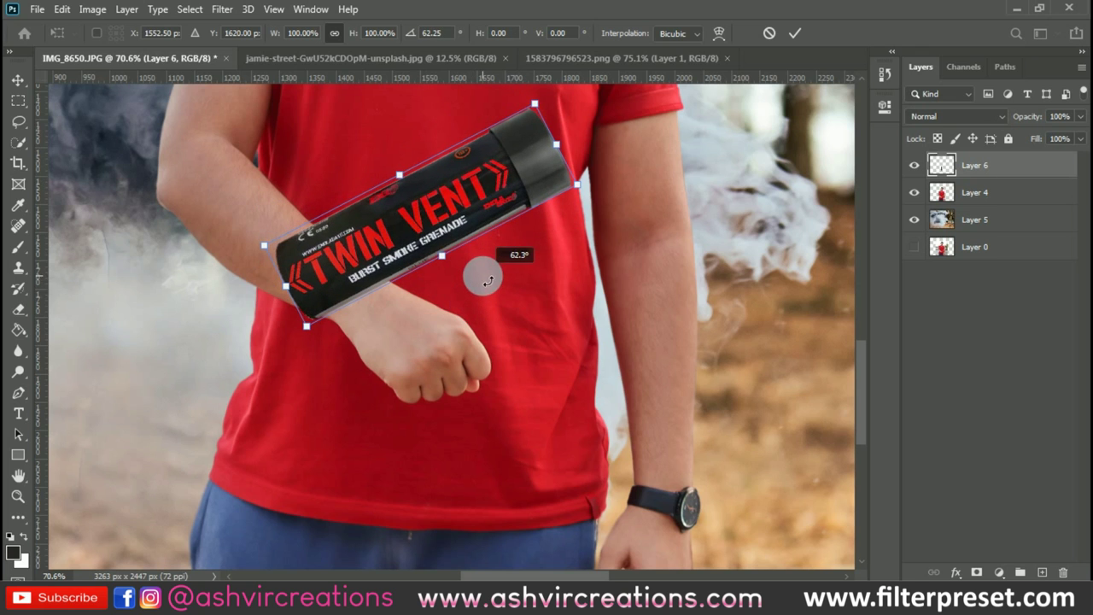
drag(467, 203, 468, 293)
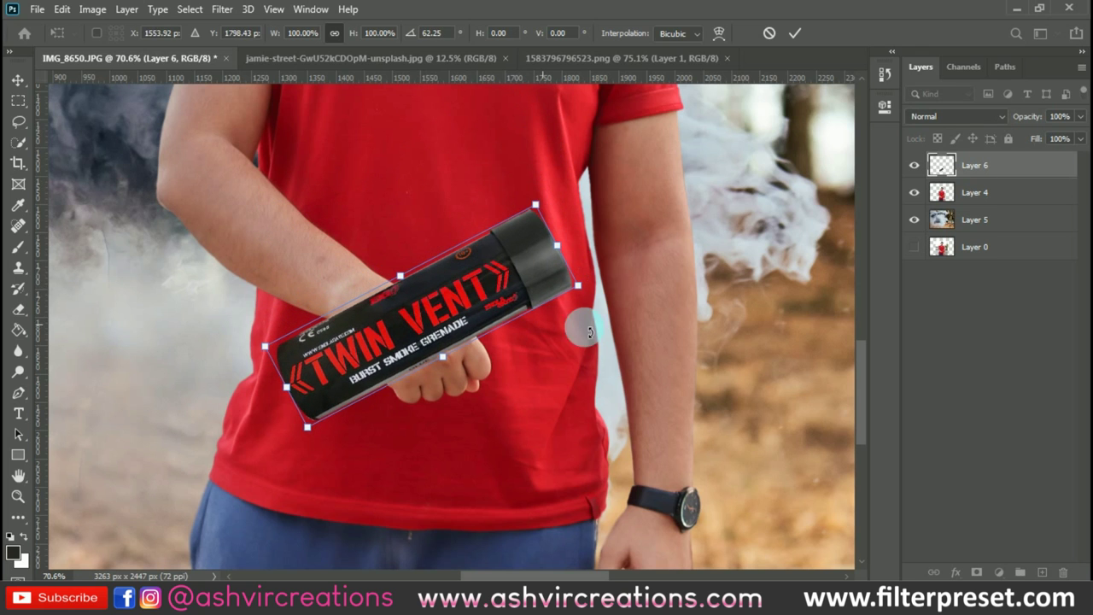
drag(584, 293, 489, 300)
drag(554, 274, 556, 298)
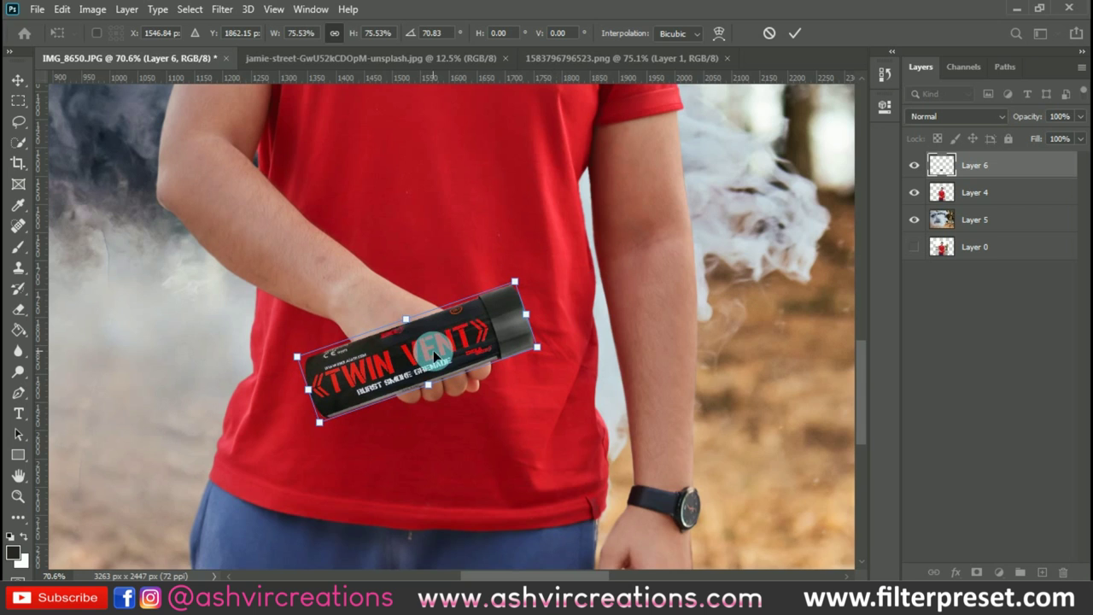
Step: Scale the canister down to about 64%, fine-tune its tilt to about 73° and fit it across the fist
scroll(434, 354, up, 3)
drag(459, 292, 484, 265)
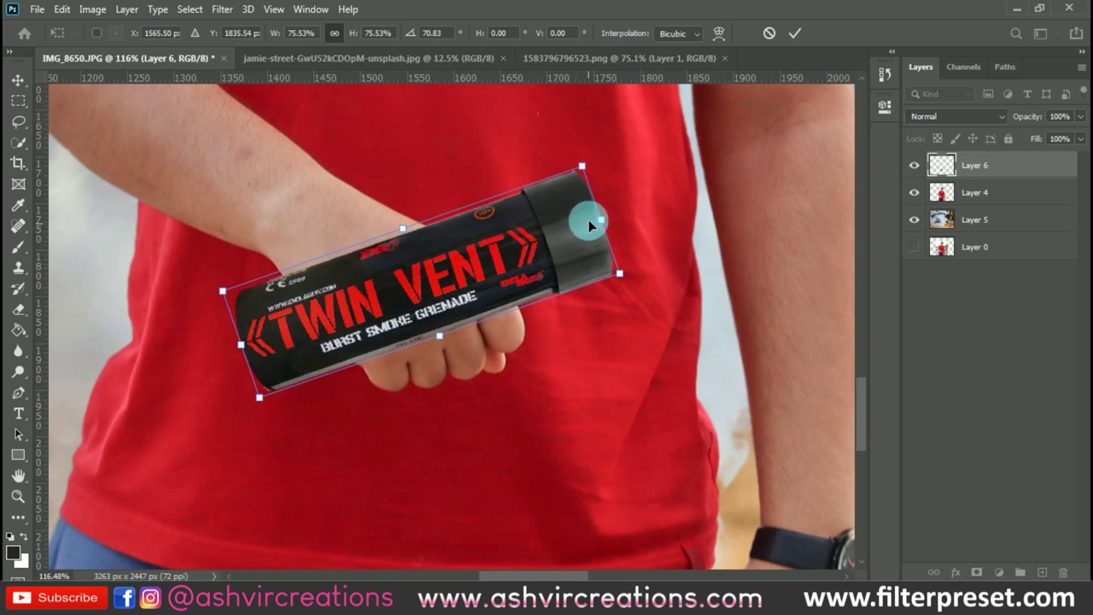
drag(609, 163, 299, 306)
drag(462, 270, 465, 270)
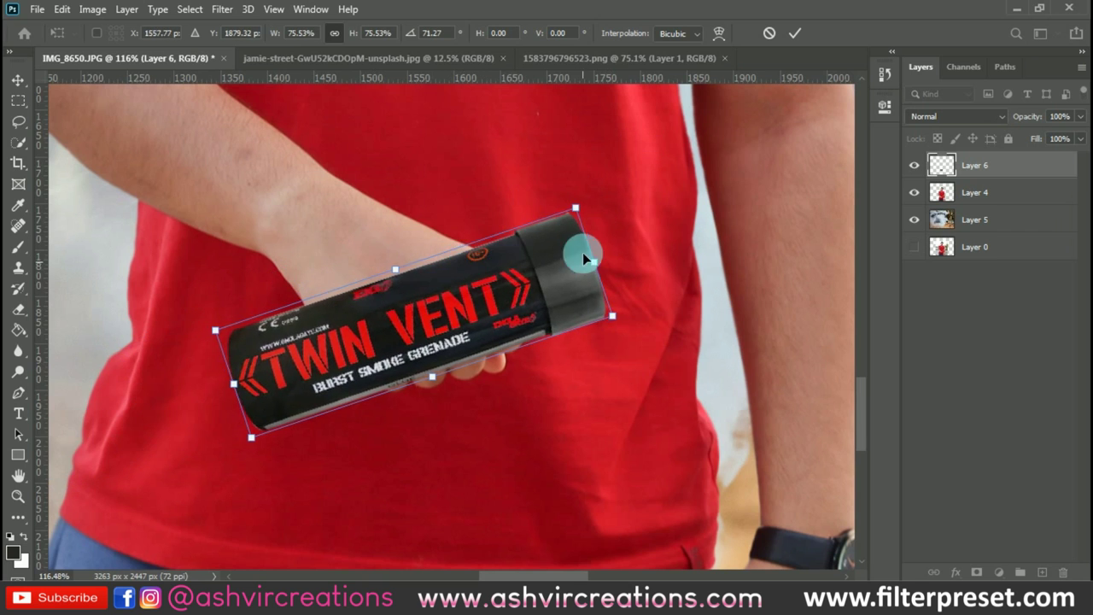
drag(578, 206, 586, 236)
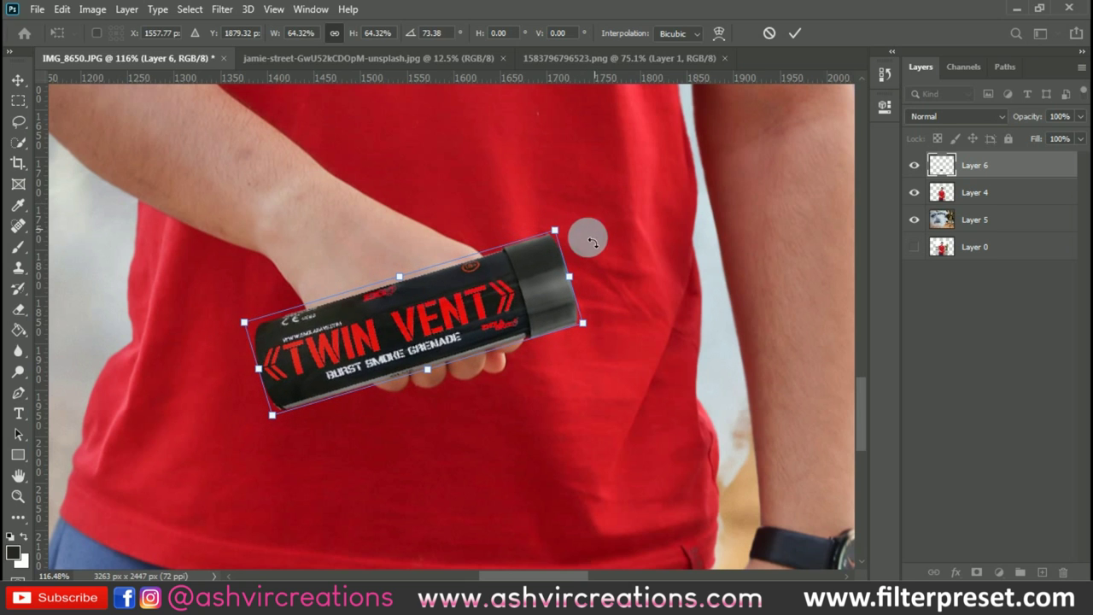
click(480, 272)
mouse_move(480, 267)
mouse_down()
mouse_move(498, 253)
mouse_move(495, 280)
mouse_move(500, 260)
mouse_move(494, 270)
mouse_up()
double_click(515, 283)
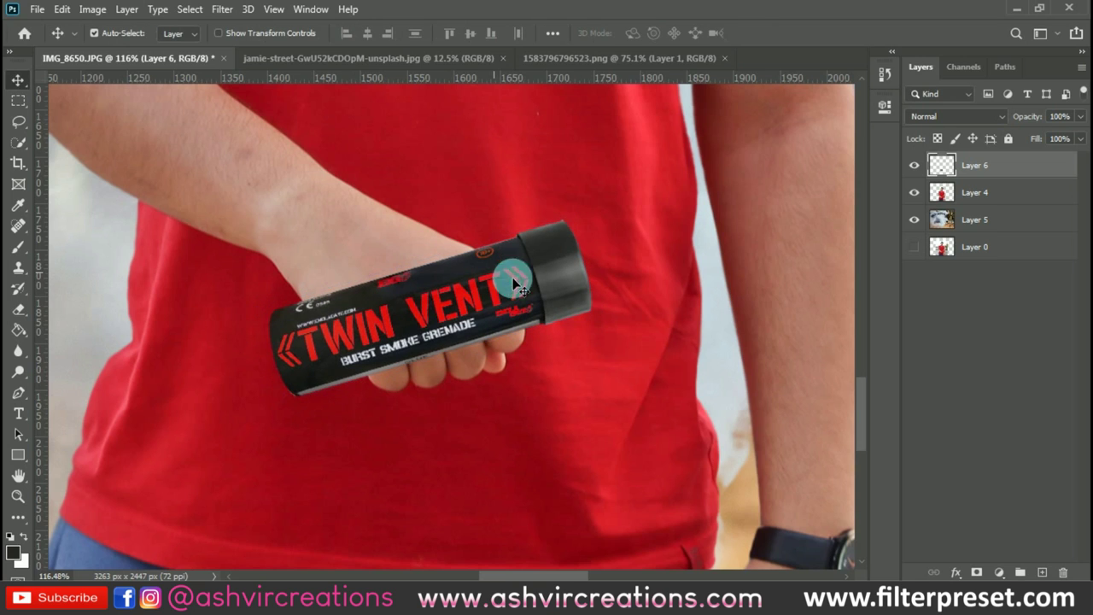
Step: Lower the canister layer's opacity to 58% and select the hand and wrist on Layer 4 with the Quick Selection tool
drag(1004, 126, 998, 126)
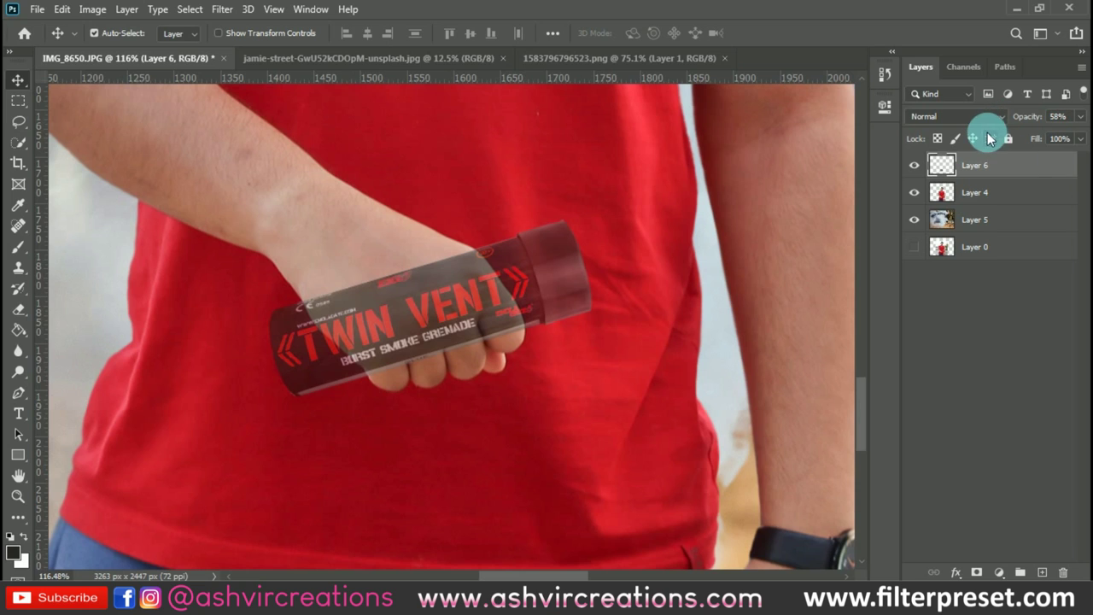
click(996, 187)
click(20, 144)
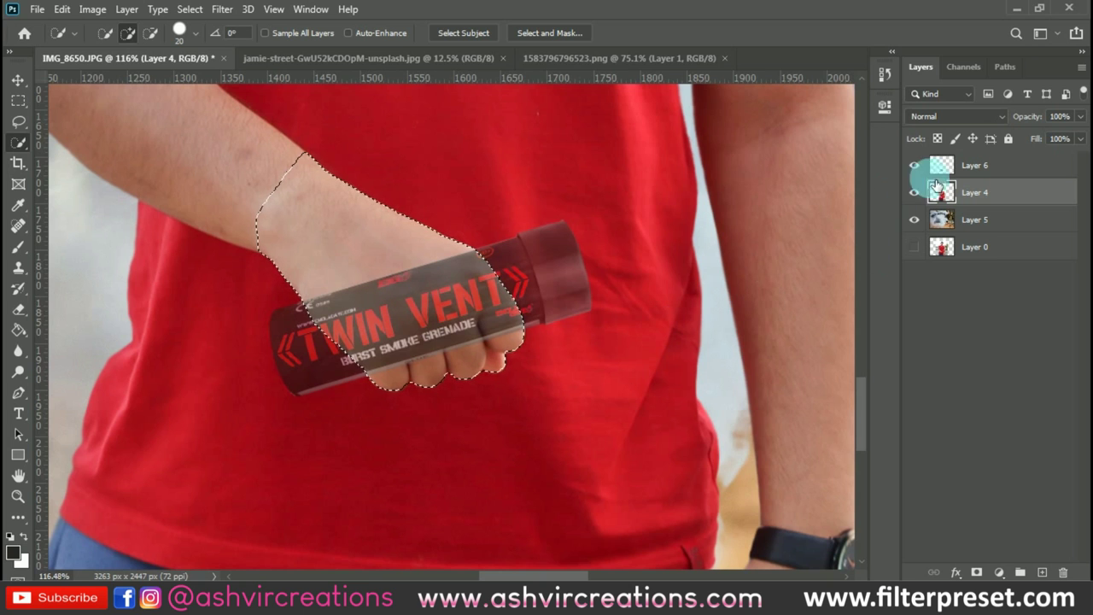
Step: Delete the canister area inside the hand selection on Layer 6, deselect, and restore the layer's opacity to 100%
click(972, 175)
click(915, 165)
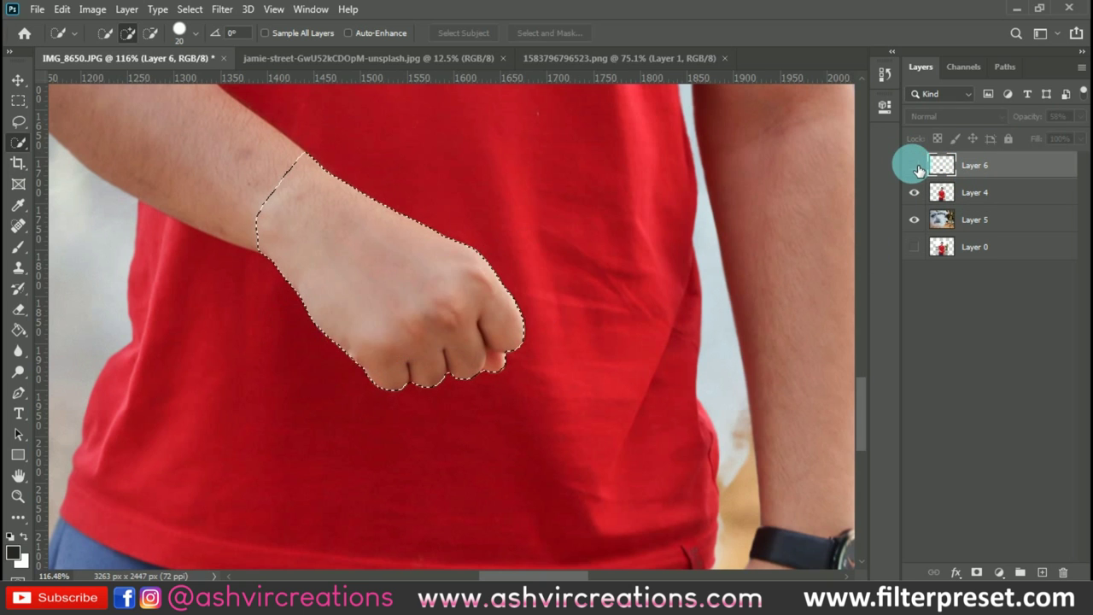
click(915, 165)
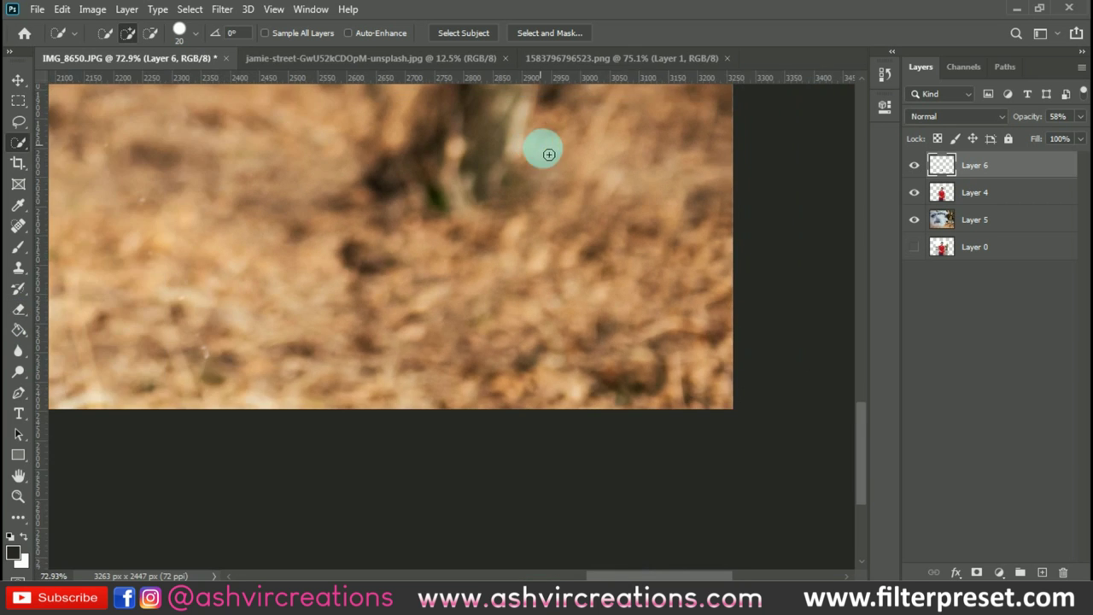
scroll(459, 239, down, 3)
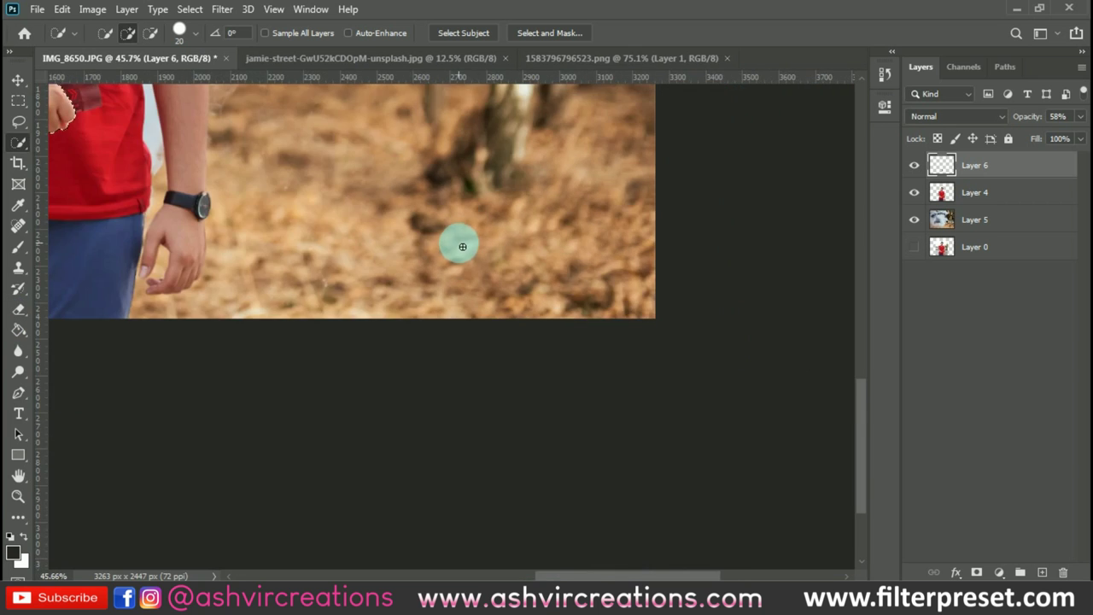
scroll(395, 225, up, 4)
drag(267, 190, 542, 285)
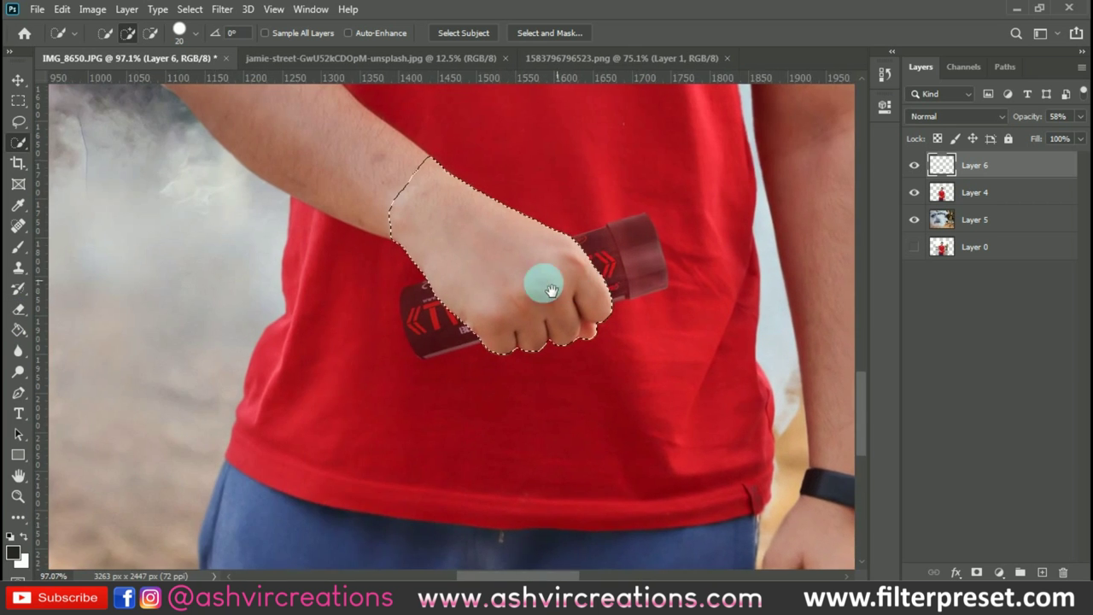
scroll(542, 285, up, 3)
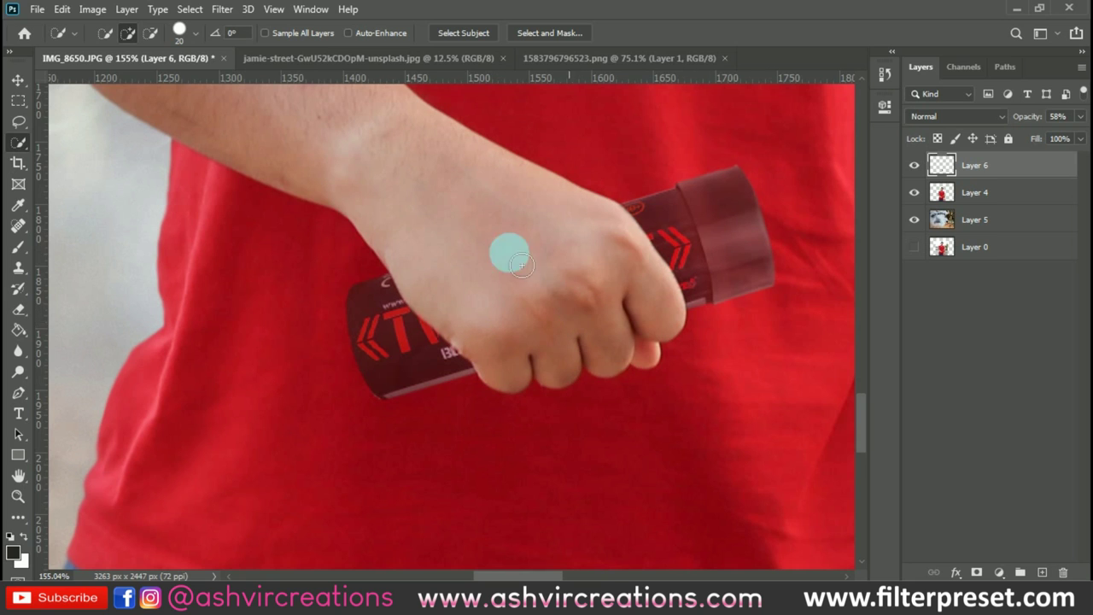
drag(1030, 122, 1083, 135)
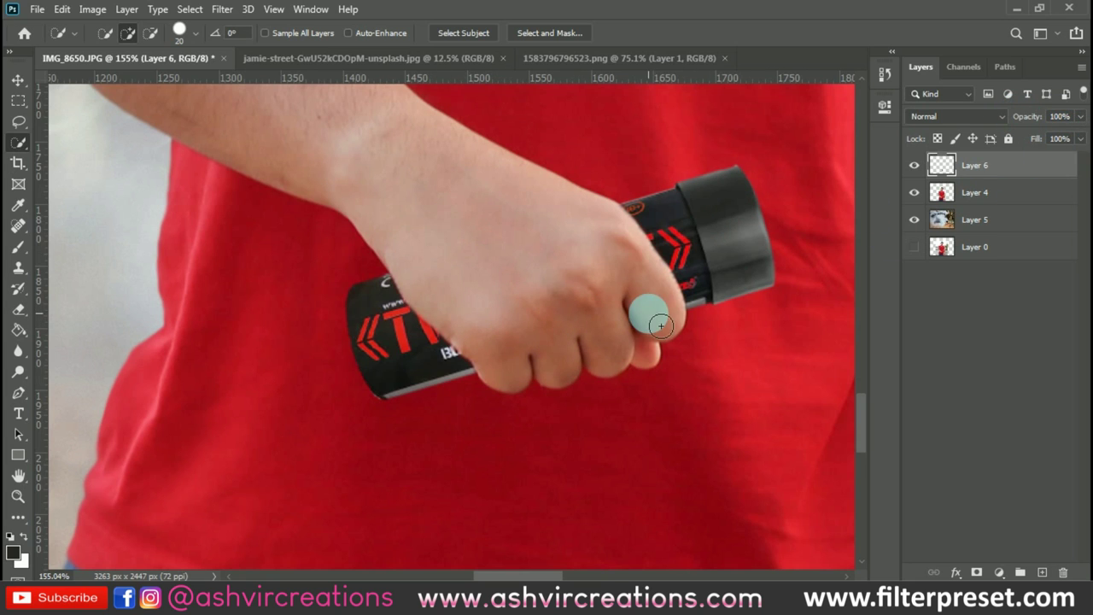
key(ctrl+0)
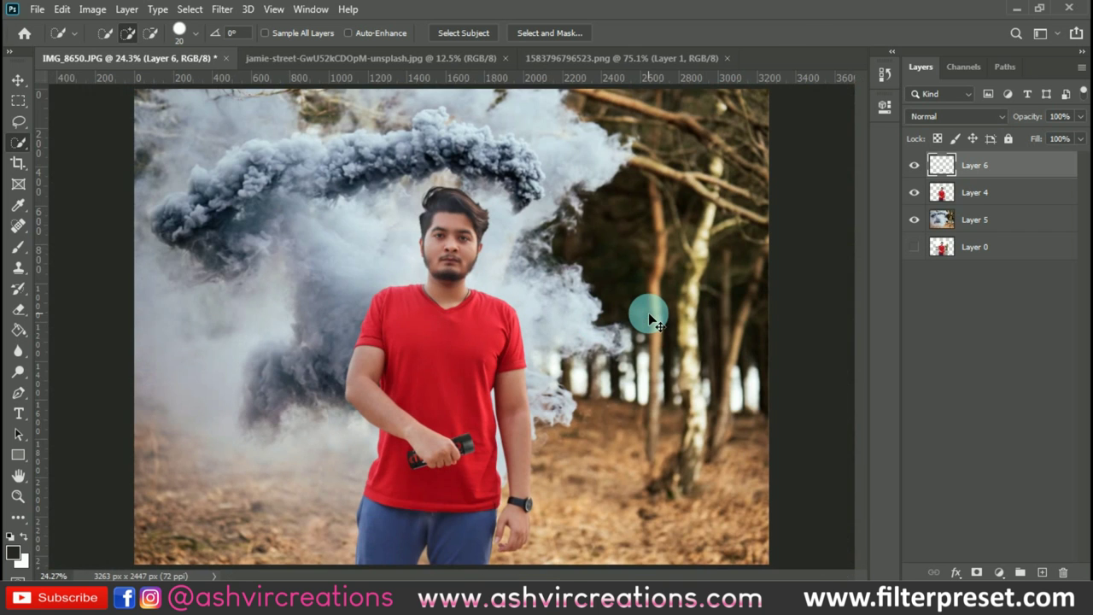
scroll(443, 429, up, 3)
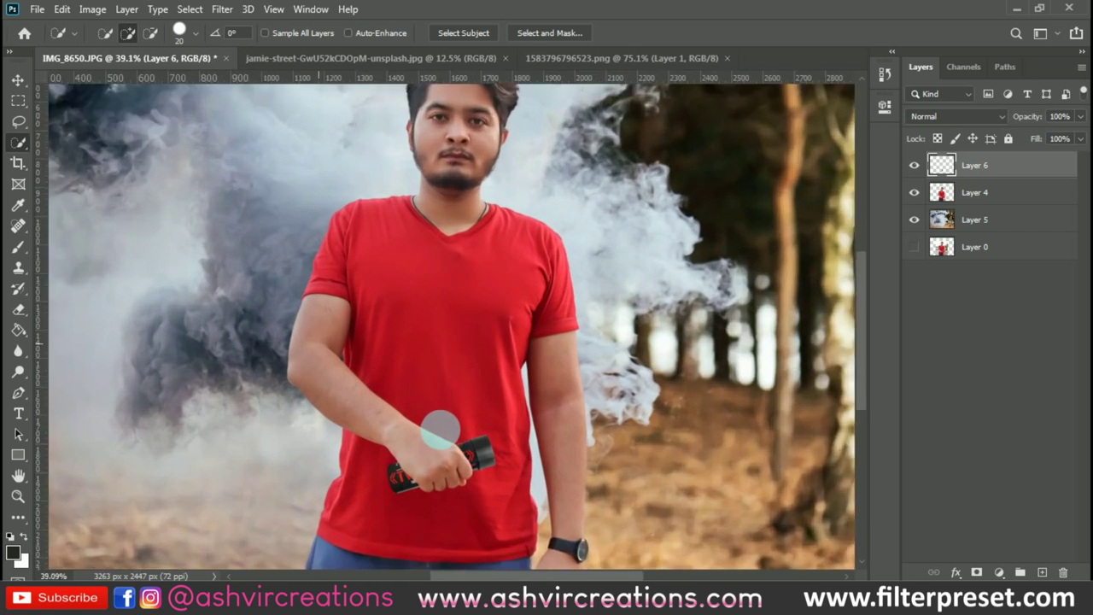
drag(487, 390, 479, 259)
scroll(476, 321, up, 2)
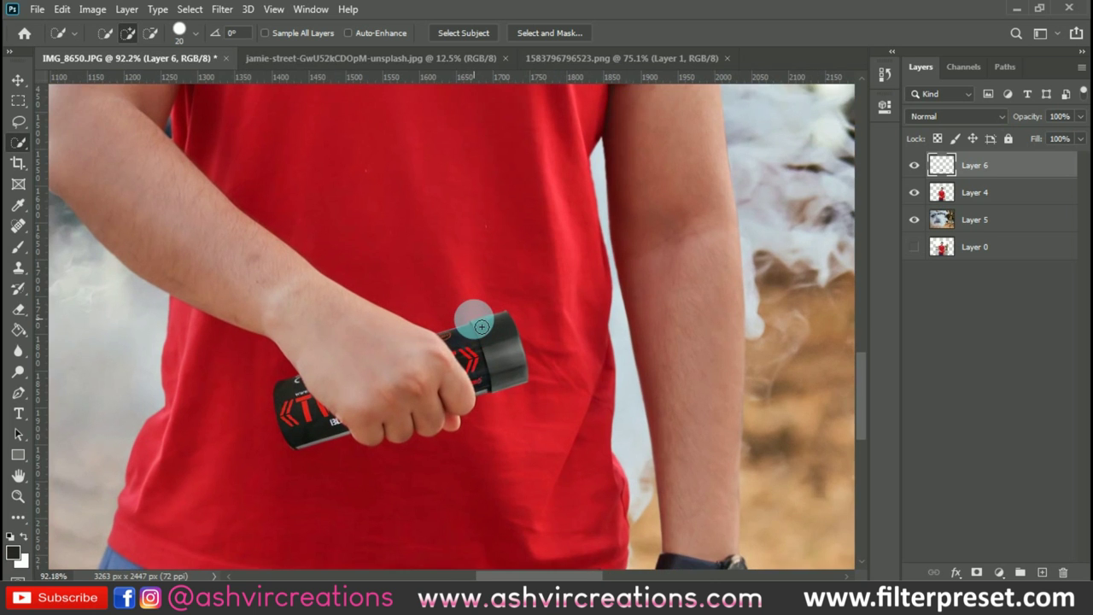
scroll(477, 323, up, 4)
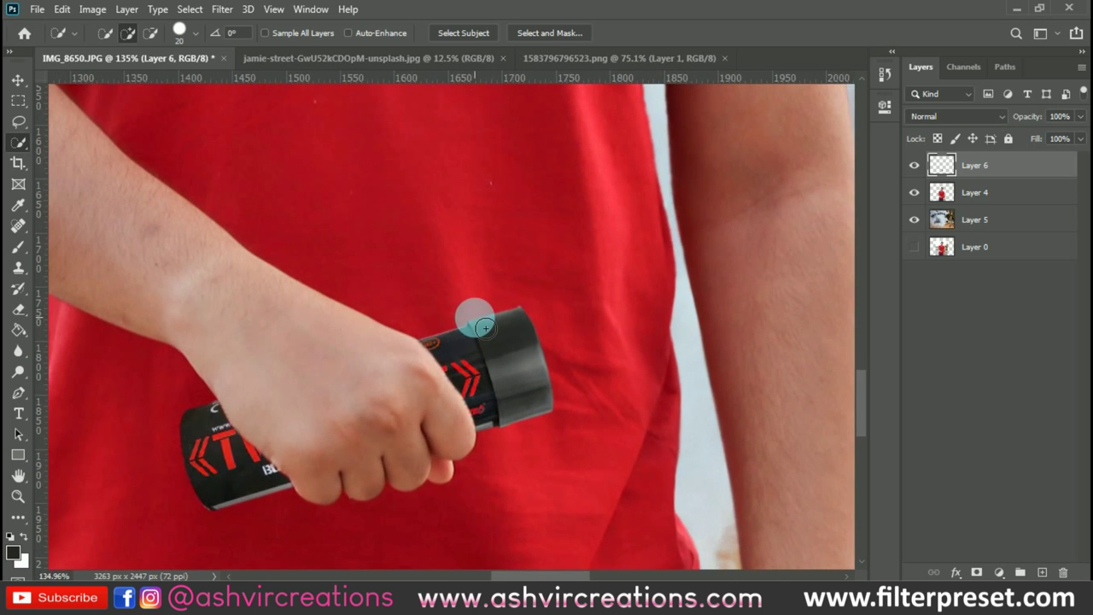
scroll(484, 327, down, 6)
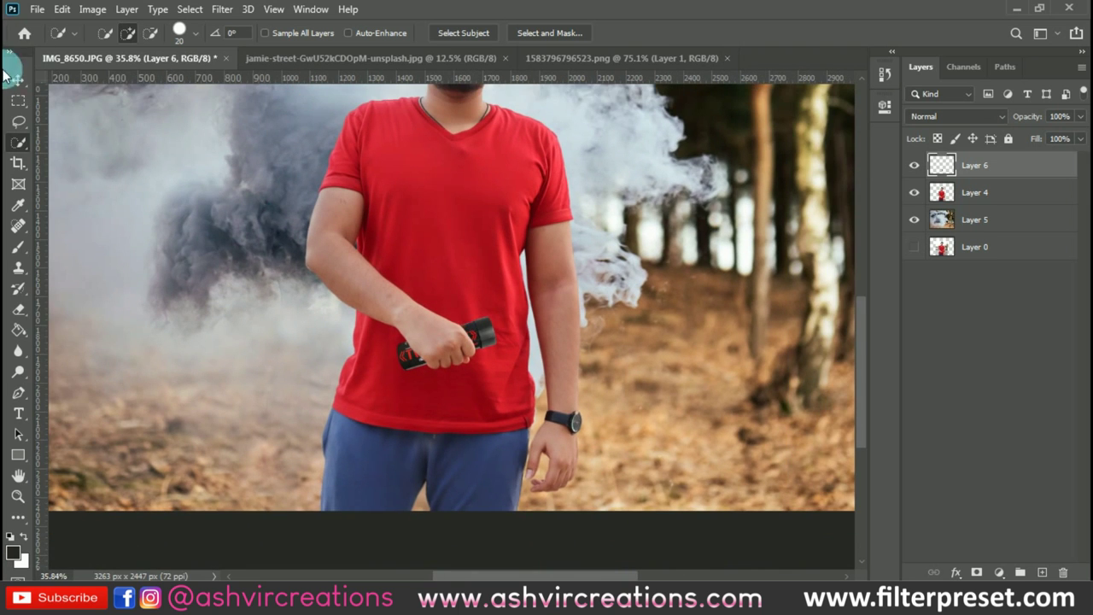
Step: Open PicsArt_03-09-05.03.44.png and bring its teal smoke into the IMG_8650.JPG composite above the canister layer
click(18, 79)
key(ctrl+0)
click(38, 8)
click(53, 41)
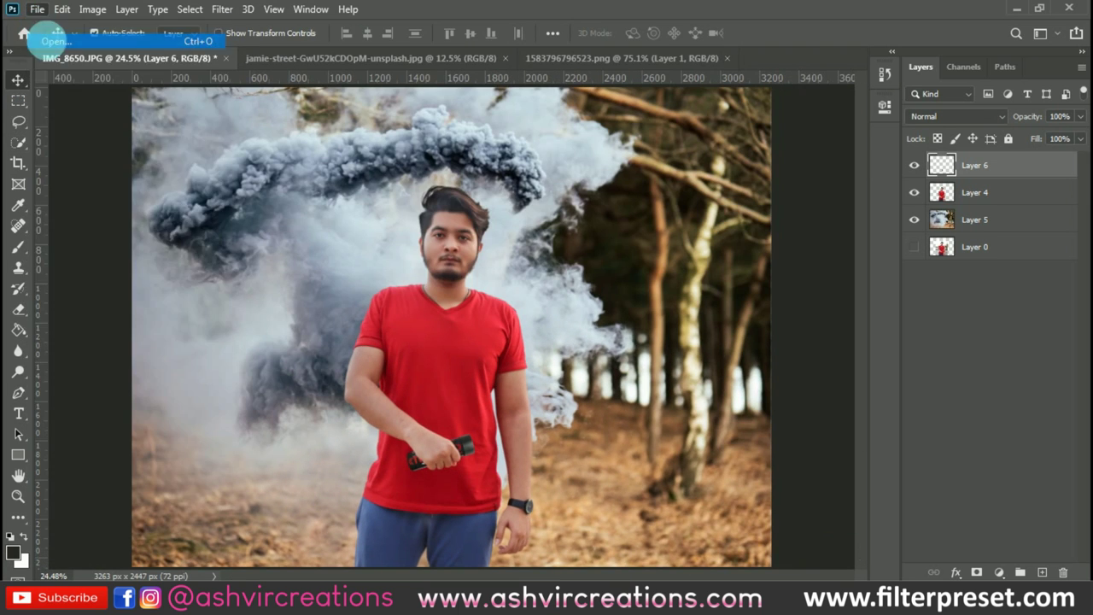
double_click(385, 142)
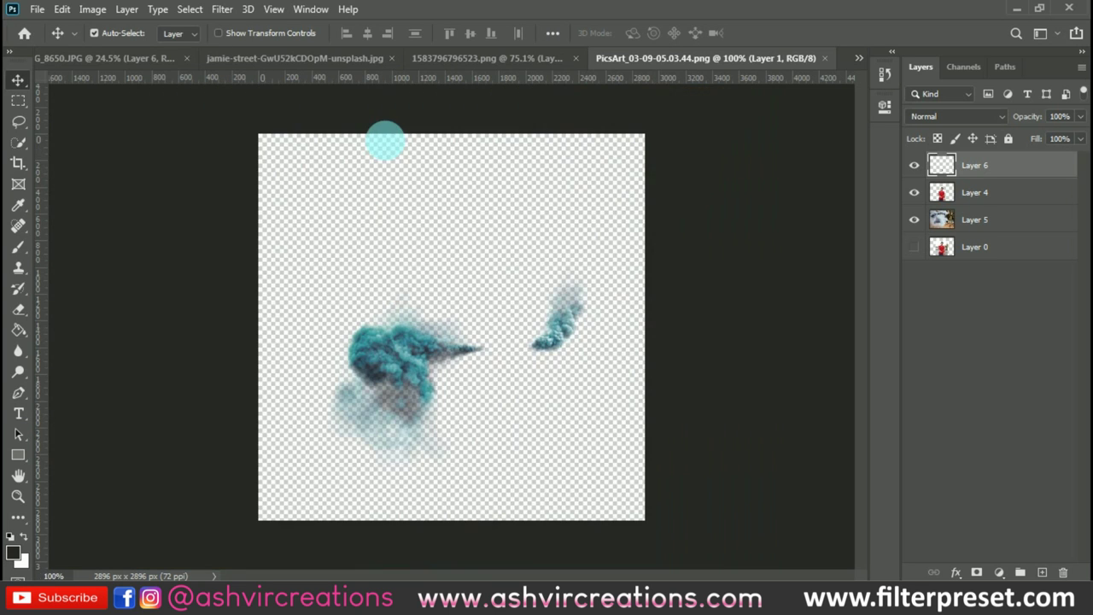
click(415, 358)
drag(397, 344, 286, 136)
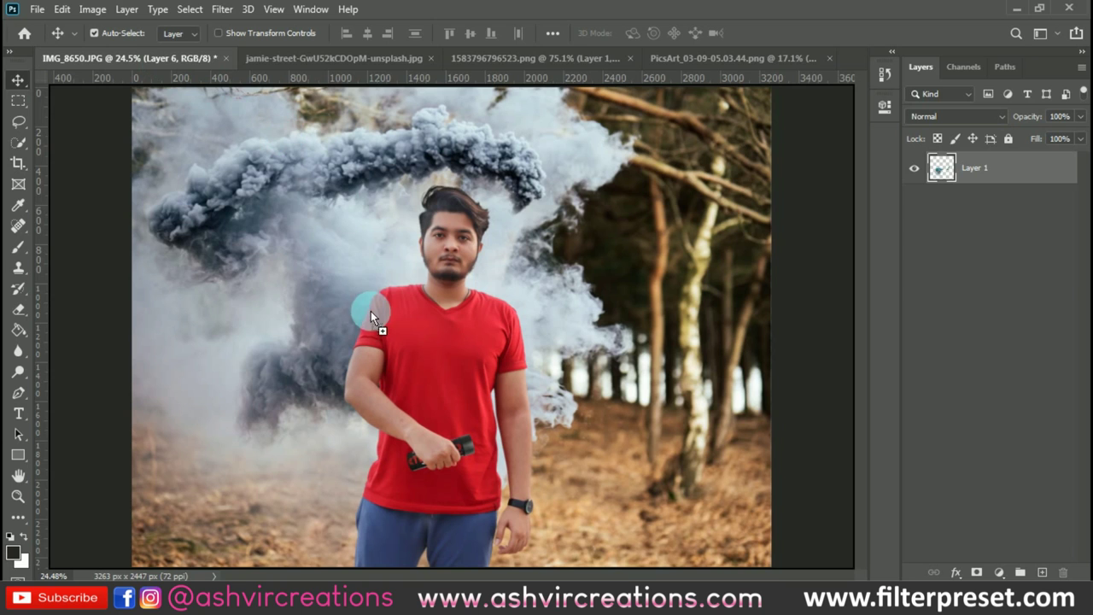
drag(371, 311, 426, 303)
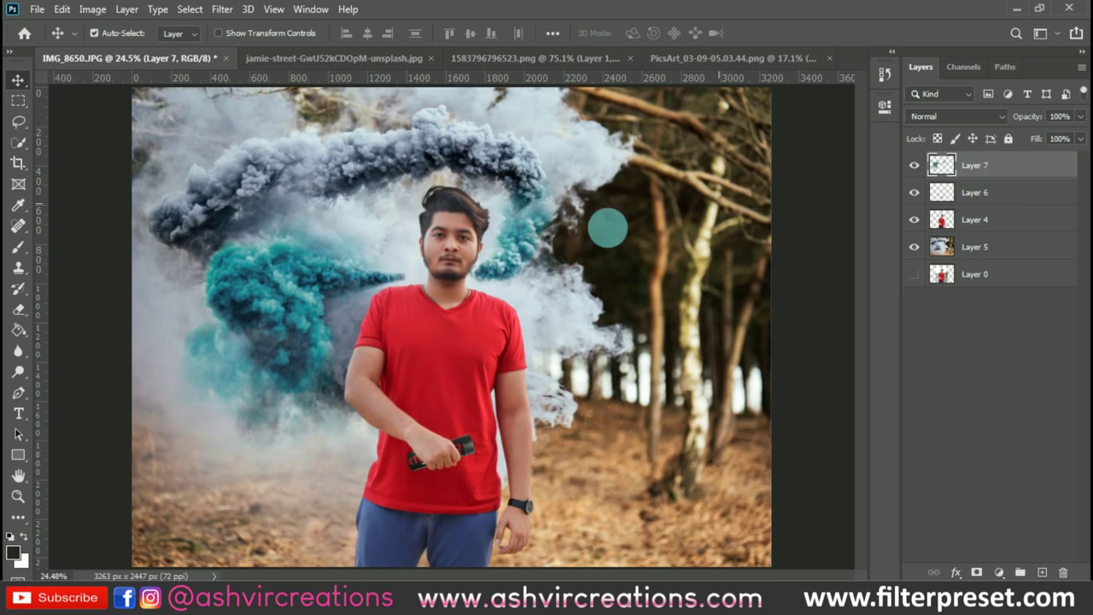
Step: Move the teal smoke on Layer 7 against both ends of the canister and free-transform it to a rotation of about -11.3°
drag(506, 261, 519, 419)
scroll(525, 354, up, 4)
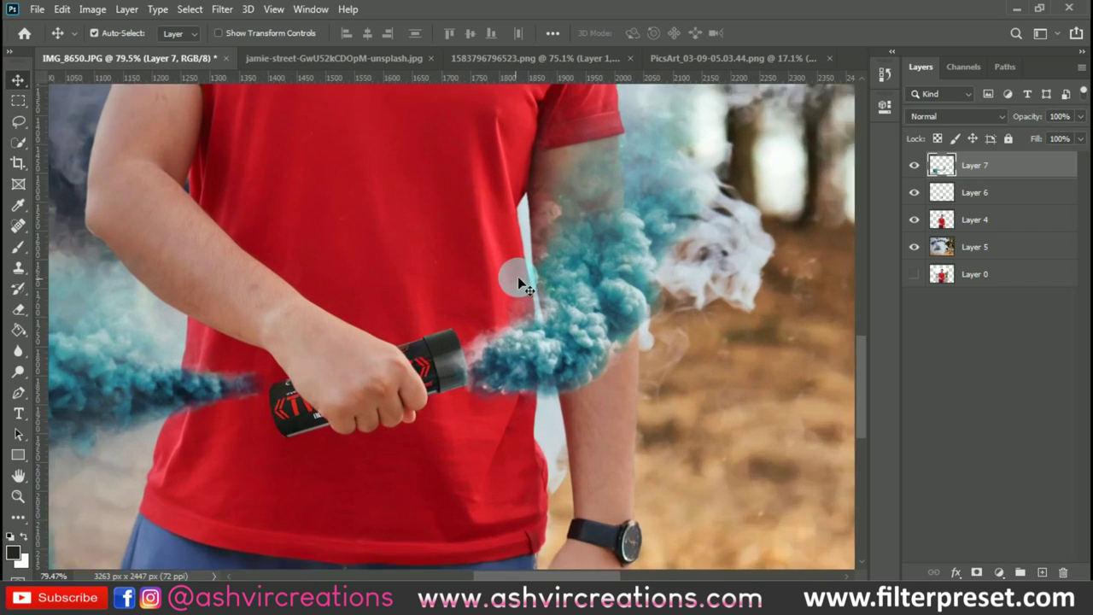
scroll(547, 290, up, 1)
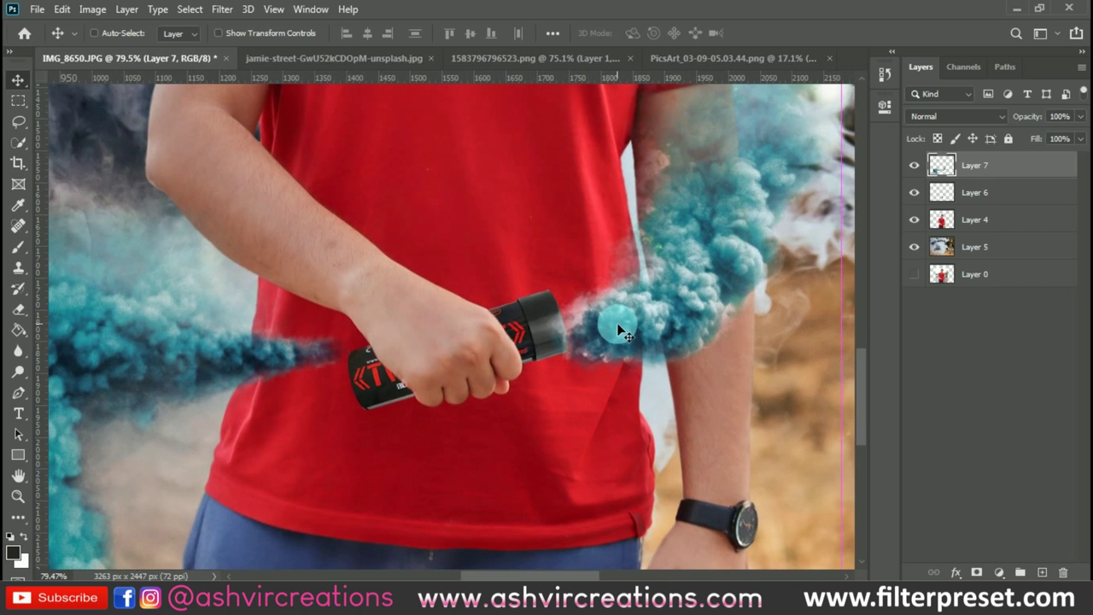
key(ctrl+t)
scroll(622, 331, down, 3)
drag(785, 340, 752, 310)
drag(567, 298, 583, 324)
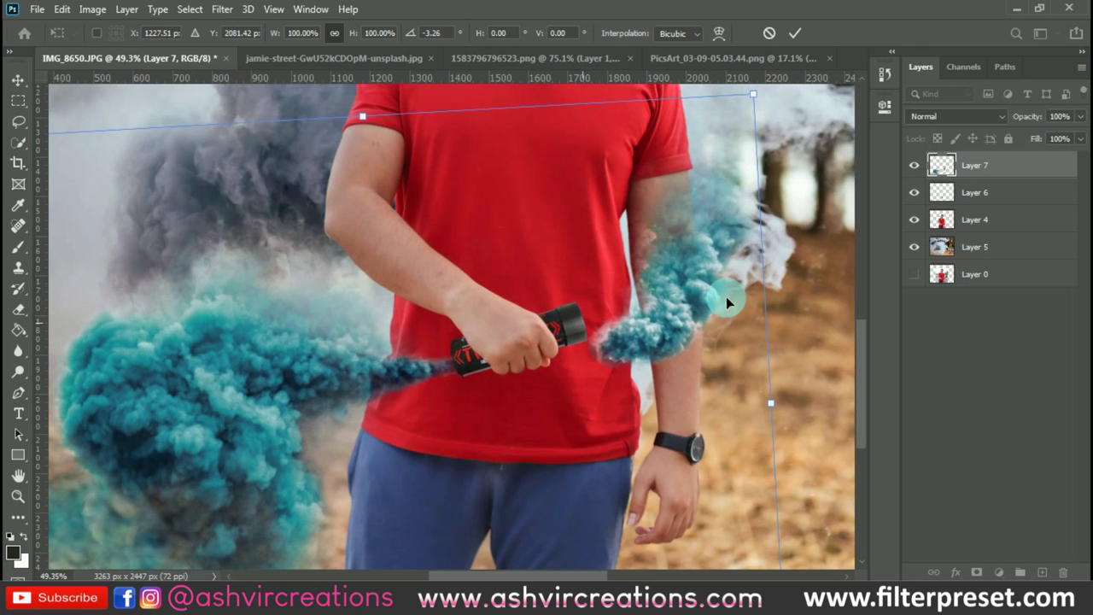
scroll(726, 296, down, 1)
drag(791, 278, 790, 234)
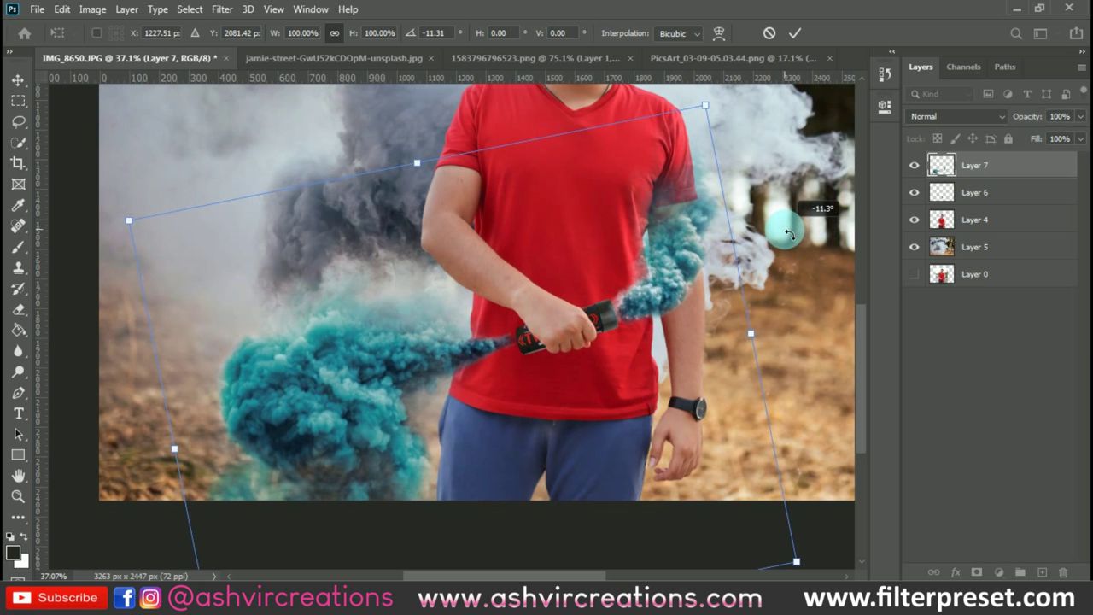
drag(610, 292, 606, 308)
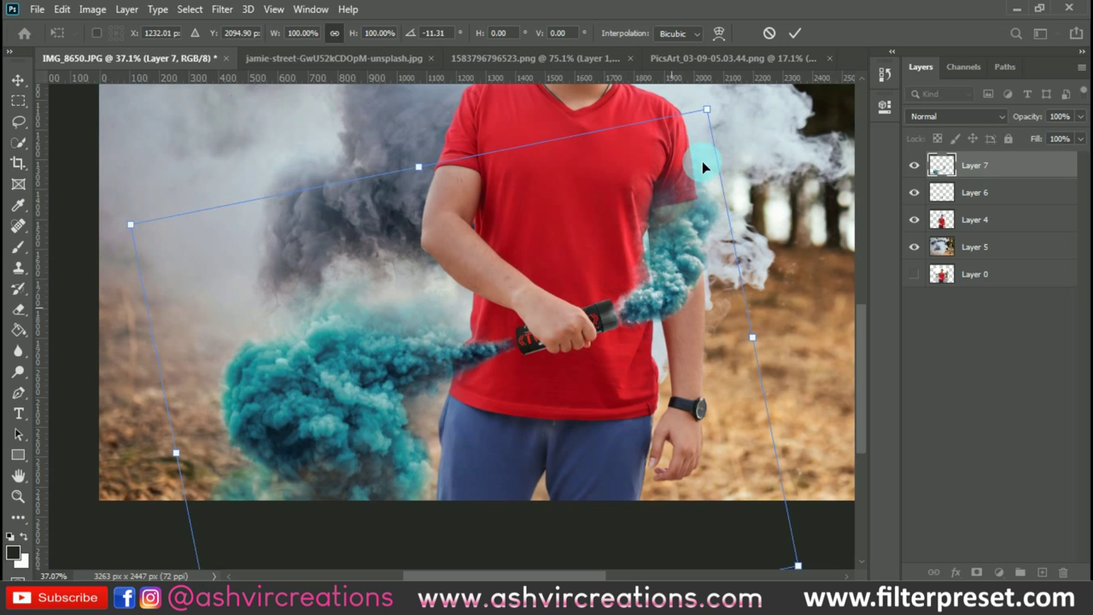
Step: Scale the teal smoke down slightly so its tips meet the canister's ends, and apply the transform
drag(709, 122, 689, 131)
scroll(599, 316, up, 2)
drag(632, 315, 629, 222)
key(Return)
scroll(618, 311, up, 2)
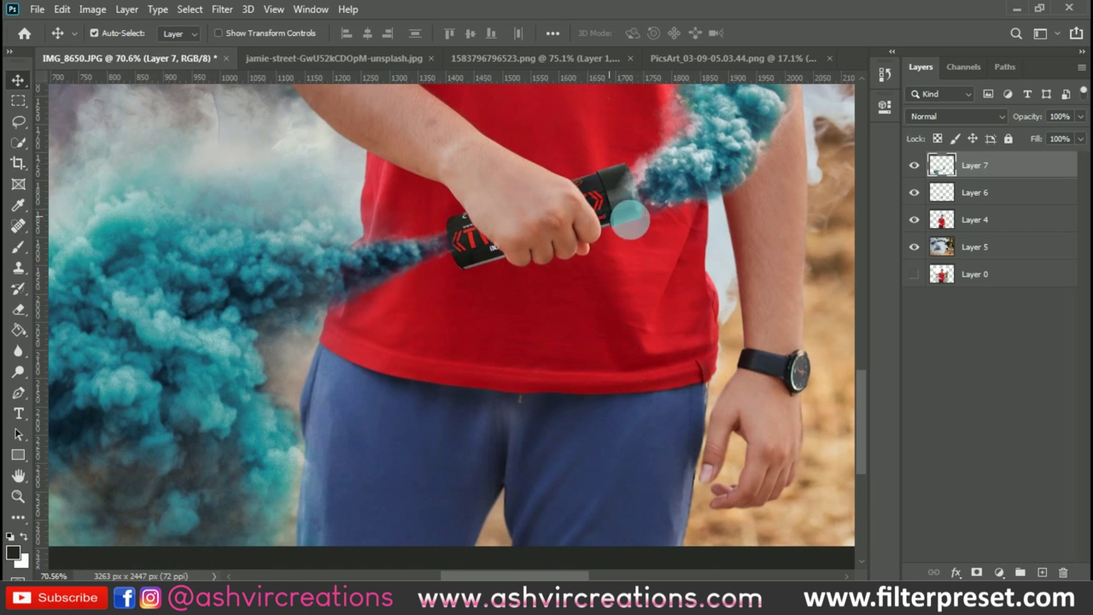
Step: Load the canister's outline from Layer 6 as a selection, delete the overlapping smoke on Layer 7, and deselect
click(914, 165)
scroll(698, 211, up, 1)
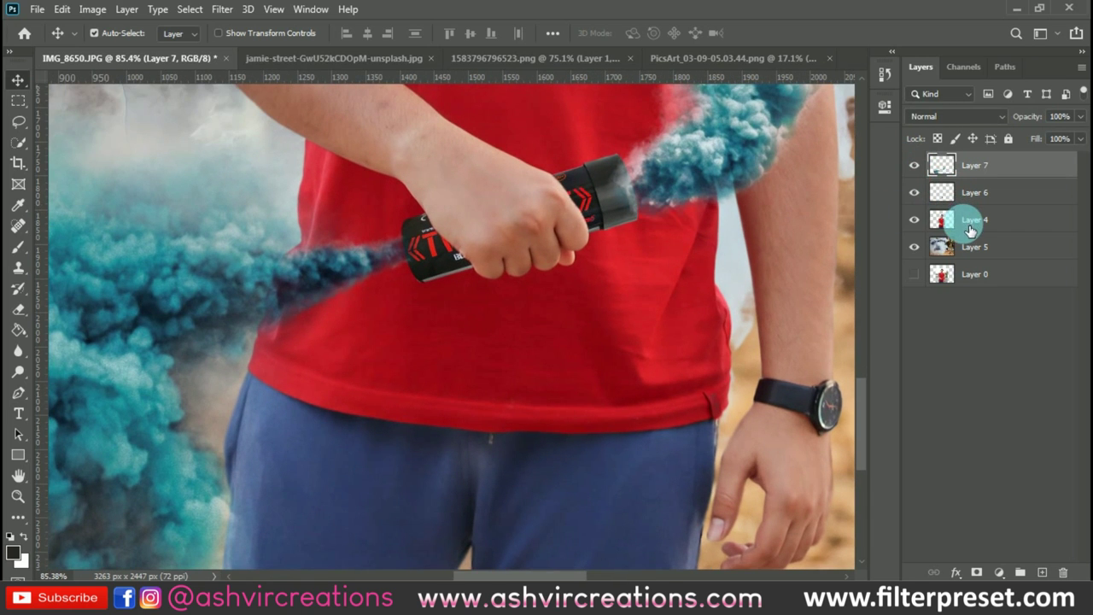
click(976, 195)
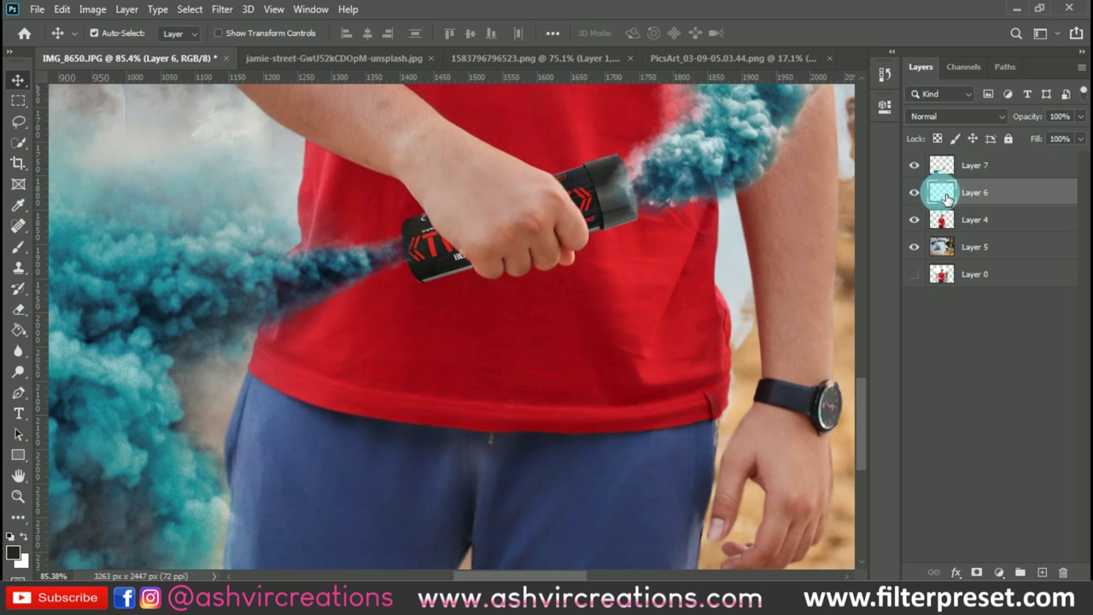
scroll(424, 213, up, 1)
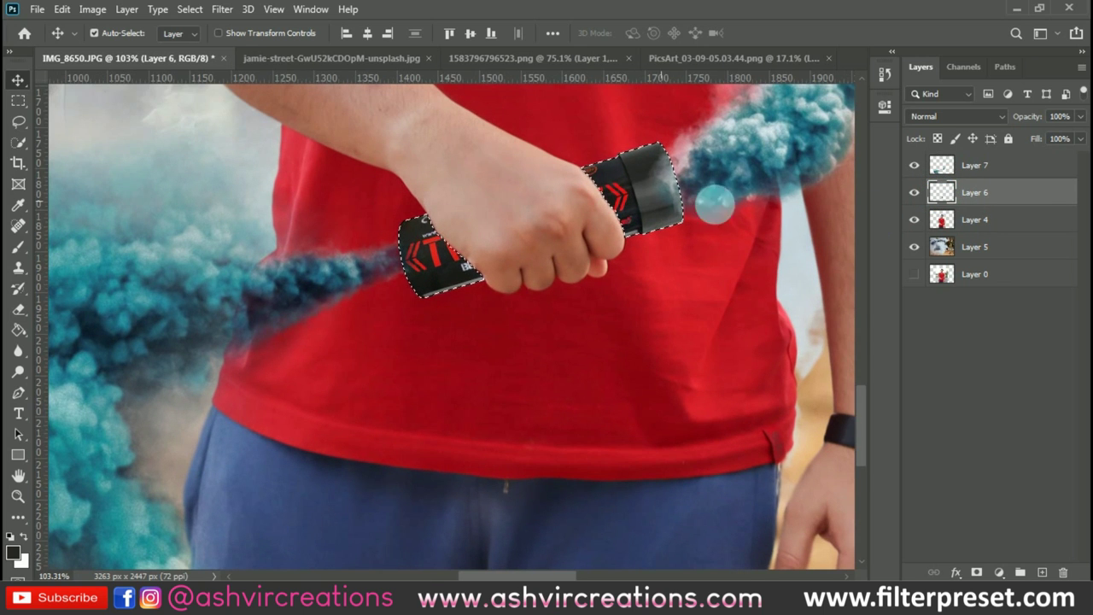
click(979, 171)
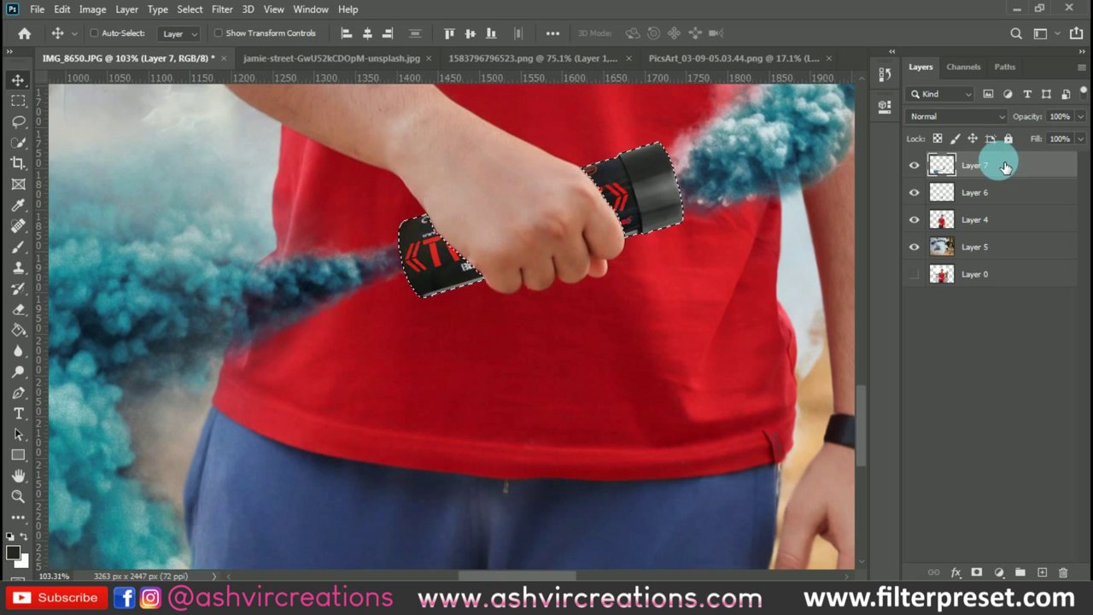
scroll(663, 153, down, 3)
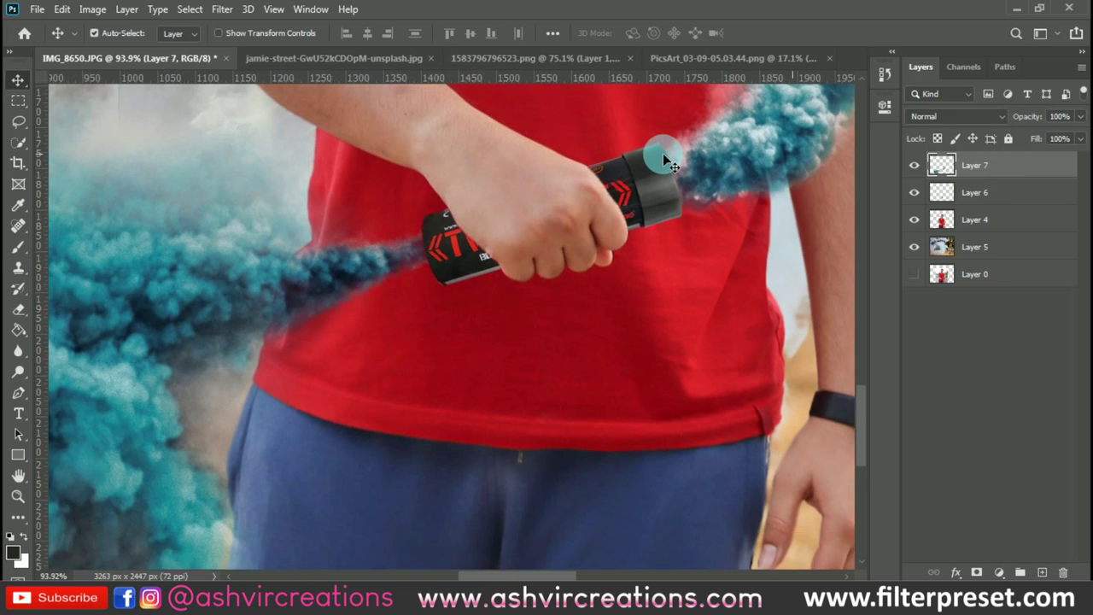
scroll(669, 163, up, 4)
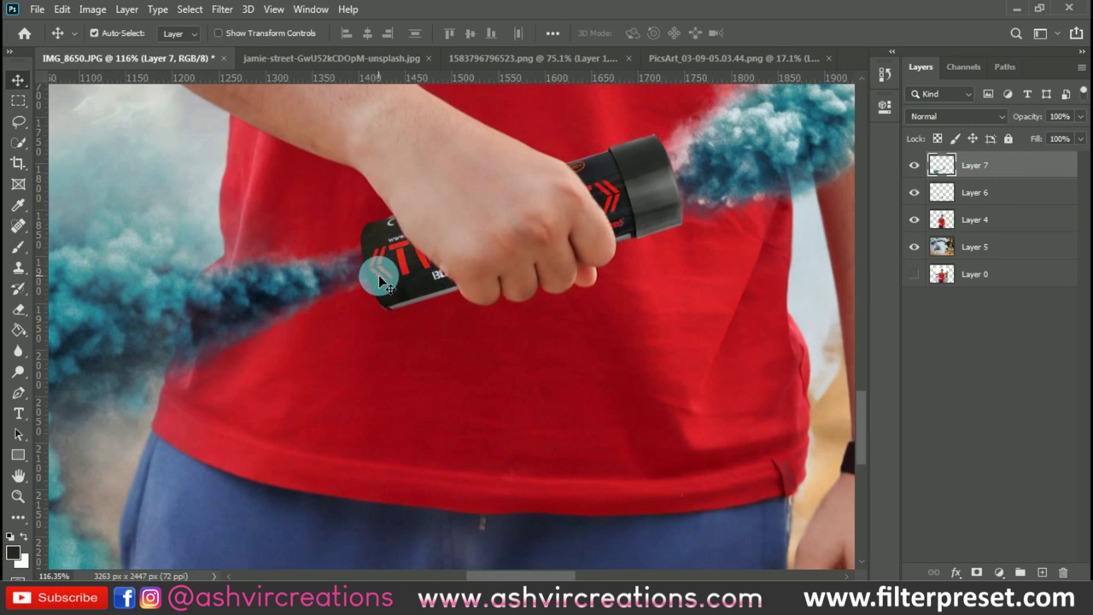
scroll(593, 224, down, 2)
scroll(594, 196, down, 1)
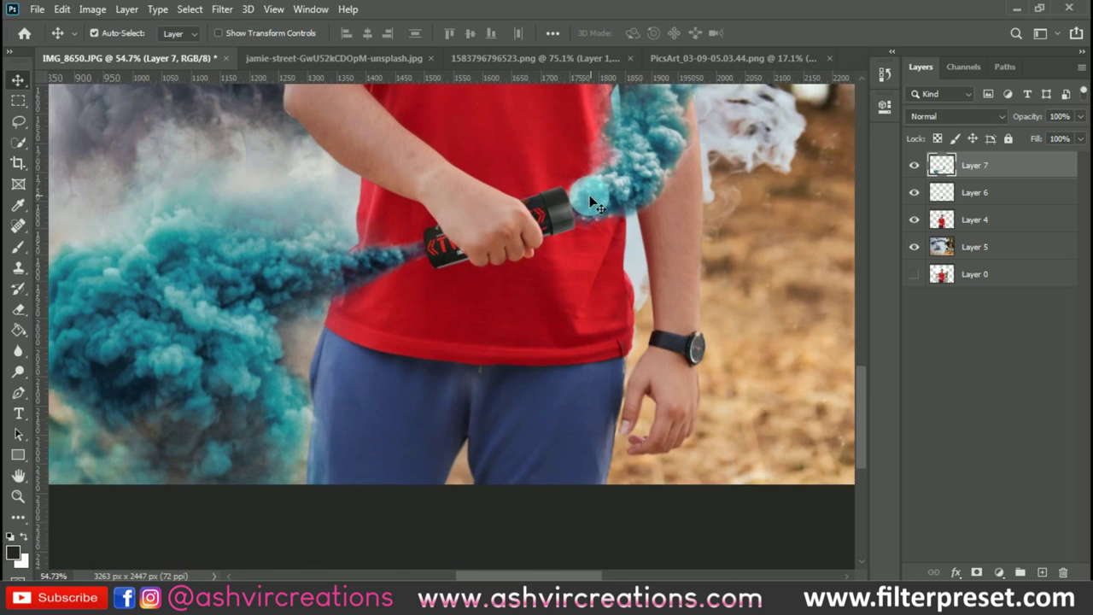
scroll(590, 195, down, 1)
scroll(510, 236, down, 4)
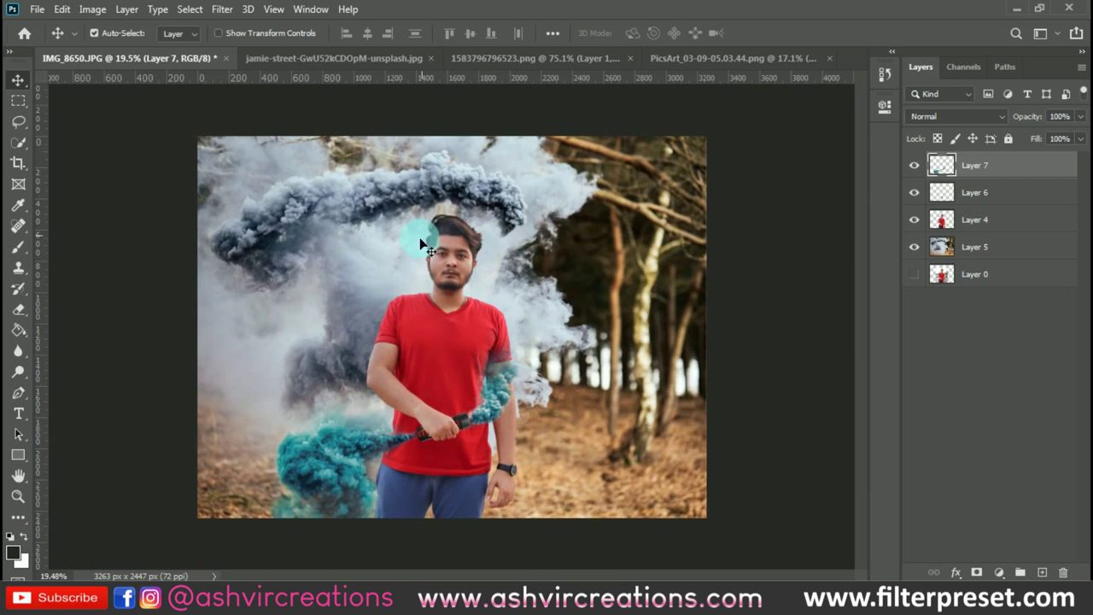
Step: Open PicsArt_03-10-07.00.53.png from the 3d smoke Bomb Editing folder and bring its smoke cloud into the composite
scroll(421, 245, up, 1)
click(37, 8)
click(51, 40)
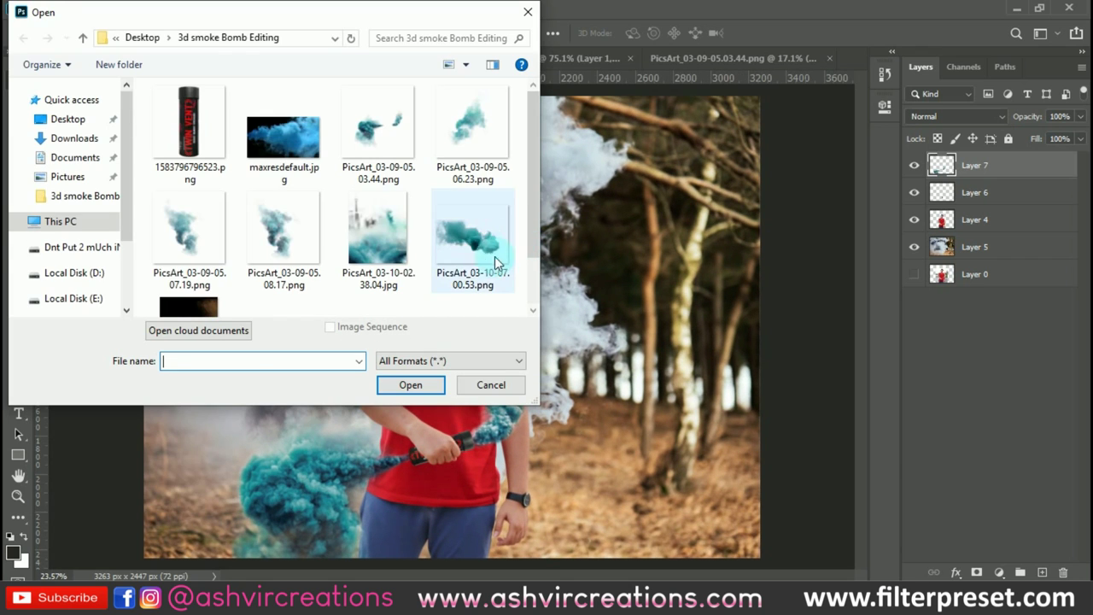
click(469, 248)
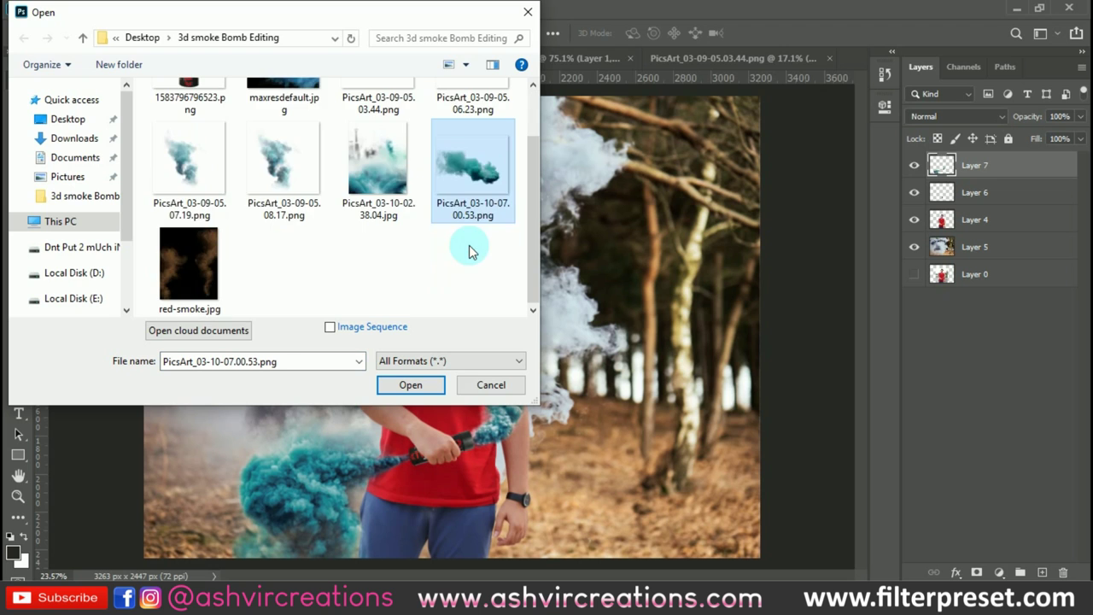
double_click(469, 245)
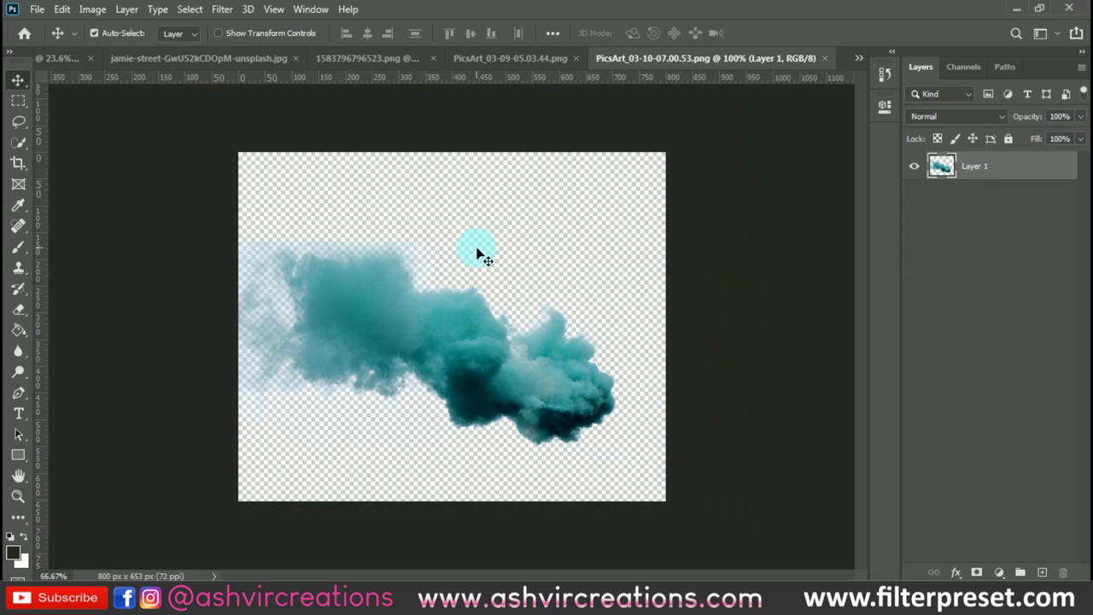
drag(517, 360, 461, 288)
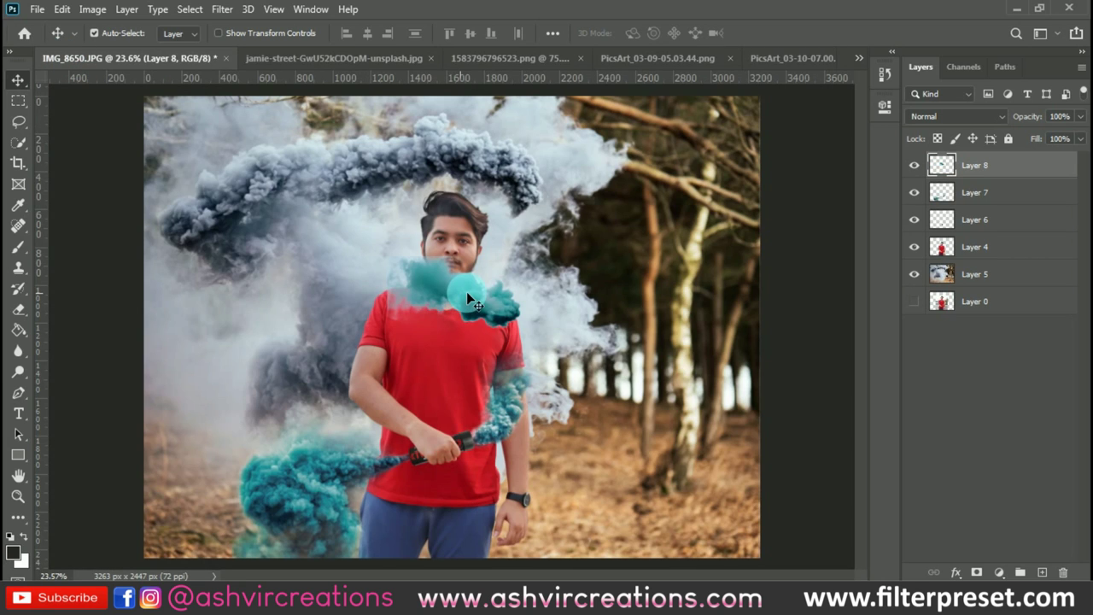
Step: Free-transform the smoke cloud on Layer 8: enlarge it to about 294.78% and move it to the image's lower-right area
key(ctrl+t)
drag(539, 258, 656, 228)
drag(509, 391, 697, 477)
Step: Flip the enlarged smoke cloud on Layer 8 horizontally and vertically so its dense end faces the canister
right_click(566, 525)
click(587, 506)
right_click(648, 477)
click(678, 461)
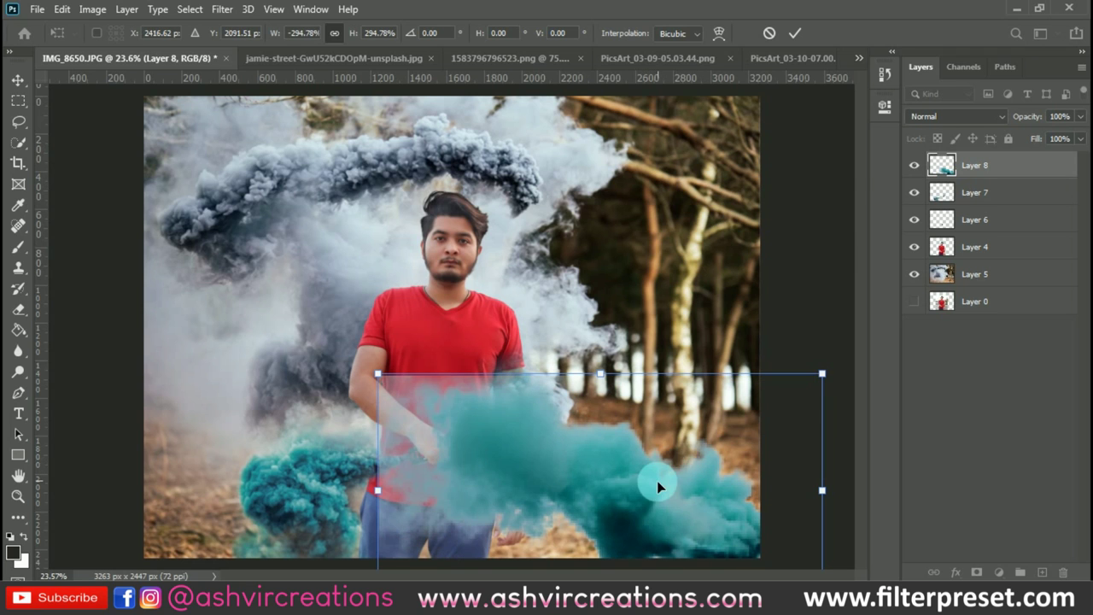
right_click(657, 481)
click(692, 470)
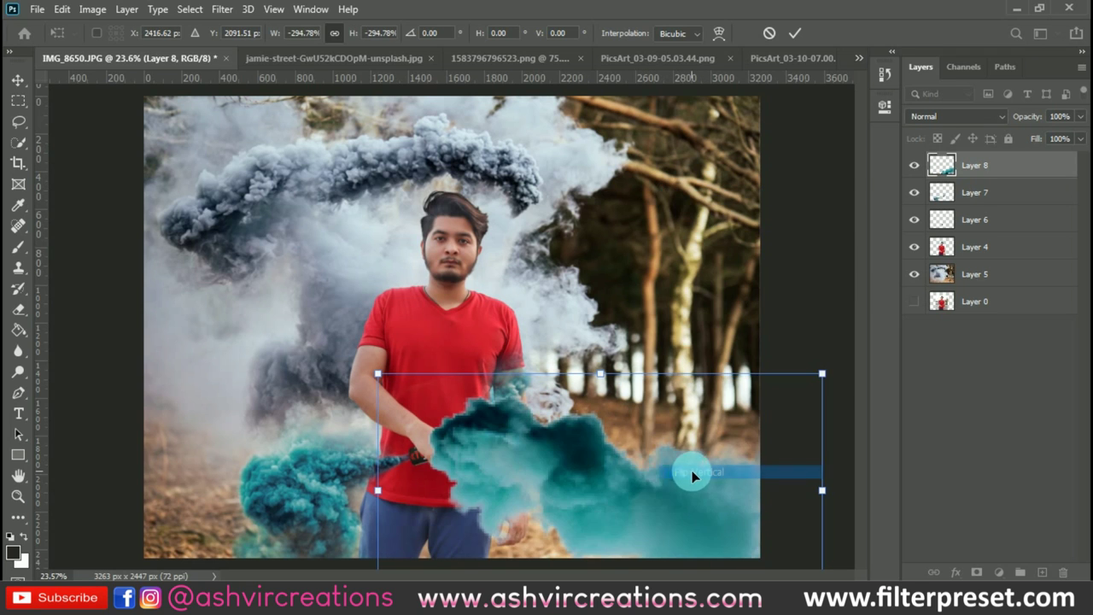
Step: Move the flipped smoke cloud on Layer 8 down to the image's bottom edge beside the man and apply the transform
drag(610, 487, 633, 324)
key(Return)
scroll(543, 522, up, 2)
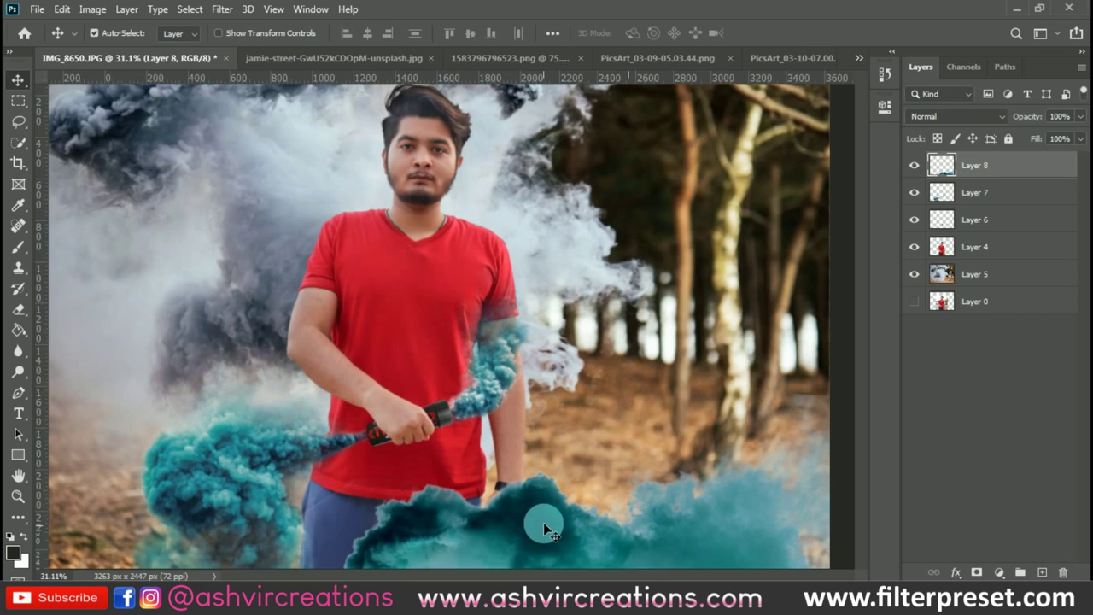
scroll(543, 521, down, 4)
mouse_move(544, 452)
mouse_down()
mouse_move(563, 439)
mouse_move(555, 442)
mouse_up()
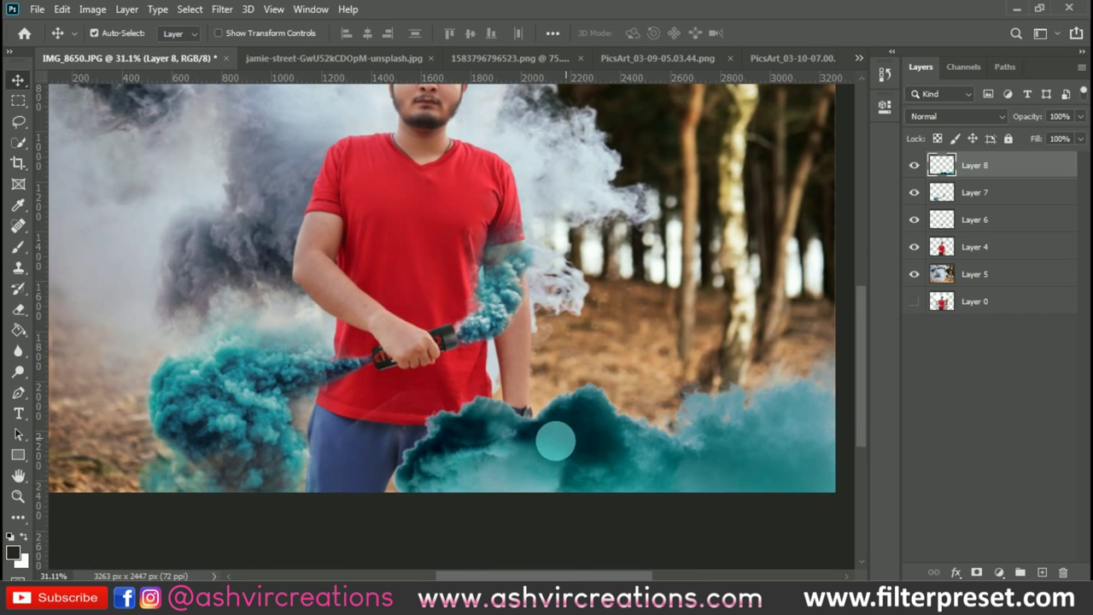
Step: Switch to the Eraser and choose the Soft Round brush tip
key(e)
right_click(523, 354)
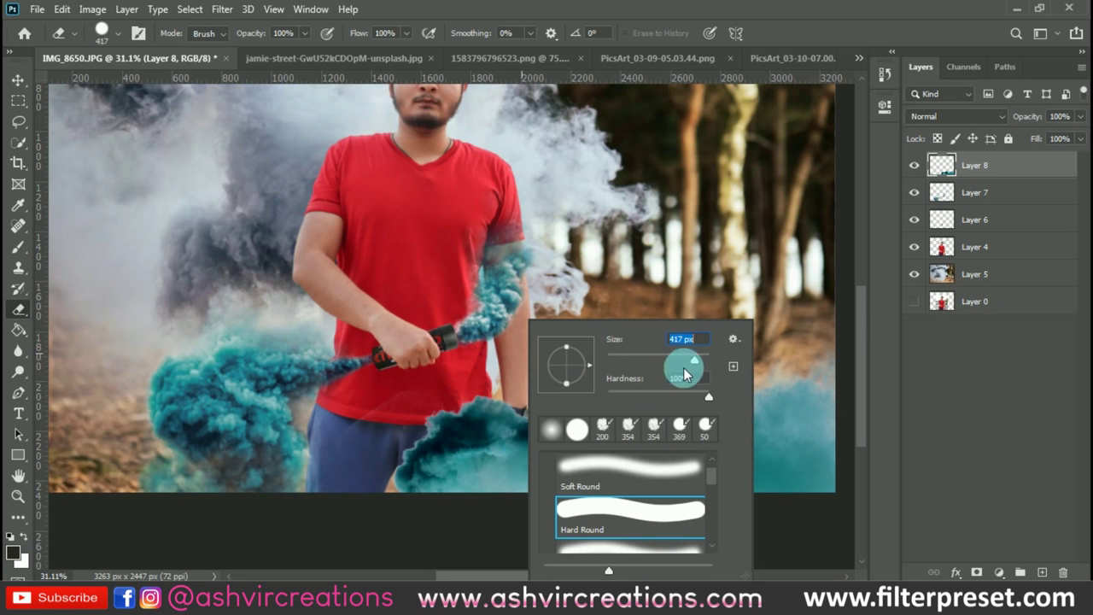
double_click(653, 481)
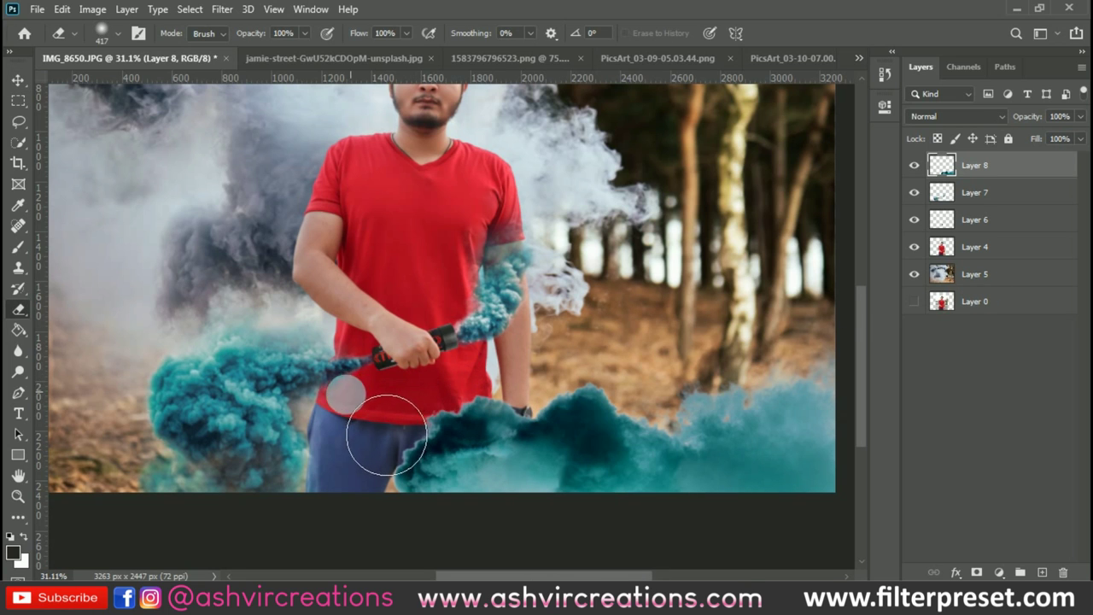
Step: Move the Layer 8 smoke cloud across the man's legs to the image's lower-left area
key(v)
mouse_move(500, 420)
mouse_down()
mouse_move(517, 550)
mouse_move(483, 488)
mouse_move(440, 468)
mouse_move(250, 508)
mouse_up()
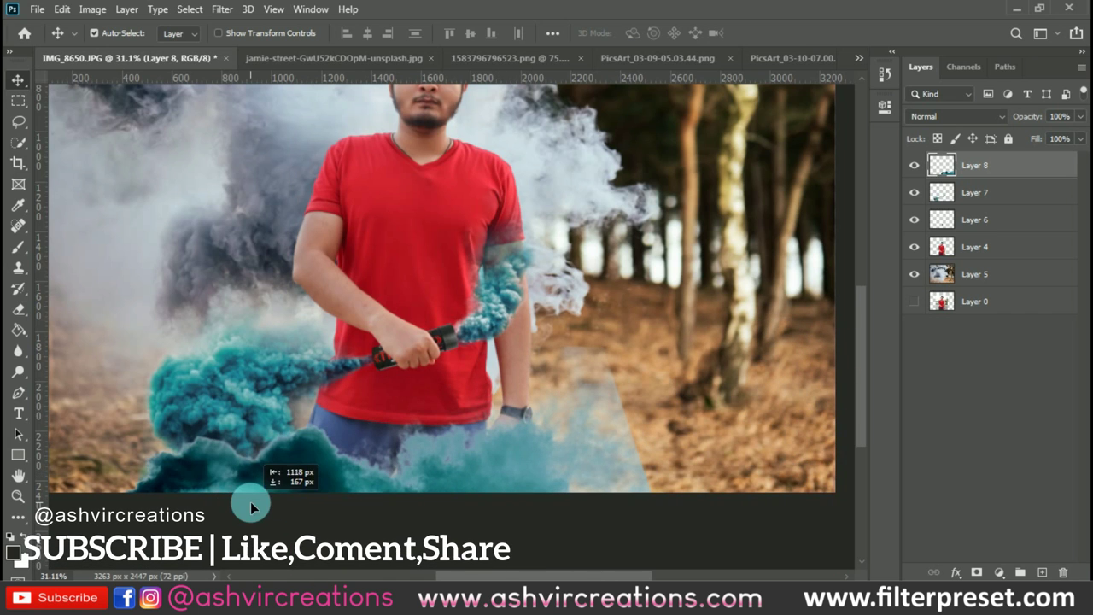
drag(350, 511, 444, 456)
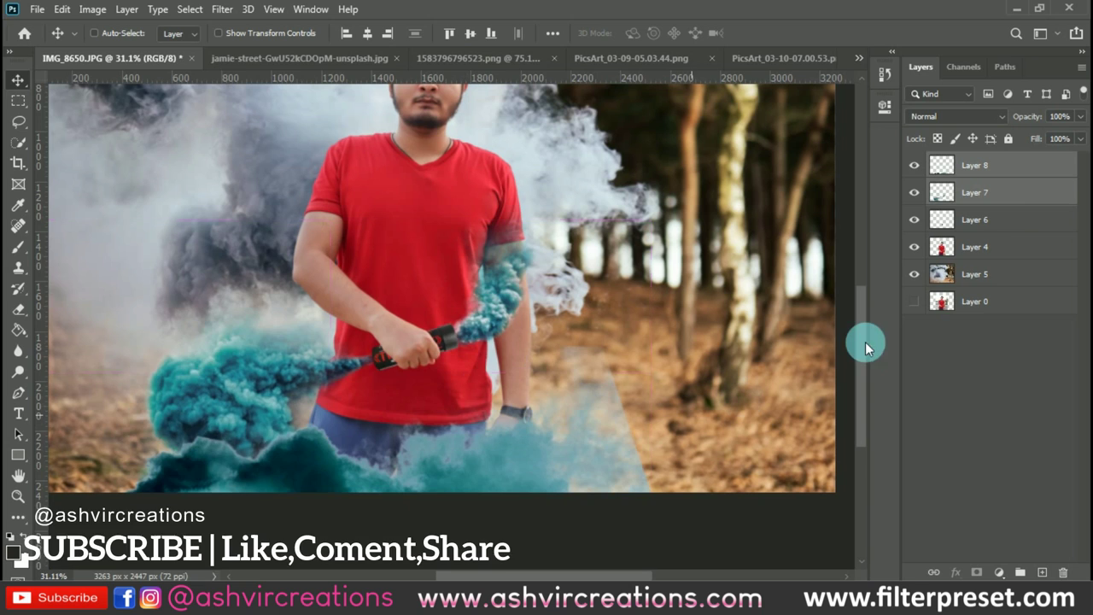
Step: Free-transform the Layer 8 smoke cloud: rotate it about 13.63° and move it back to the lower-right area over the man's legs
click(979, 167)
key(ctrl+t)
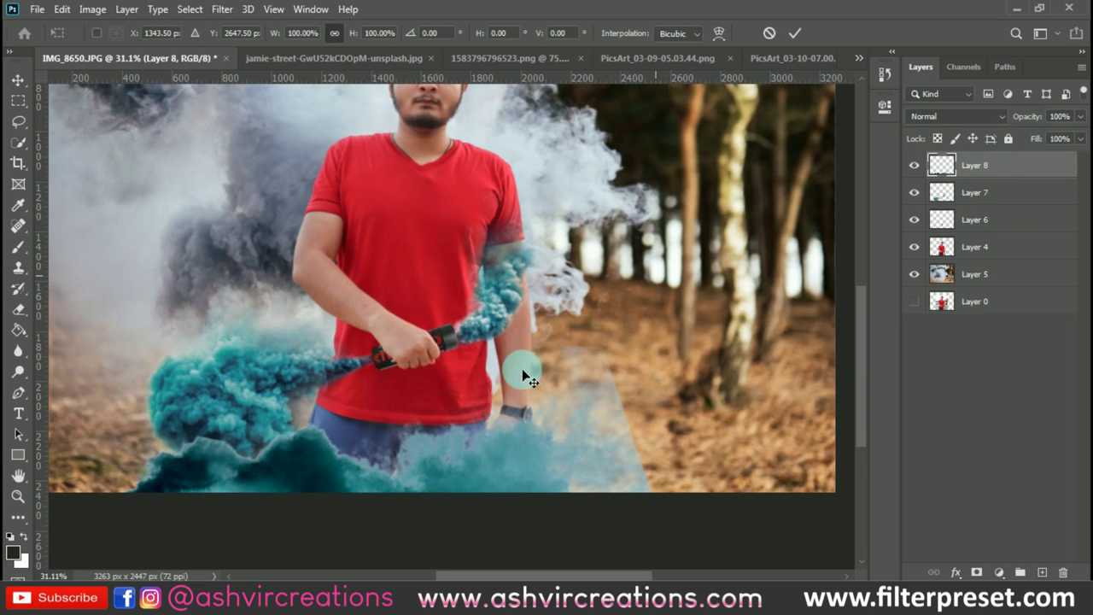
drag(524, 440, 522, 464)
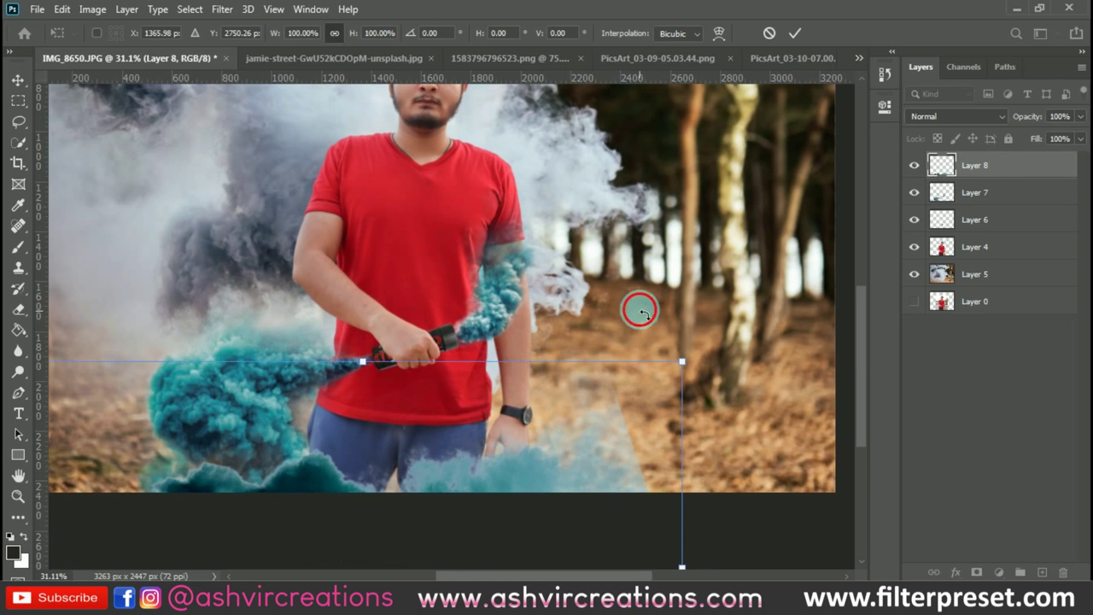
drag(641, 312, 598, 251)
drag(561, 420, 646, 449)
Step: Reorder Layer 8 beneath Layer 4 so the smoke lies behind the man, and fine-tune its position
click(1001, 169)
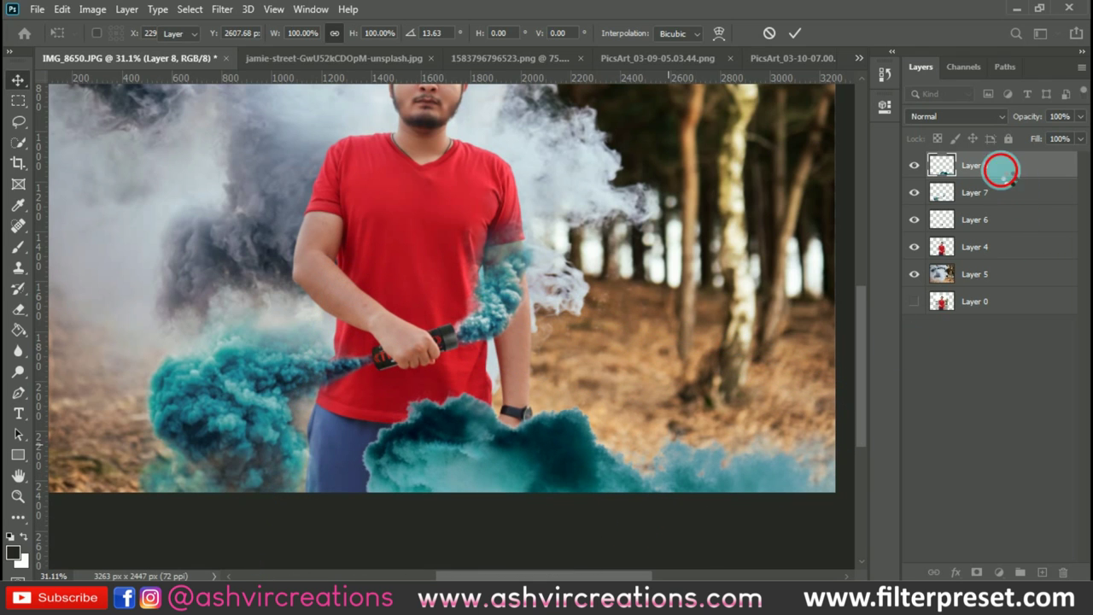
drag(997, 173, 1004, 267)
scroll(539, 459, down, 2)
scroll(537, 452, up, 3)
scroll(605, 293, down, 2)
mouse_move(571, 406)
mouse_down()
mouse_move(561, 391)
mouse_move(563, 421)
mouse_move(572, 406)
mouse_move(556, 447)
mouse_move(558, 409)
mouse_move(541, 423)
mouse_move(573, 413)
mouse_up()
scroll(647, 364, up, 2)
scroll(645, 363, up, 3)
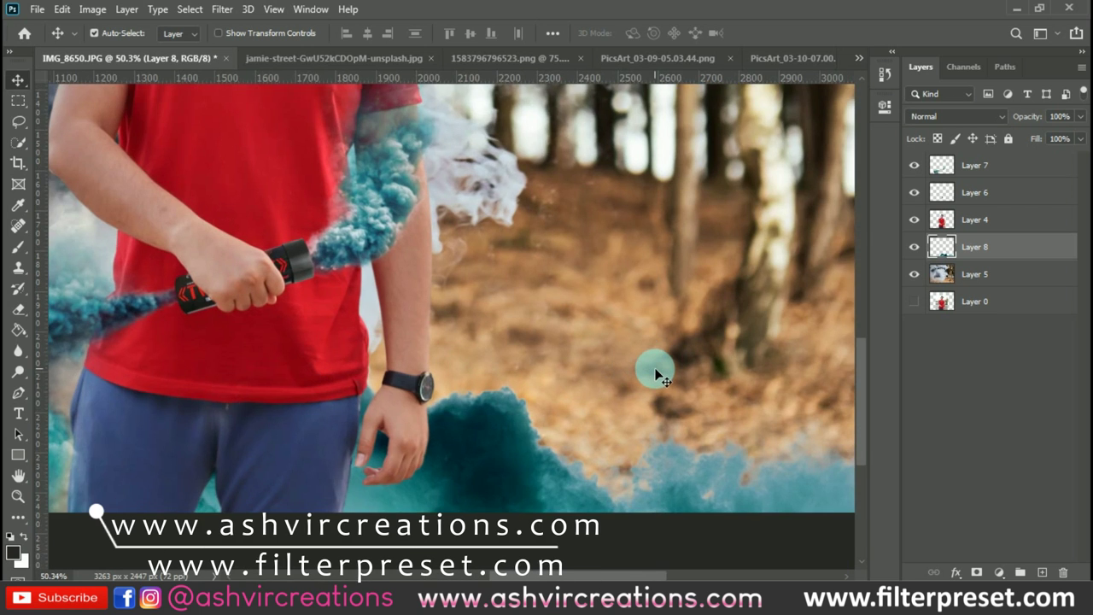
Step: Load the Layer 8 smoke outline as a selection and clear it again
scroll(658, 368, down, 3)
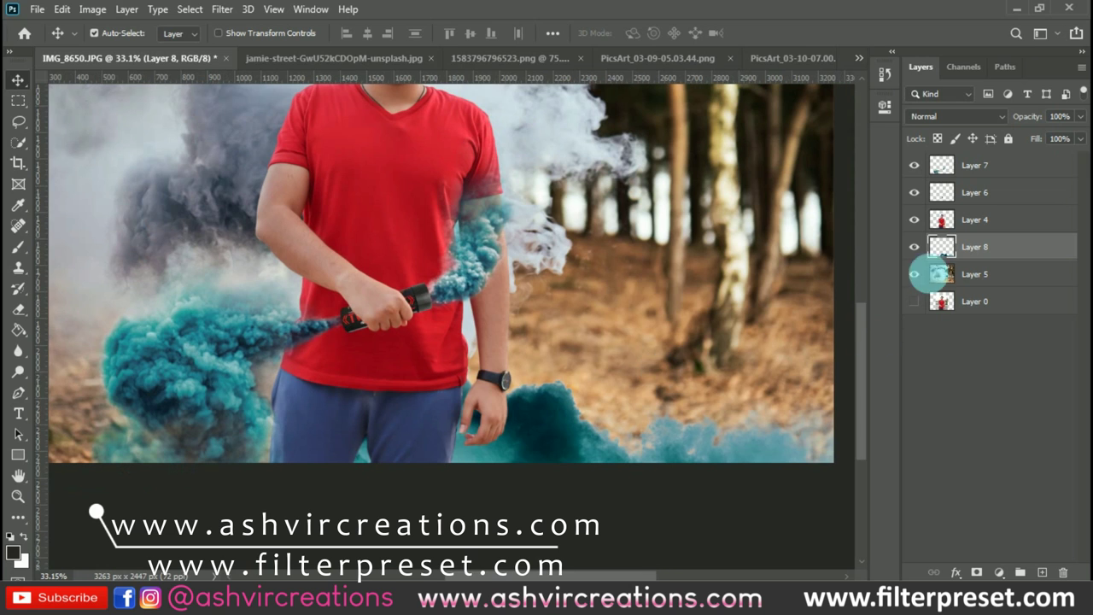
ctrl+click(946, 256)
drag(781, 391, 776, 391)
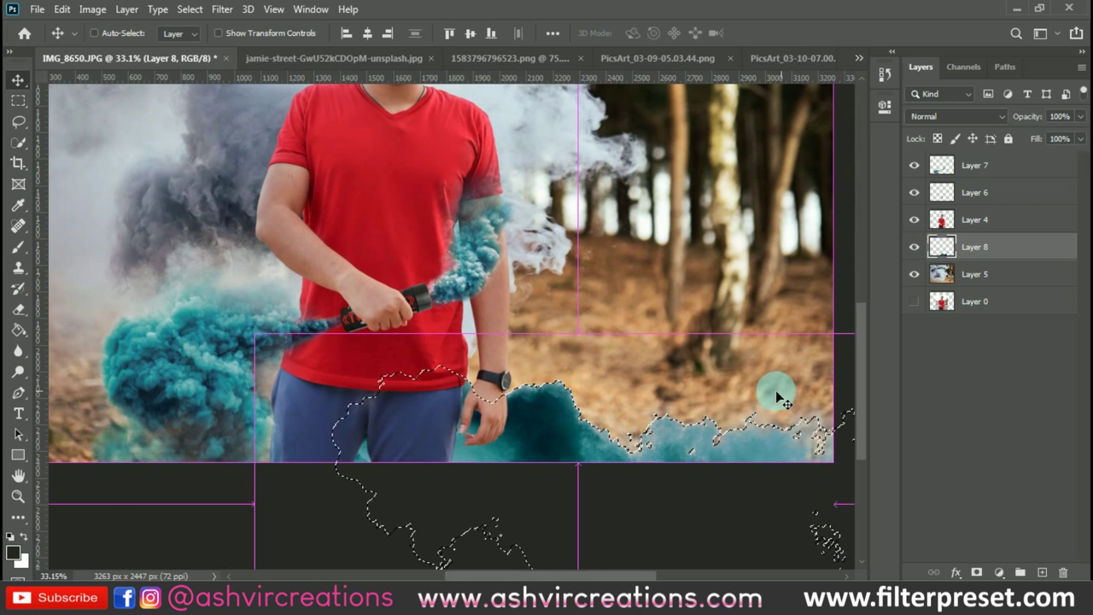
scroll(649, 375, down, 2)
Step: Add a new layer above Layer 7 and choose a smoke brush from the Smoke Bomb Brush Pack
click(1038, 167)
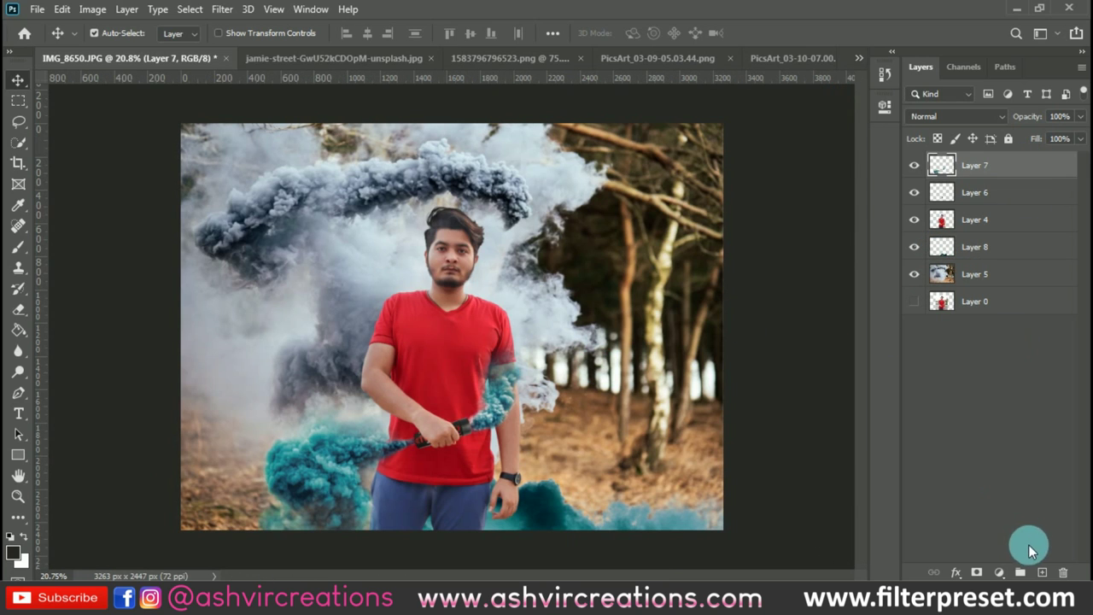
click(1043, 573)
click(19, 246)
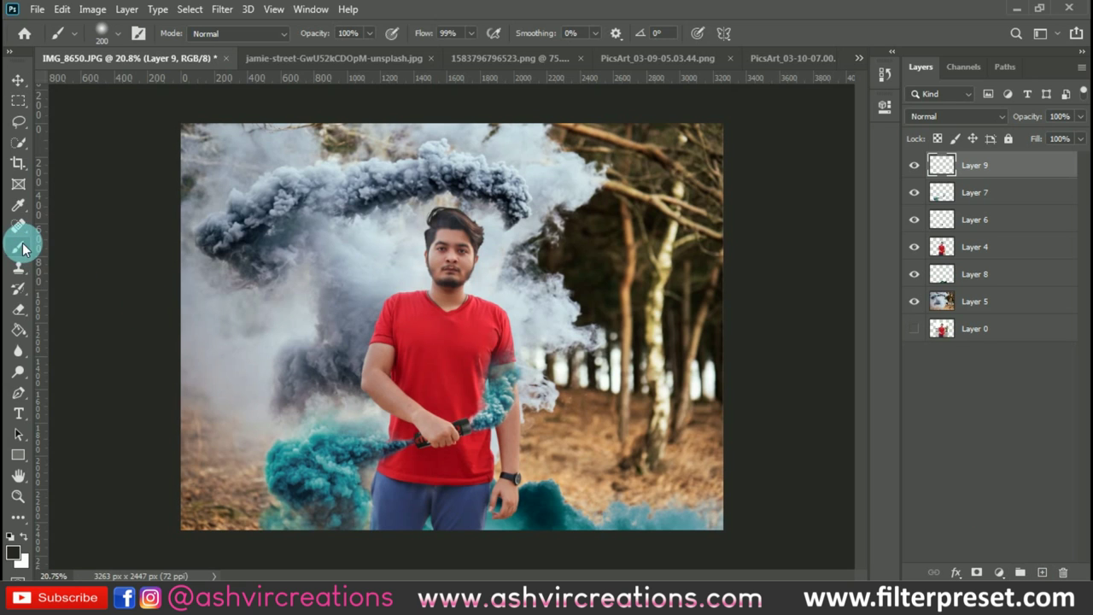
right_click(410, 280)
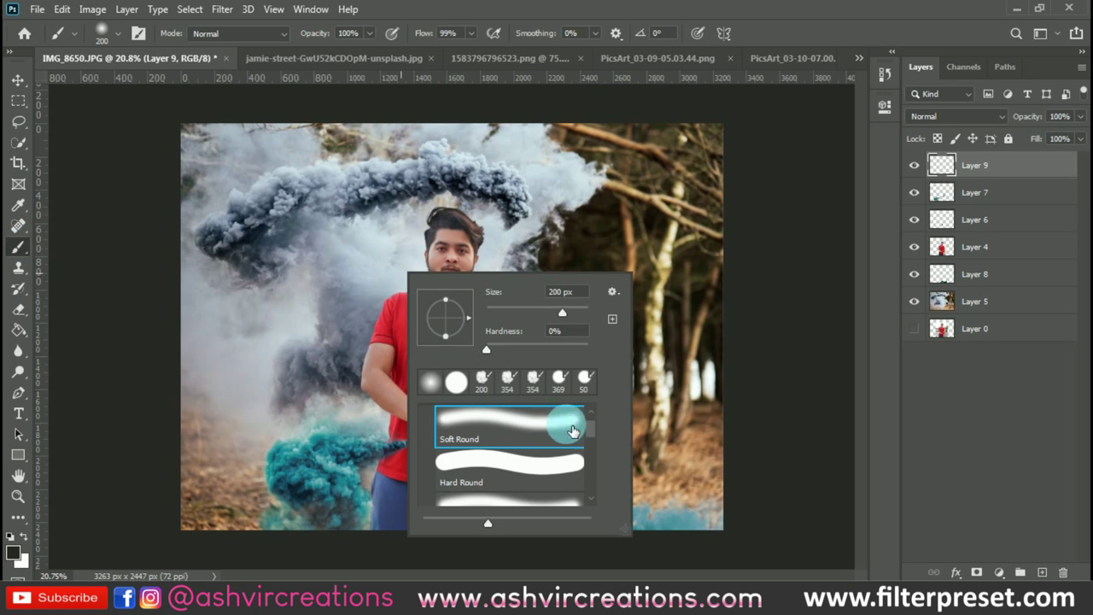
drag(594, 430, 591, 492)
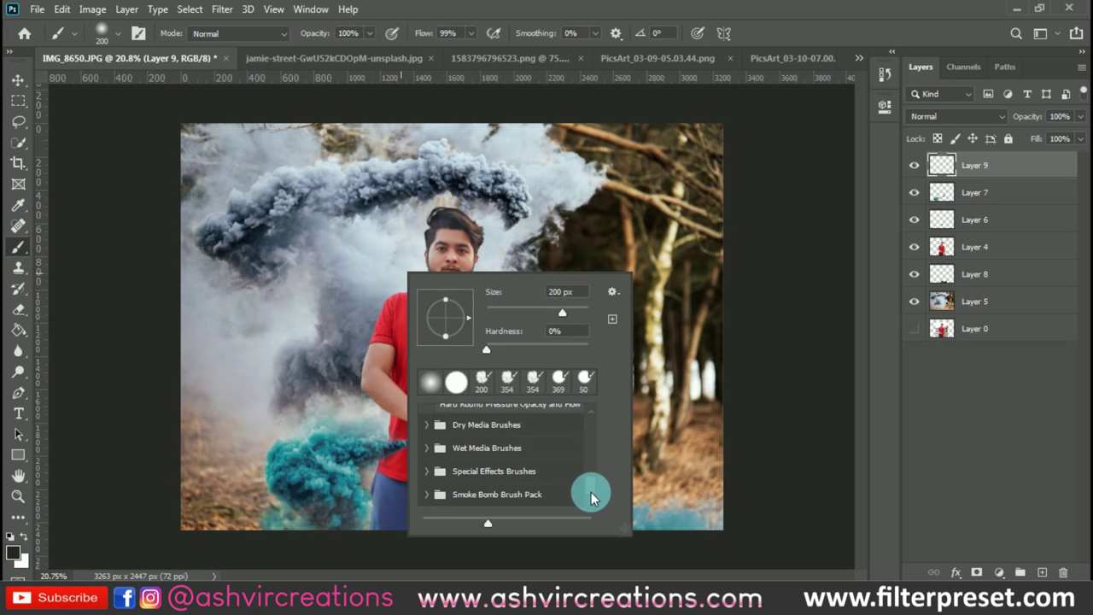
click(430, 495)
click(480, 456)
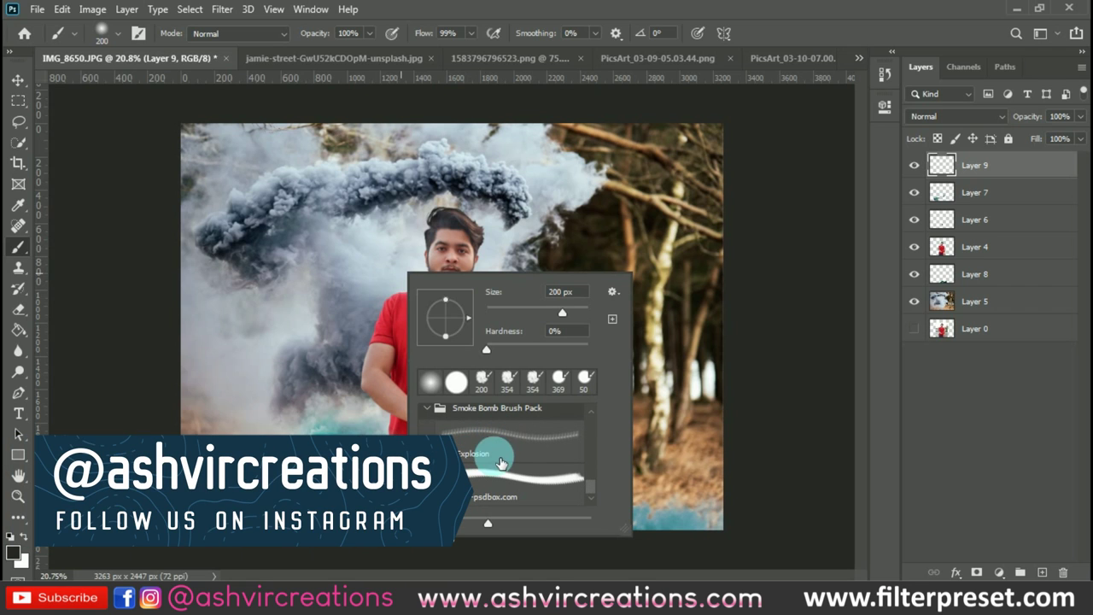
double_click(502, 475)
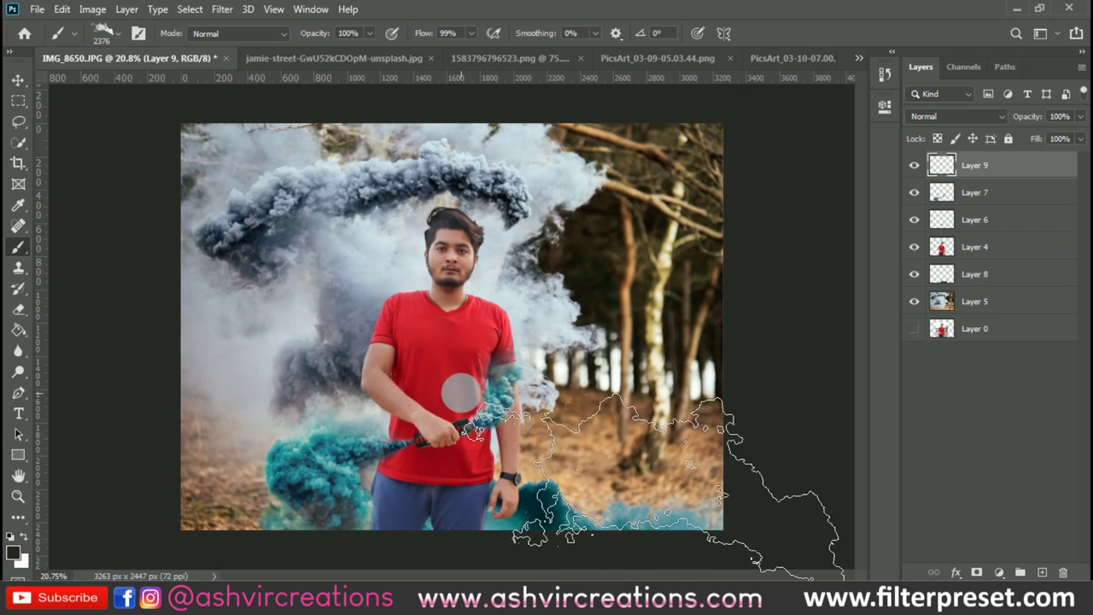
Step: Reduce the smoke brush to 1500 px and stamp teal smoke over the man's chest on Layer 9
key([)
key([)
key([)
key([)
key([)
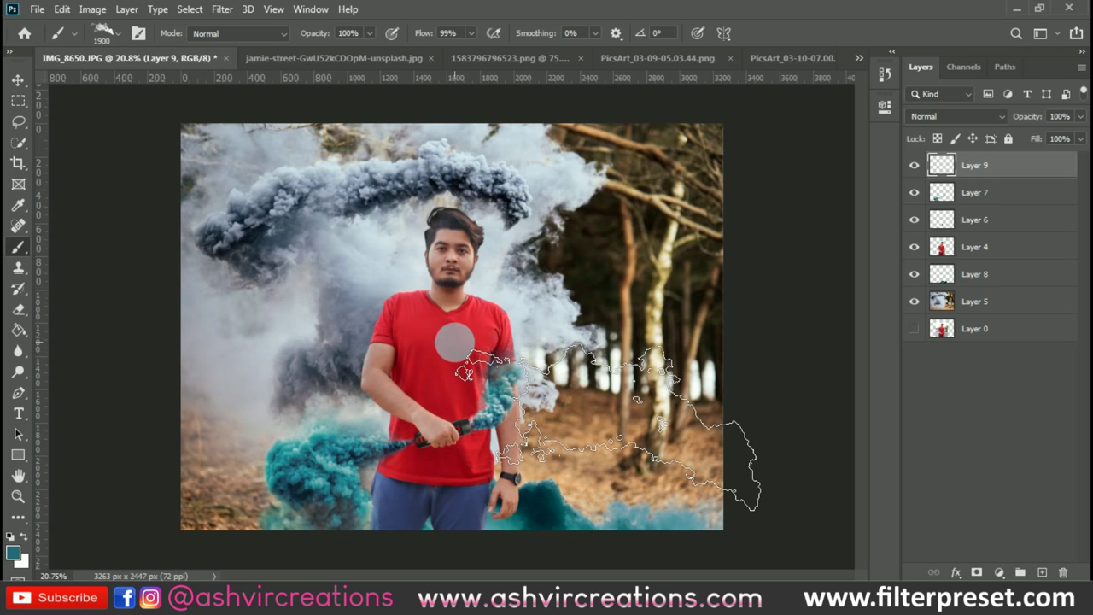
key([)
key([)
key([)
key([)
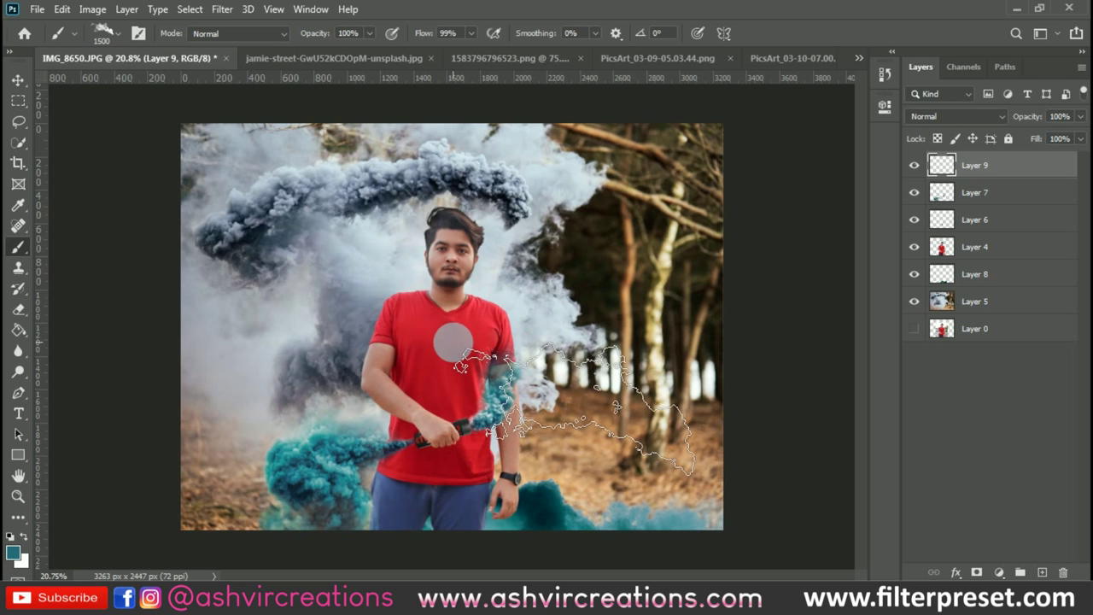
click(452, 342)
click(459, 337)
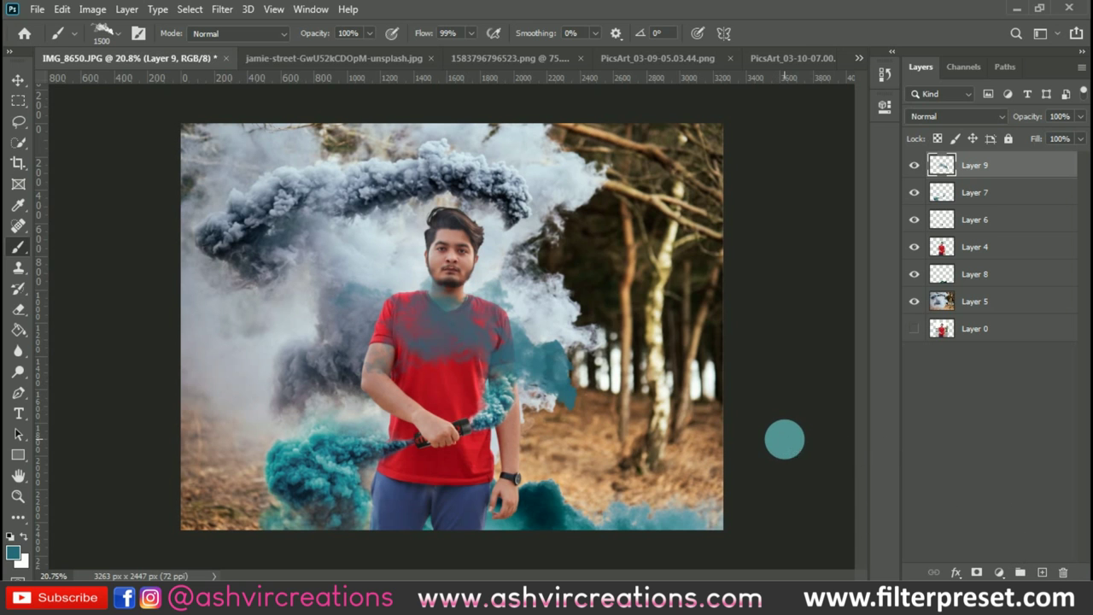
Step: Duplicate the painted smoke on Layer 9, hide the copy, and select the original layer
key(v)
key(ctrl+plus)
key(ctrl+plus)
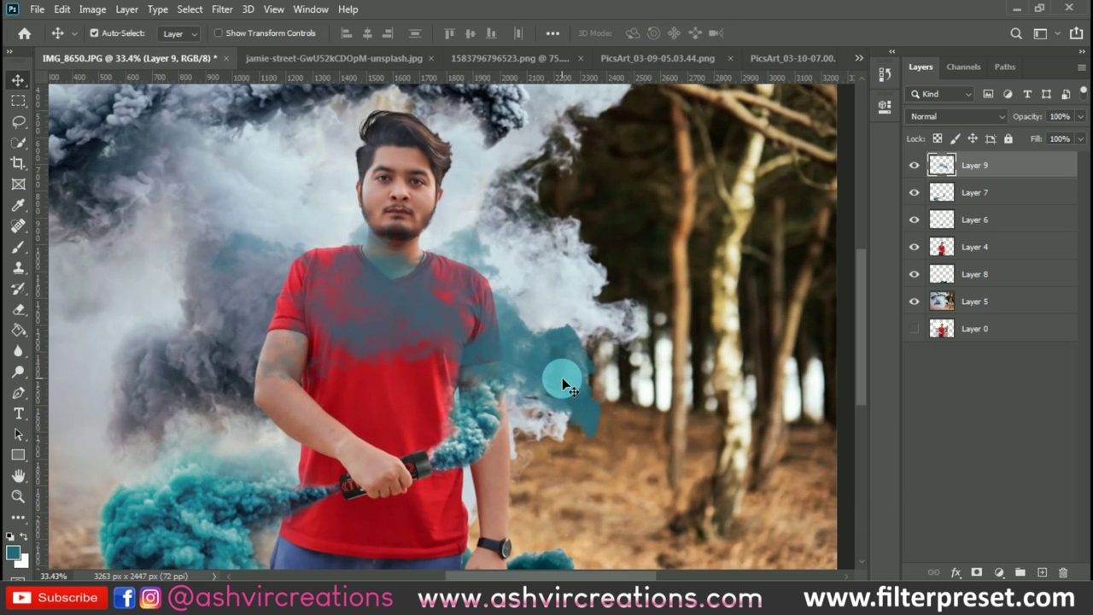
drag(561, 376, 561, 374)
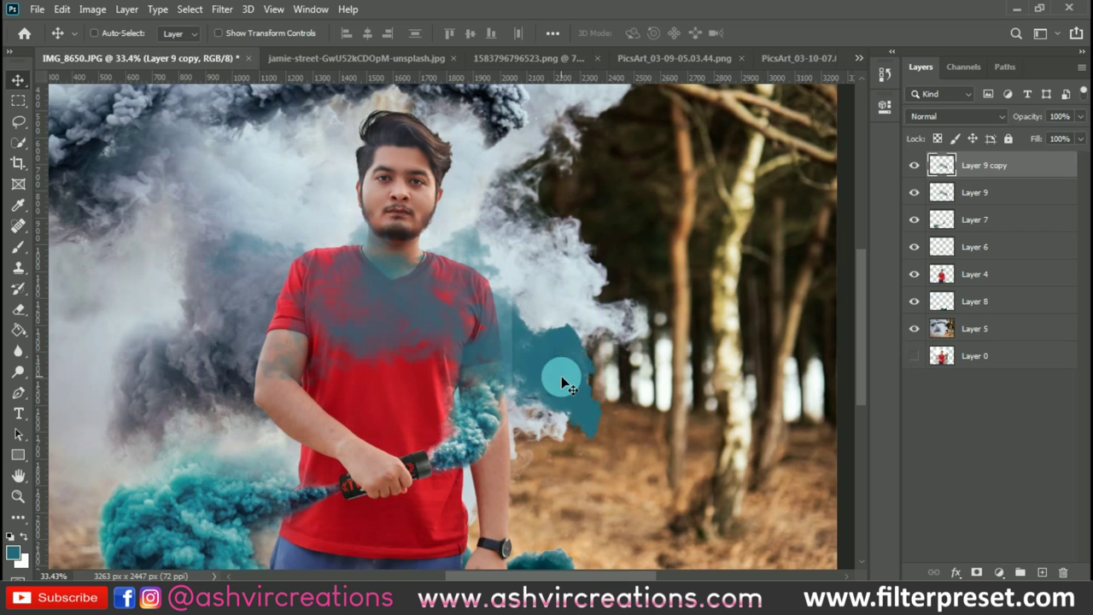
click(915, 164)
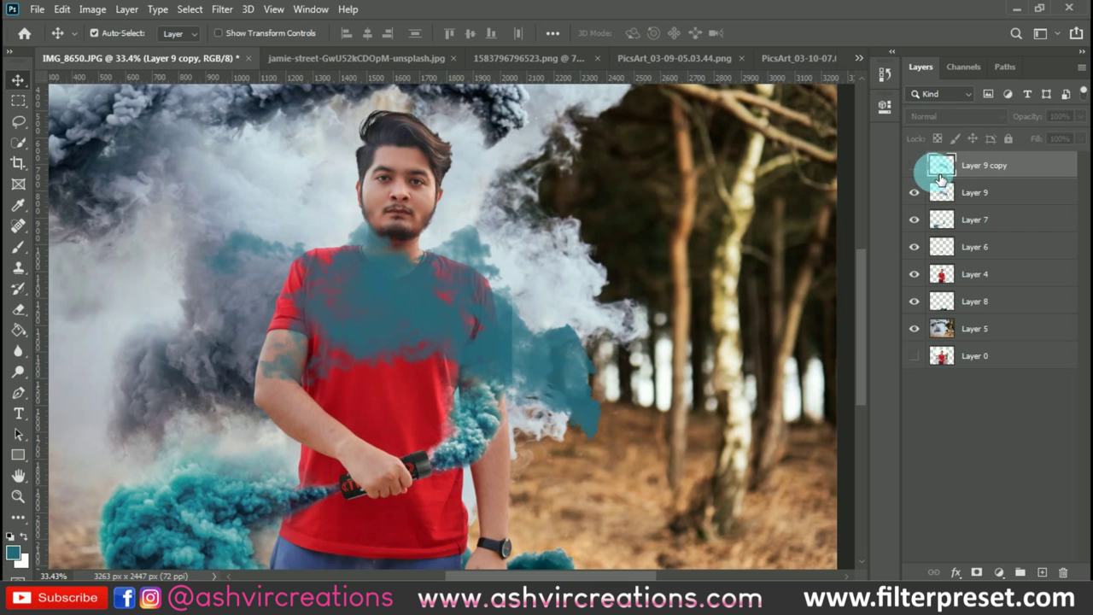
click(948, 190)
Step: Free-transform the painted smoke on Layer 9 by moving it down over the man's trousers at the image's bottom edge
key(ctrl+0)
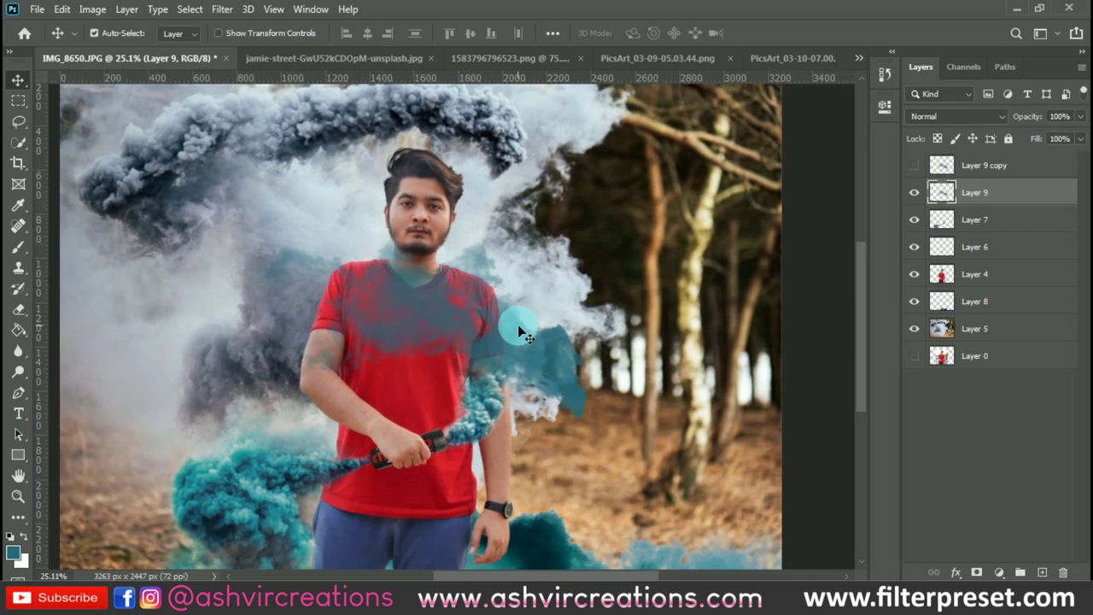
key(ctrl+t)
drag(521, 323, 493, 421)
scroll(464, 503, up, 3)
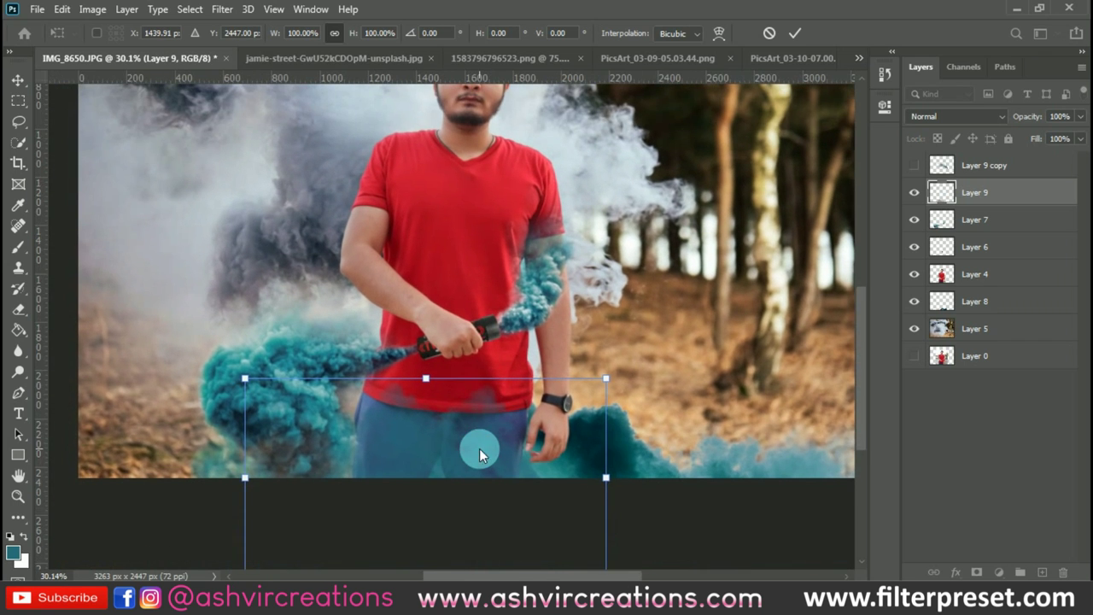
key(Return)
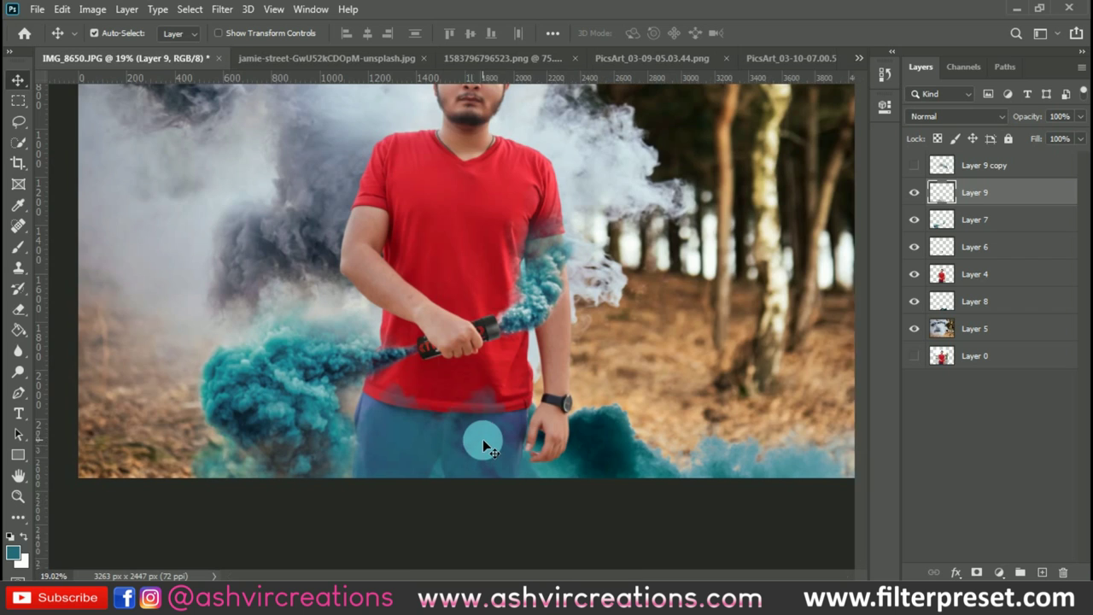
Step: Add a Color Lookup adjustment above Layer 9 copy using the 3D LUT FP- Cinematic 3.0 AVC 2020.CUBE
key(ctrl+0)
click(983, 165)
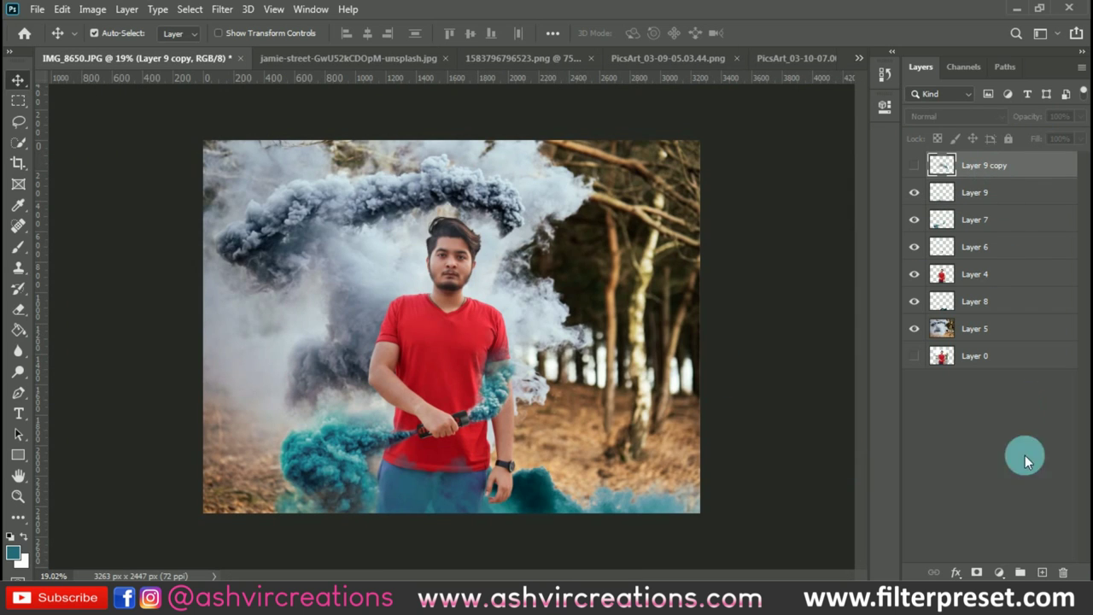
click(1000, 573)
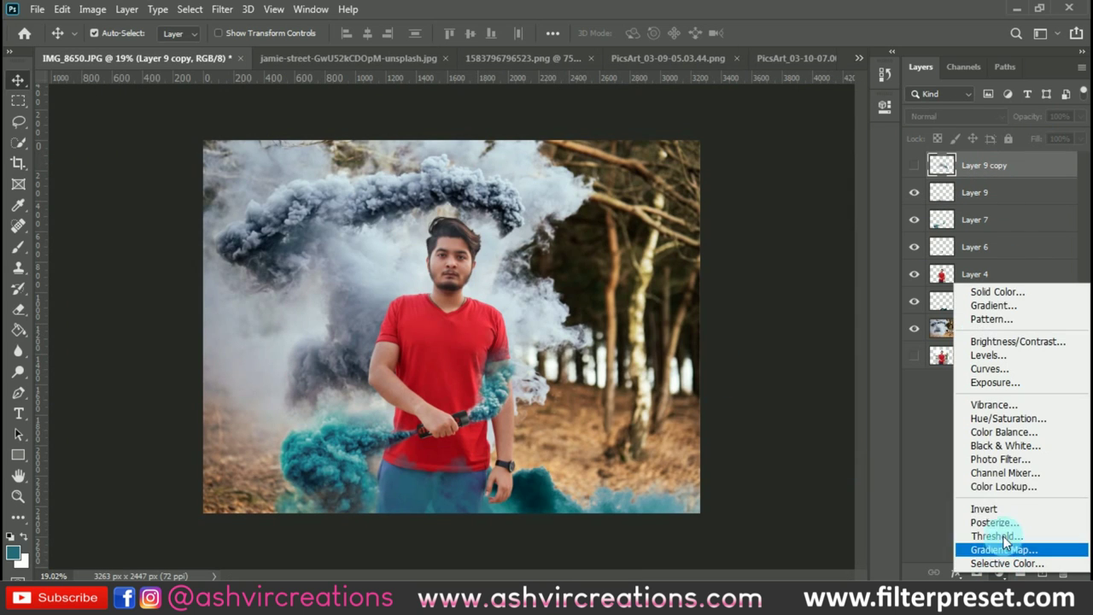
click(1006, 486)
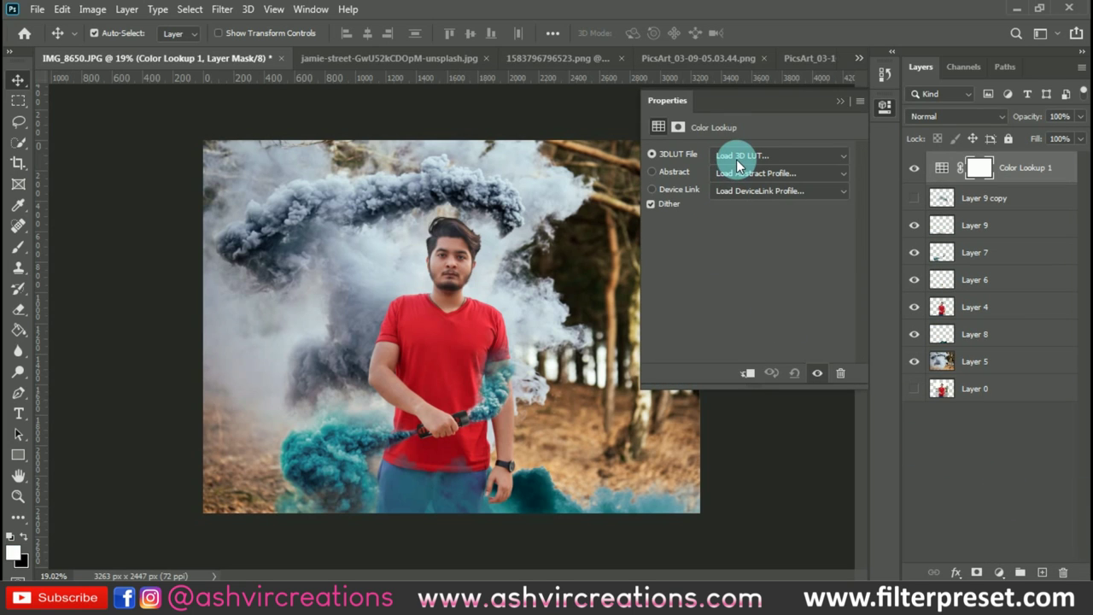
click(744, 162)
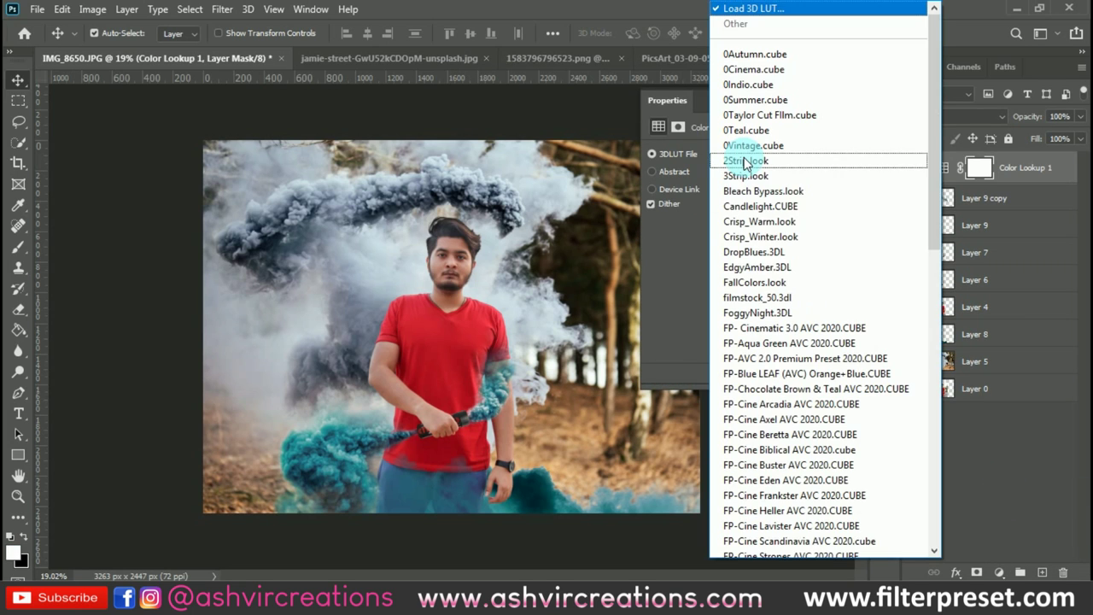
click(768, 329)
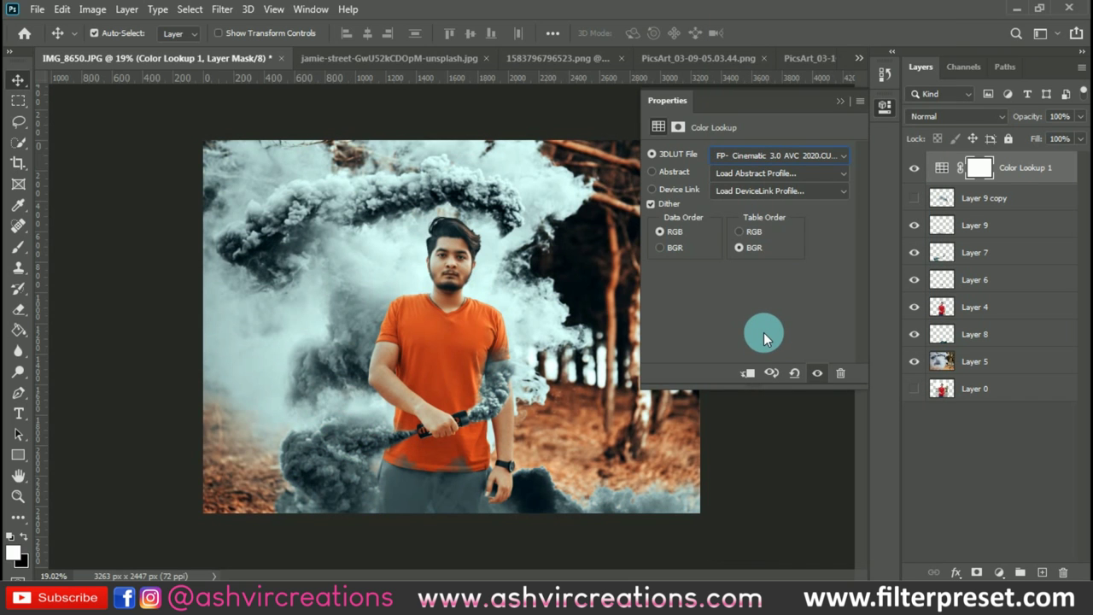
click(843, 102)
scroll(477, 361, up, 3)
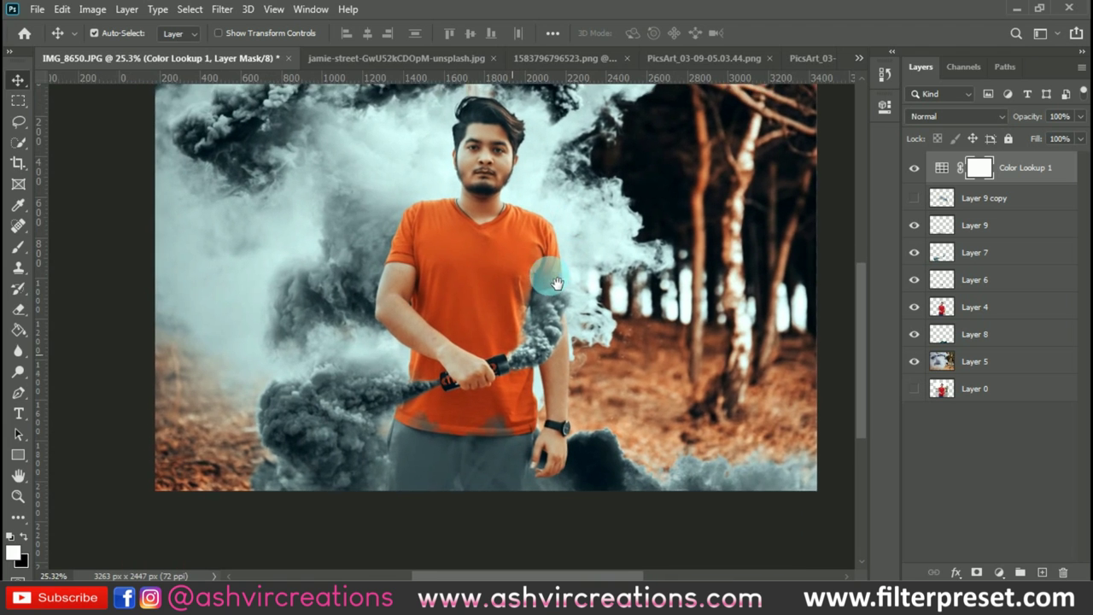
scroll(503, 331, up, 2)
scroll(504, 338, down, 3)
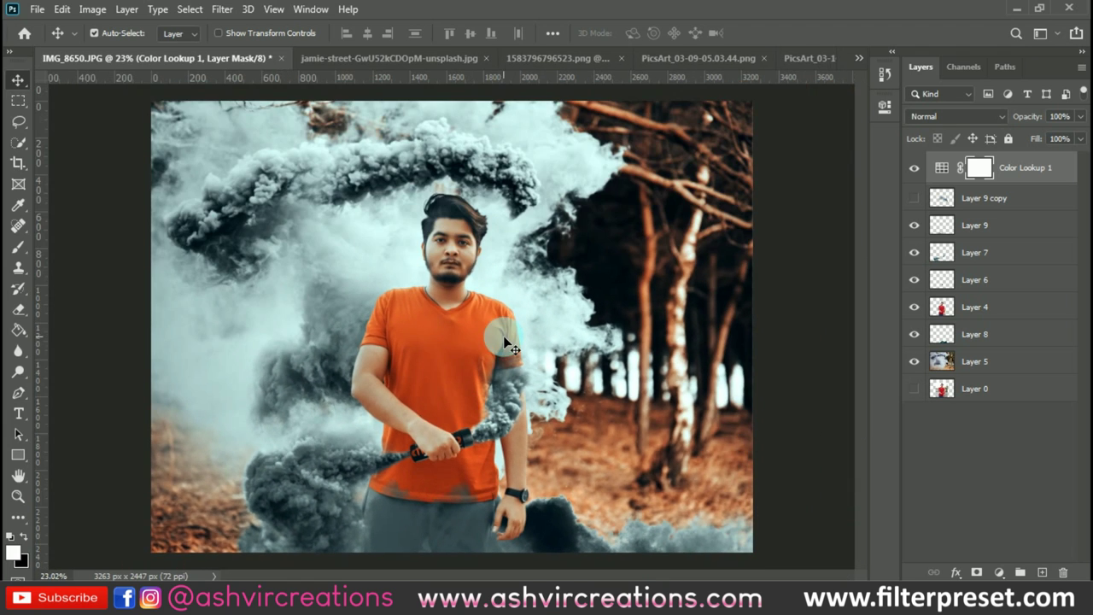
scroll(517, 363, up, 3)
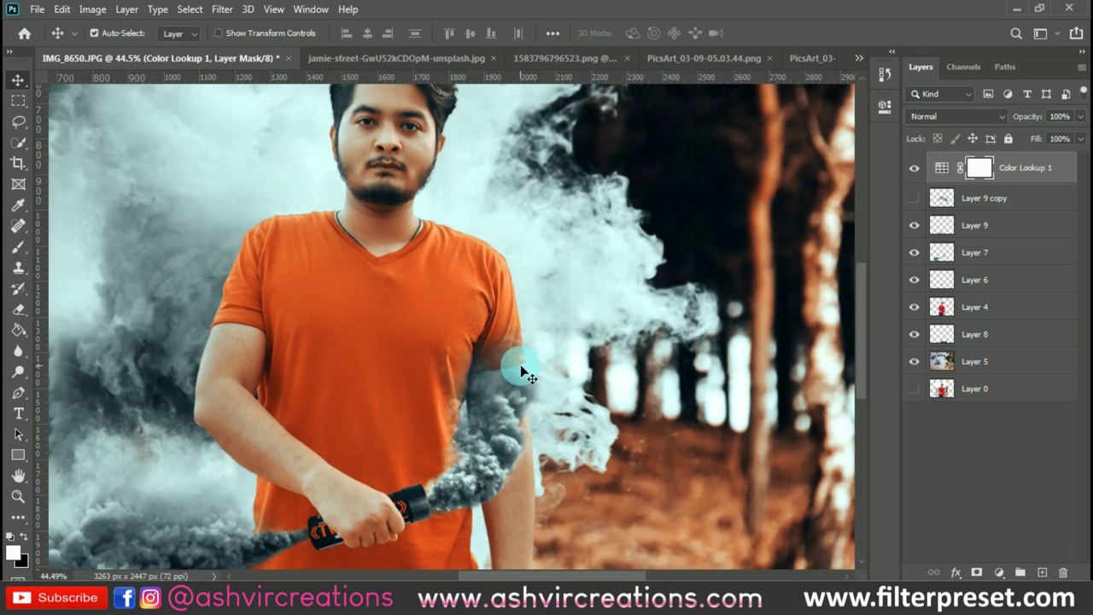
scroll(359, 223, up, 2)
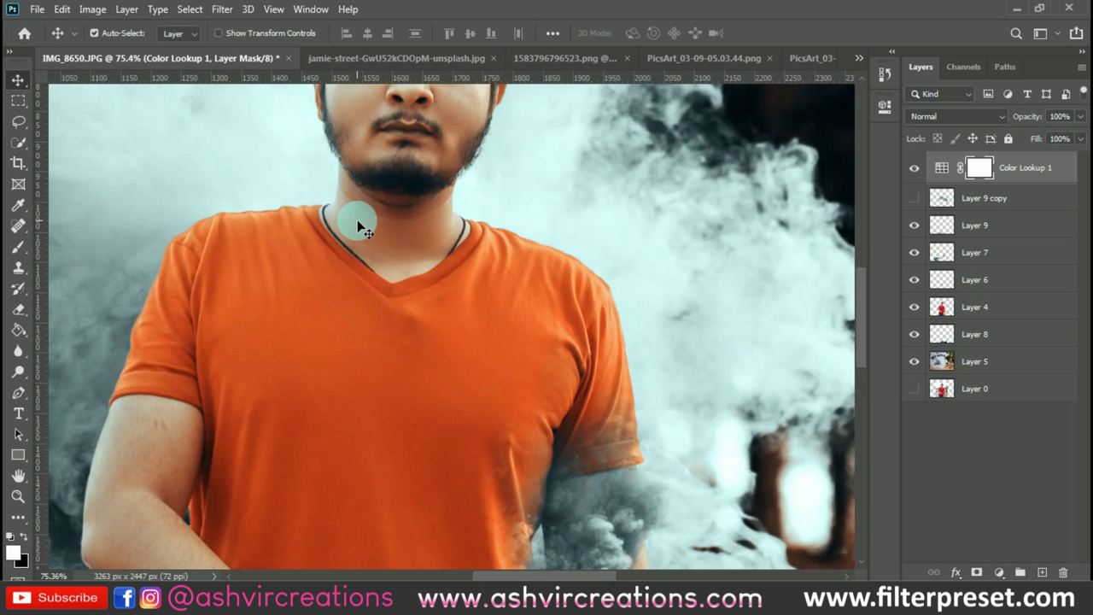
scroll(359, 224, down, 5)
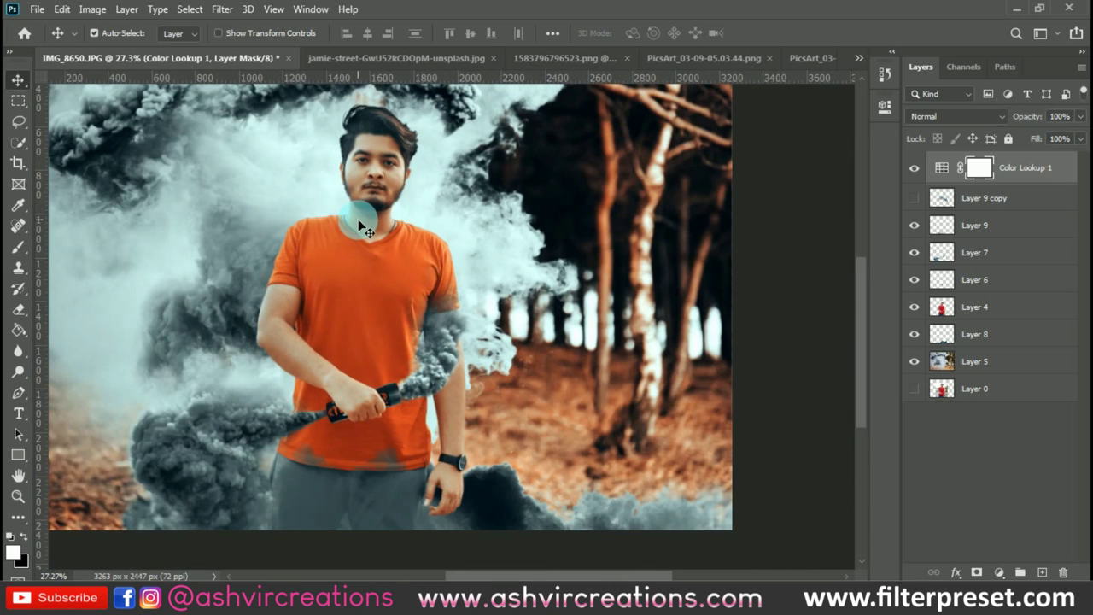
scroll(396, 256, up, 1)
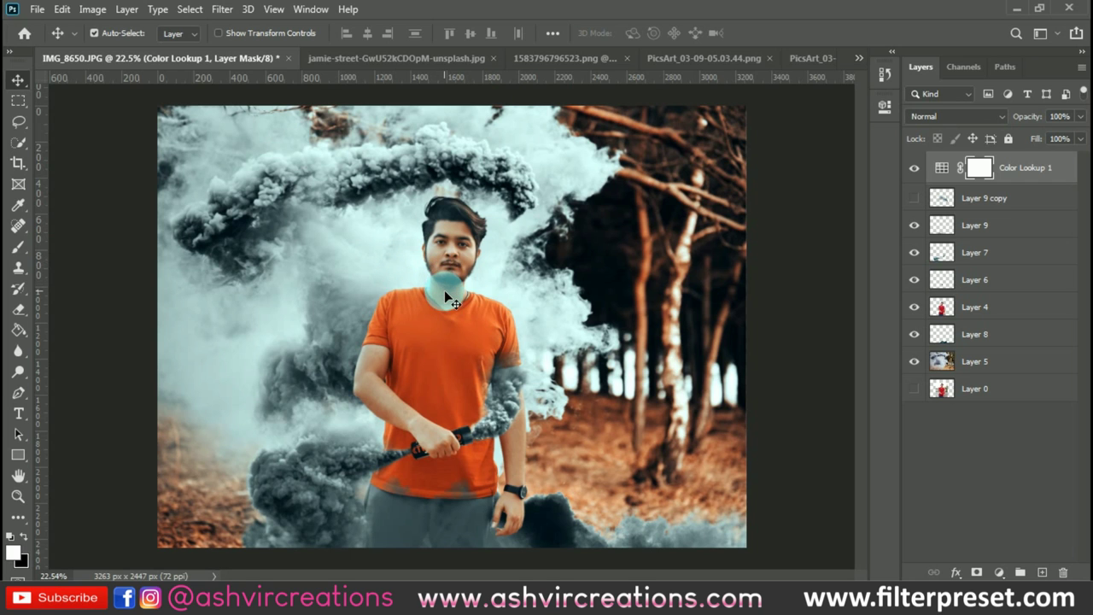
scroll(452, 322, down, 1)
scroll(435, 386, up, 1)
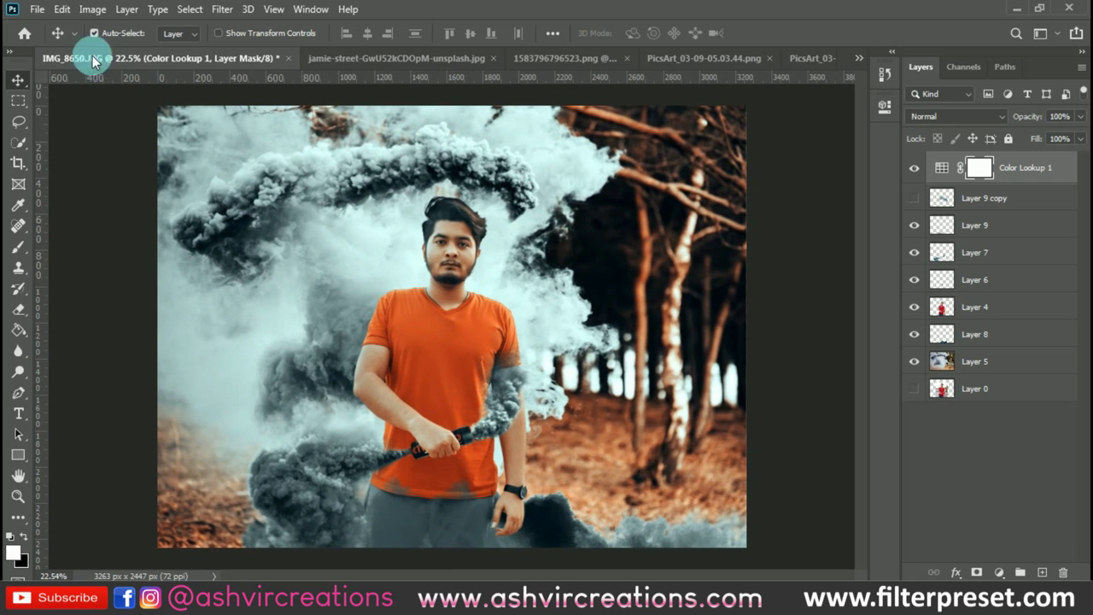
Step: Open red-smoke.jpg from the 3d smoke Bomb Editing folder and copy the whole image
click(43, 11)
click(56, 41)
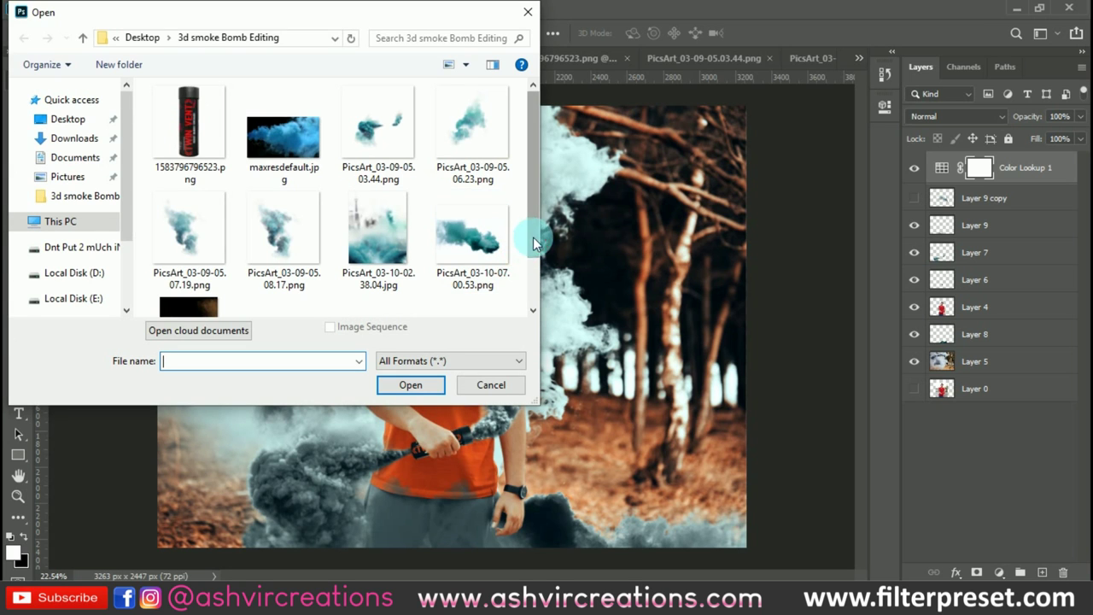
scroll(532, 256, down, 2)
double_click(171, 261)
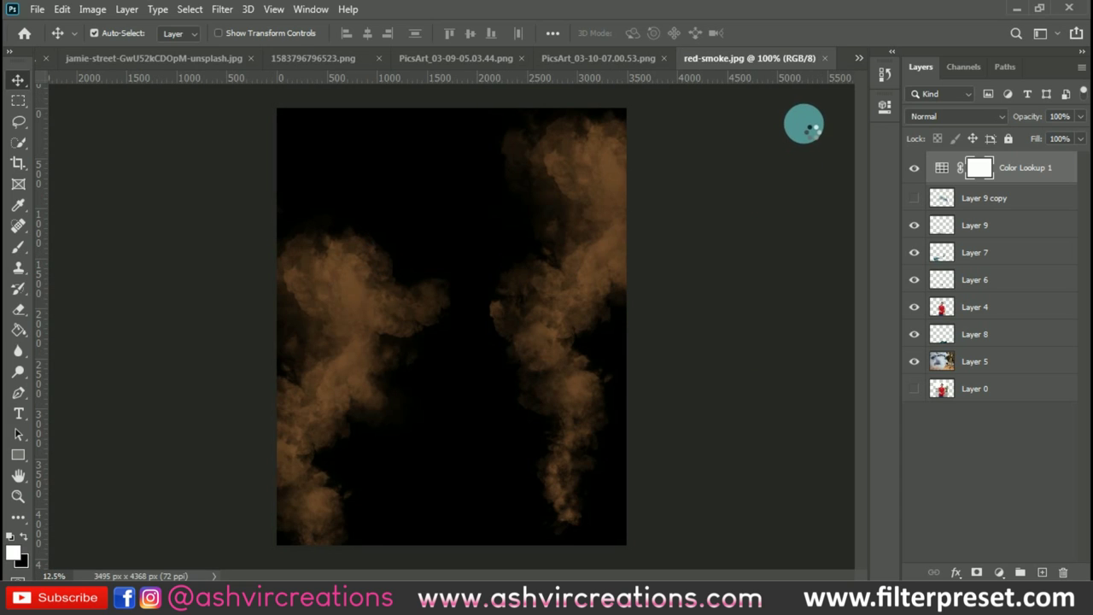
key(ctrl+a)
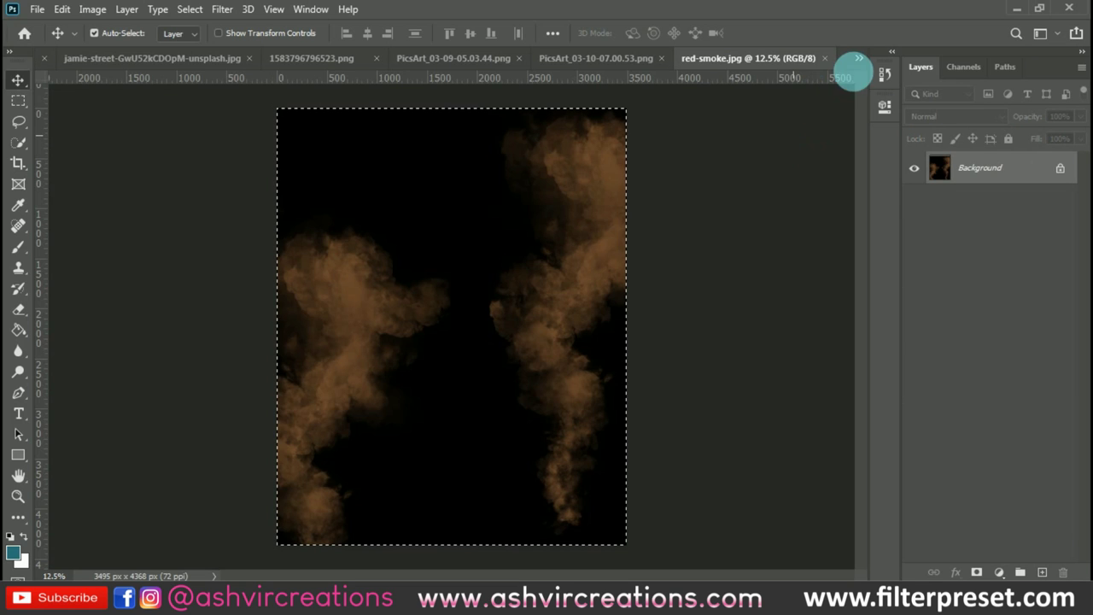
Step: Paste the red smoke into IMG_8650.JPG directly above Layer 9 copy and set its blend mode to Screen
click(859, 59)
click(840, 59)
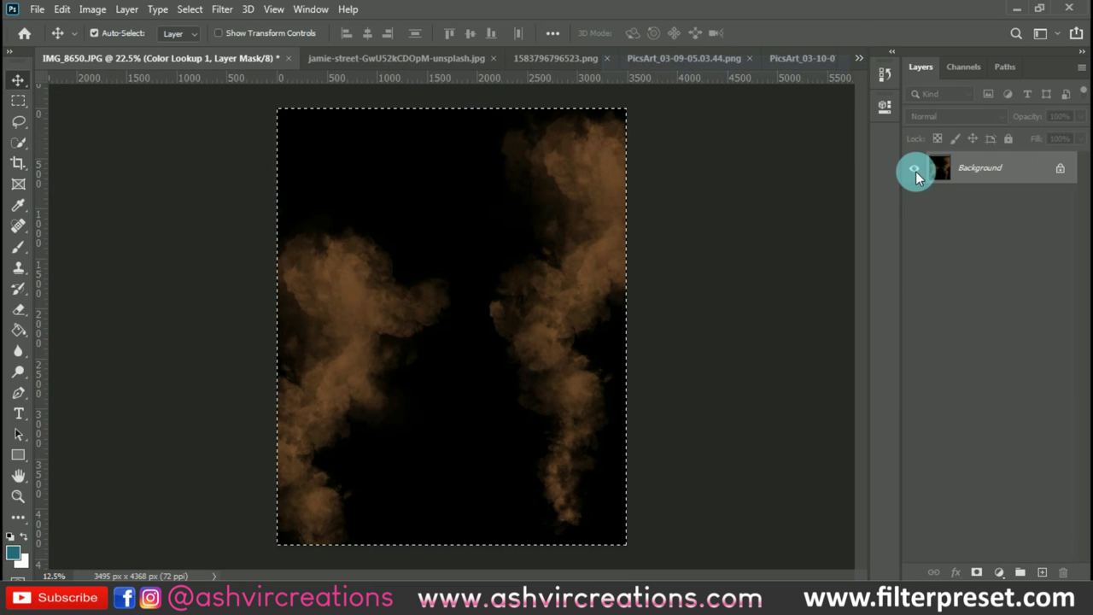
click(994, 198)
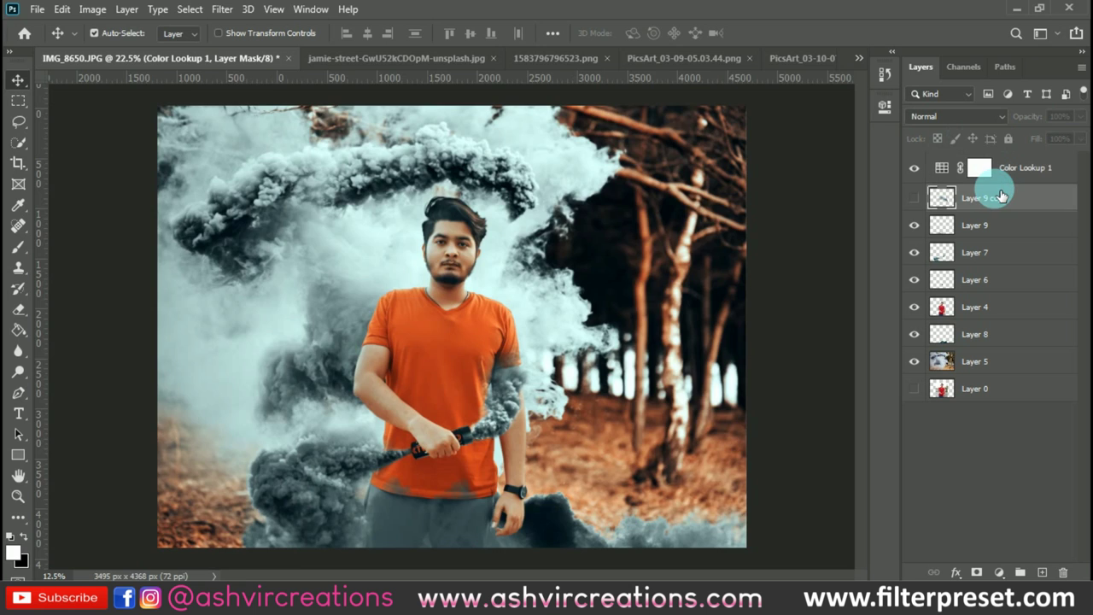
key(ctrl+v)
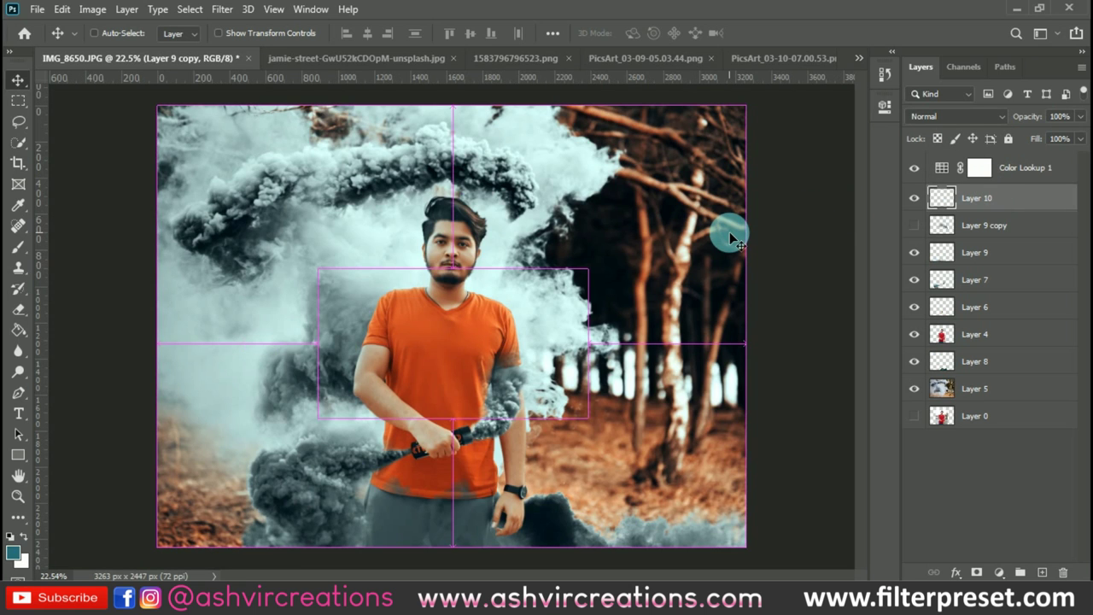
click(917, 120)
click(930, 252)
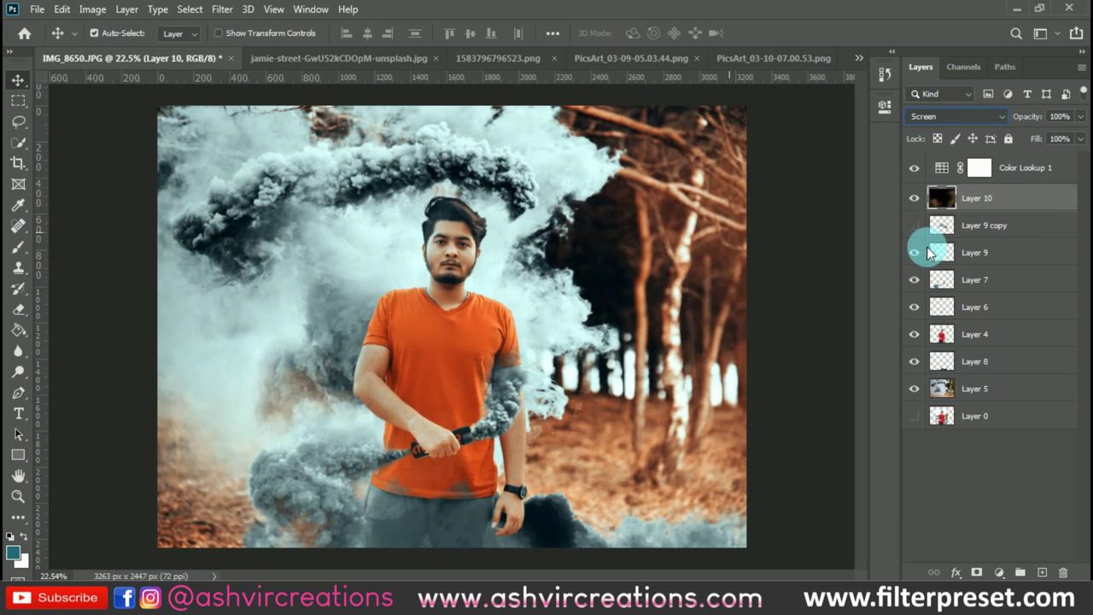
Step: Free-transform the red smoke on Layer 10 to 90.50% scale and move it up so its right edge meets the image's right edge
key(ctrl+minus)
key(ctrl+minus)
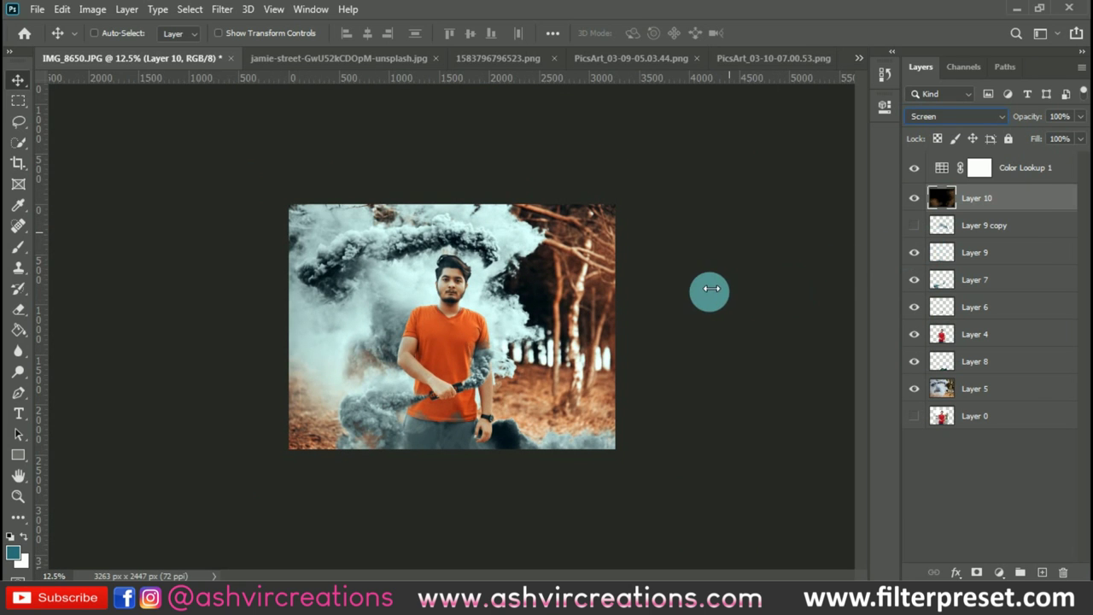
key(ctrl+t)
key(ctrl+minus)
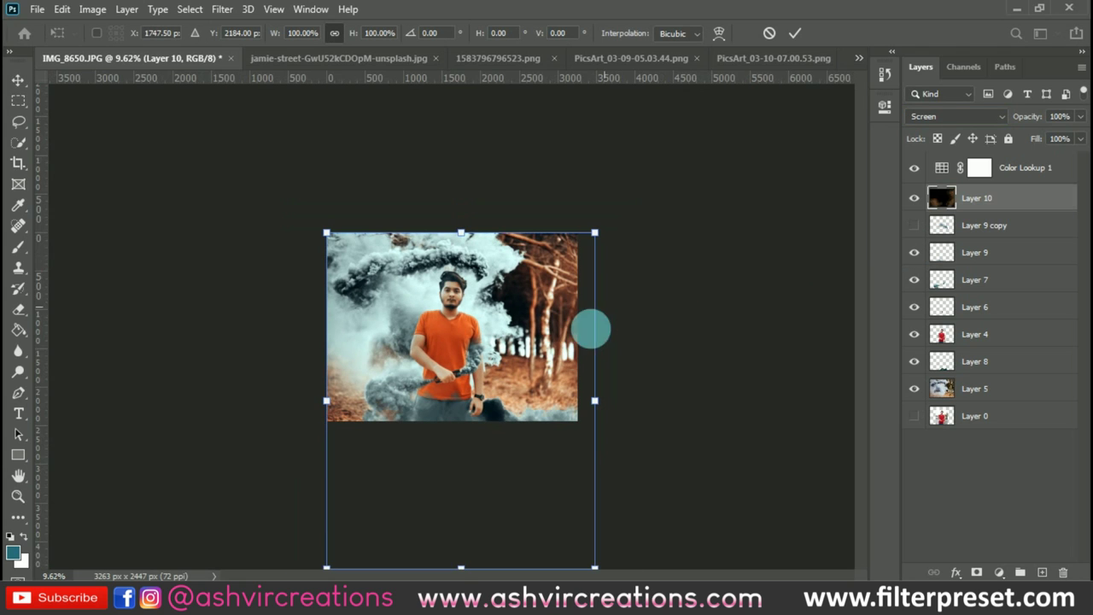
mouse_move(600, 570)
mouse_down()
mouse_move(578, 531)
mouse_move(594, 553)
mouse_up()
drag(529, 382, 521, 290)
scroll(462, 317, up, 2)
drag(520, 334, 611, 282)
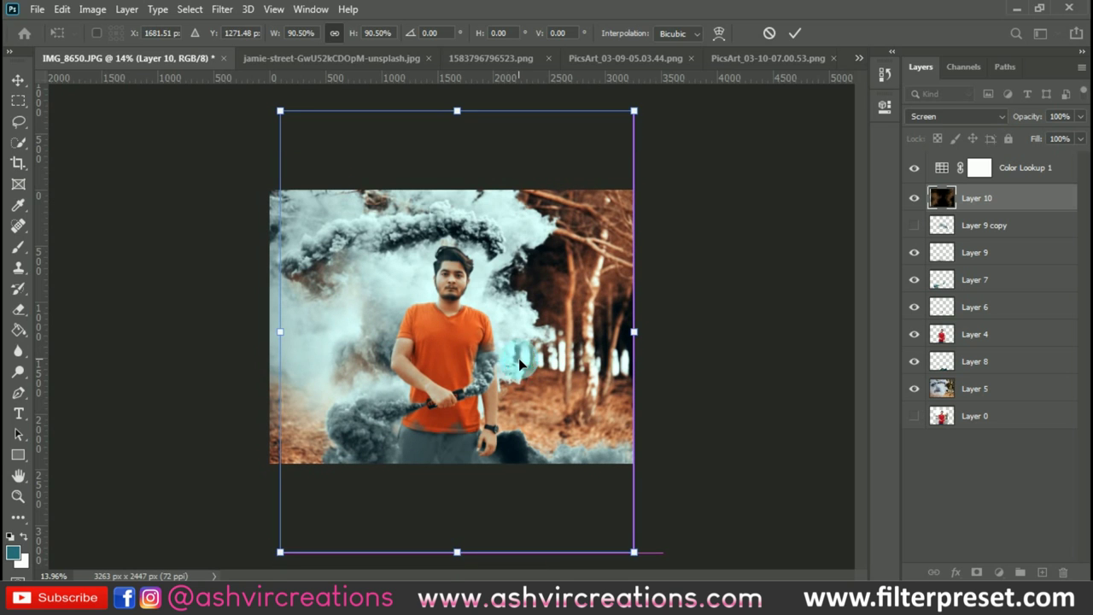
key(Return)
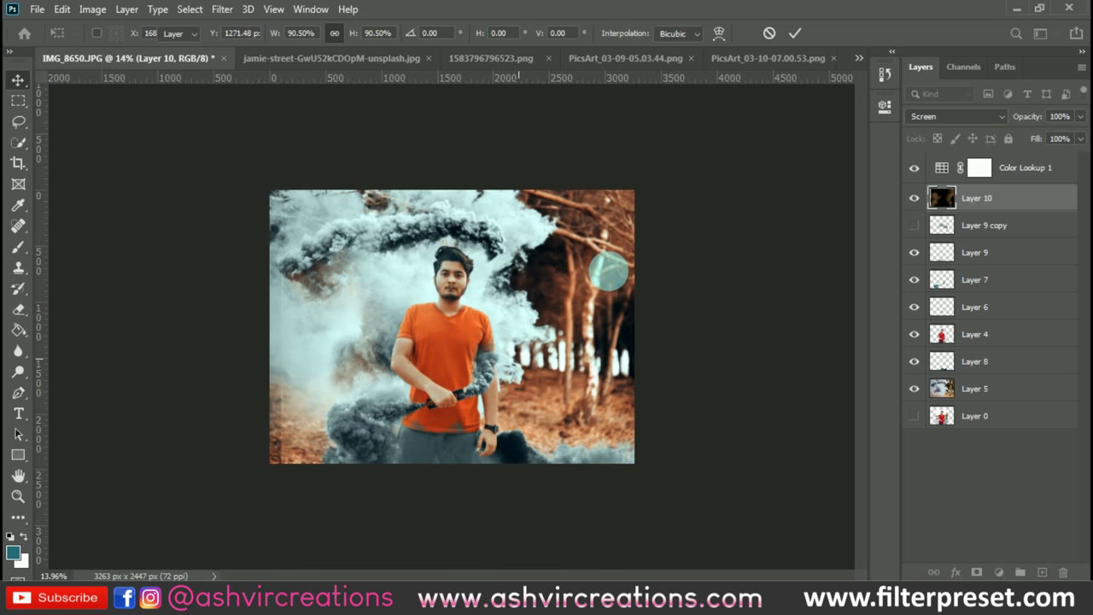
Step: Stretch the red smoke on Layer 10 to 103.16% width so it reaches the image's left edge
scroll(608, 270, up, 1)
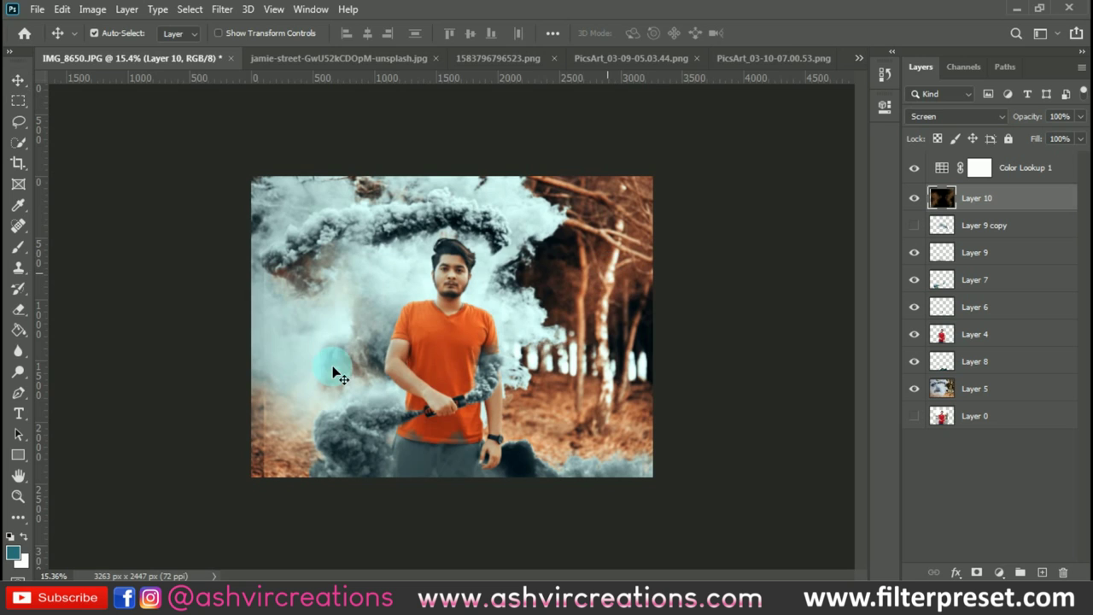
key(ctrl+t)
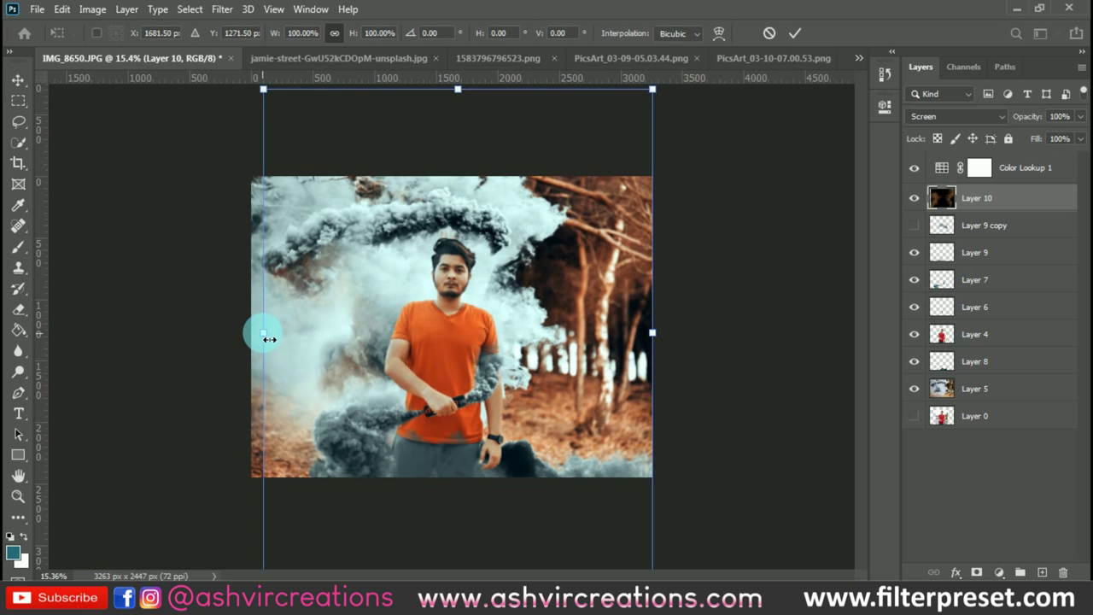
drag(262, 342, 251, 341)
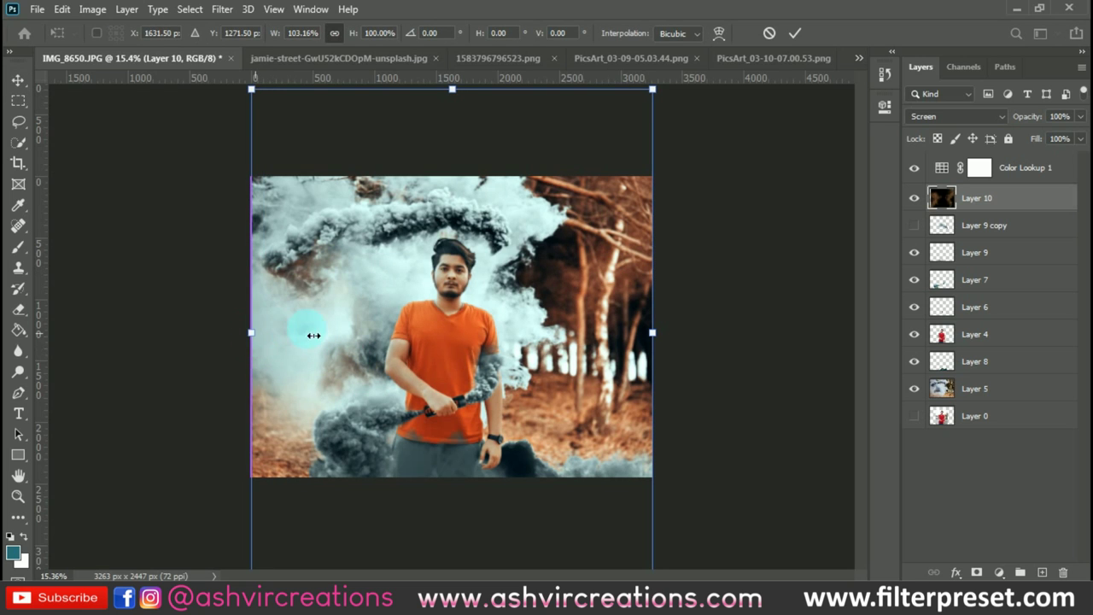
double_click(368, 309)
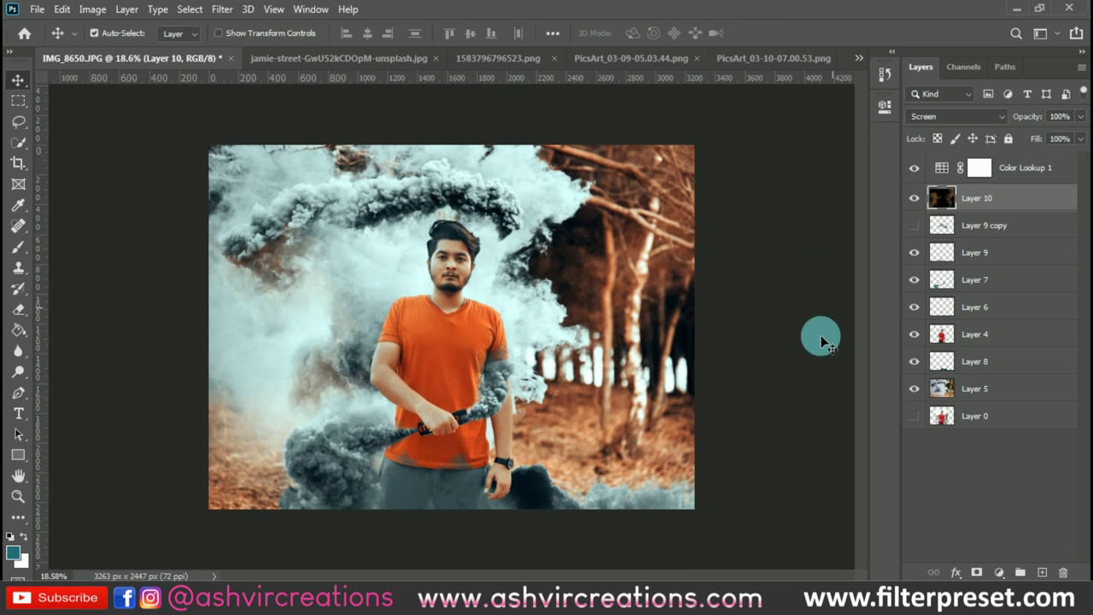
Step: Open PicsArt_03-09-05.06.23.png from the 3d smoke Bomb Editing folder and copy the whole smoke image
click(37, 9)
key(Escape)
key(ctrl+o)
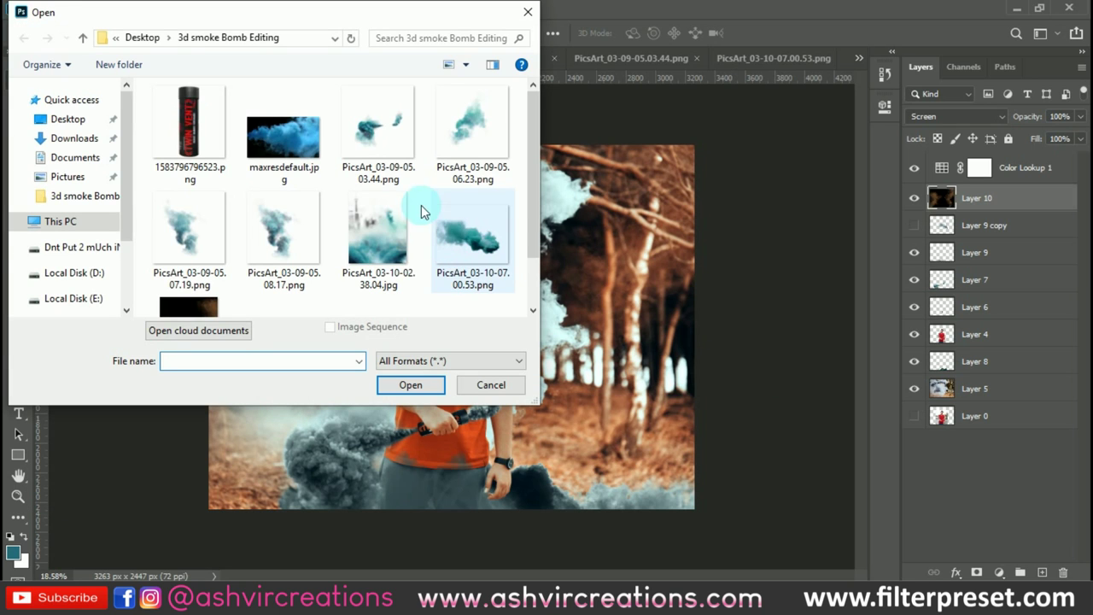
double_click(468, 144)
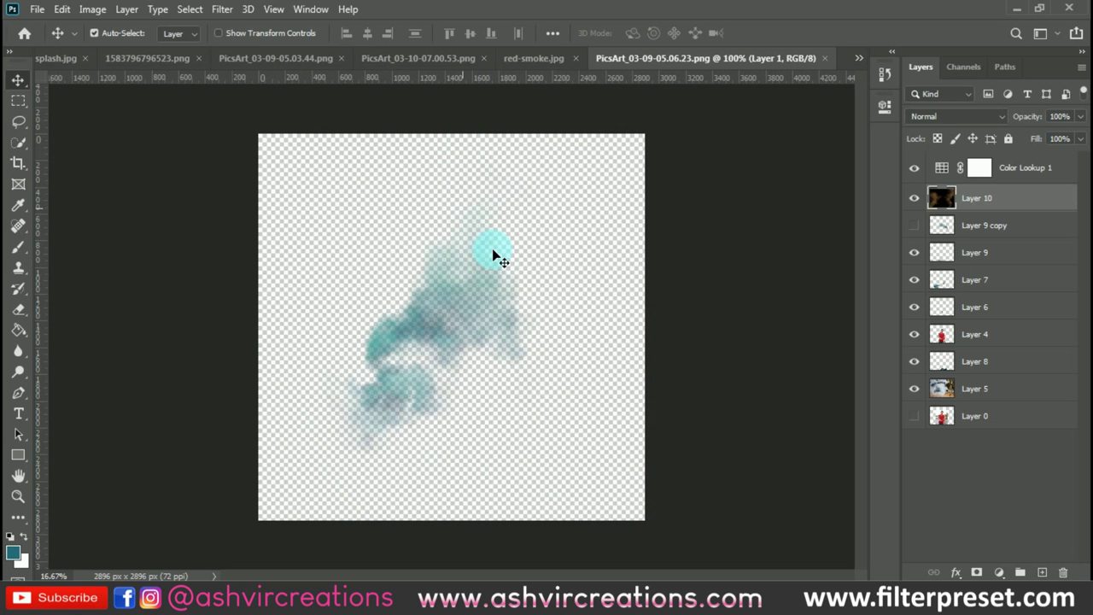
key(ctrl+a)
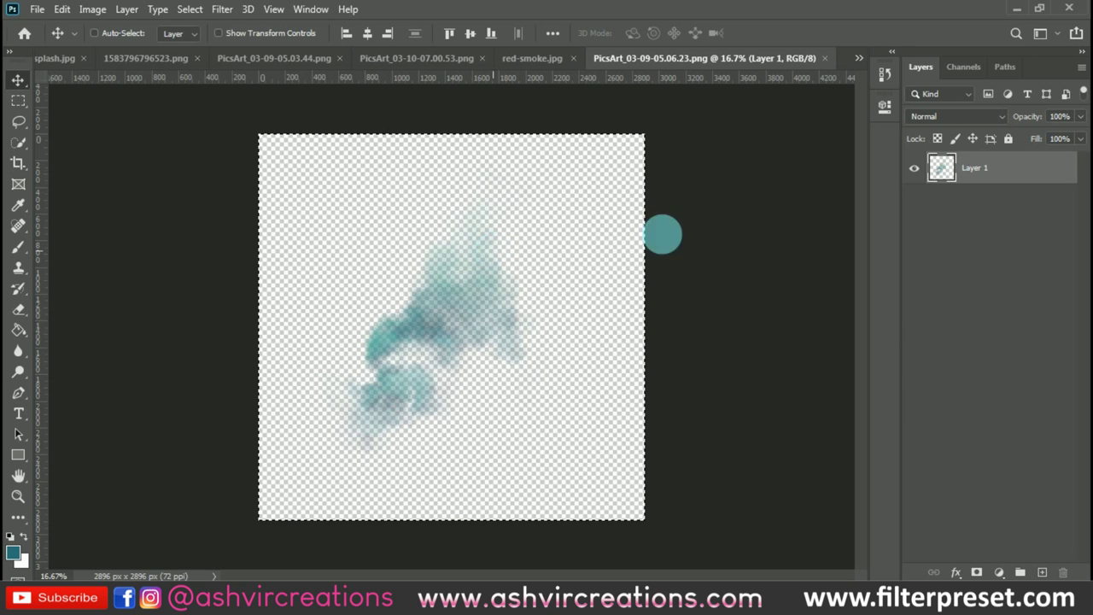
Step: Paste the copied teal smoke into IMG_8650.JPG as a new layer above Layer 10
click(858, 58)
click(844, 56)
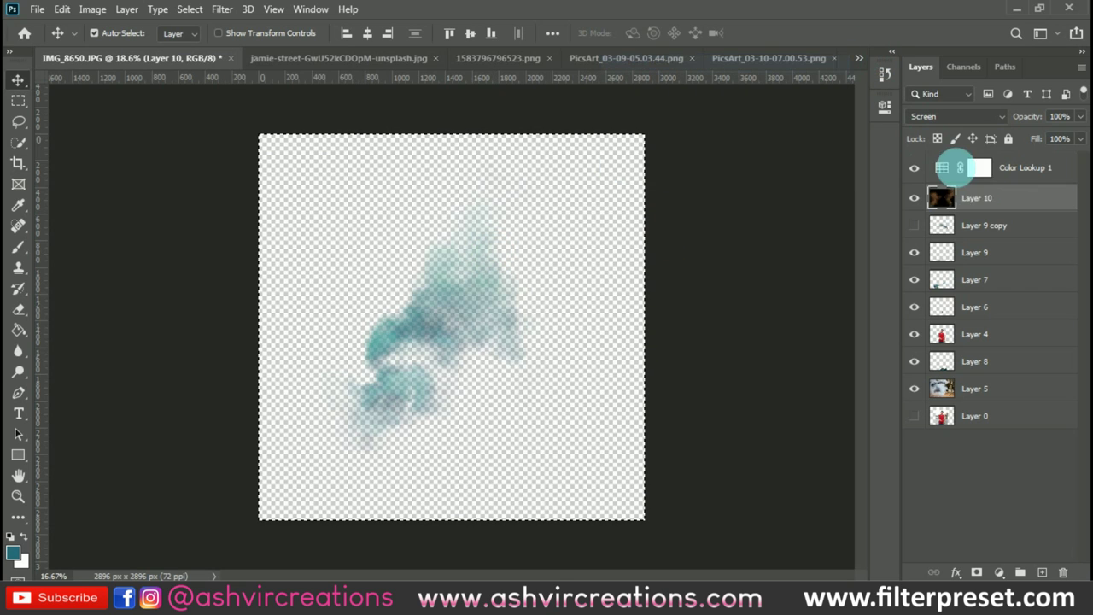
click(743, 279)
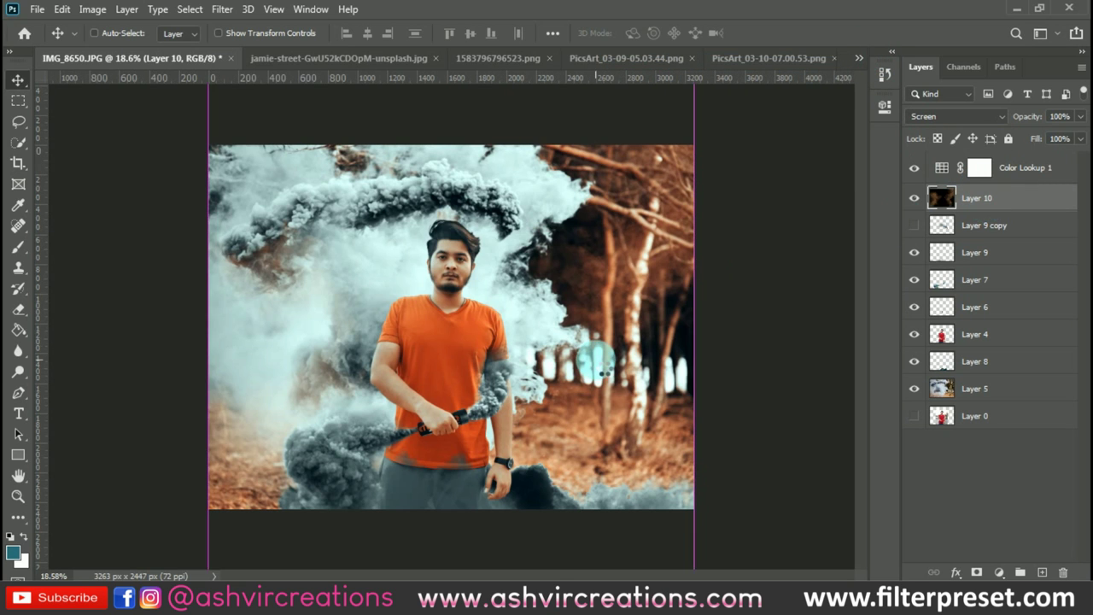
key(ctrl+v)
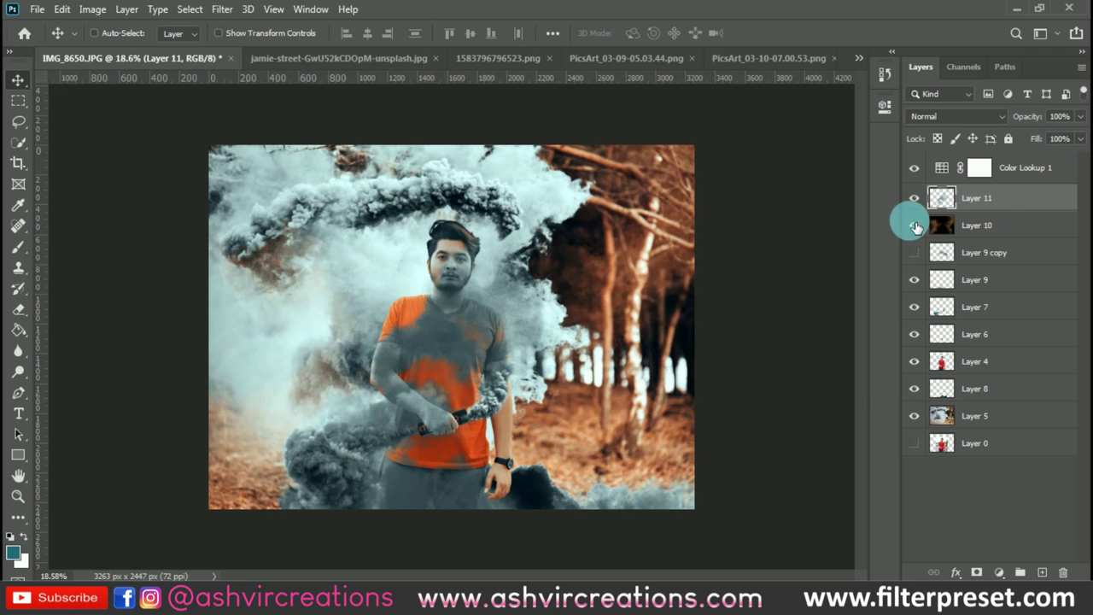
Step: Recolour the smoke on Layer 11 to orange using Hue/Saturation with a hue of -132
key(ctrl+u)
drag(775, 220, 719, 216)
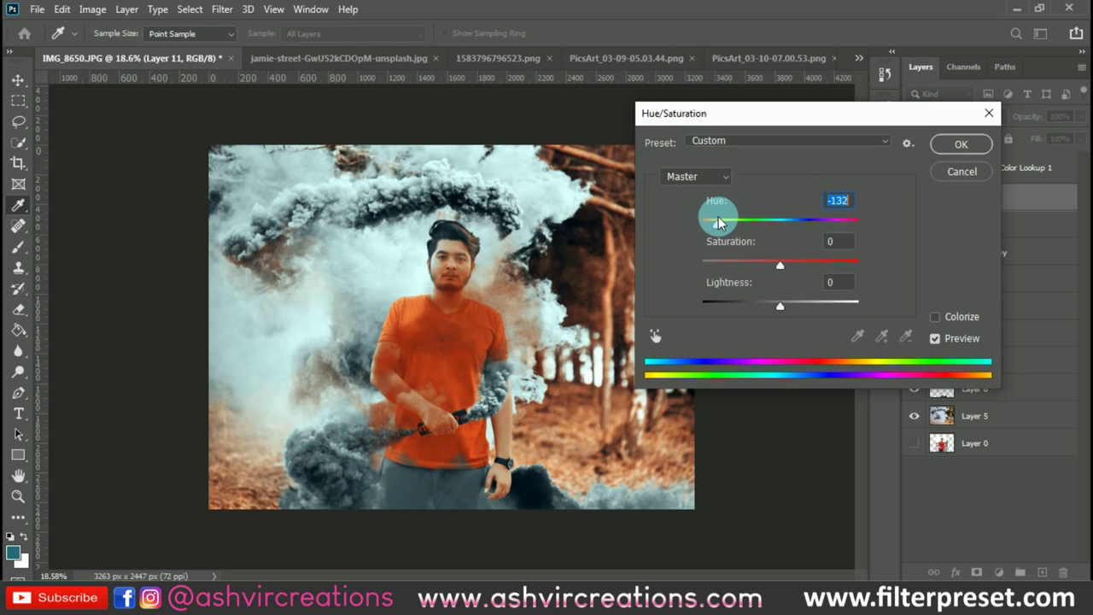
click(961, 144)
key(v)
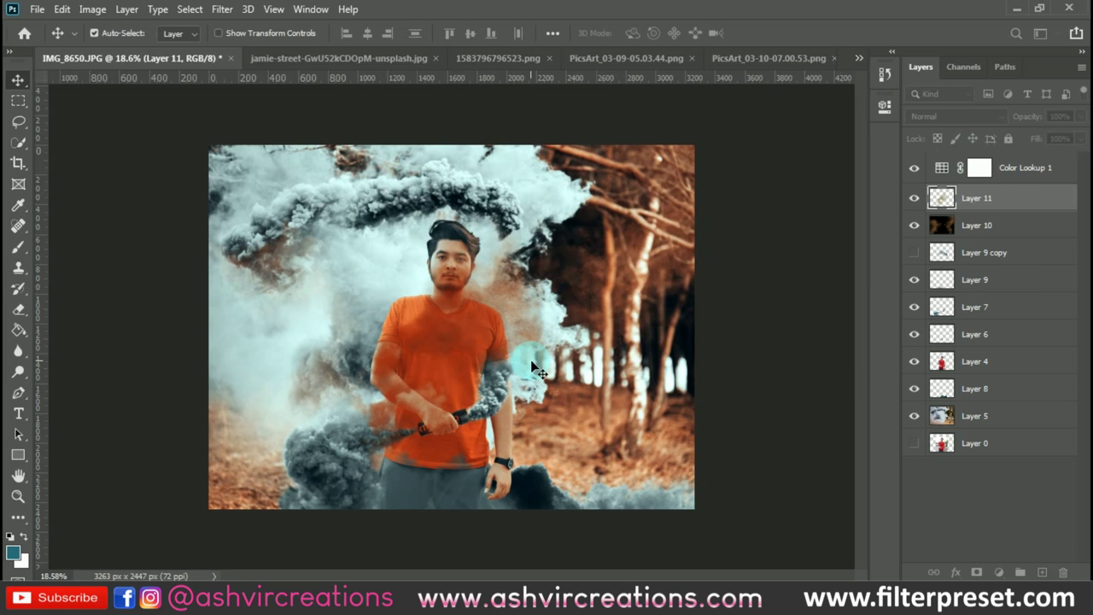
Step: Free-transform the orange smoke on Layer 11 to 66.60% scale and place it left of the man, above the dark grenade smoke
key(ctrl+t)
drag(510, 366, 504, 467)
drag(595, 311, 504, 425)
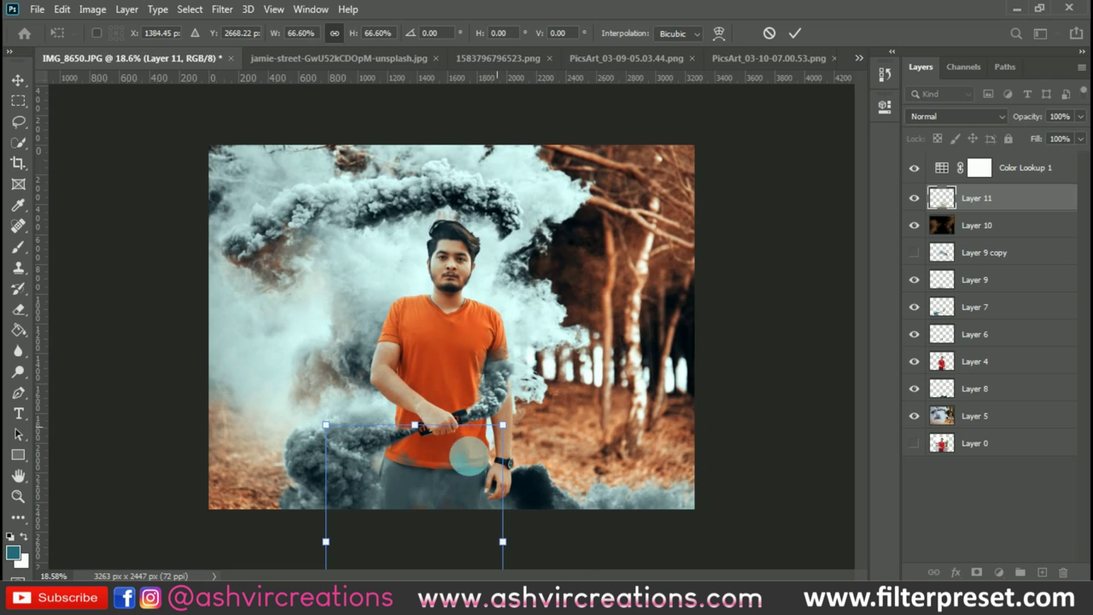
drag(414, 492, 261, 349)
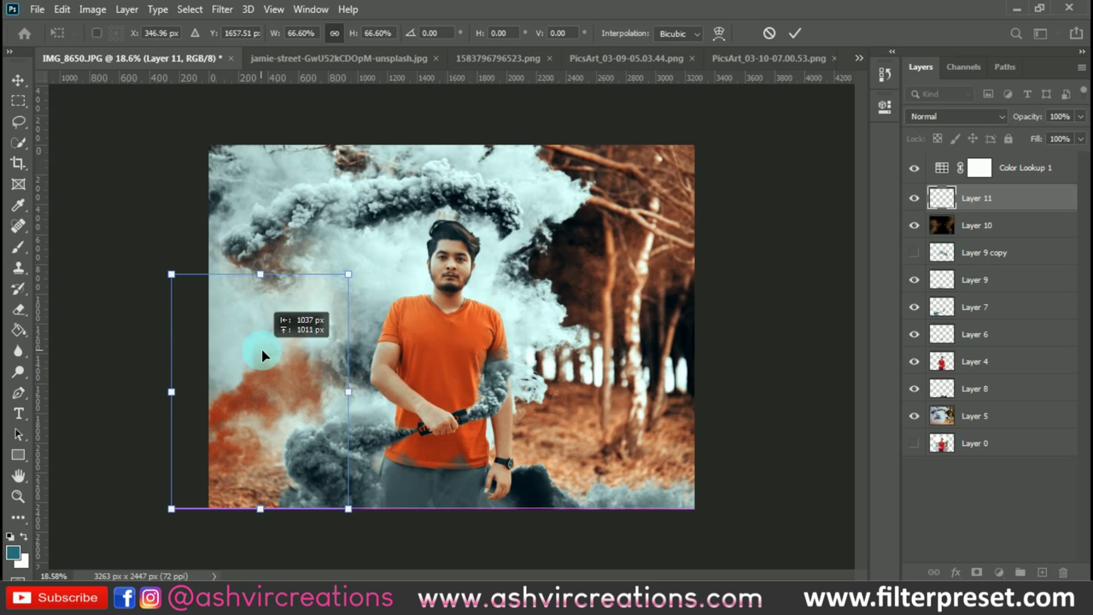
double_click(264, 350)
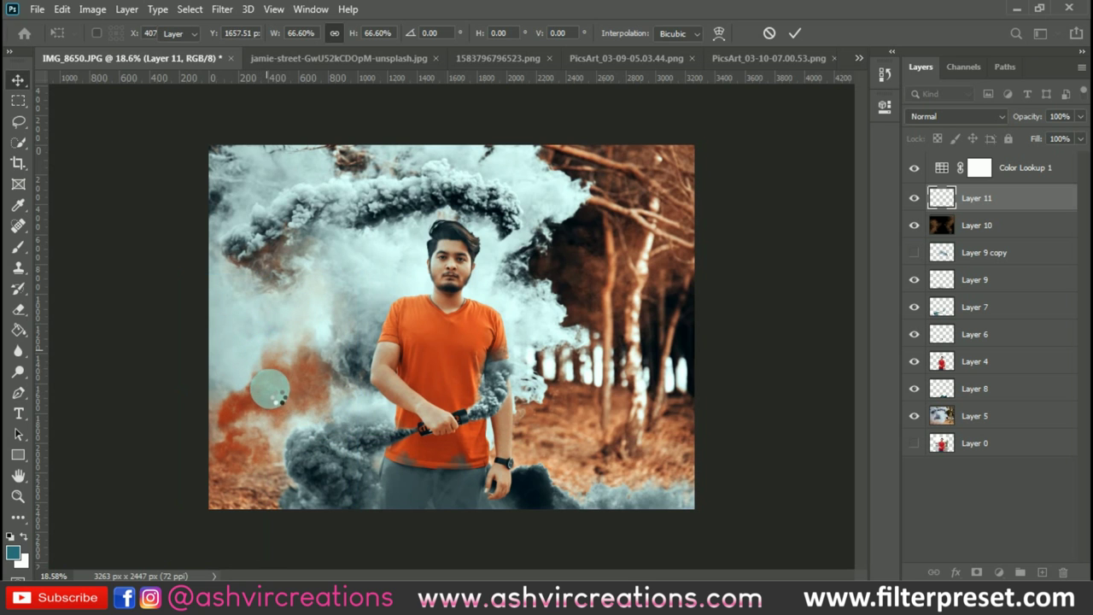
Step: Move the orange smoke on Layer 11 slightly upward beside the man's arm
scroll(268, 390, up, 3)
drag(249, 410, 242, 370)
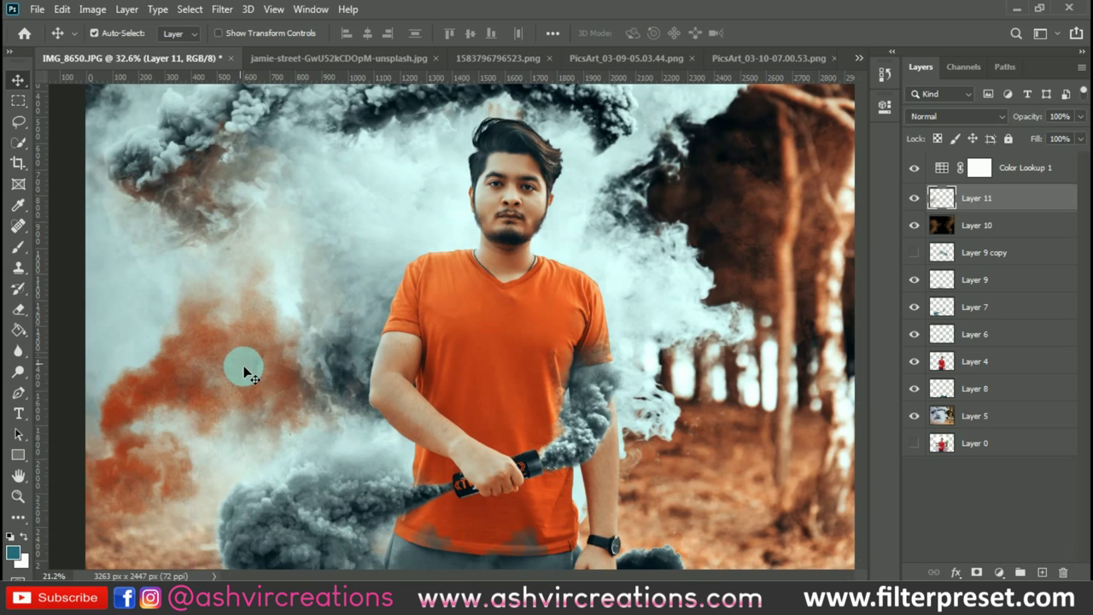
scroll(244, 373, down, 2)
scroll(243, 373, down, 1)
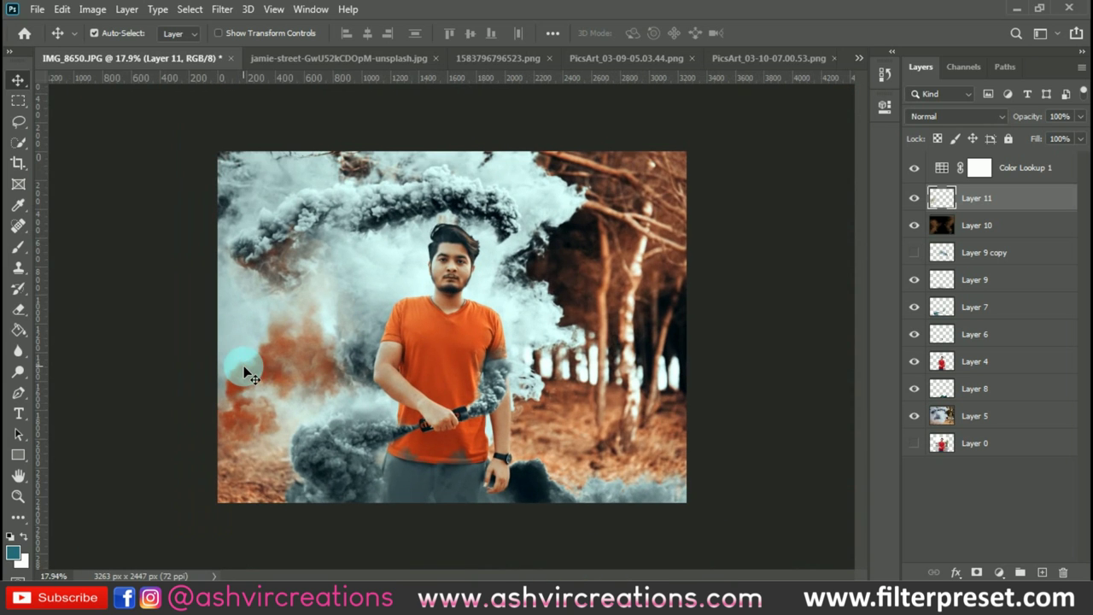
Step: Open the teal smoke image PicsArt_03-10-07.00.53.png from the 3d smoke Bomb Editing folder
click(37, 12)
click(47, 38)
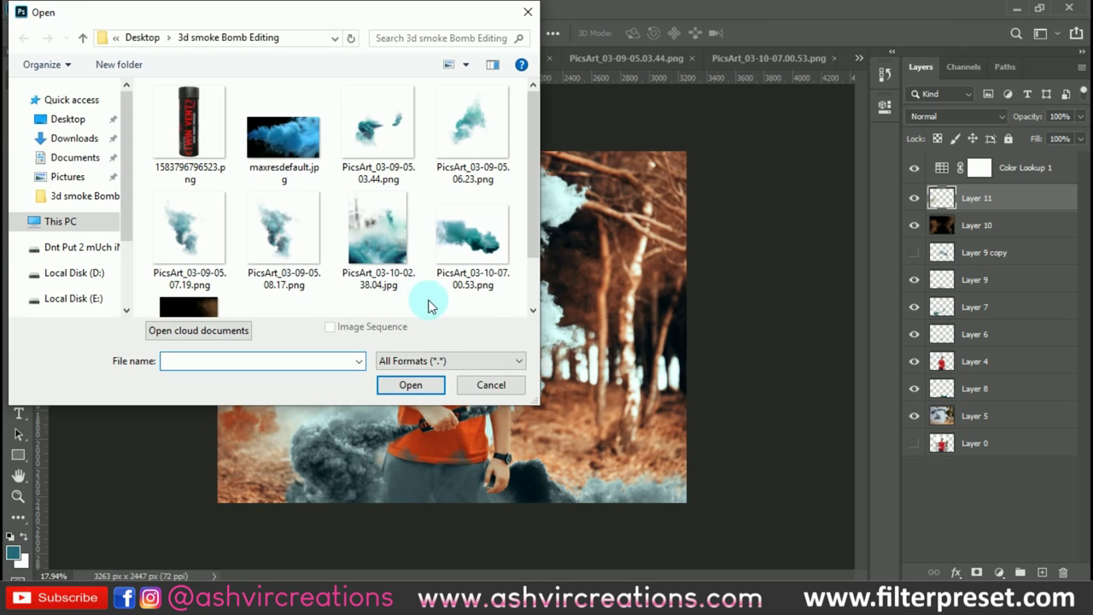
click(487, 250)
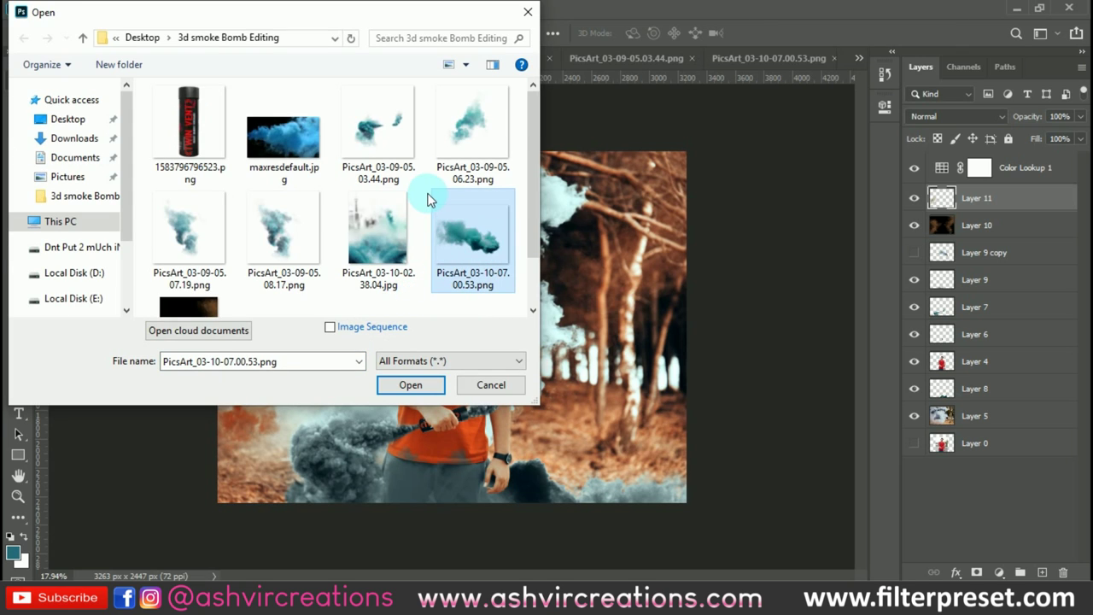
scroll(430, 200, down, 1)
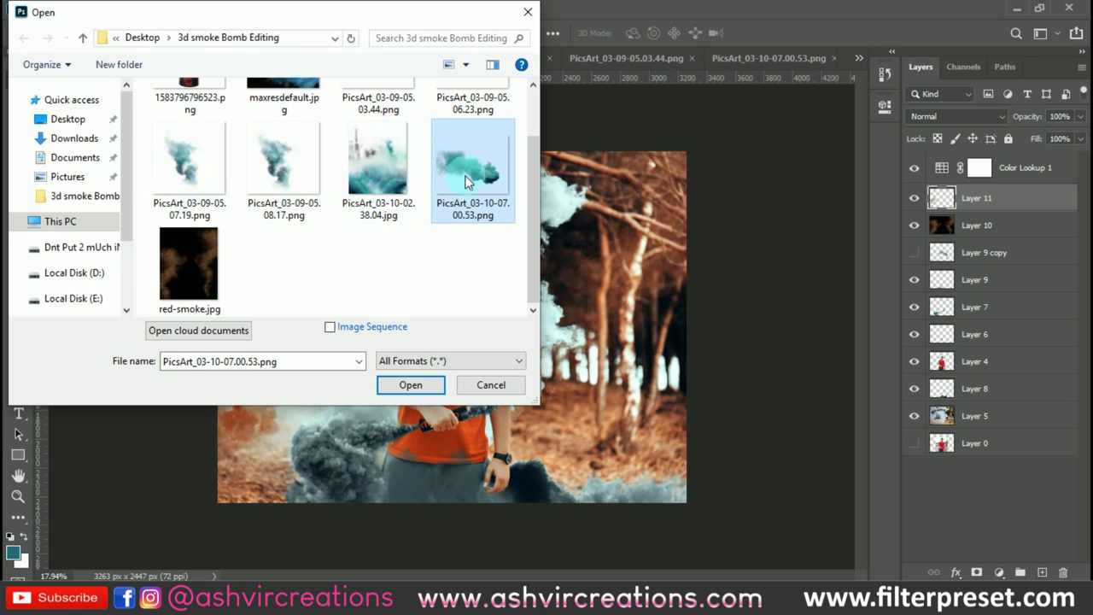
scroll(467, 196, up, 1)
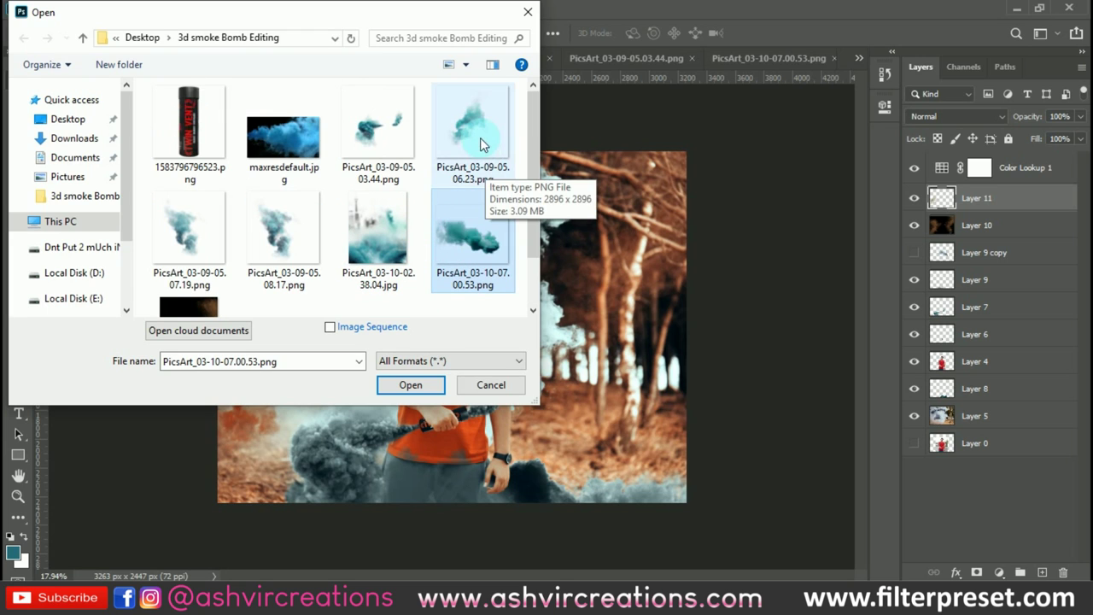
double_click(475, 243)
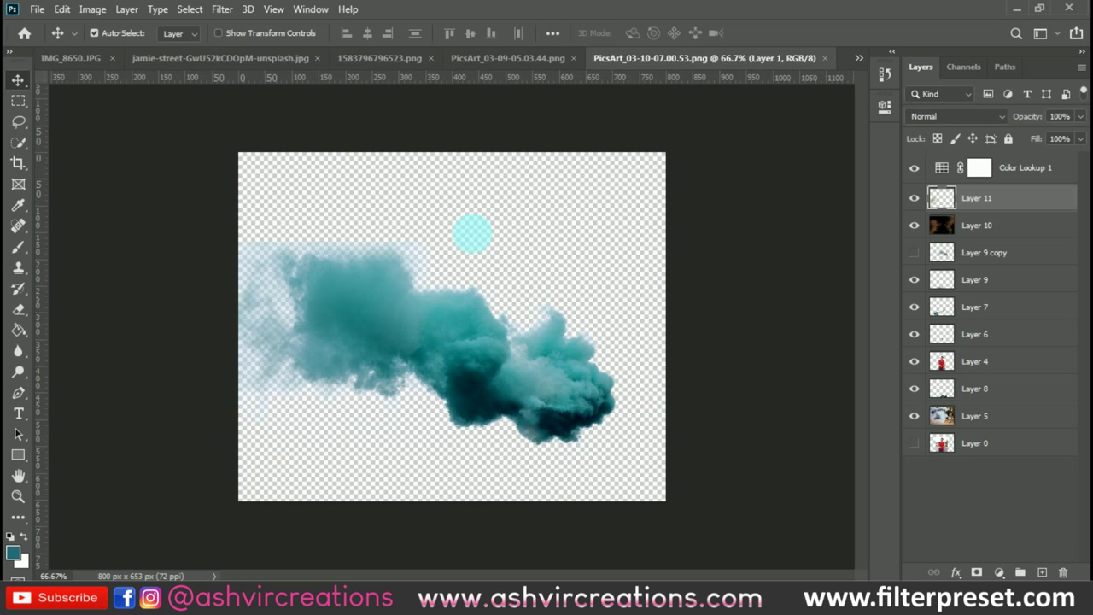
Step: Copy the entire teal smoke image into IMG_8650.JPG above Layer 11 and recolour it orange using Hue/Saturation with a hue of -132
key(ctrl+a)
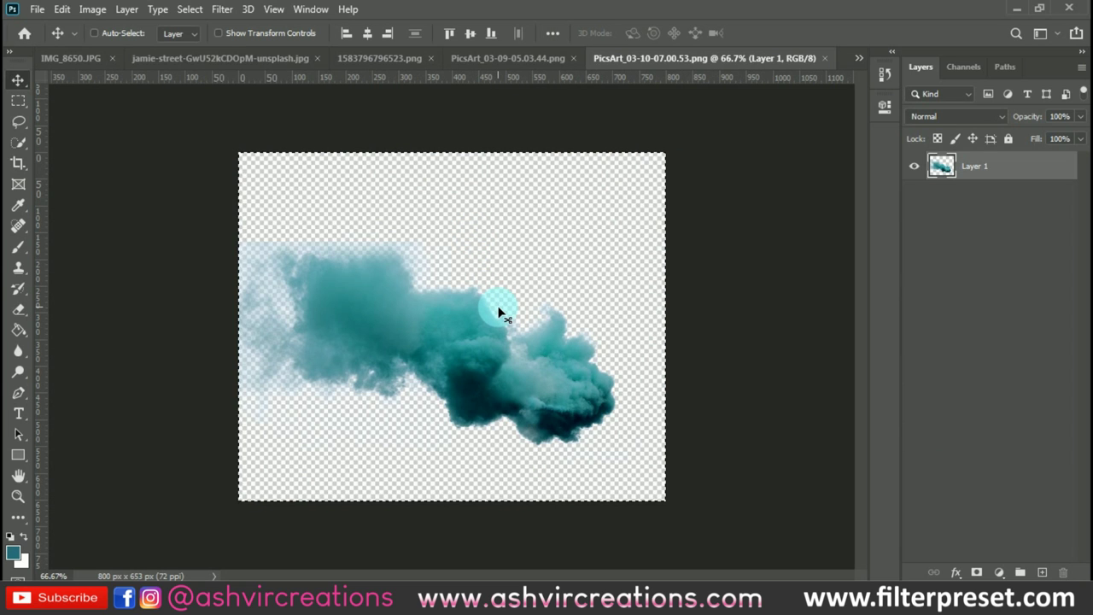
click(857, 57)
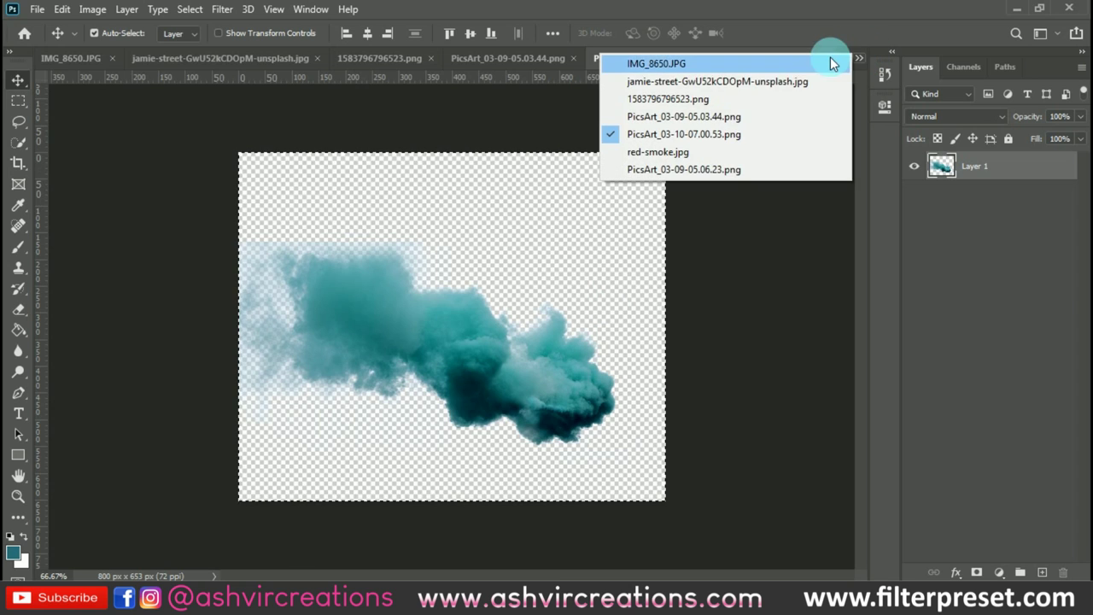
click(833, 63)
drag(655, 325, 661, 331)
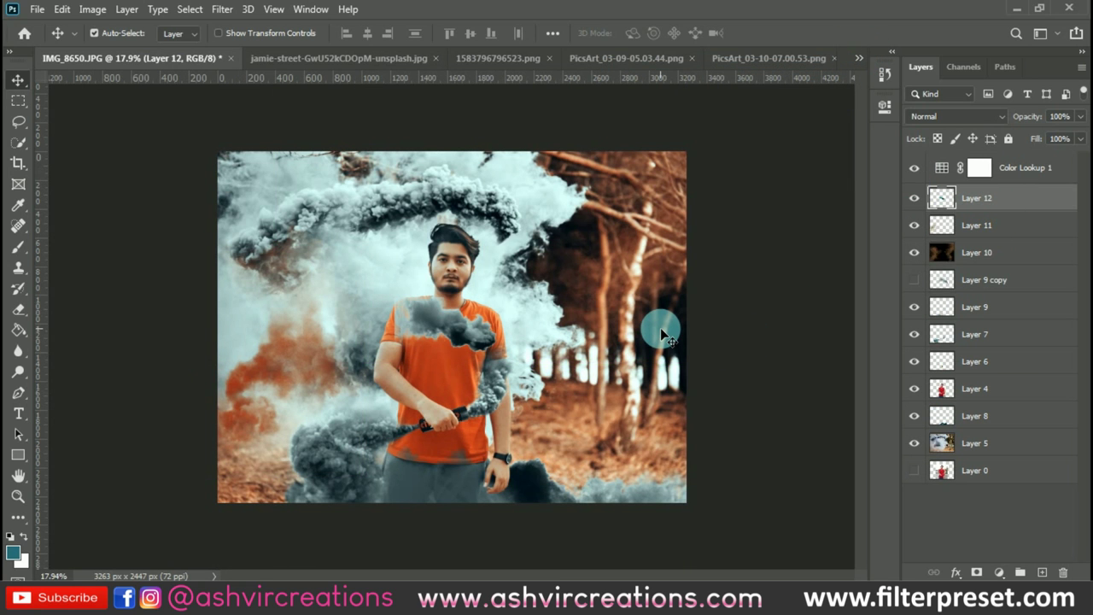
key(ctrl+u)
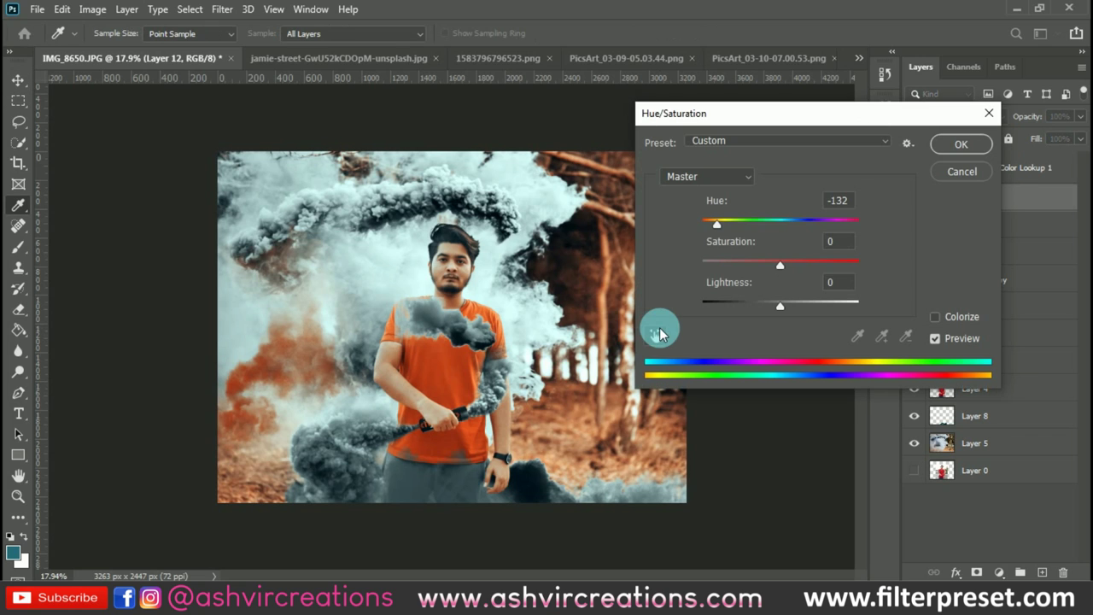
click(959, 144)
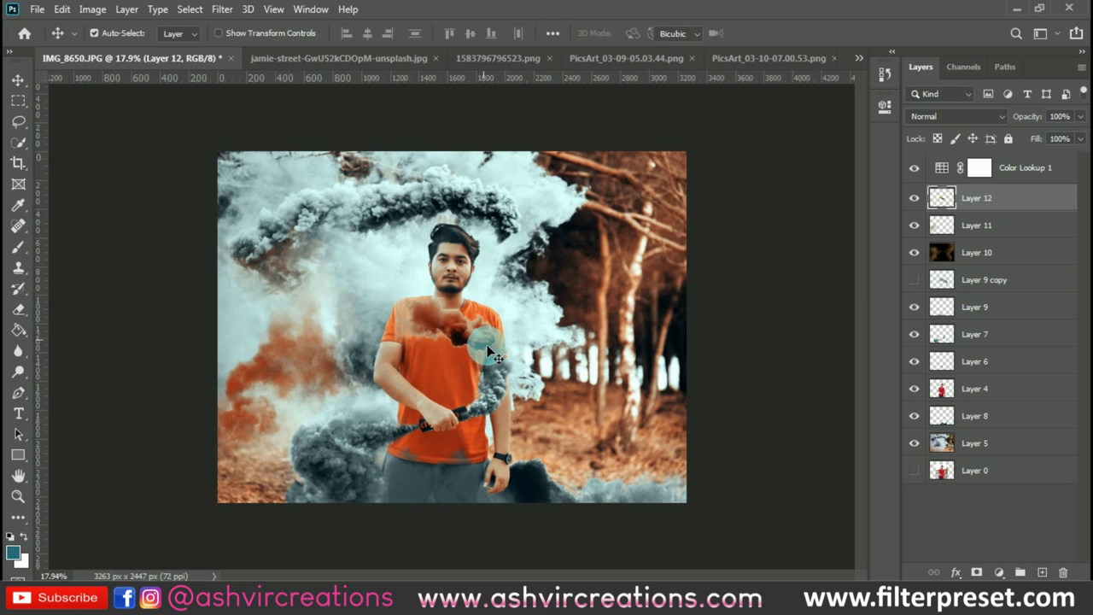
Step: Free-transform the orange smoke on Layer 12 to 314.41% scale, rotate it -17.68° and place it along the photo's lower-left edge
key(ctrl+t)
drag(514, 363, 632, 423)
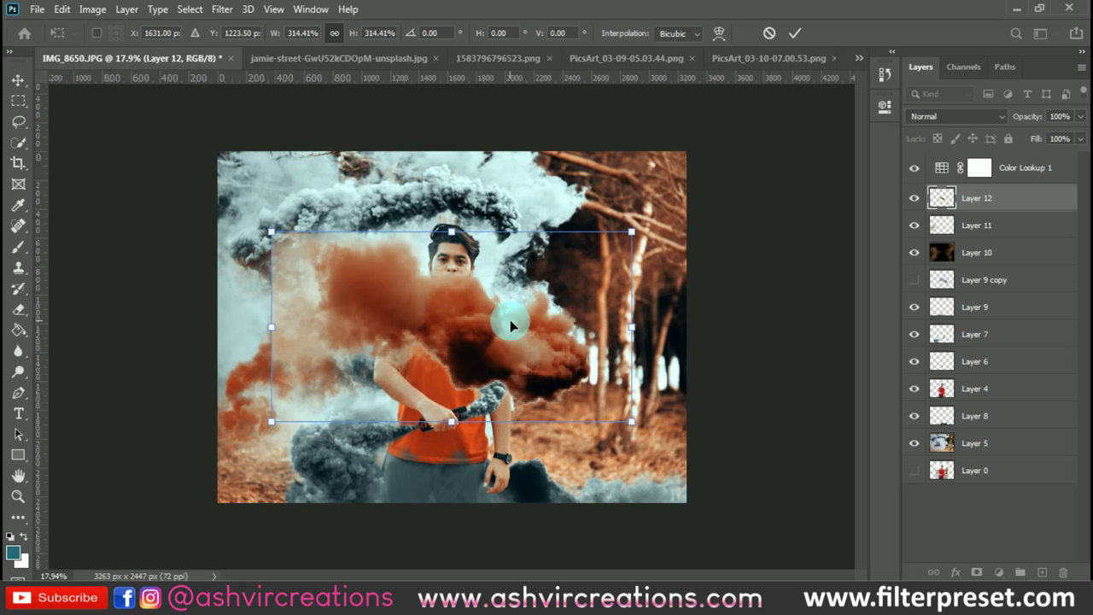
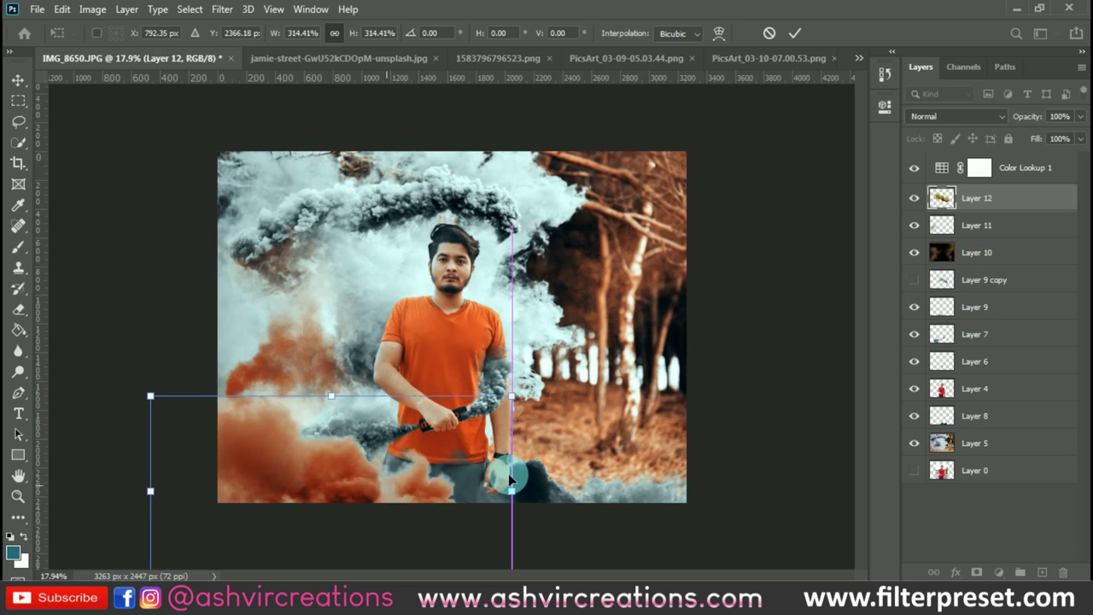
drag(592, 398, 576, 379)
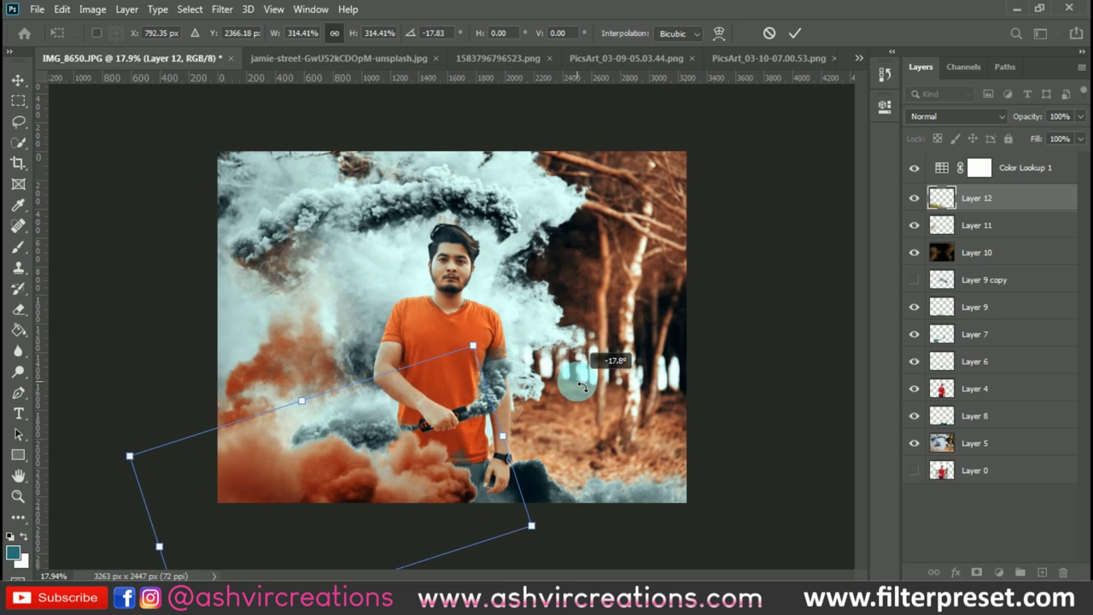
drag(379, 464, 397, 491)
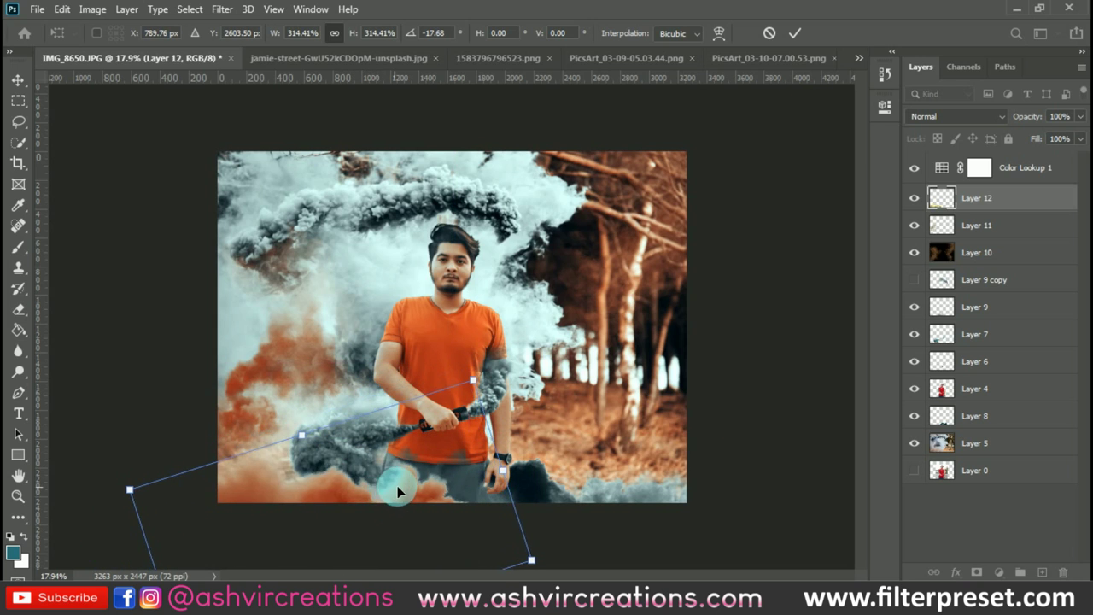
key(Return)
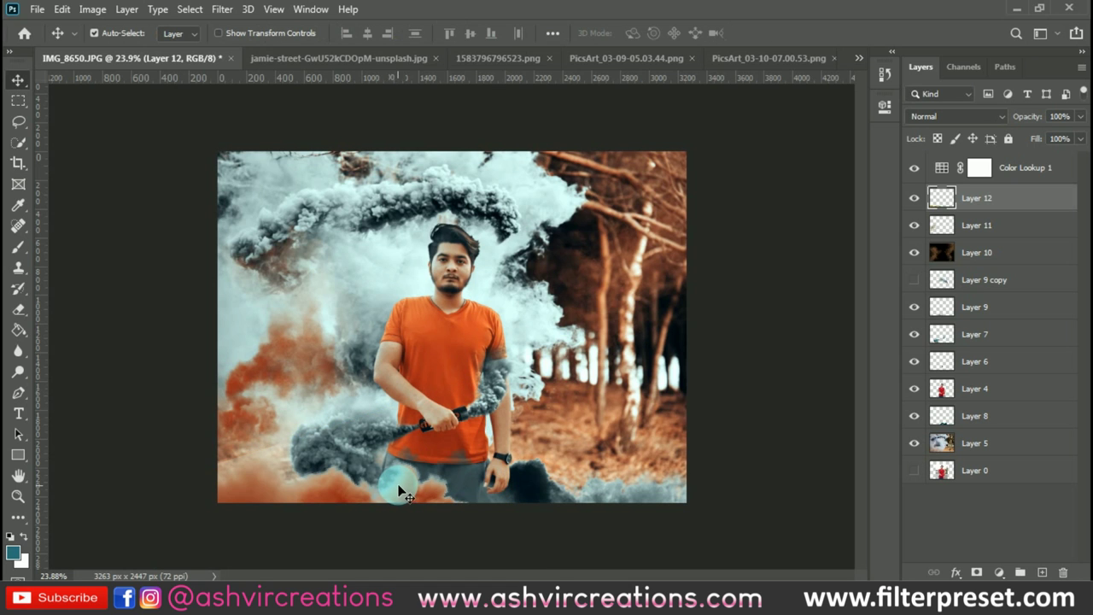
Step: Move the orange smoke on Layer 12 up and to the right so it covers the man's waist
scroll(393, 490, up, 1)
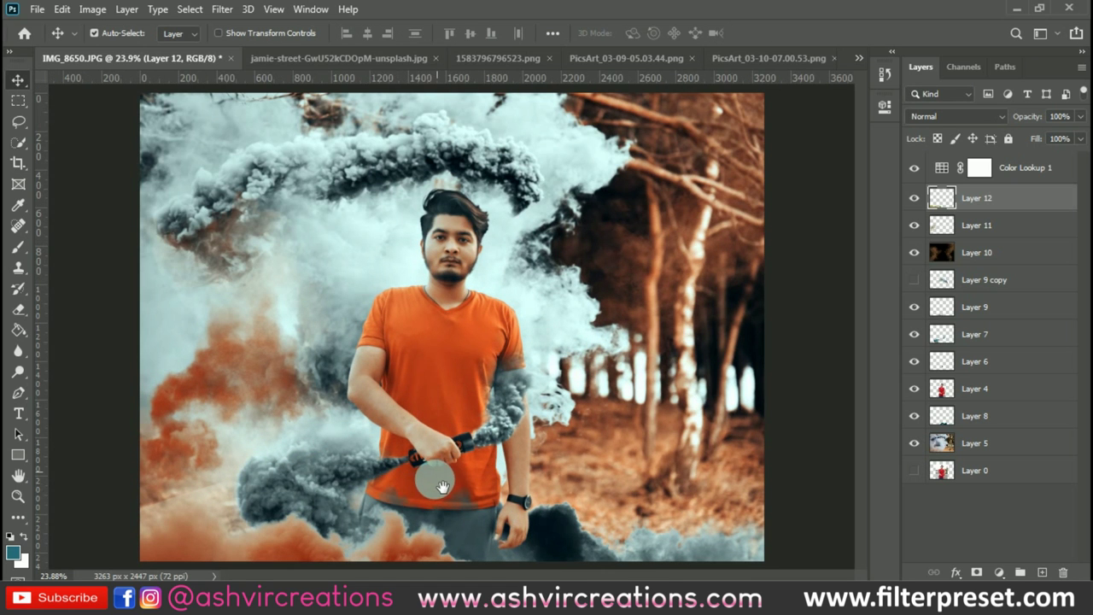
scroll(446, 480, up, 1)
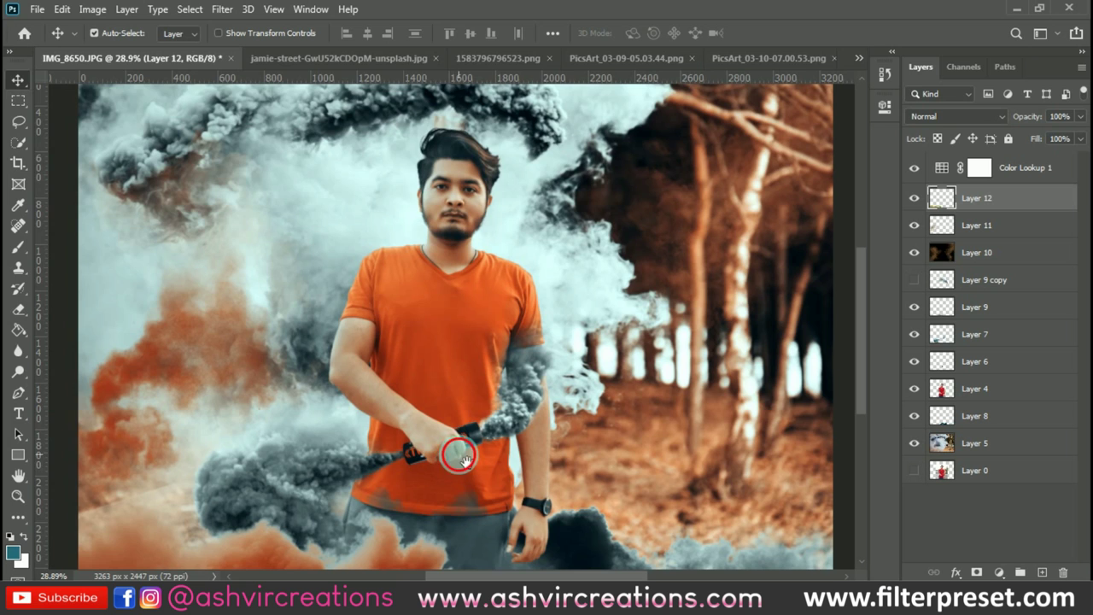
scroll(459, 459, up, 1)
scroll(435, 439, up, 1)
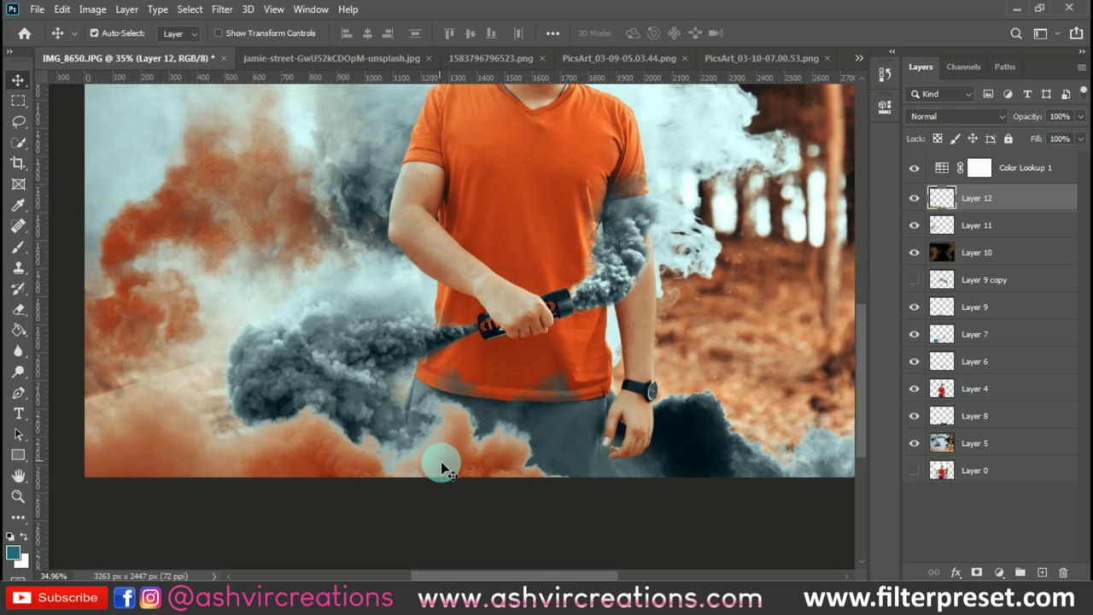
drag(442, 463, 265, 407)
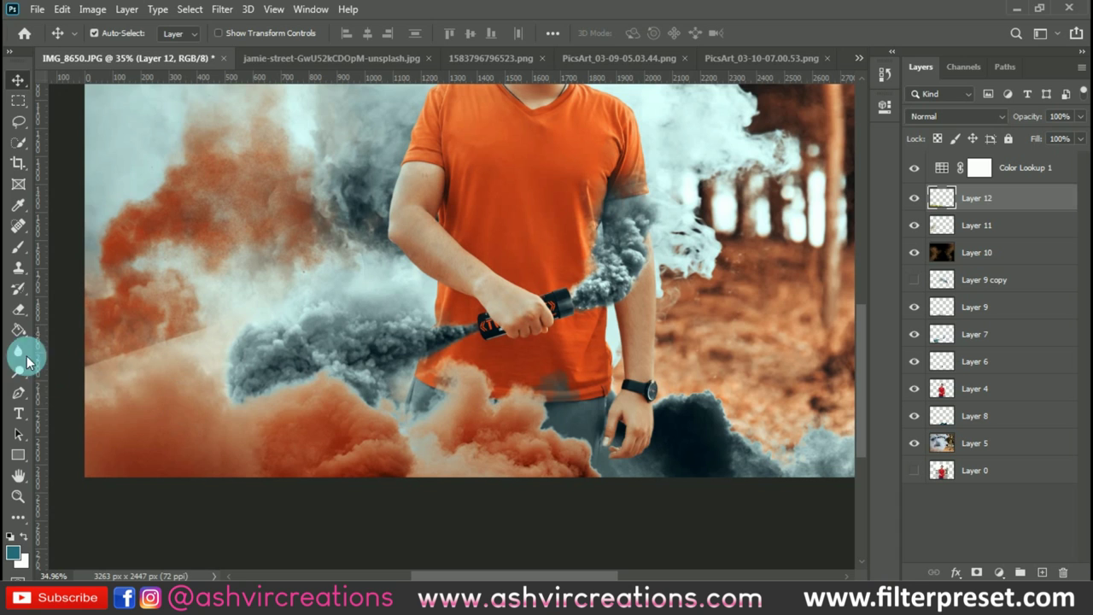
Step: Erase the hard upper-left edge of the orange smoke on Layer 12 with a Soft Round eraser at 0% hardness
click(18, 308)
right_click(232, 318)
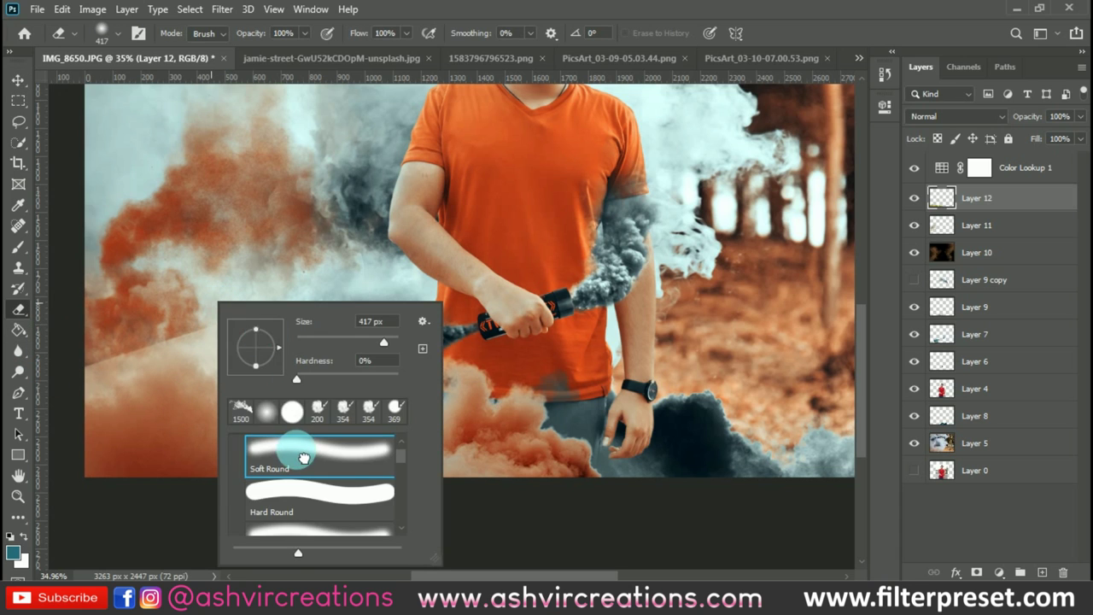
double_click(294, 394)
mouse_move(313, 373)
mouse_down()
mouse_move(214, 362)
mouse_move(159, 381)
mouse_move(244, 362)
mouse_move(165, 403)
mouse_move(288, 367)
mouse_move(341, 367)
mouse_move(249, 336)
mouse_move(219, 379)
mouse_move(300, 376)
mouse_up()
key(ctrl+0)
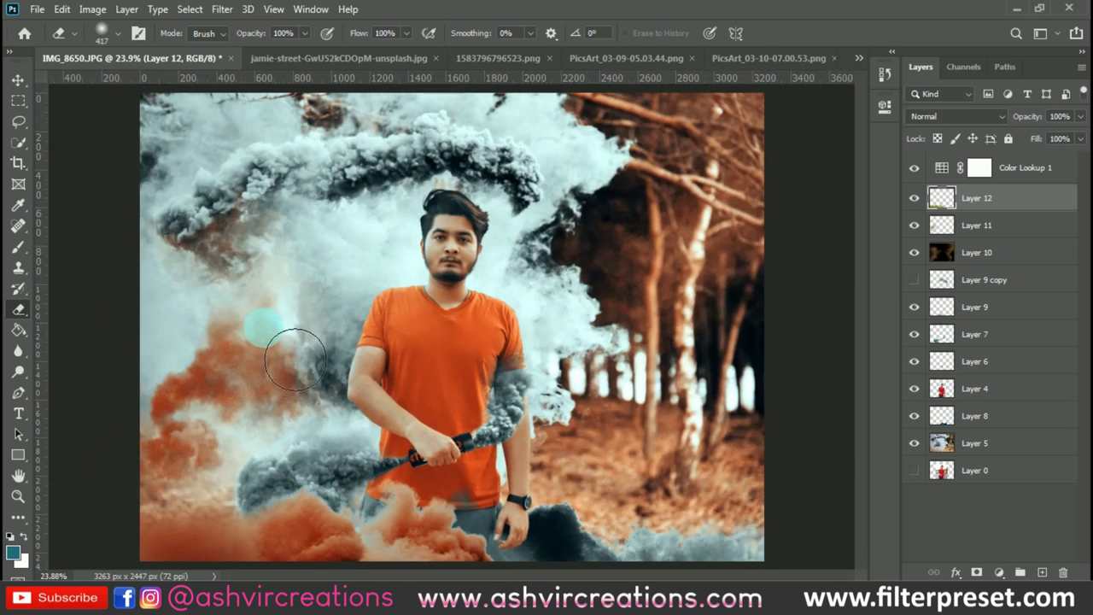
mouse_move(189, 590)
mouse_down()
mouse_move(218, 542)
mouse_move(261, 514)
mouse_move(282, 471)
mouse_up()
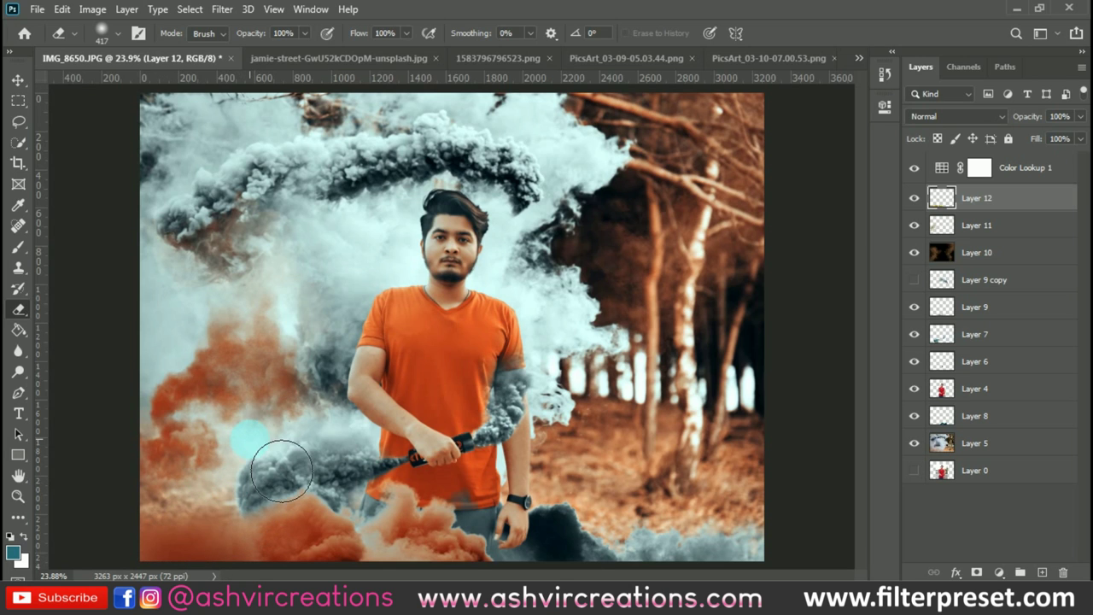
scroll(536, 546, up, 3)
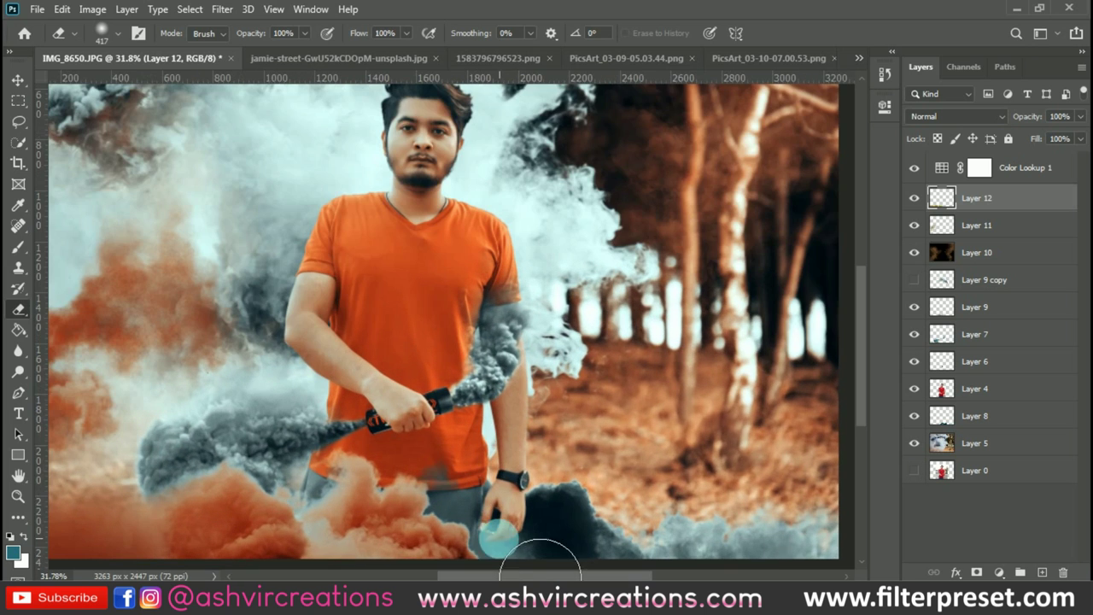
drag(541, 566, 554, 531)
scroll(508, 500, down, 2)
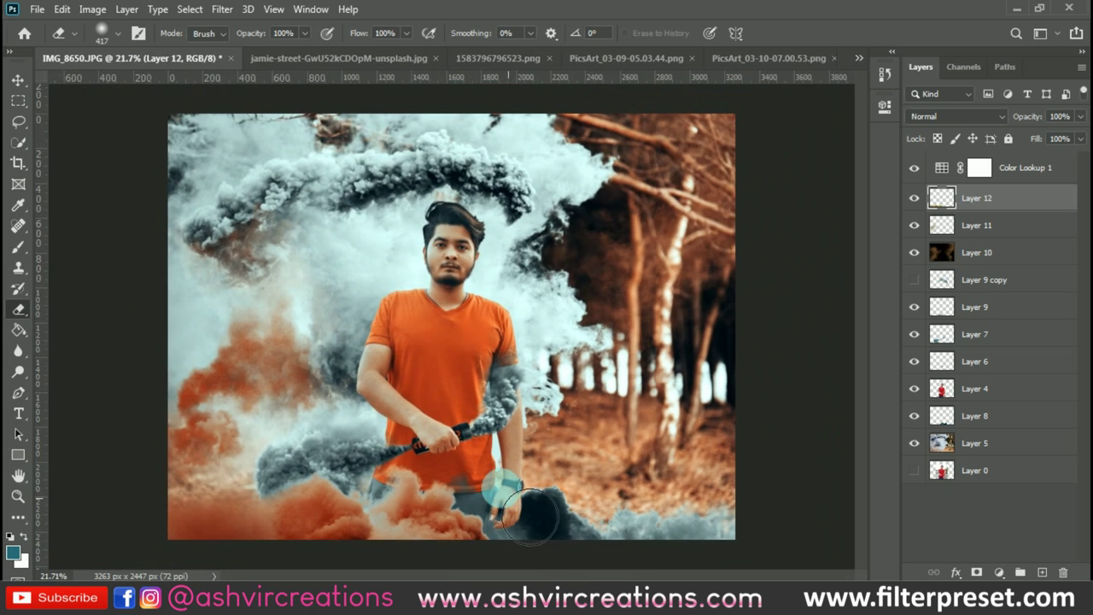
scroll(496, 476, down, 1)
key(v)
Step: Add a new layer above Layer 12 and choose the 011_Explosion brush from the Smoke Bomb Brush Pack
scroll(499, 436, up, 1)
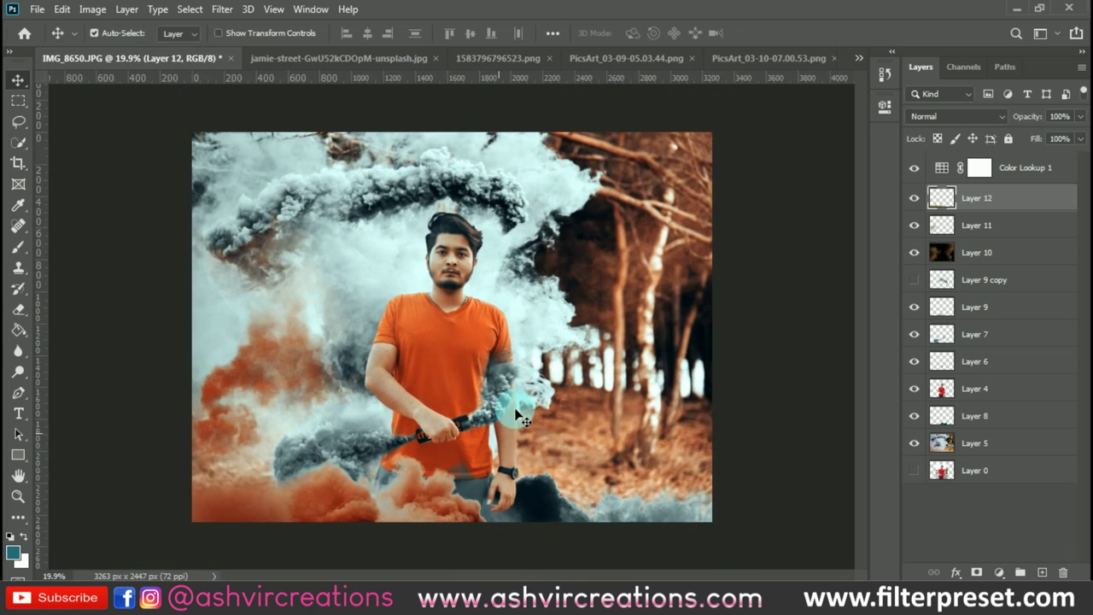
scroll(498, 365, up, 4)
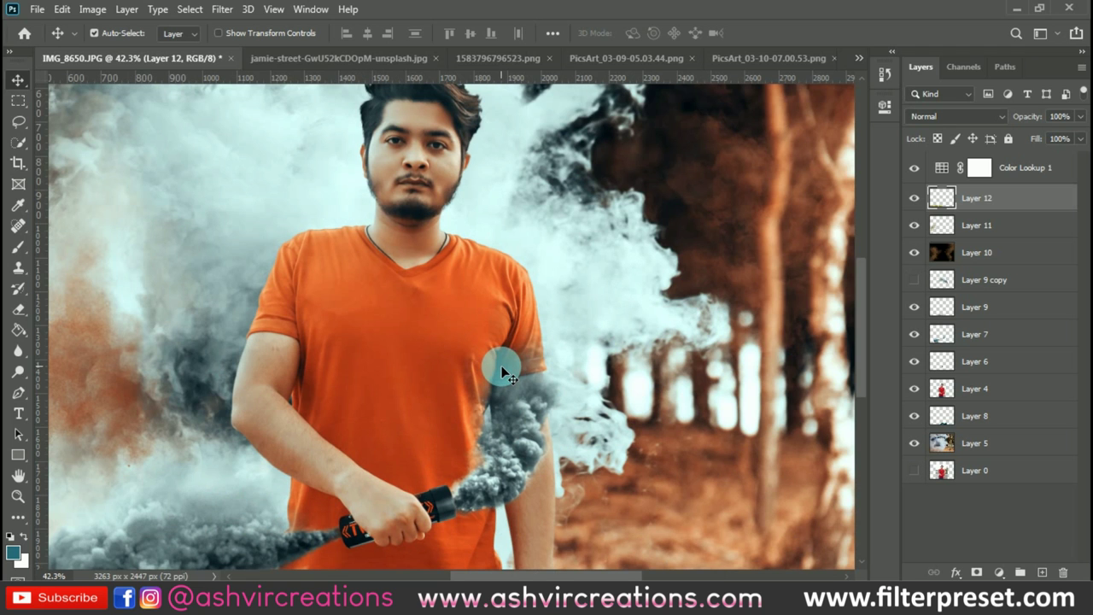
scroll(500, 367, down, 4)
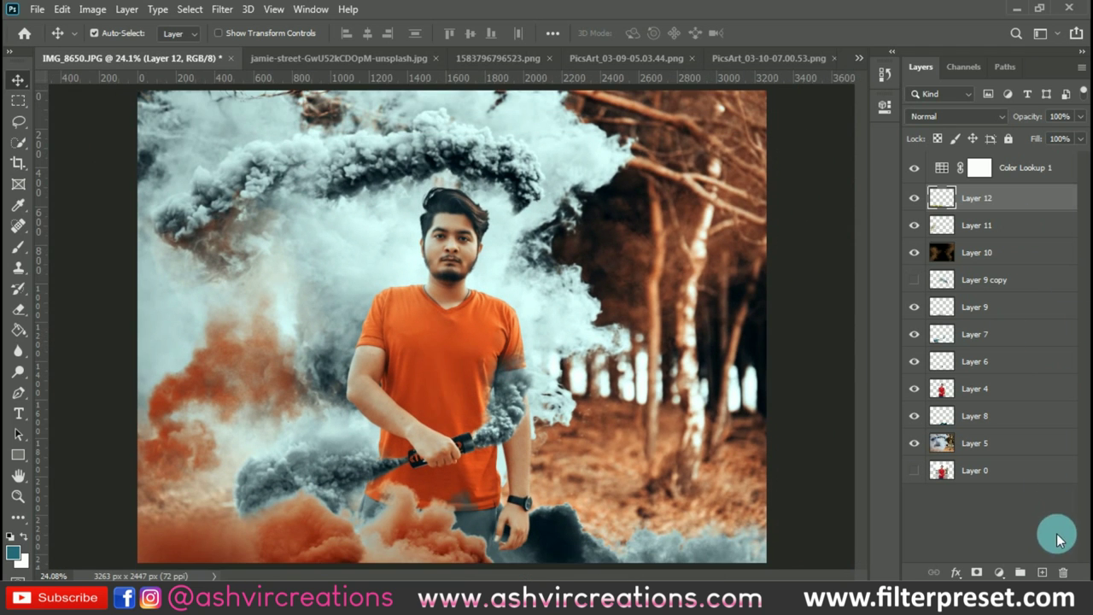
click(1041, 573)
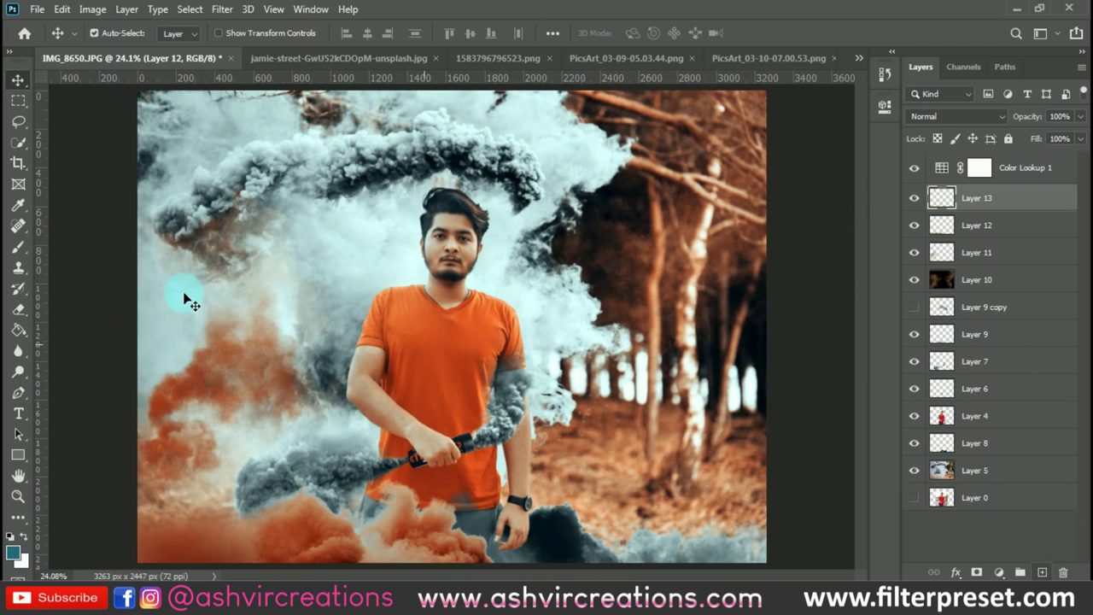
click(17, 247)
right_click(333, 241)
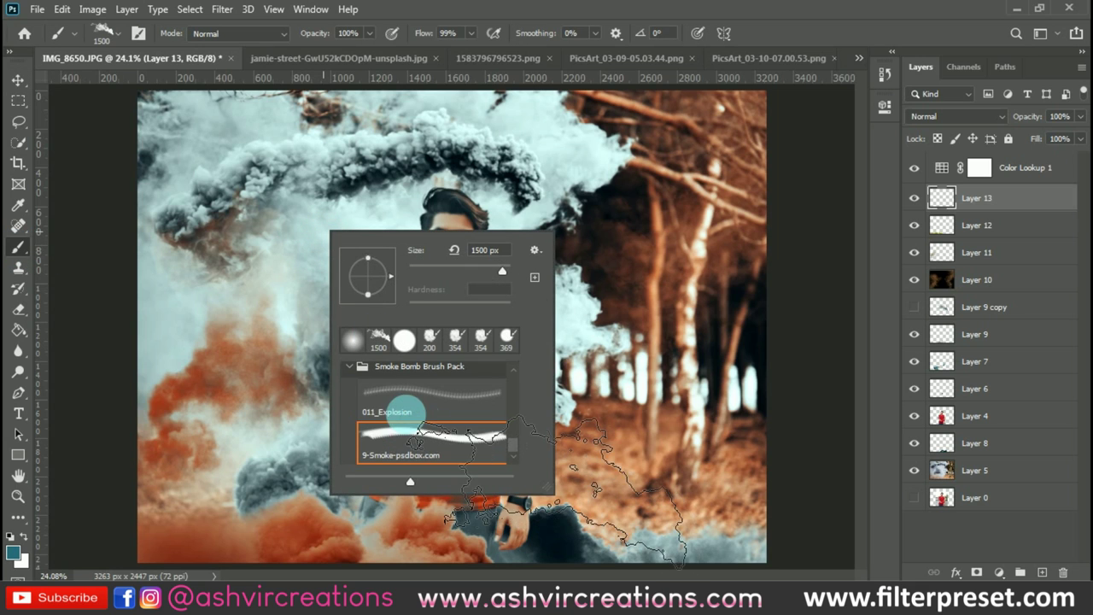
double_click(386, 395)
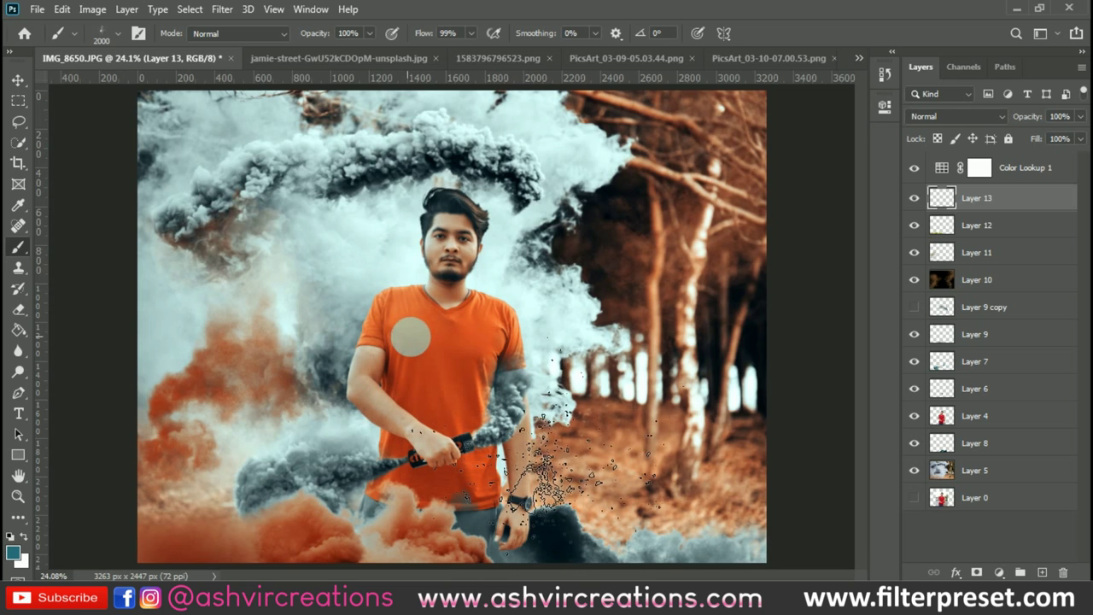
Step: Reduce the explosion brush to 1700 px, sample the shirt's orange and stamp particles beside the man's shoulder on Layer 13
scroll(419, 336, down, 1)
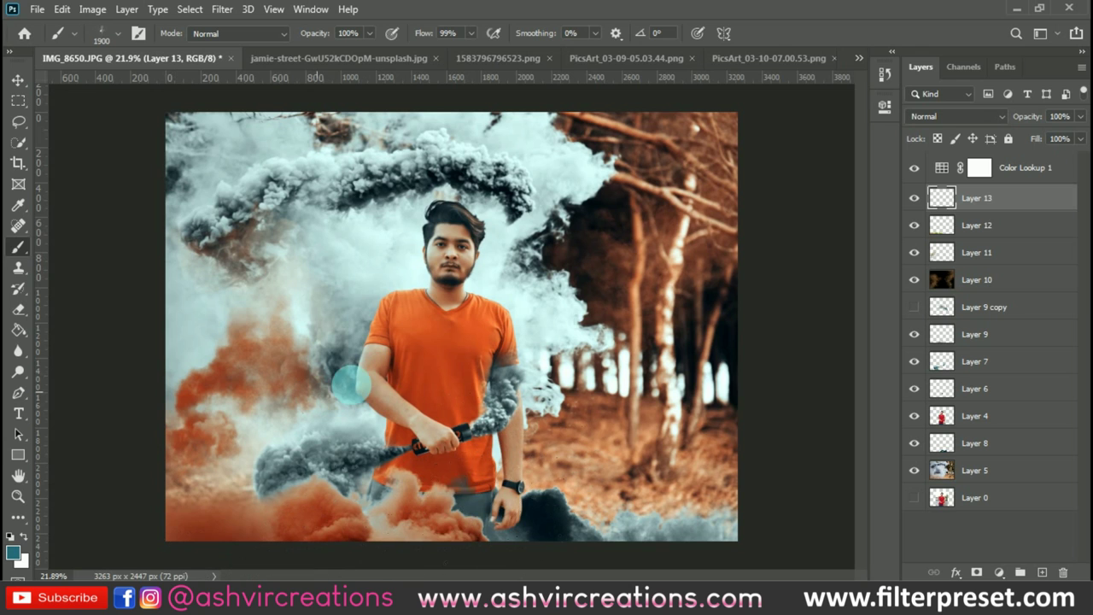
key(bracketleft)
key(bracketleft)
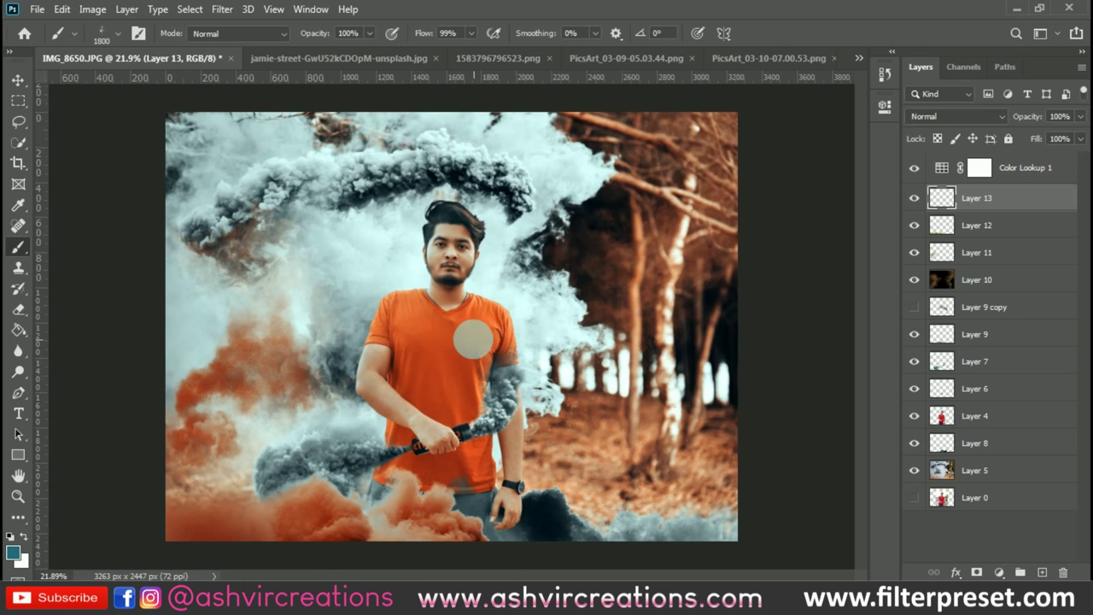
alt+click(480, 341)
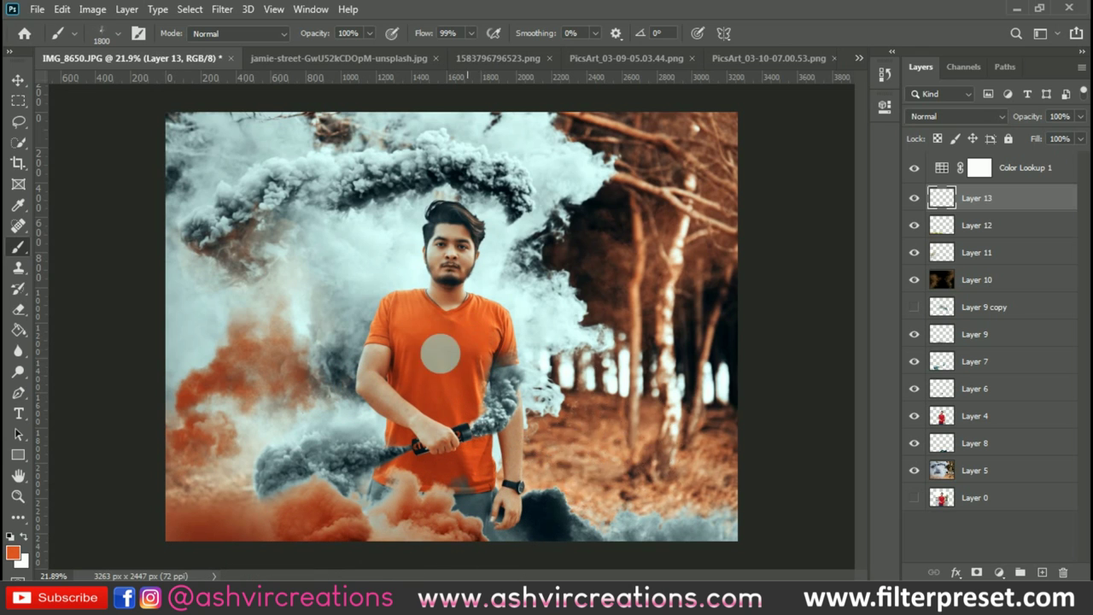
key(bracketleft)
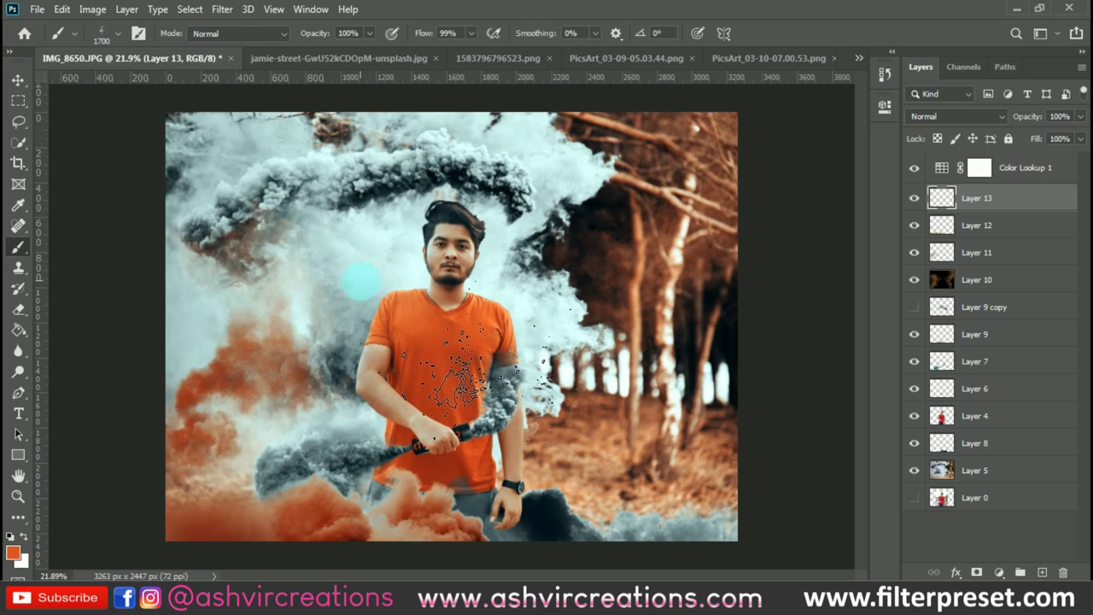
click(360, 279)
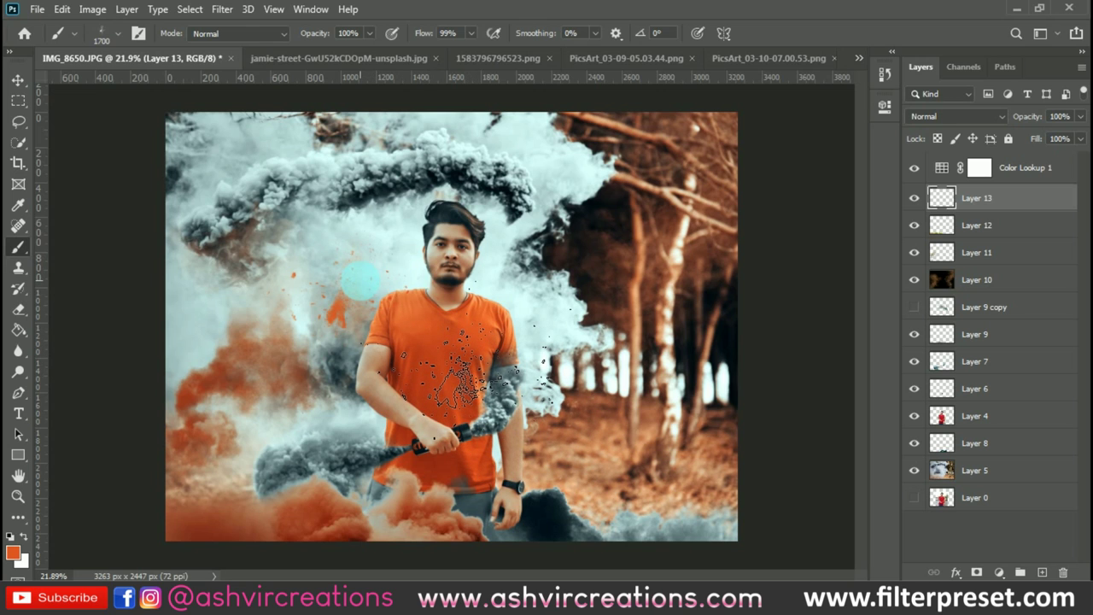
Step: Stamp orange particles once more beside the man's shoulder and place Layer 13 directly below Layer 4
click(359, 280)
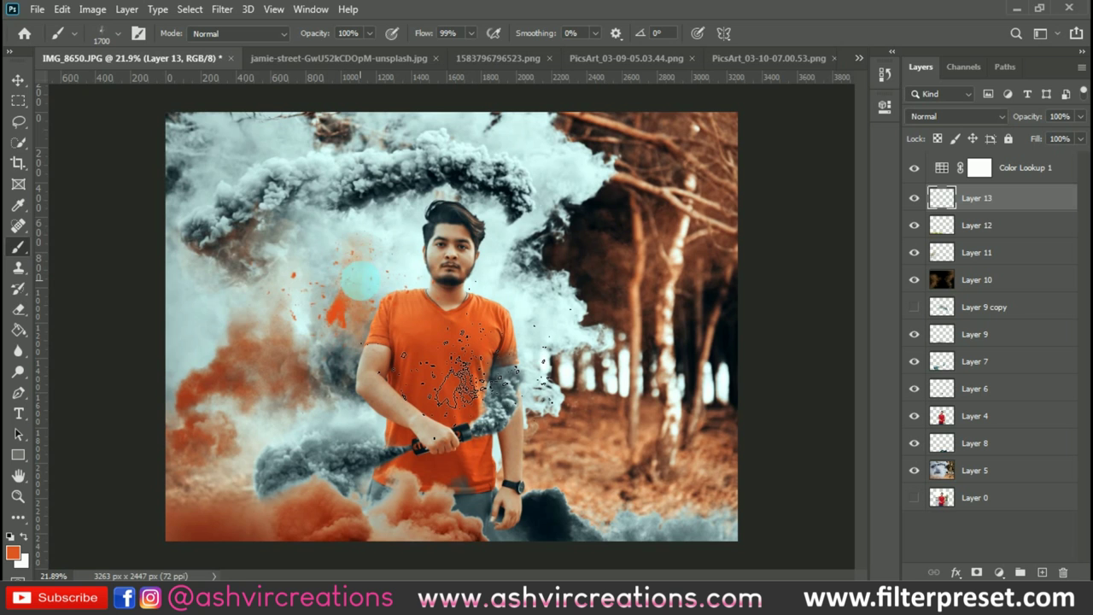
key(v)
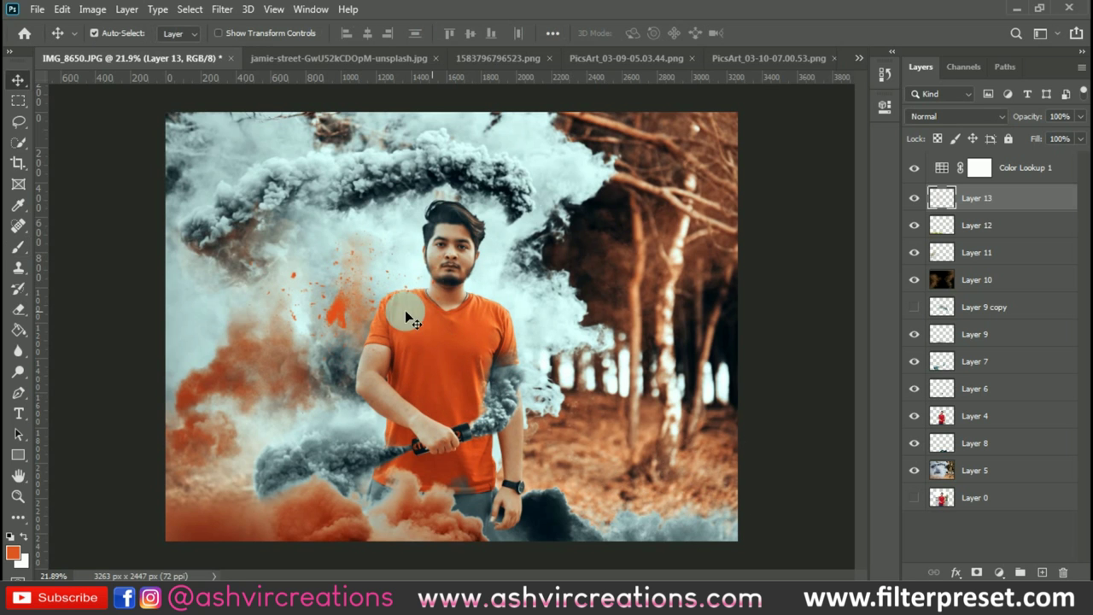
scroll(391, 313, up, 1)
scroll(342, 309, up, 5)
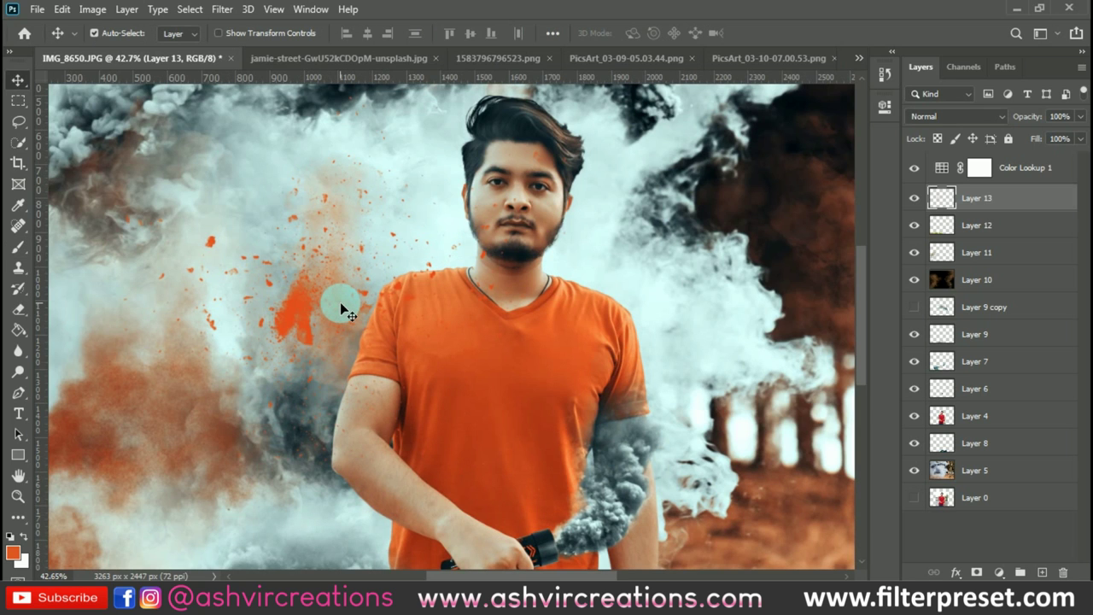
key(ctrl)
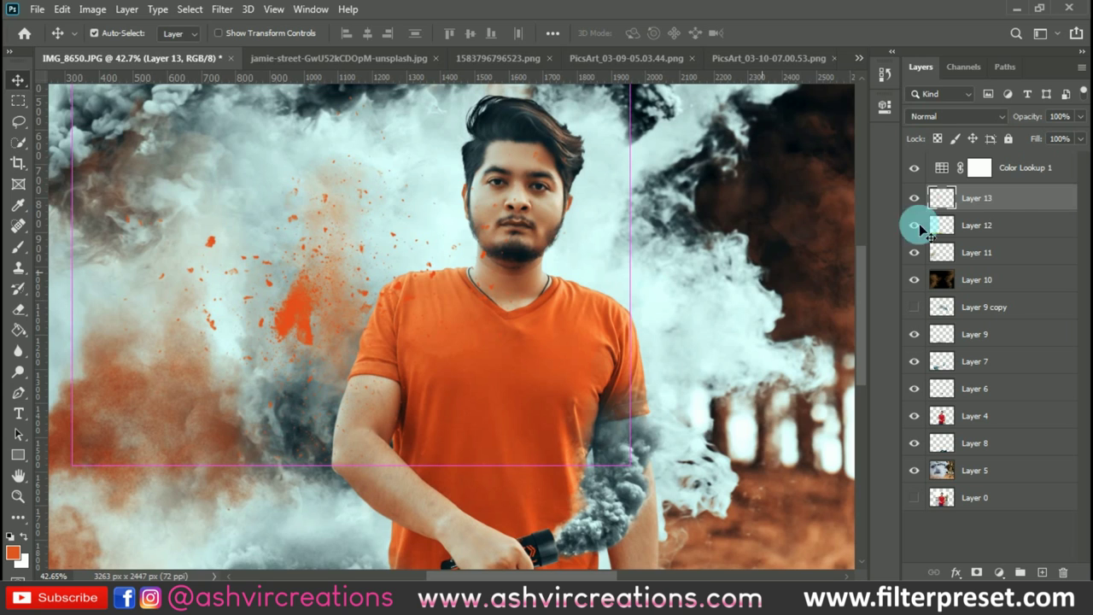
click(991, 196)
drag(996, 201, 978, 422)
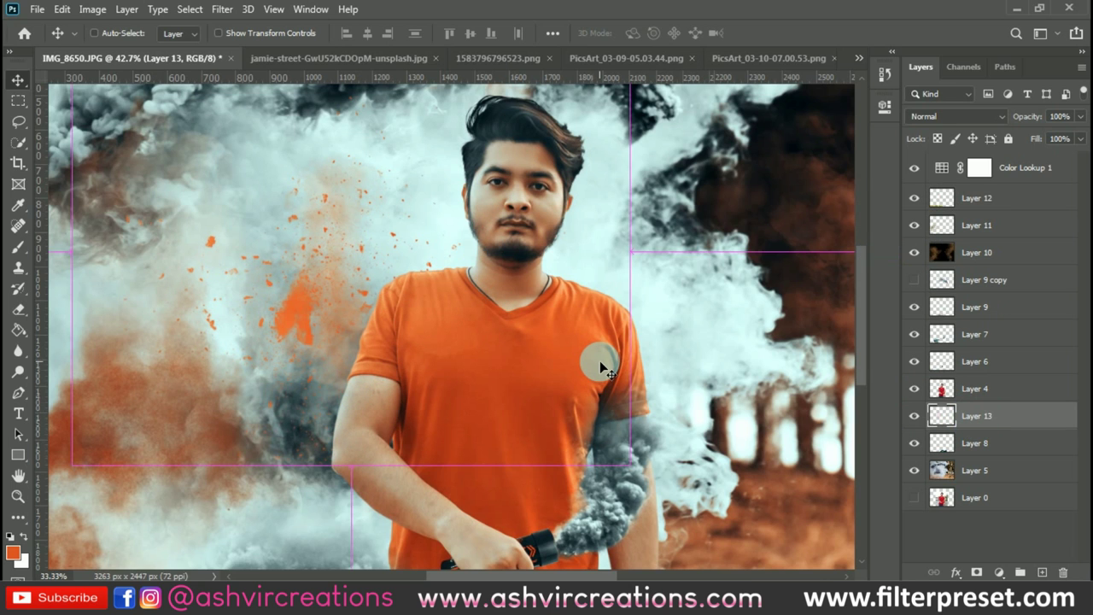
Step: Move the orange particles on Layer 13 toward the man so they burst out from behind his shoulders
key(ctrl+minus)
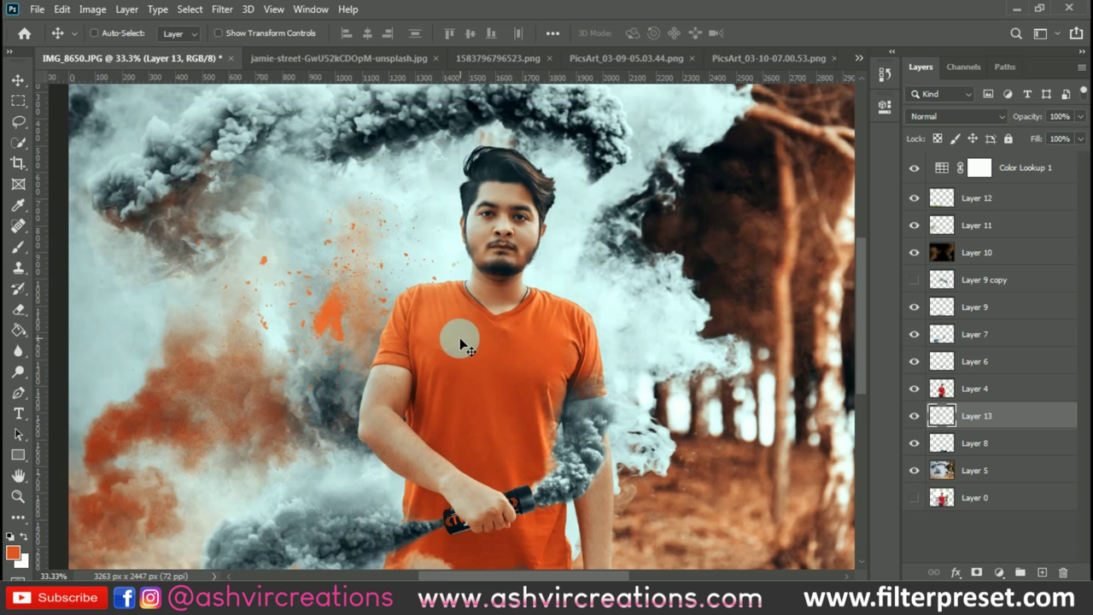
key(ctrl+t)
drag(439, 322, 493, 336)
key(Return)
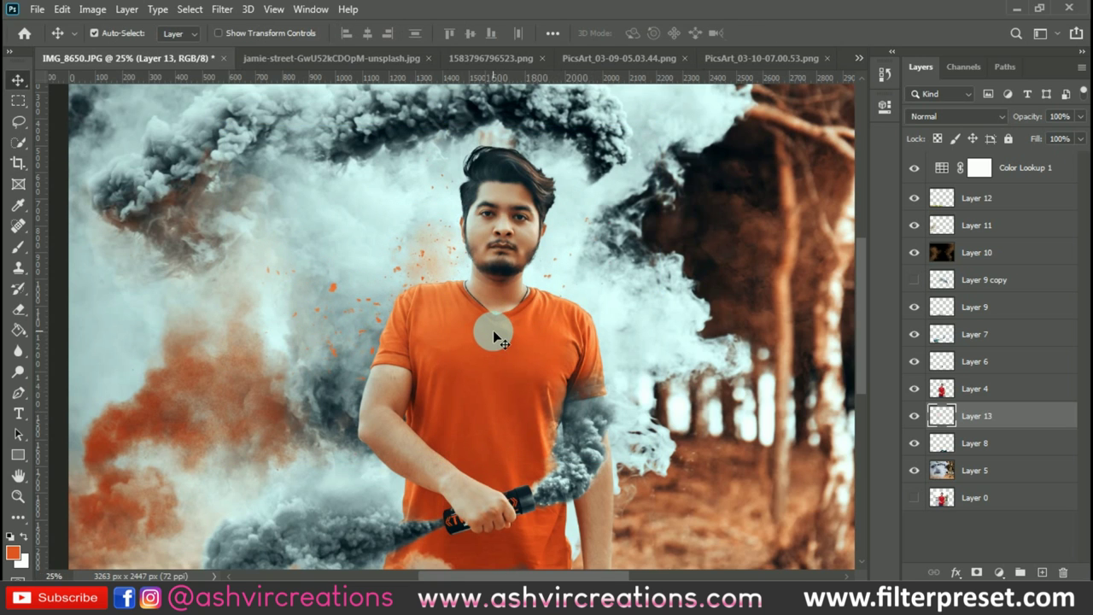
Step: Try a Hue/Saturation adjustment with Hue -180 on the orange particles of Layer 13
key(ctrl+minus)
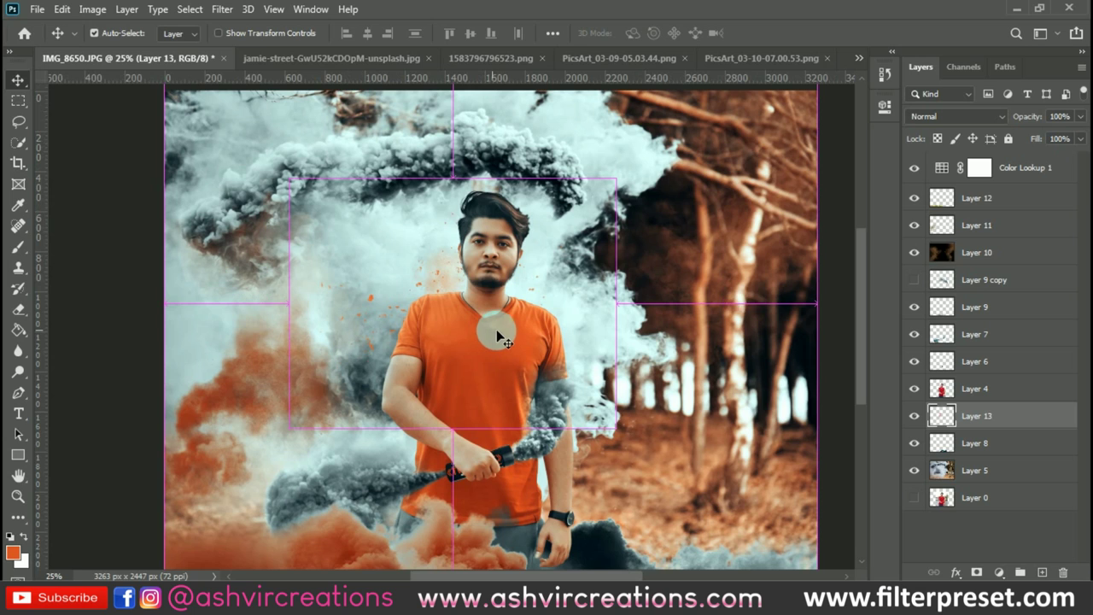
key(ctrl+u)
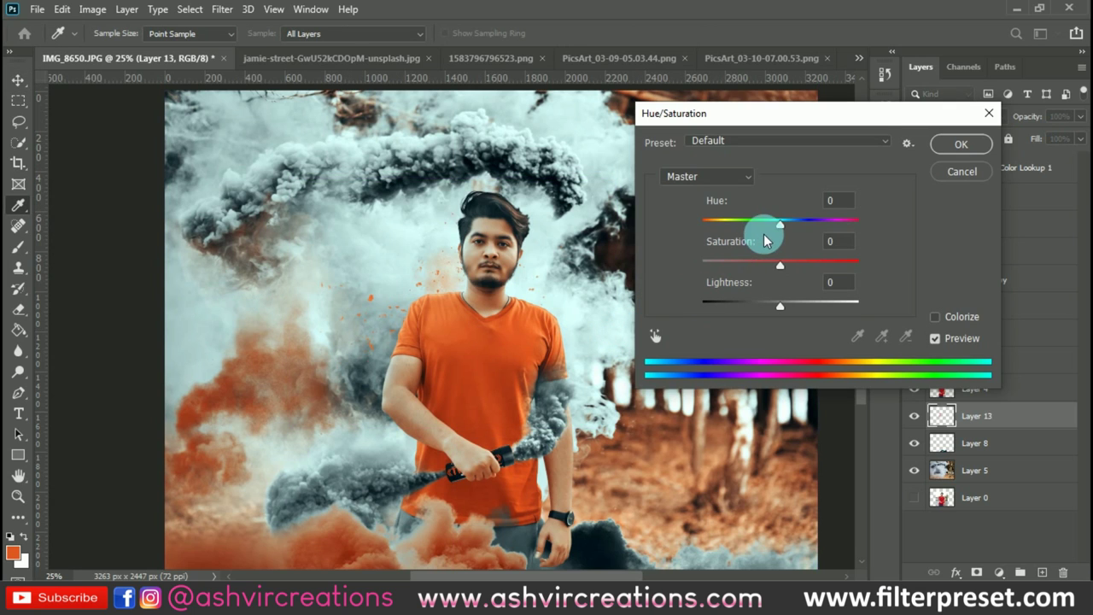
drag(772, 228, 700, 222)
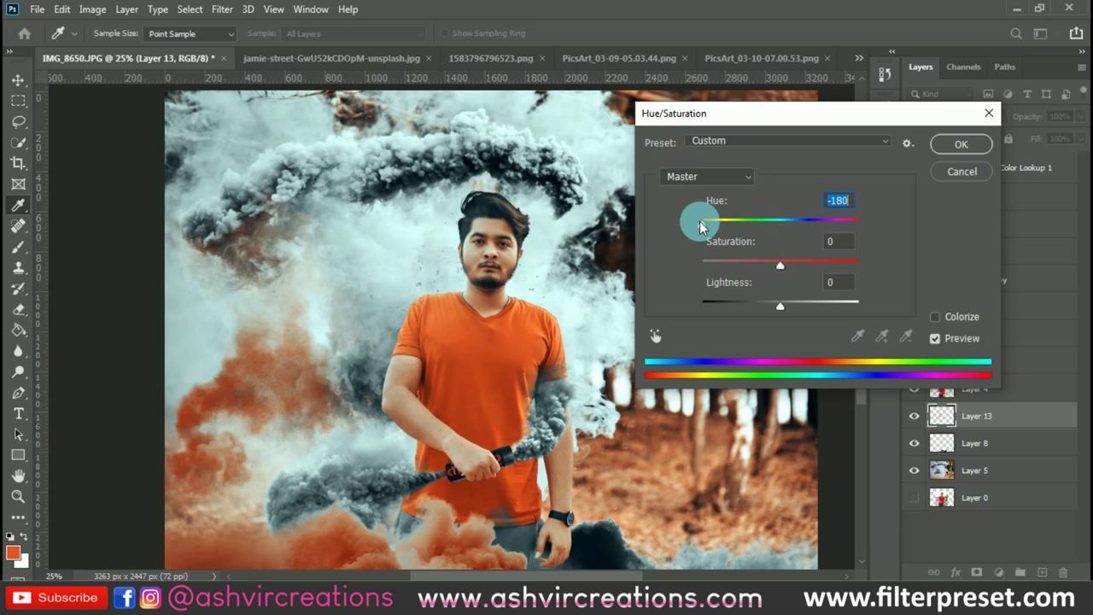
click(957, 148)
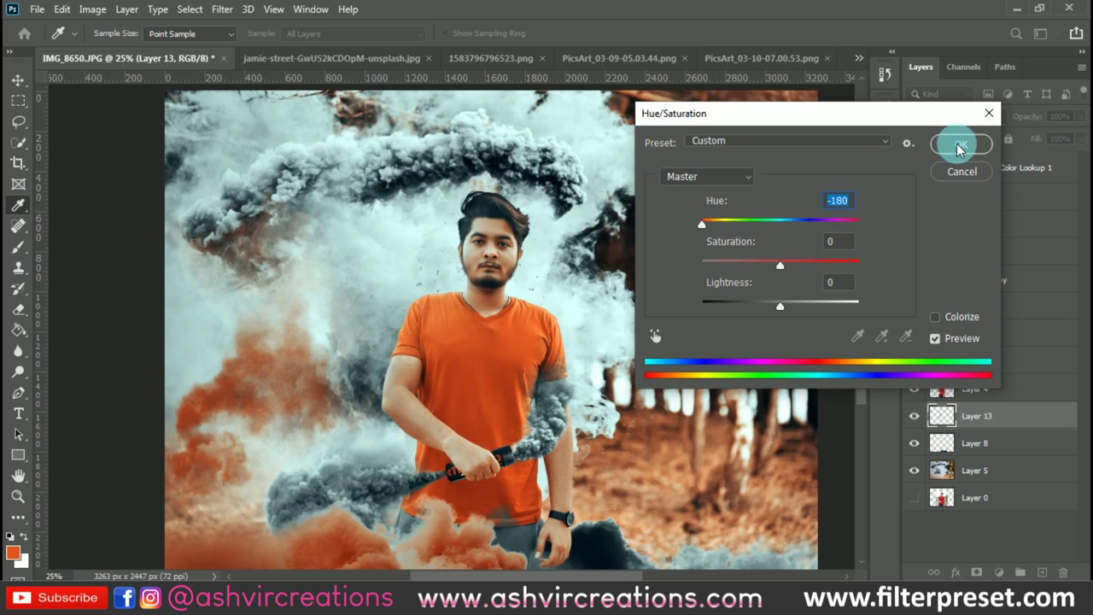
click(713, 349)
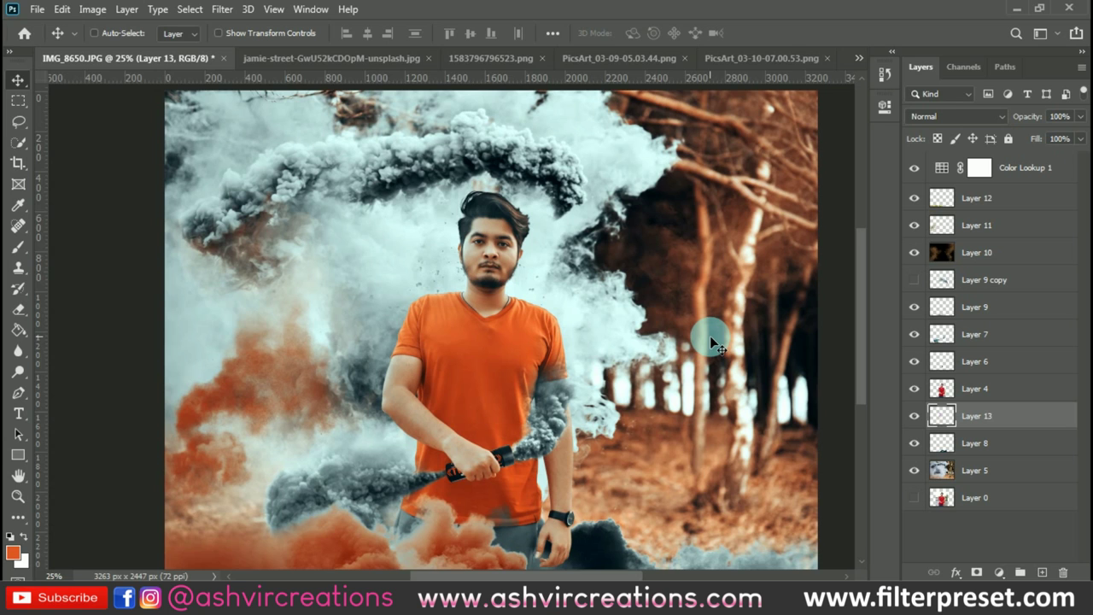
Step: Duplicate Layer 13 in its original orange and shift the hue of the copy by -180 with Hue/Saturation
drag(711, 339, 637, 369)
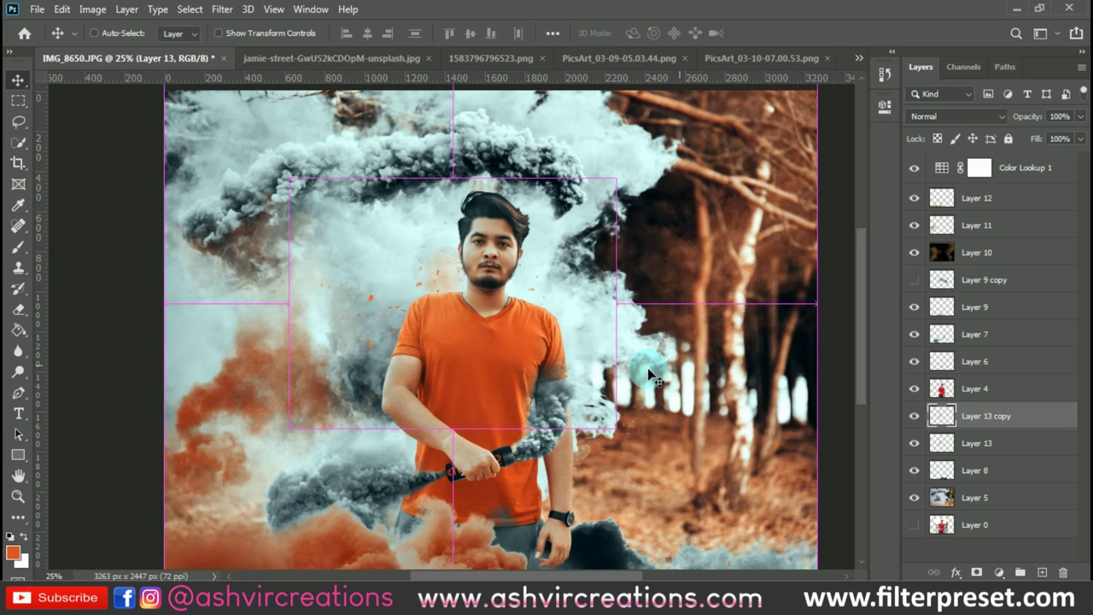
scroll(628, 370, down, 2)
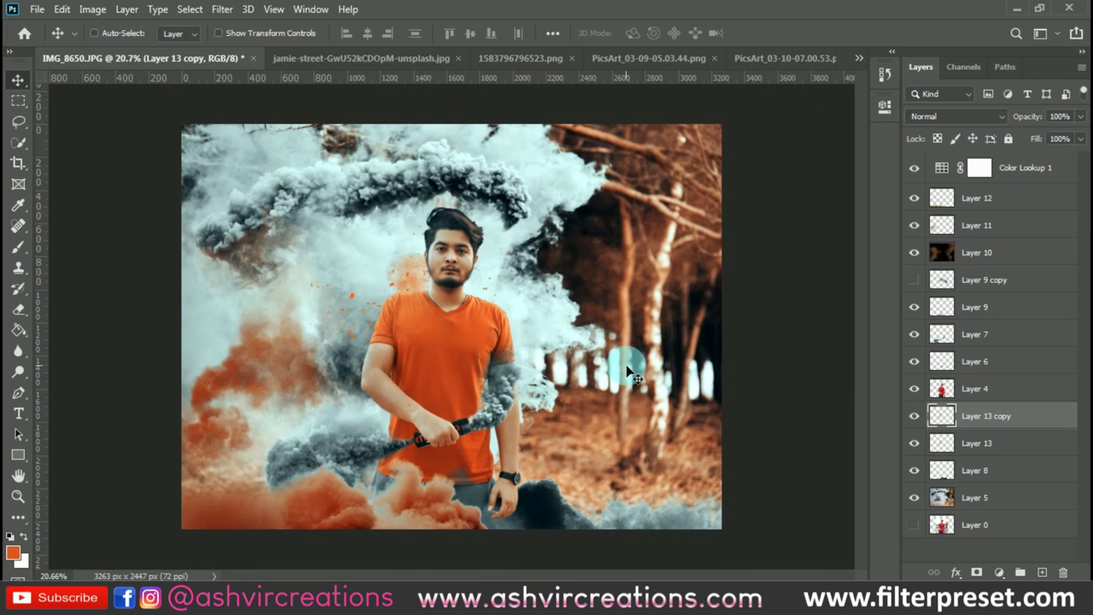
key(ctrl+u)
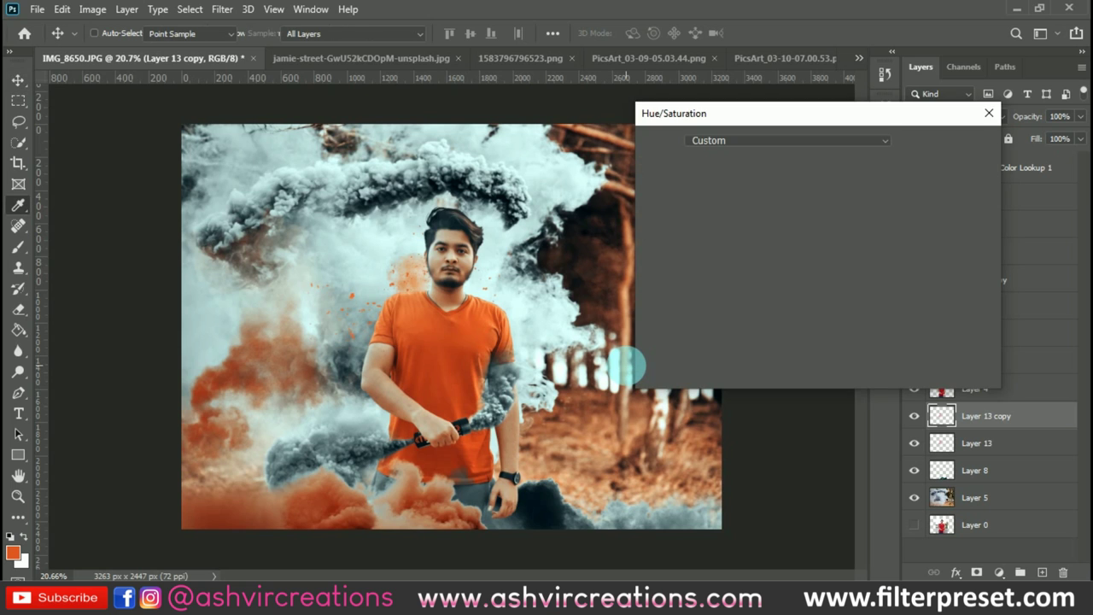
key(Return)
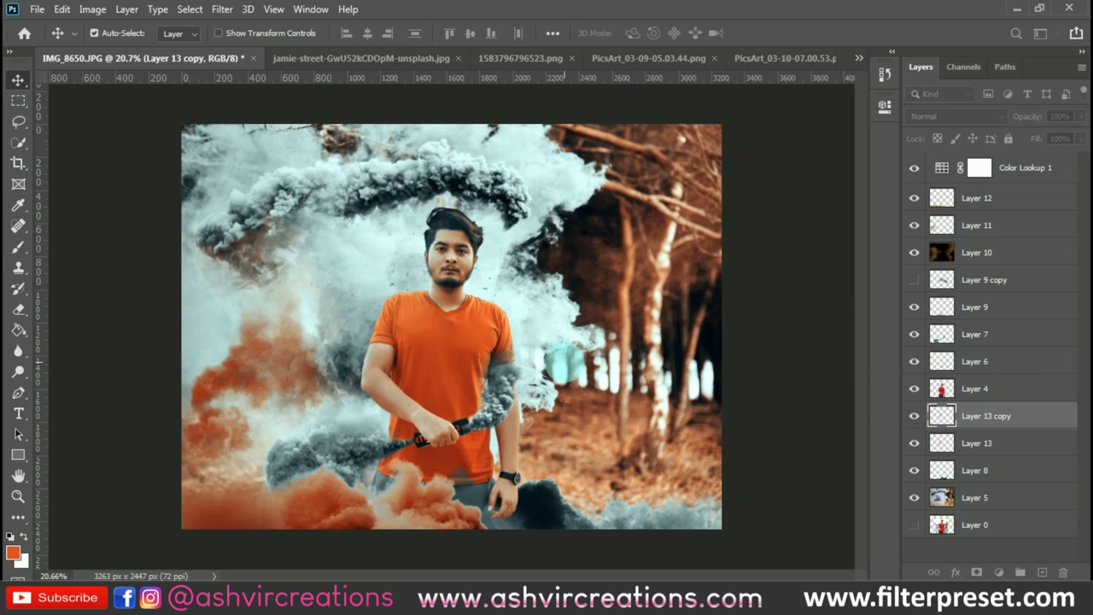
Step: Move the recoloured particles on Layer 13 copy to the dark smoke beside the man's lowered hand, at about X 2300, Y 2261 px
key(ctrl+t)
drag(424, 298, 573, 473)
scroll(572, 473, up, 1)
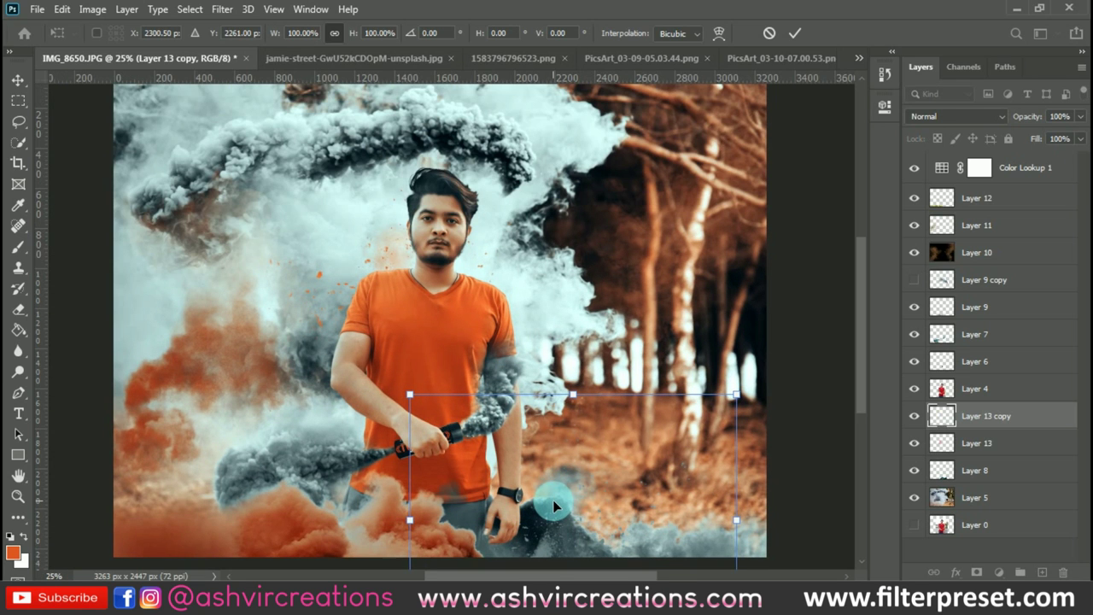
key(Return)
scroll(534, 466, up, 1)
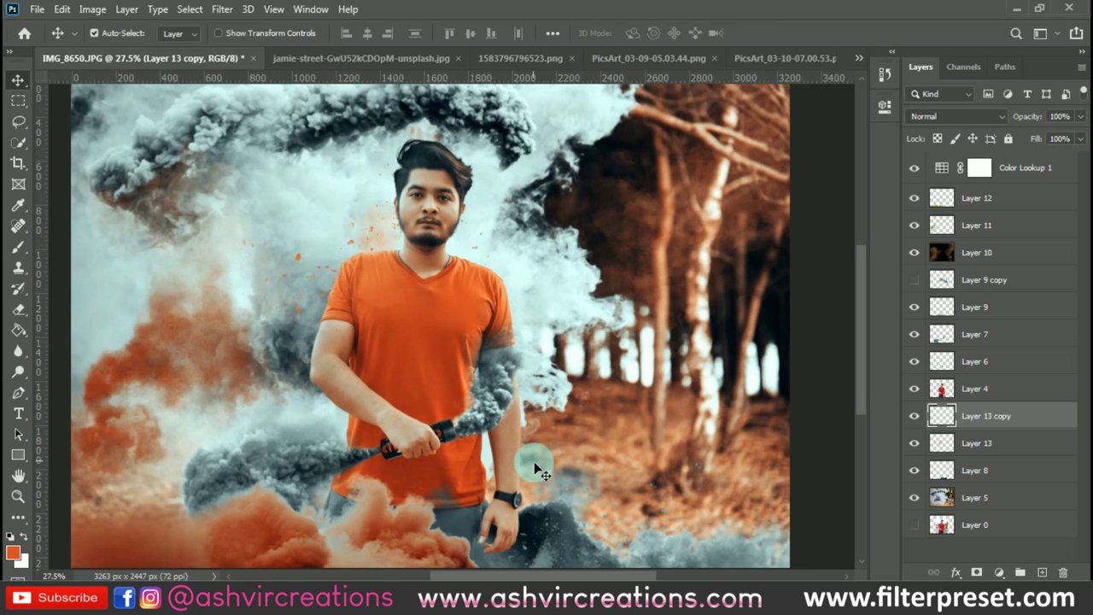
scroll(534, 470, down, 1)
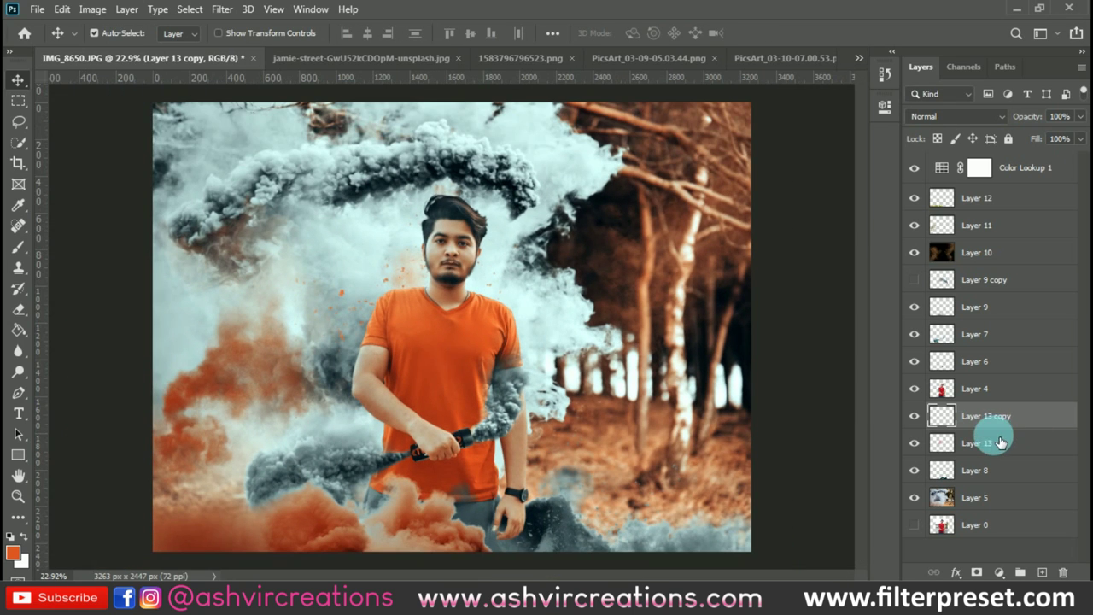
Step: Duplicate the orange particles of Layer 13 and move the duplicate down to the image's bottom edge
click(1001, 443)
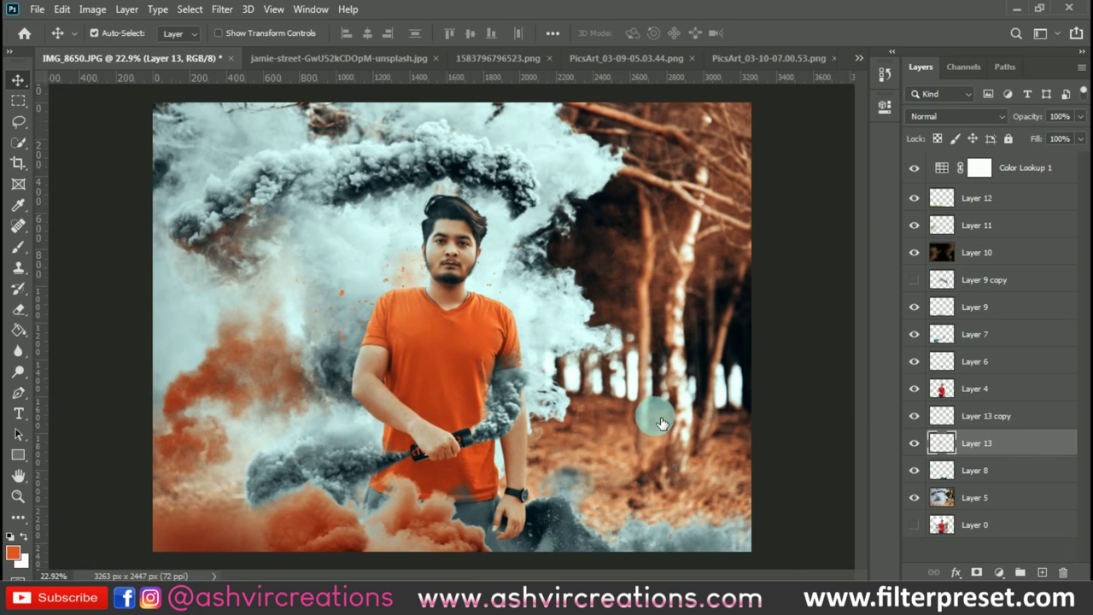
key(ctrl+j)
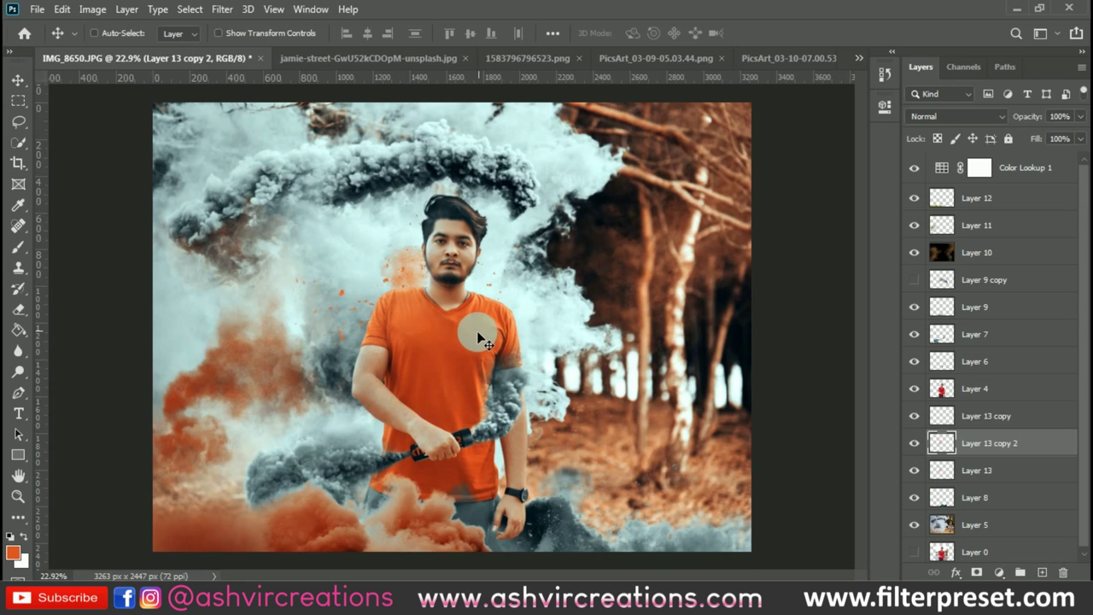
key(ctrl+t)
drag(416, 374, 432, 533)
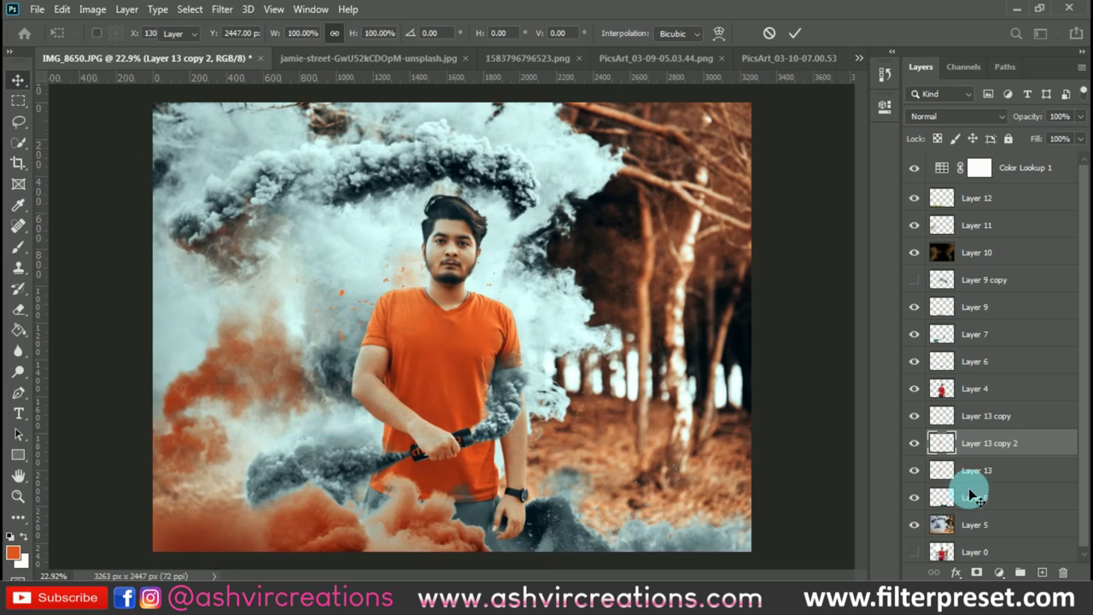
Step: Place Layer 13 copy 2 directly below Color Lookup 1 and move its particles over the lower smoke, at about X 1706, Y 2375 px
click(996, 445)
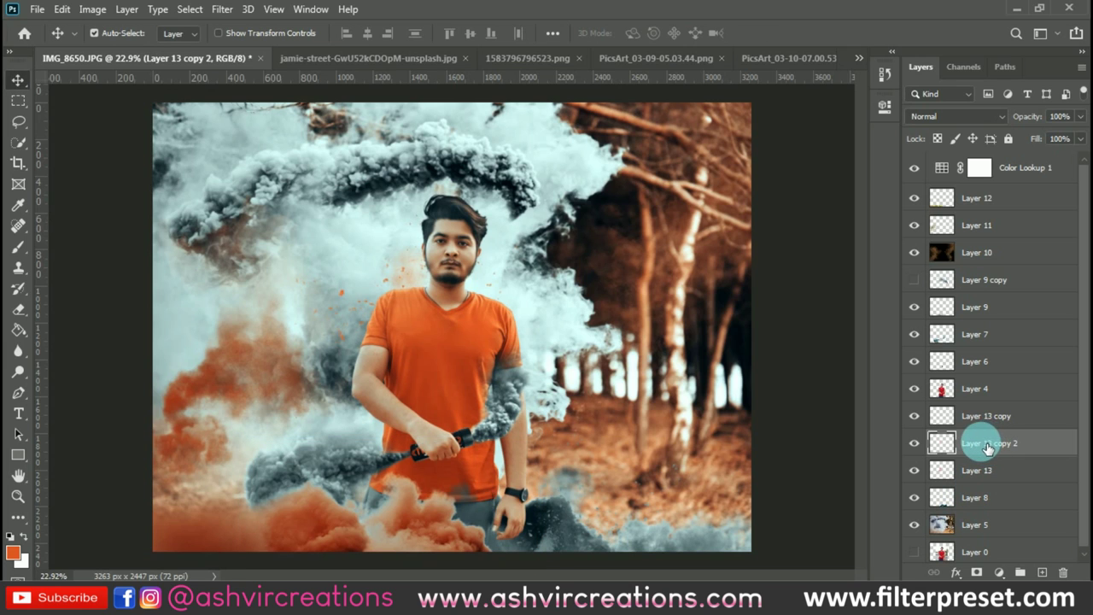
drag(994, 434, 1003, 181)
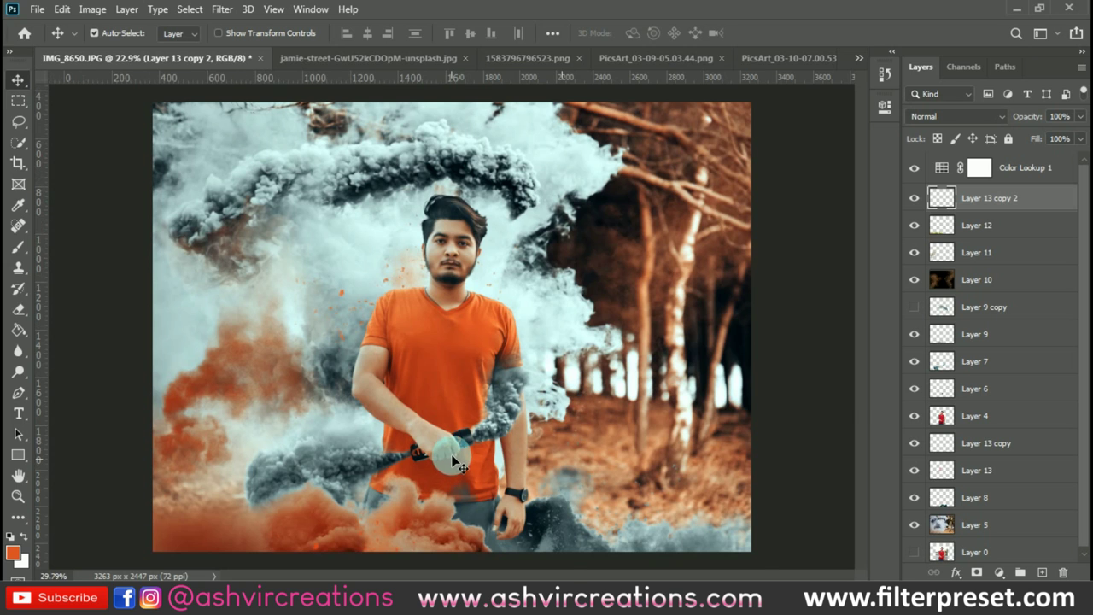
scroll(450, 456, up, 1)
scroll(474, 444, down, 3)
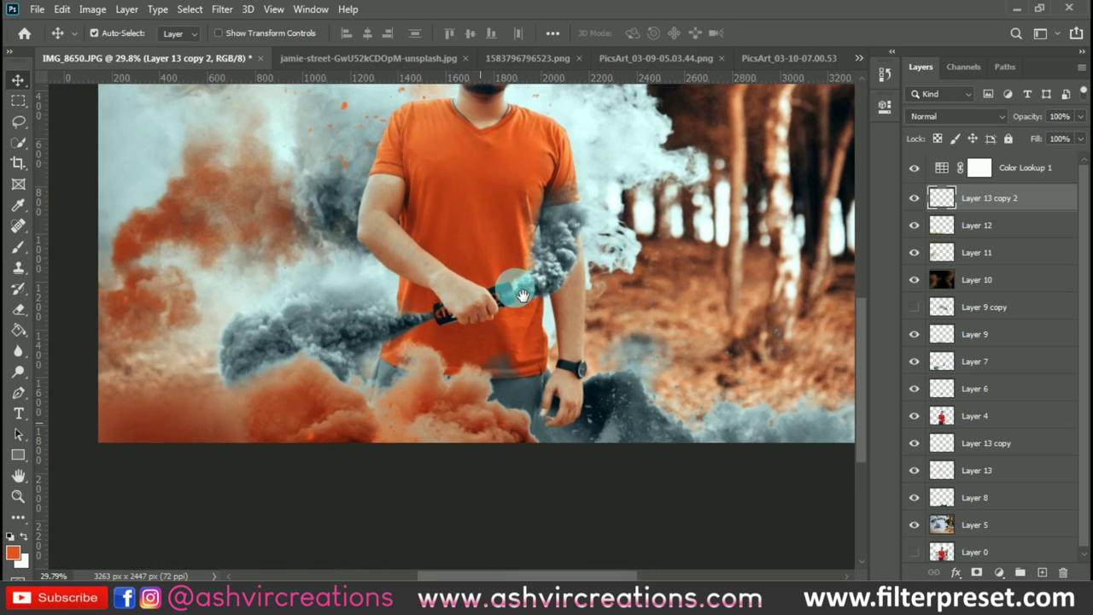
key(ctrl+t)
drag(462, 427, 556, 406)
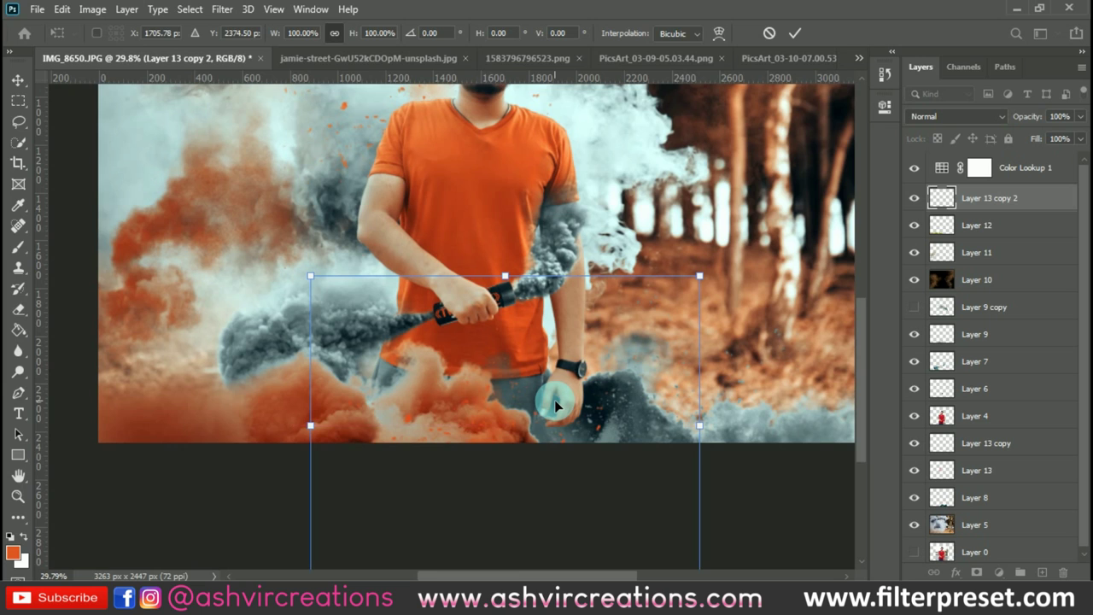
key(Return)
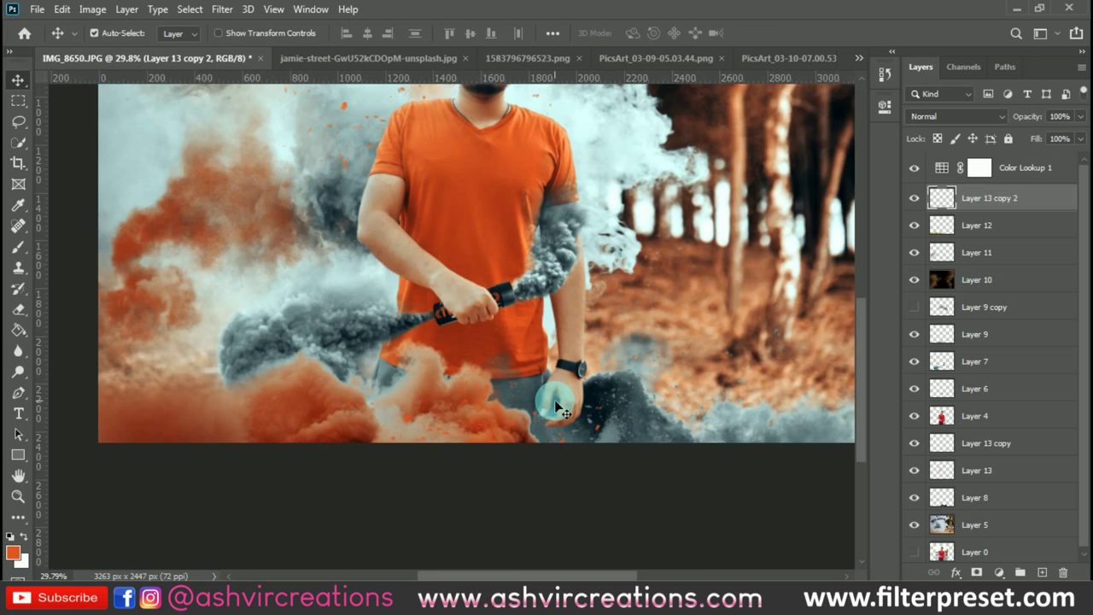
Step: Reduce the saturation of the particles on Layer 13 copy 2 to -28 with Hue/Saturation
key(ctrl+u)
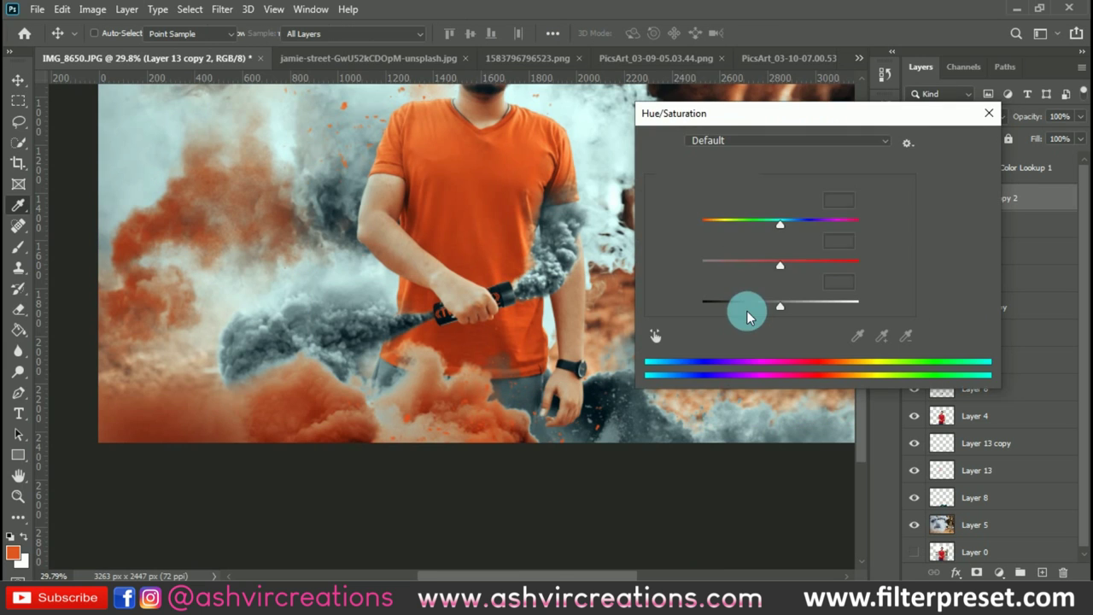
click(763, 267)
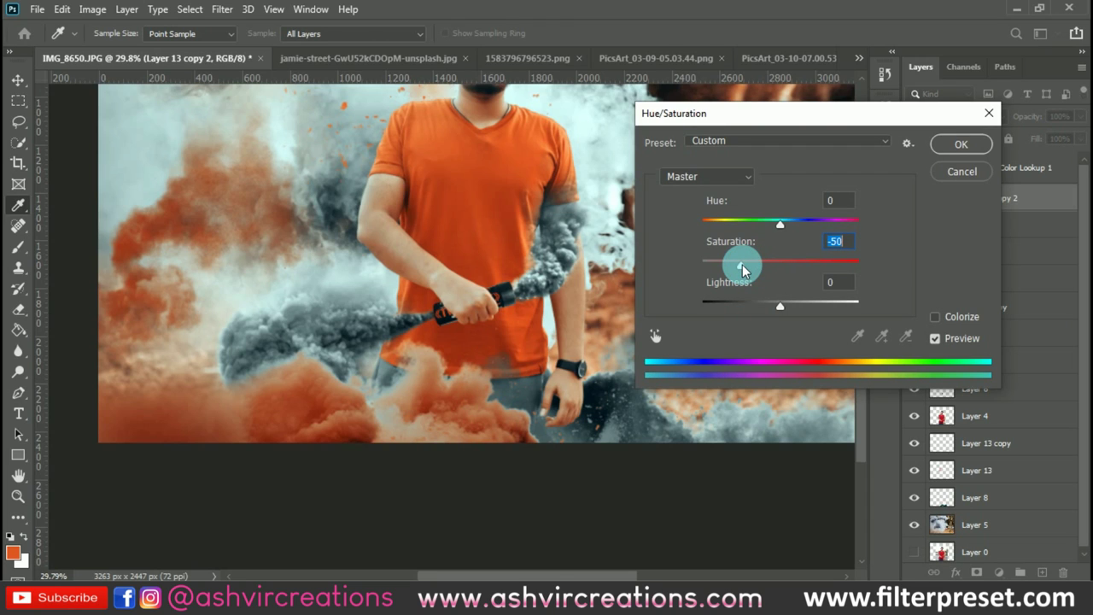
drag(742, 267, 759, 266)
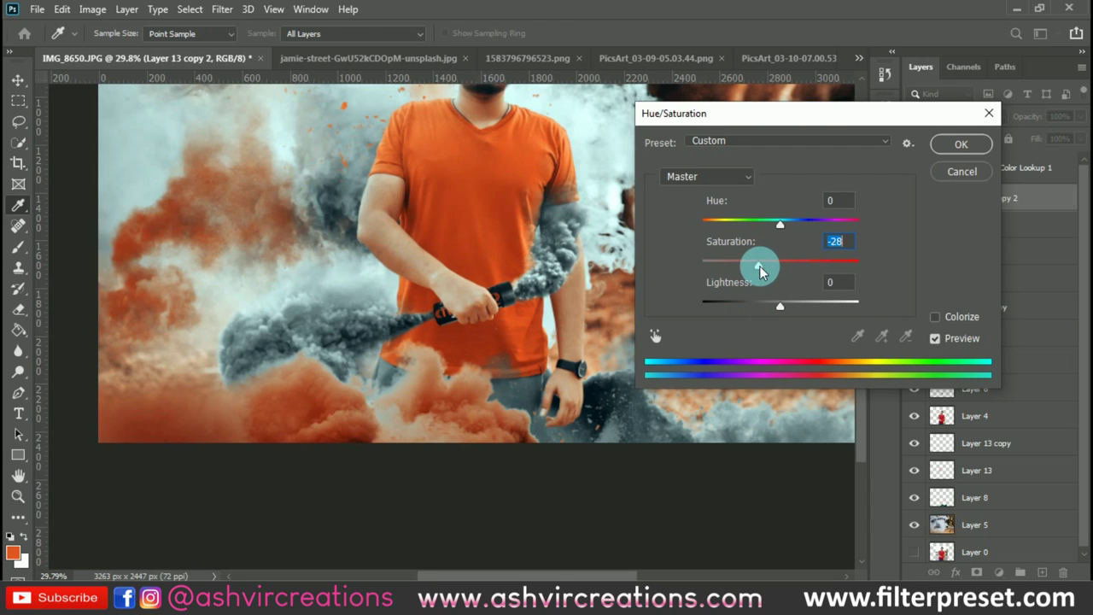
click(954, 145)
key(v)
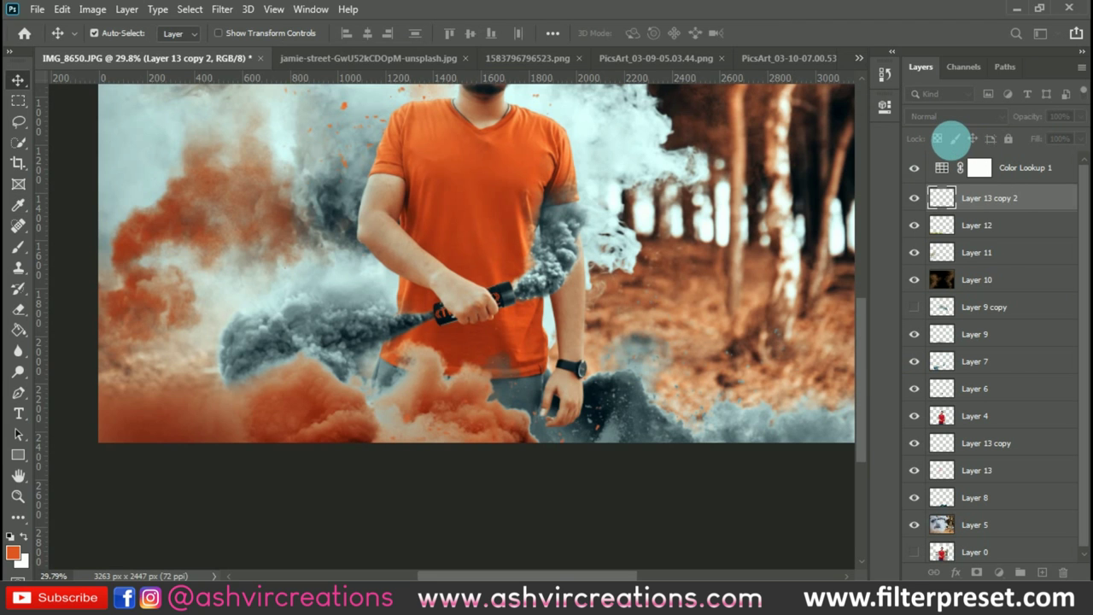
key(ctrl+0)
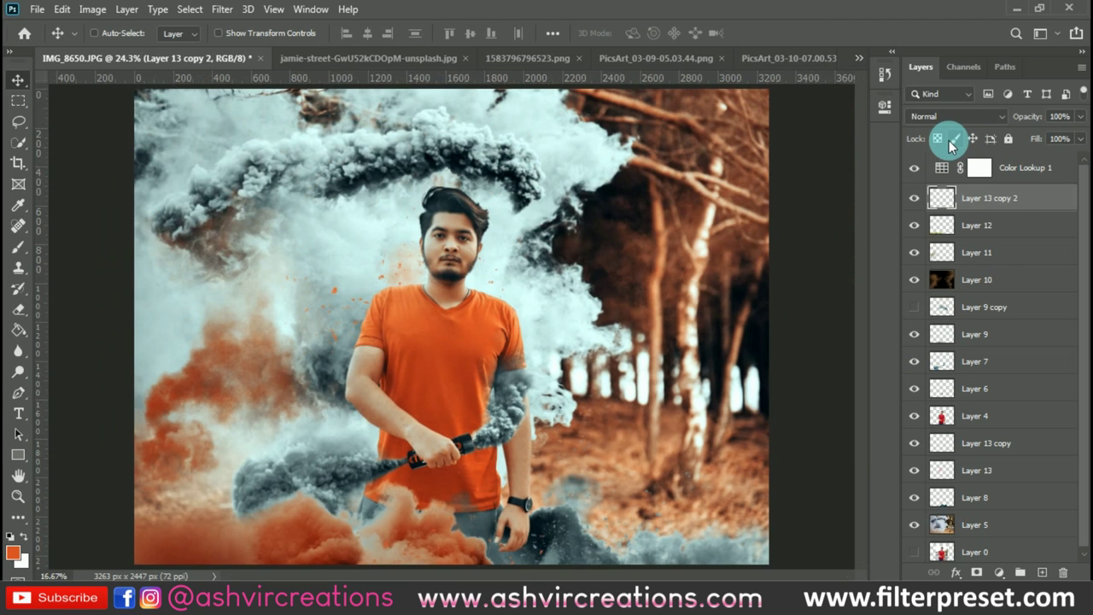
key(ctrl+minus)
key(ctrl+0)
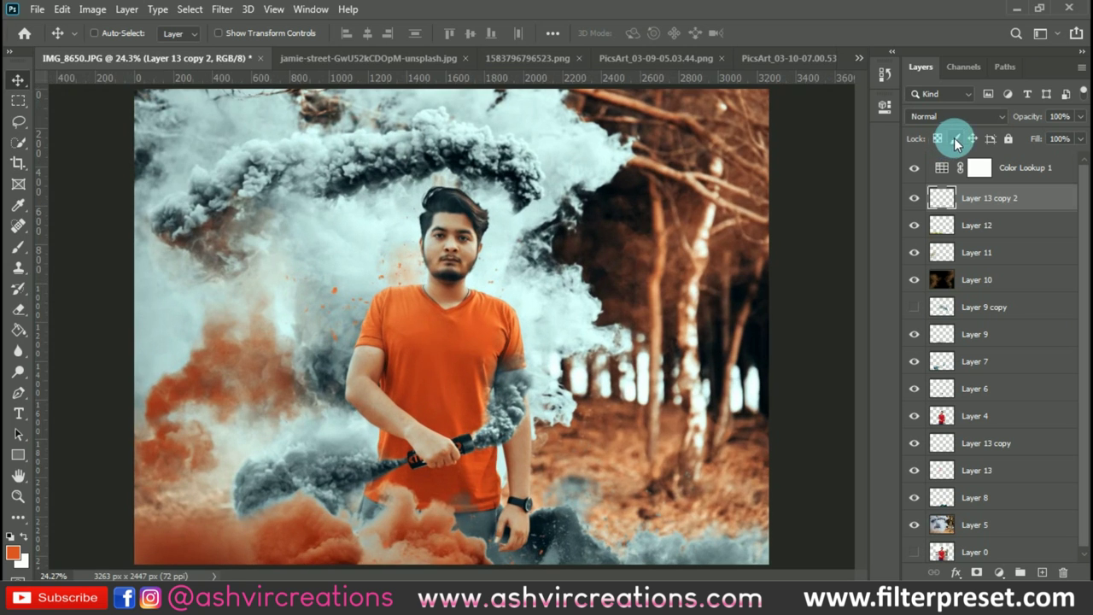
Step: Adjust Levels on Layer 4 with black input 1, midtone 1.06 and white input 248
ctrl+click(978, 471)
ctrl+click(979, 418)
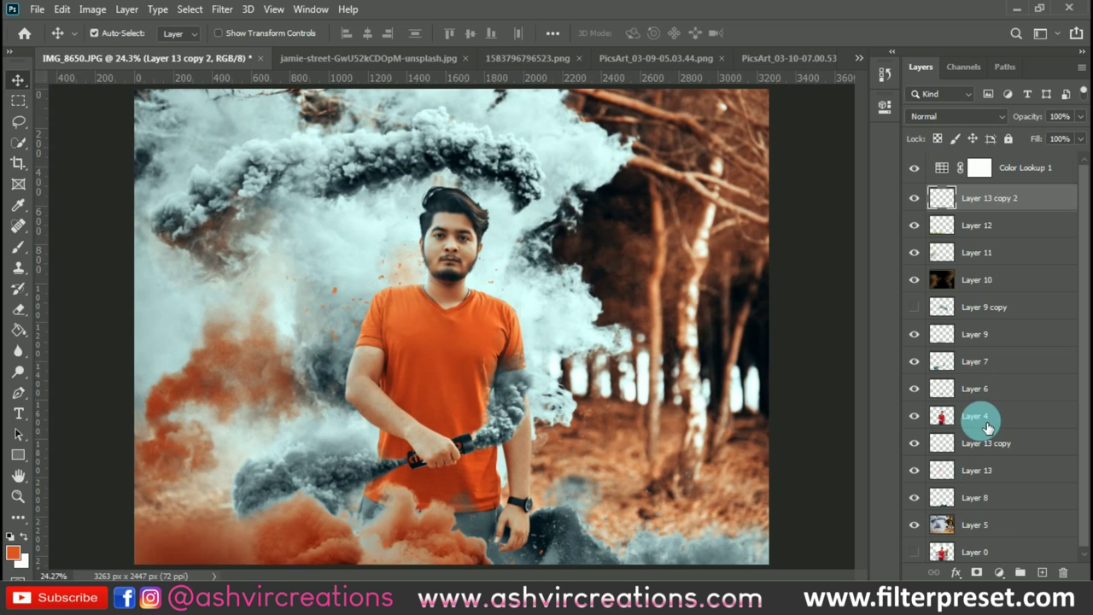
click(986, 424)
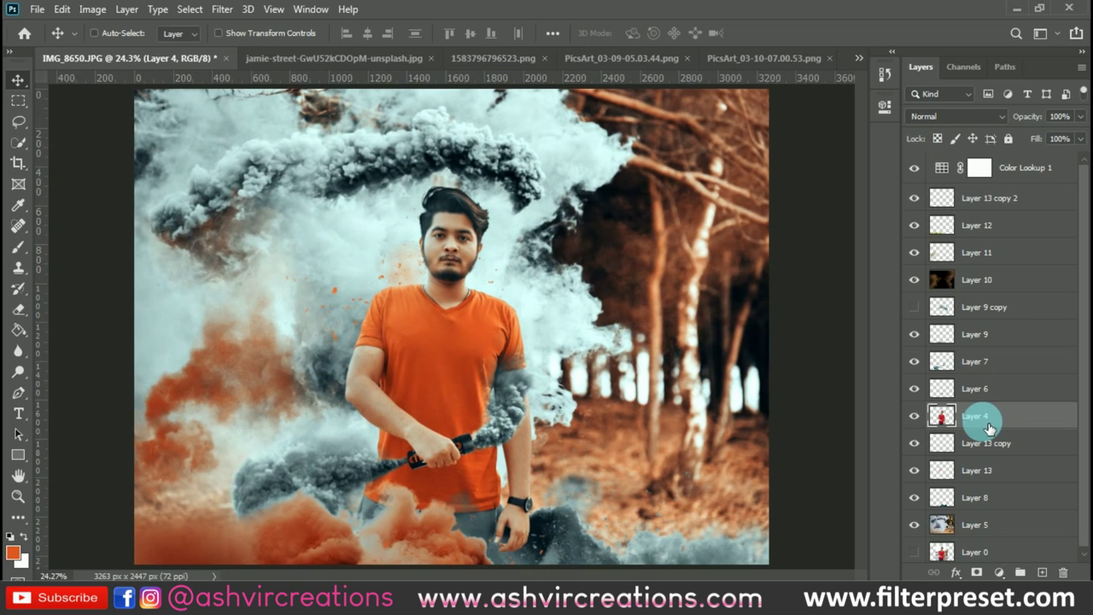
key(ctrl+l)
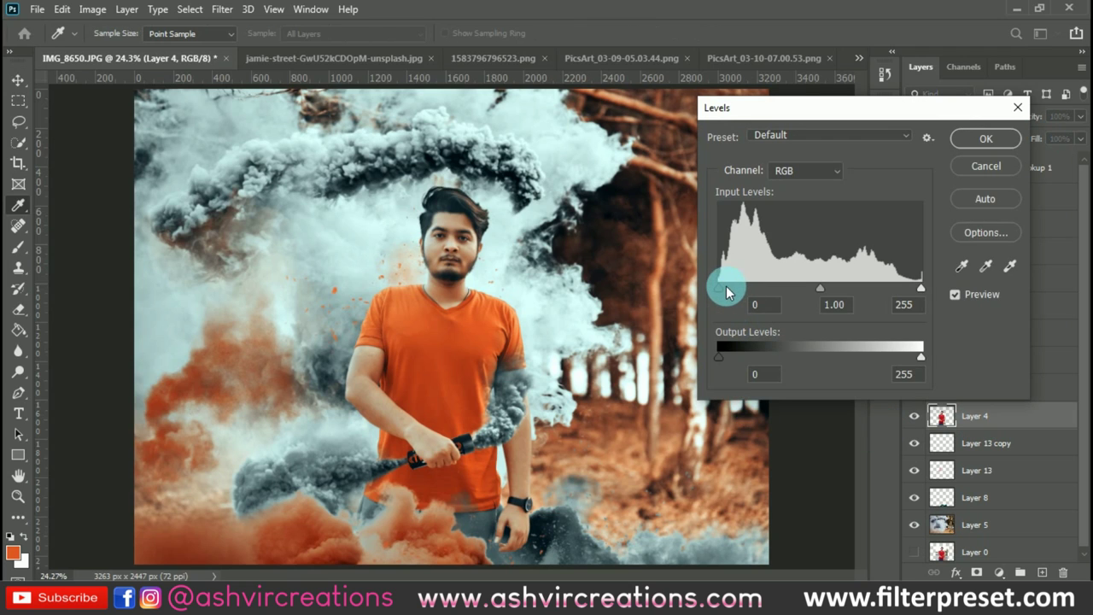
drag(726, 286, 726, 286)
drag(723, 287, 720, 288)
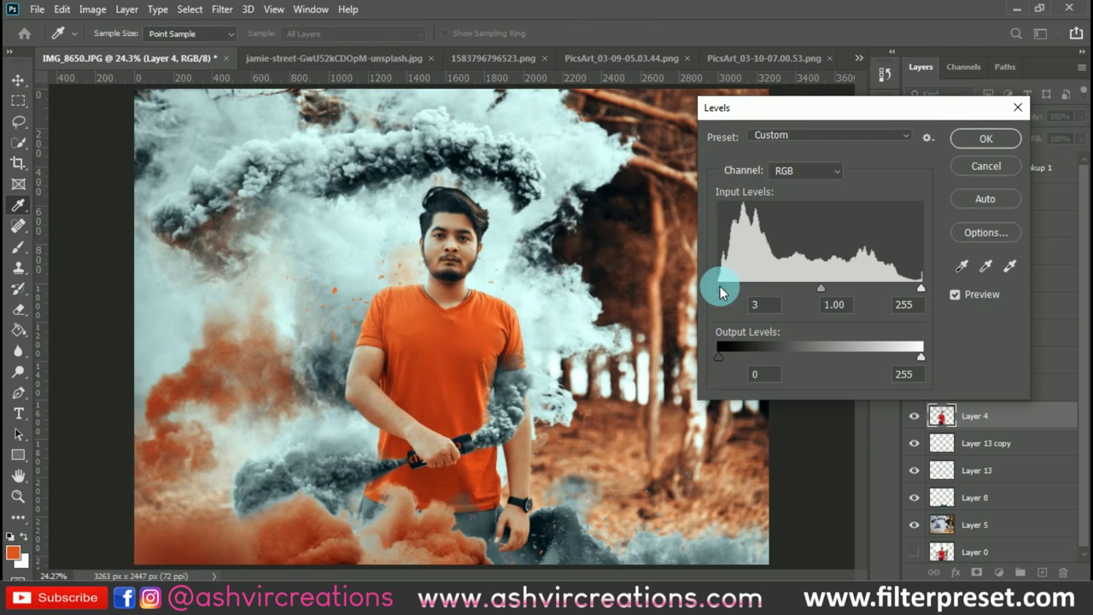
drag(812, 288, 814, 288)
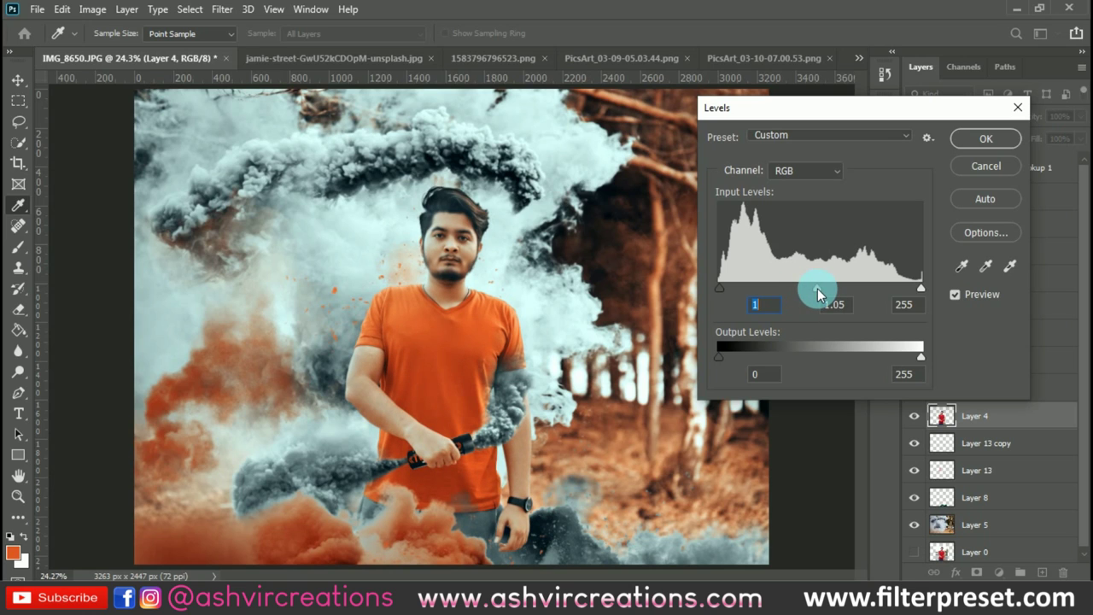
drag(920, 288, 917, 290)
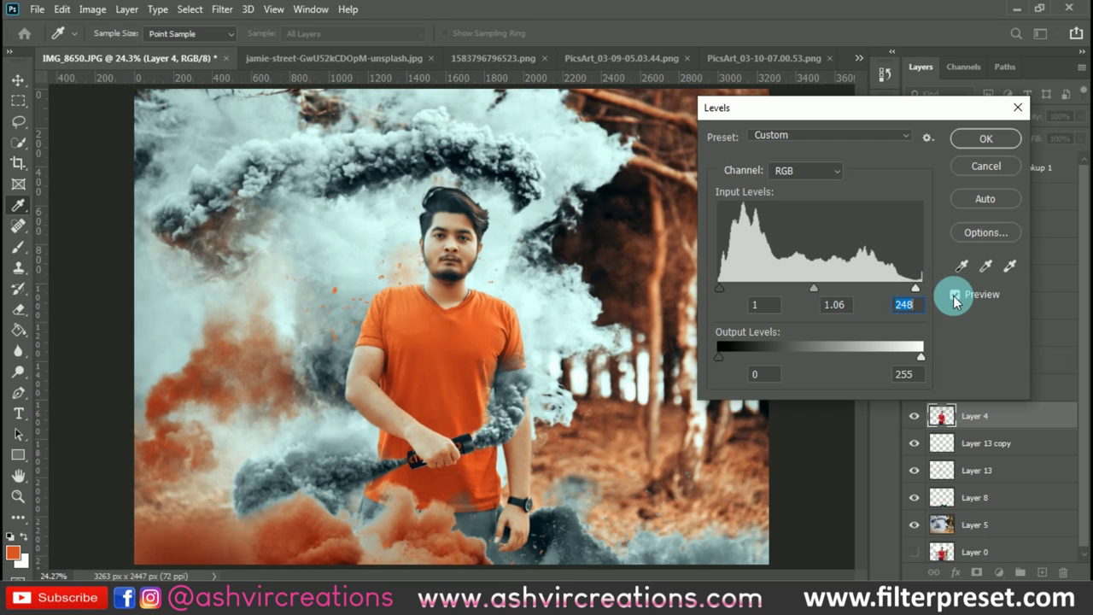
click(955, 296)
click(955, 296)
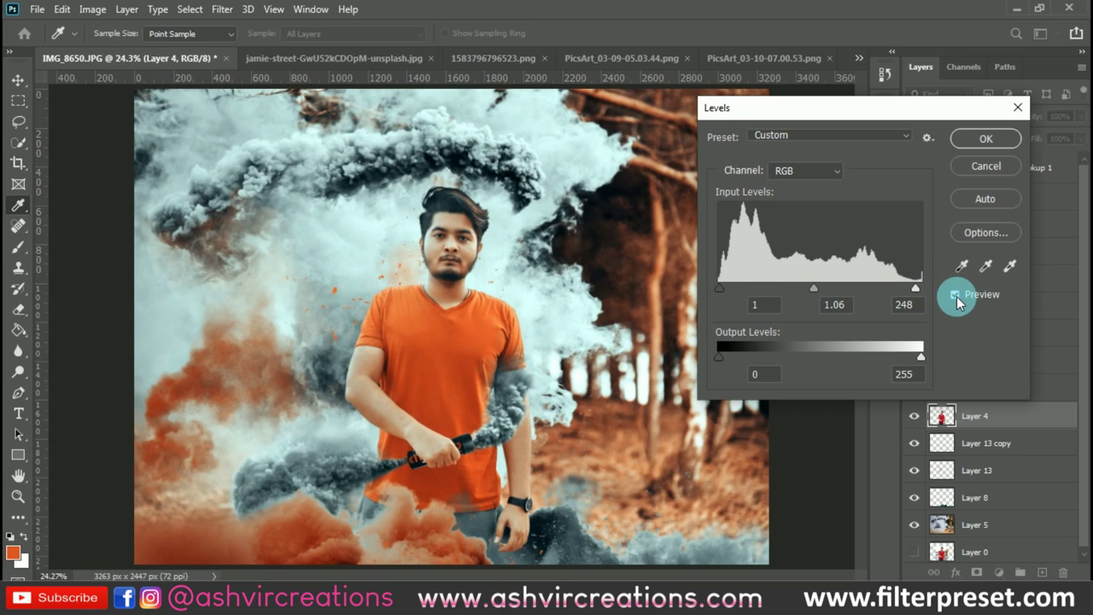
click(983, 137)
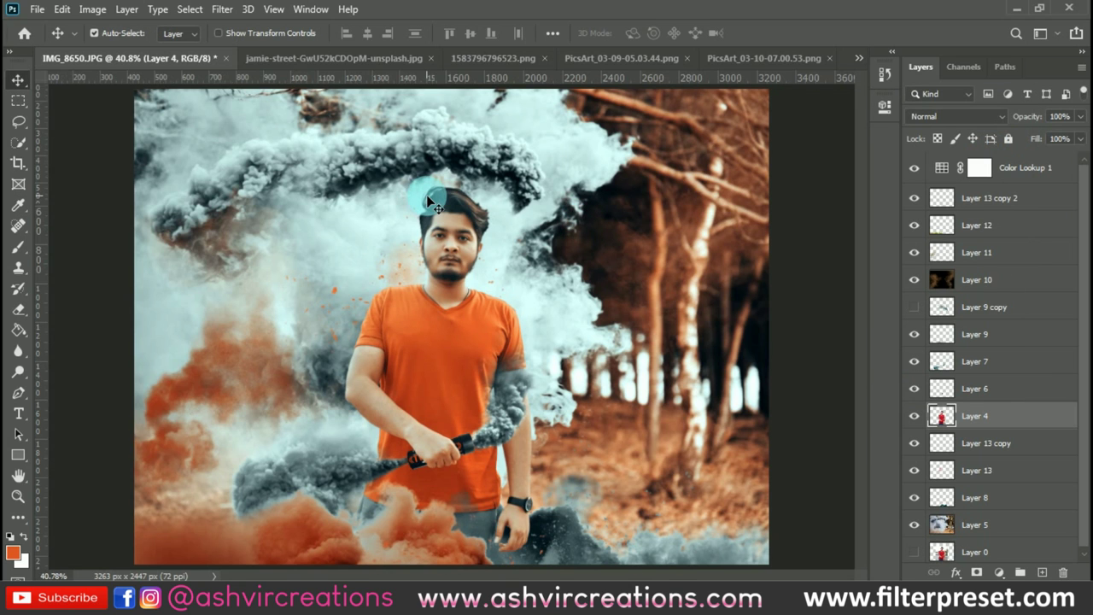
Step: Open the blue smoke image maxresdefault.jpg from the 3d smoke Bomb Editing folder
scroll(426, 195, up, 3)
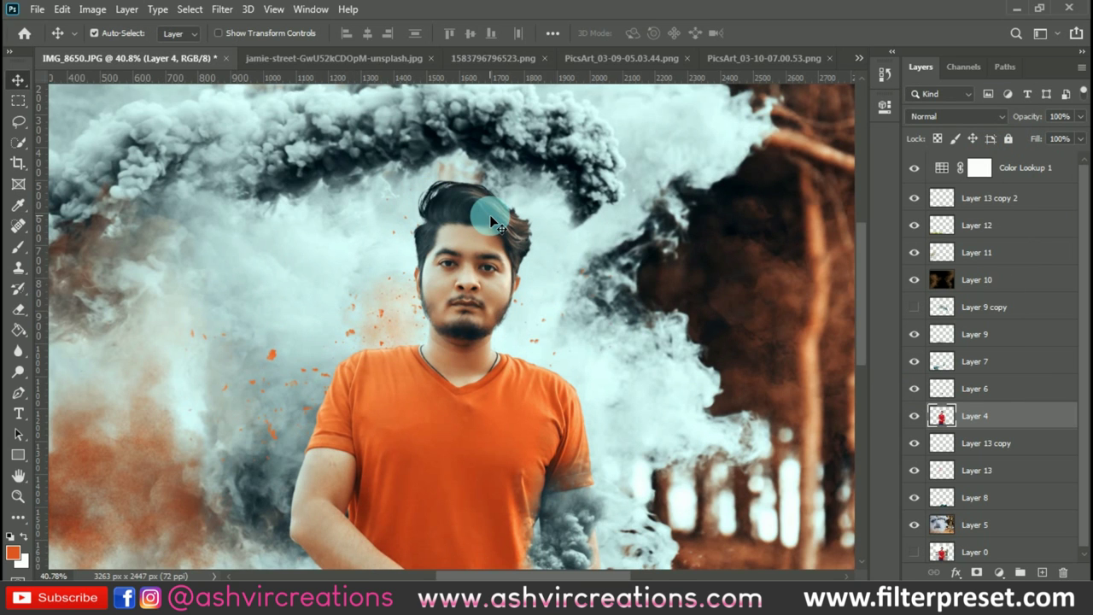
scroll(492, 220, down, 4)
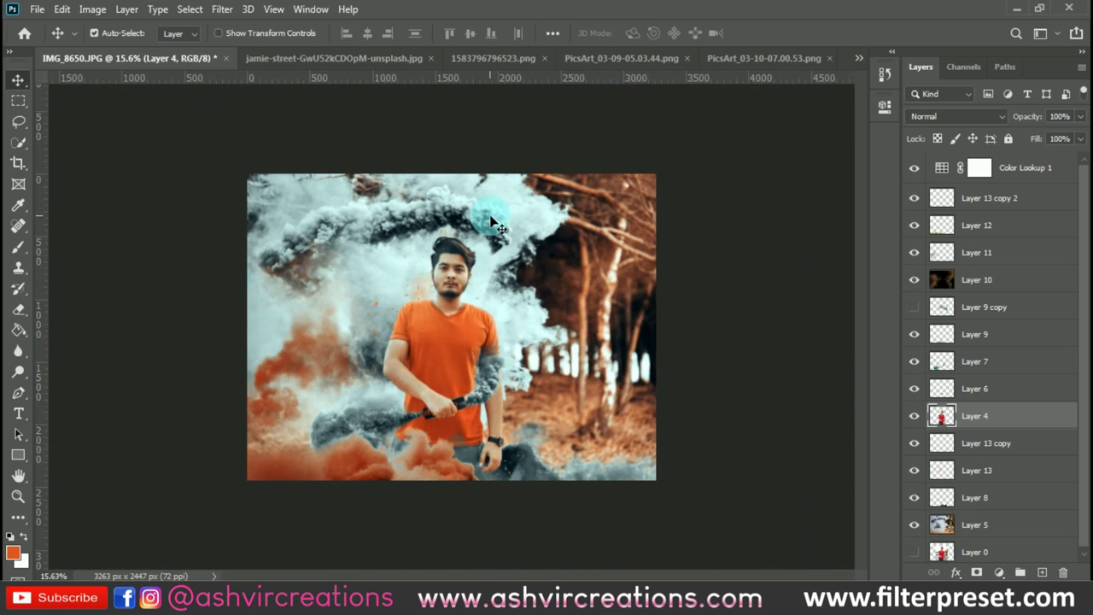
scroll(494, 223, up, 1)
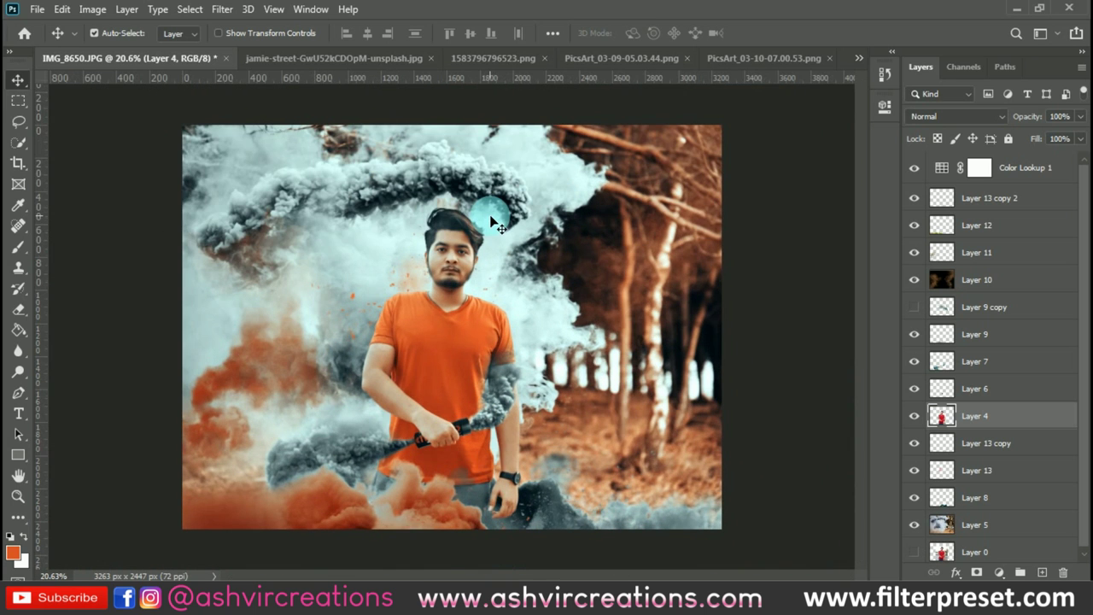
click(1033, 171)
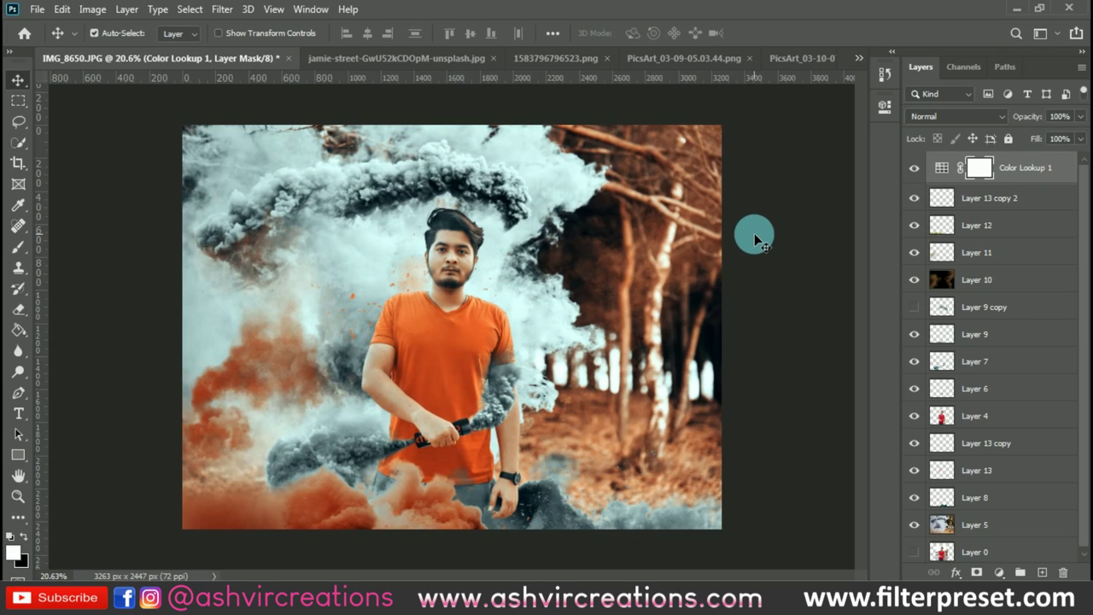
click(37, 10)
key(Escape)
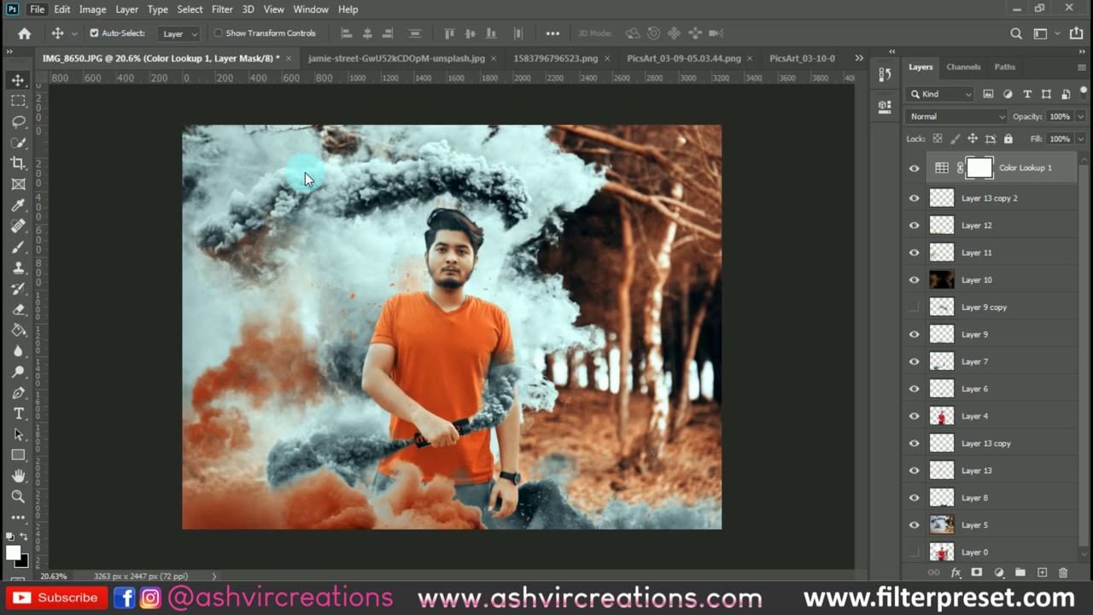
key(ctrl+o)
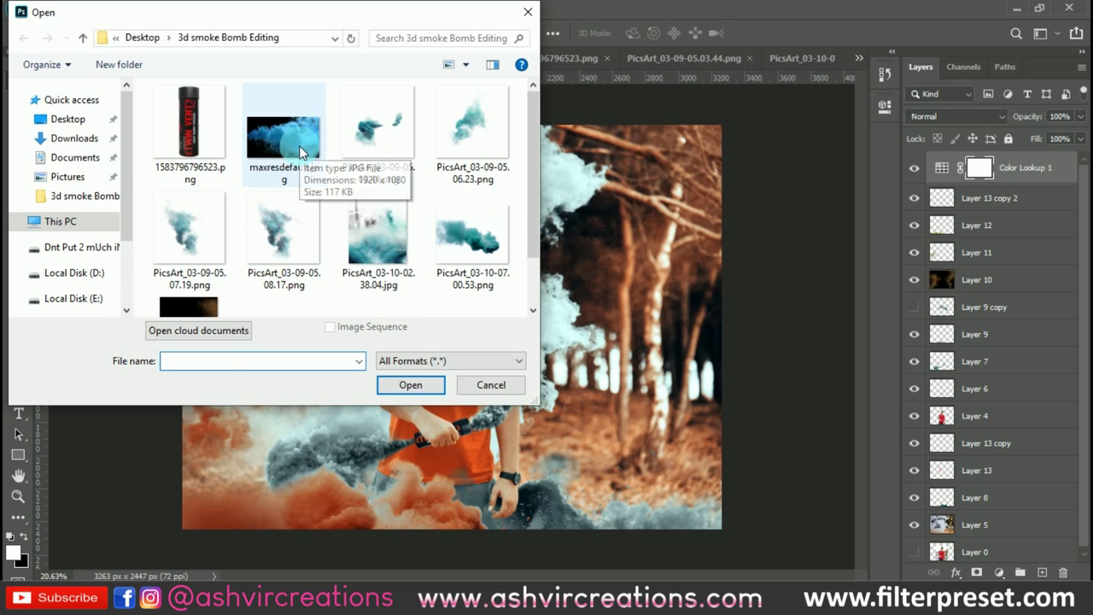
double_click(299, 152)
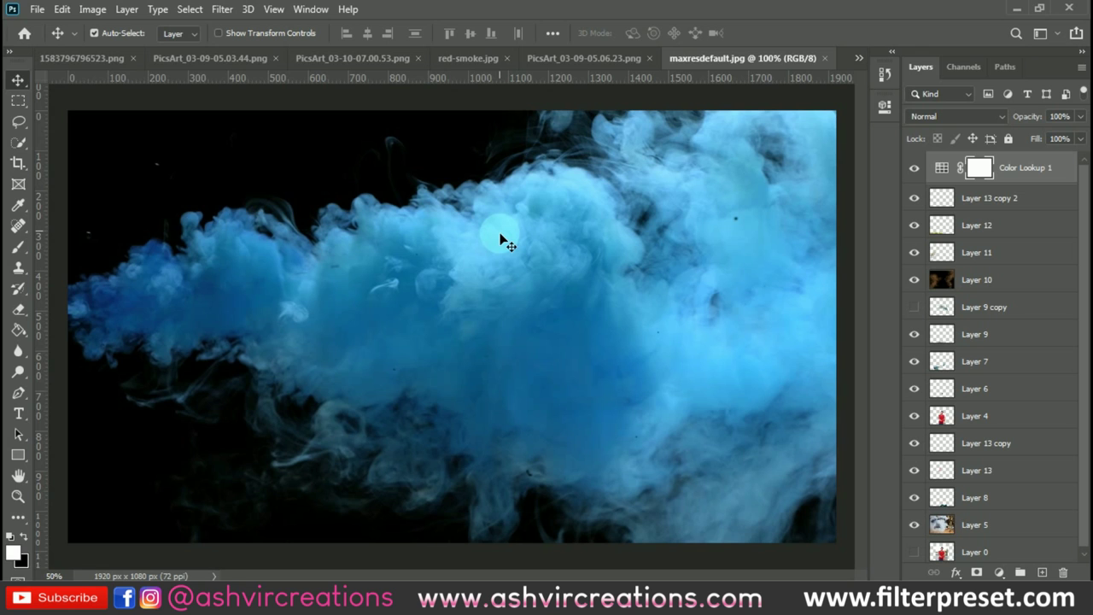
Step: Copy the whole blue smoke image into IMG_8650.JPG directly above Layer 13 copy 2 and set its blend mode to Screen
key(ctrl+a)
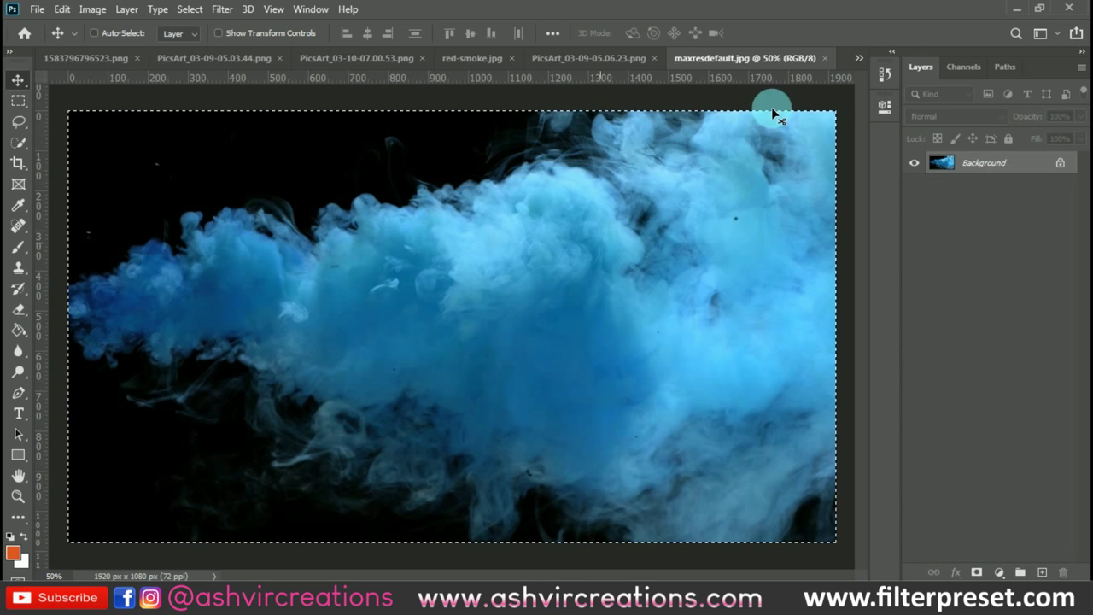
click(859, 59)
click(832, 65)
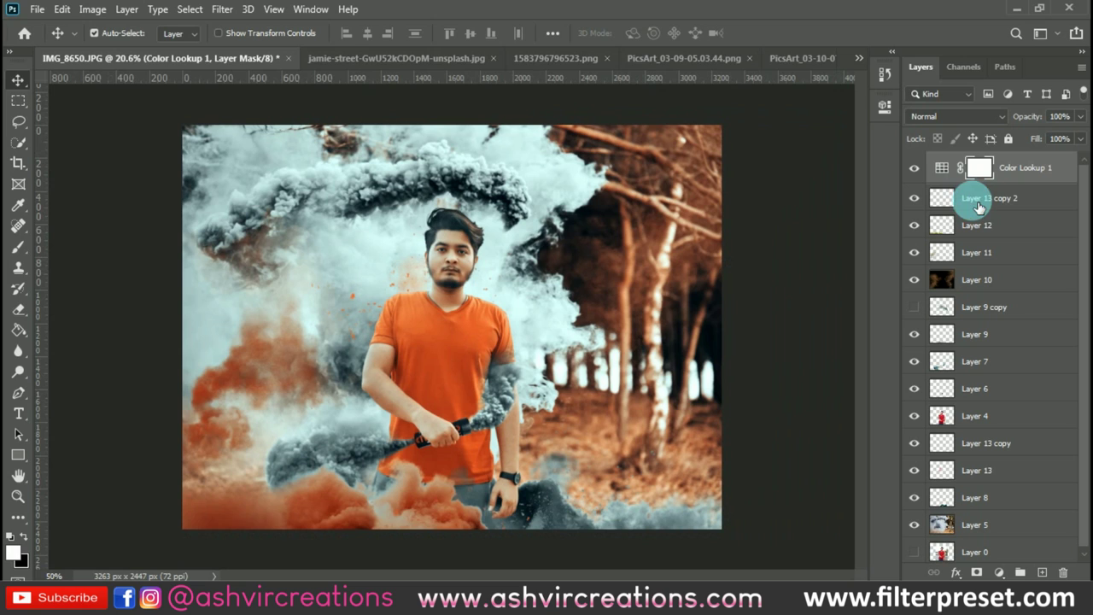
click(978, 204)
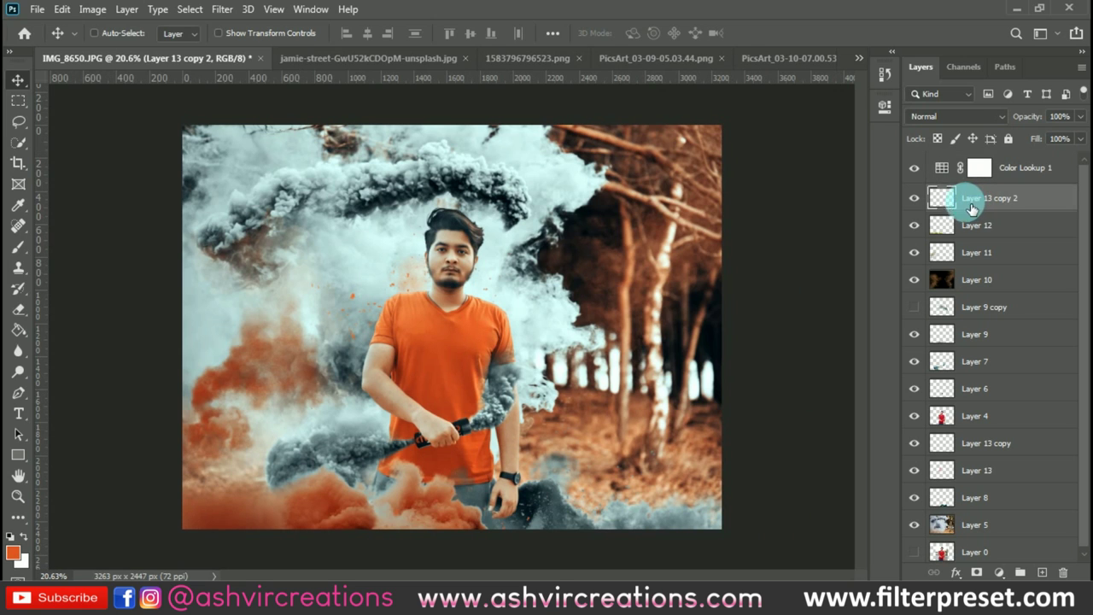
key(ctrl+v)
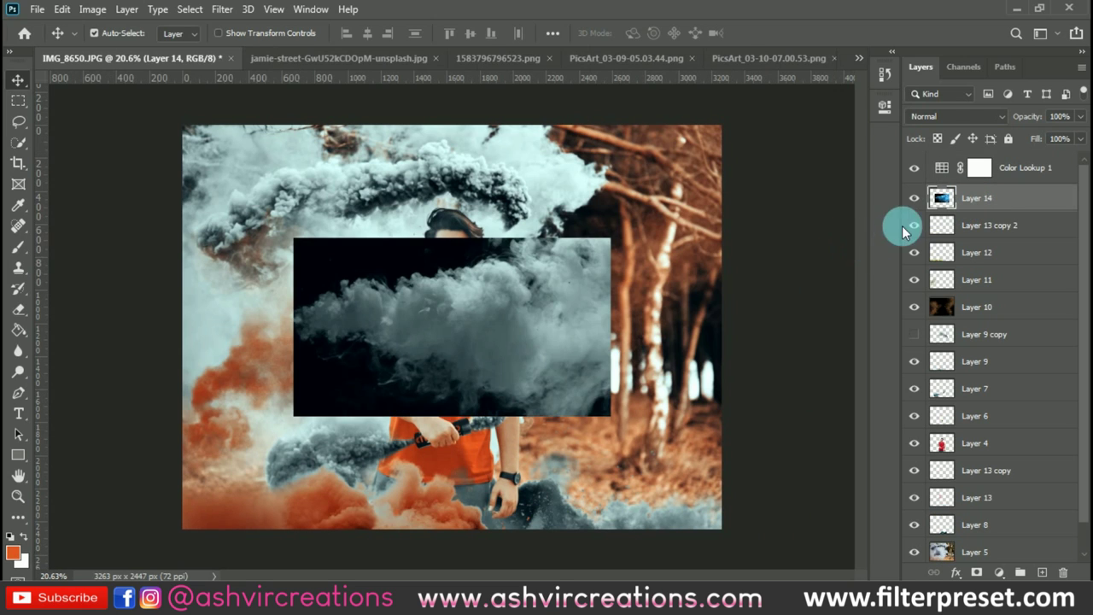
click(944, 114)
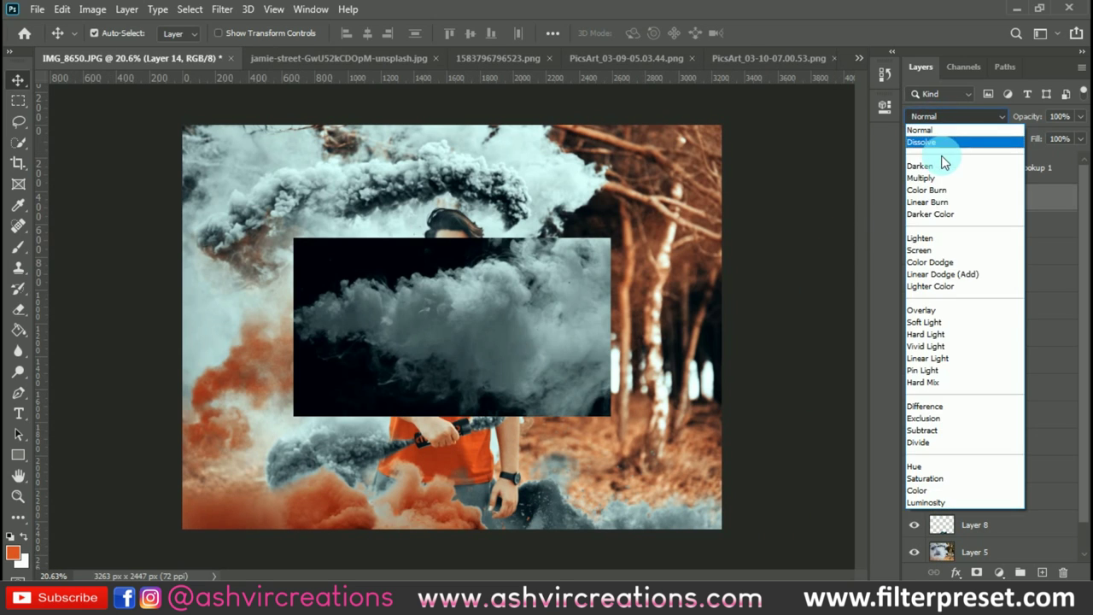
click(918, 249)
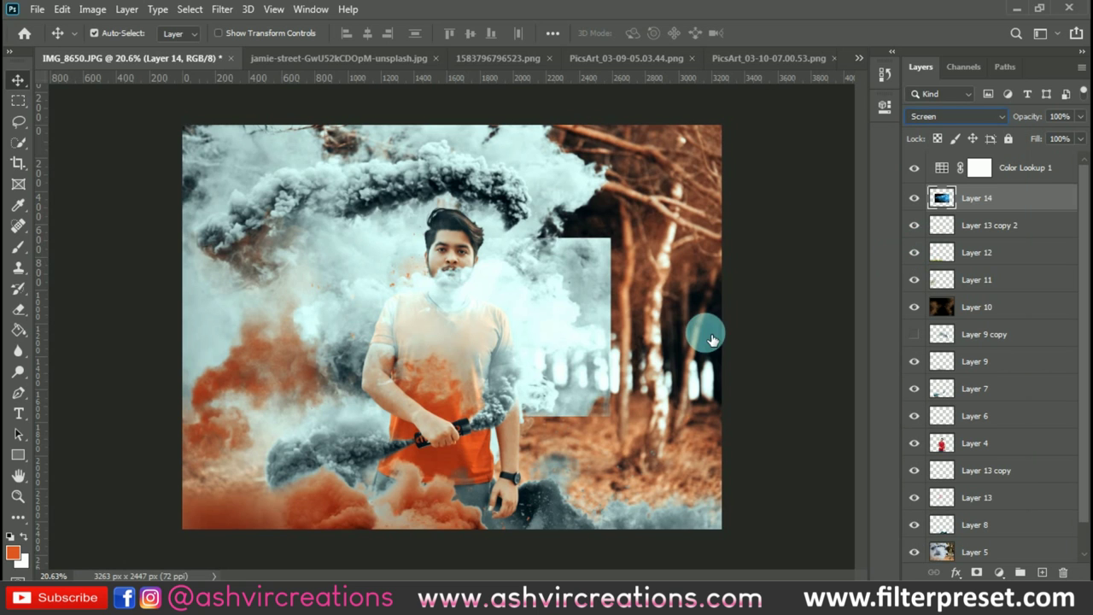
Step: Flip Layer 14's smoke horizontally, tilt it about 8° counter-clockwise and place it over the image's lower-left edge, at about X 253, Y 2623 px
key(ctrl+t)
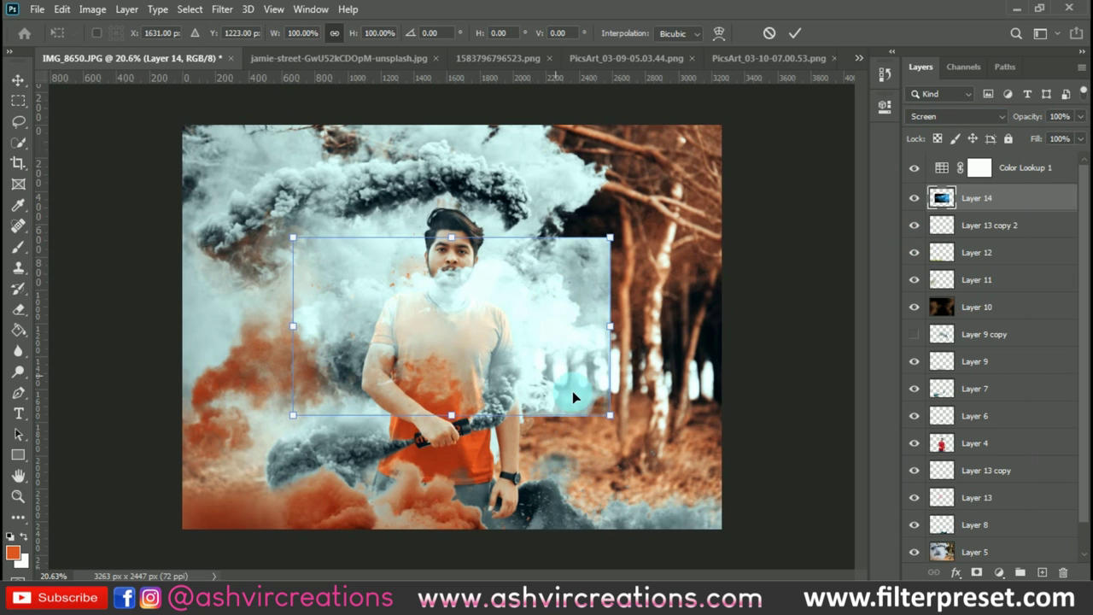
drag(572, 391, 416, 518)
right_click(430, 510)
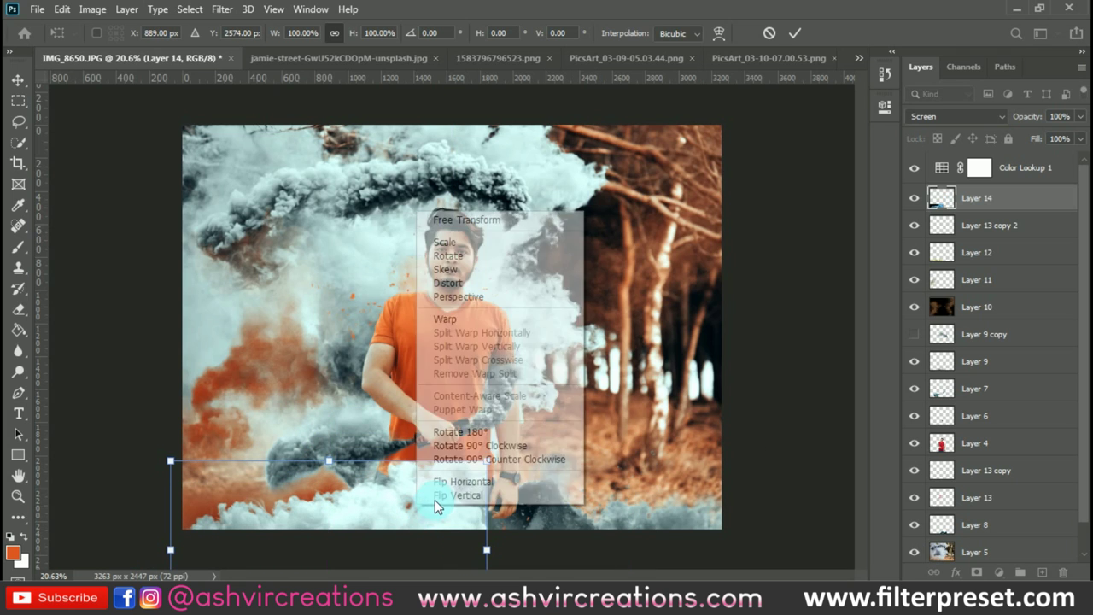
click(460, 482)
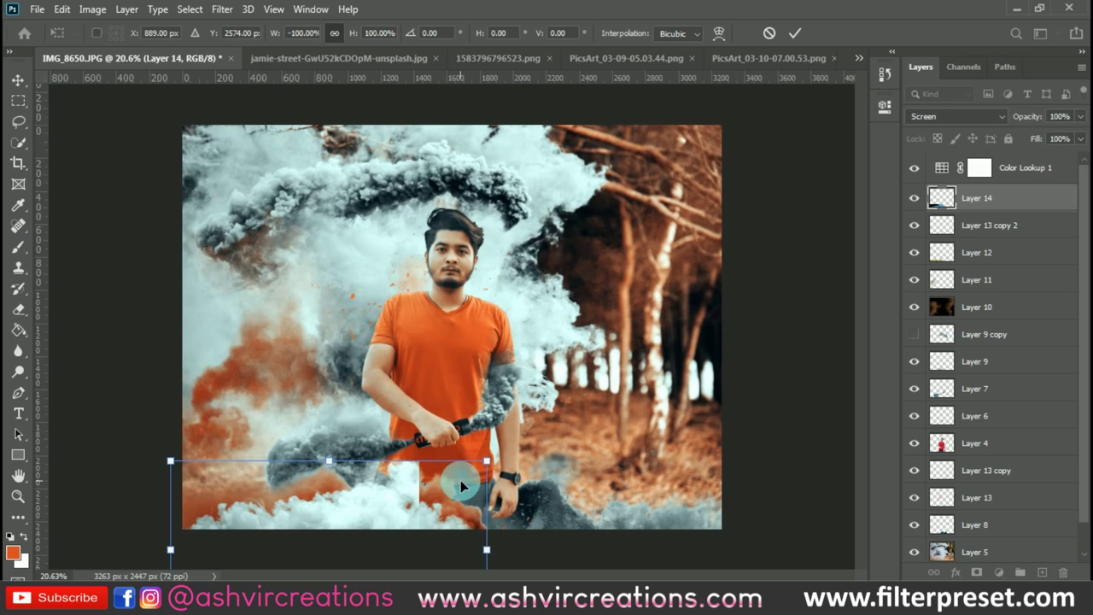
drag(462, 484, 298, 522)
drag(435, 444, 429, 443)
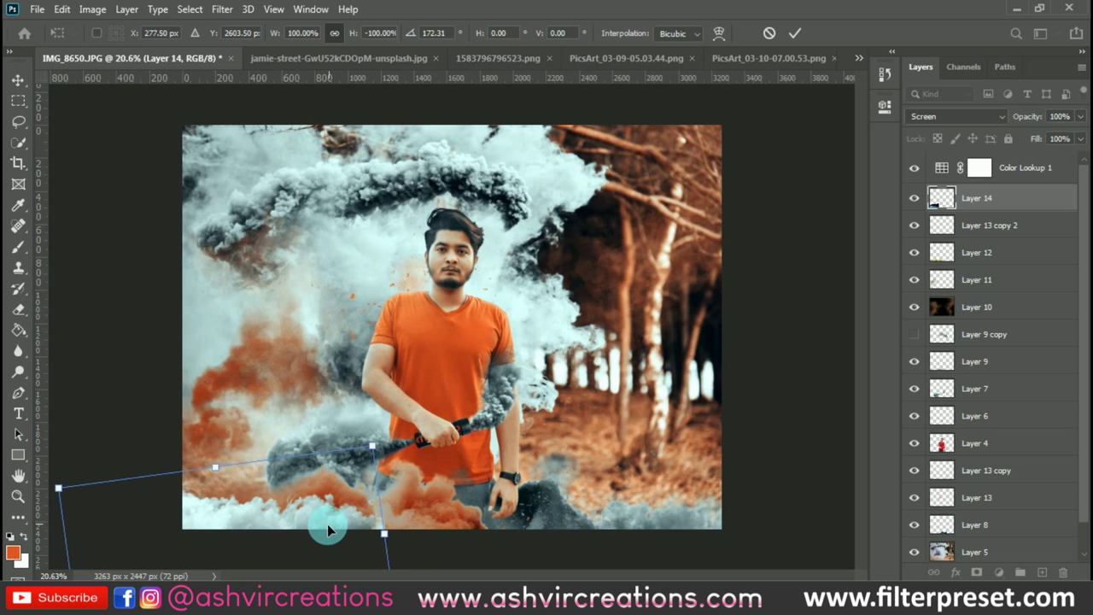
drag(330, 522, 330, 525)
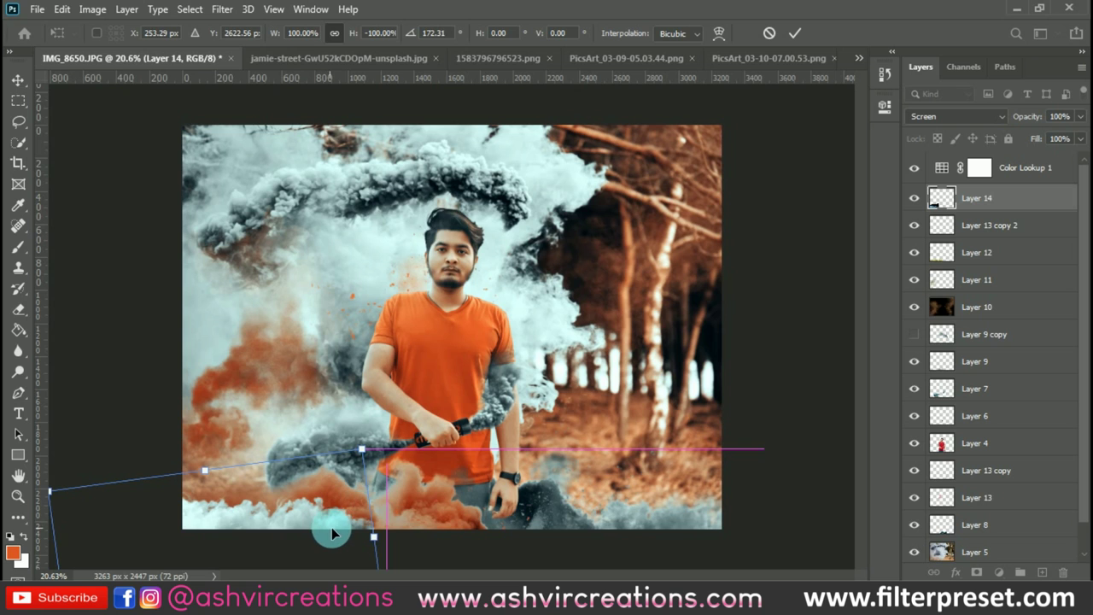
double_click(331, 523)
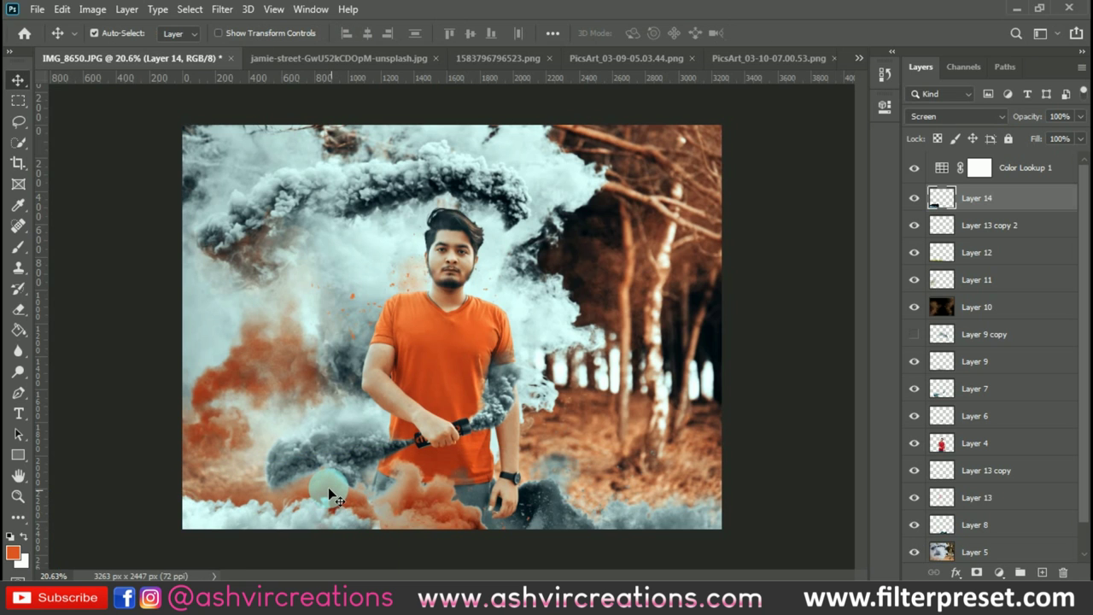
Step: Add a new empty layer directly above Layer 4, the cut-out man
scroll(328, 487, up, 1)
drag(329, 488, 373, 397)
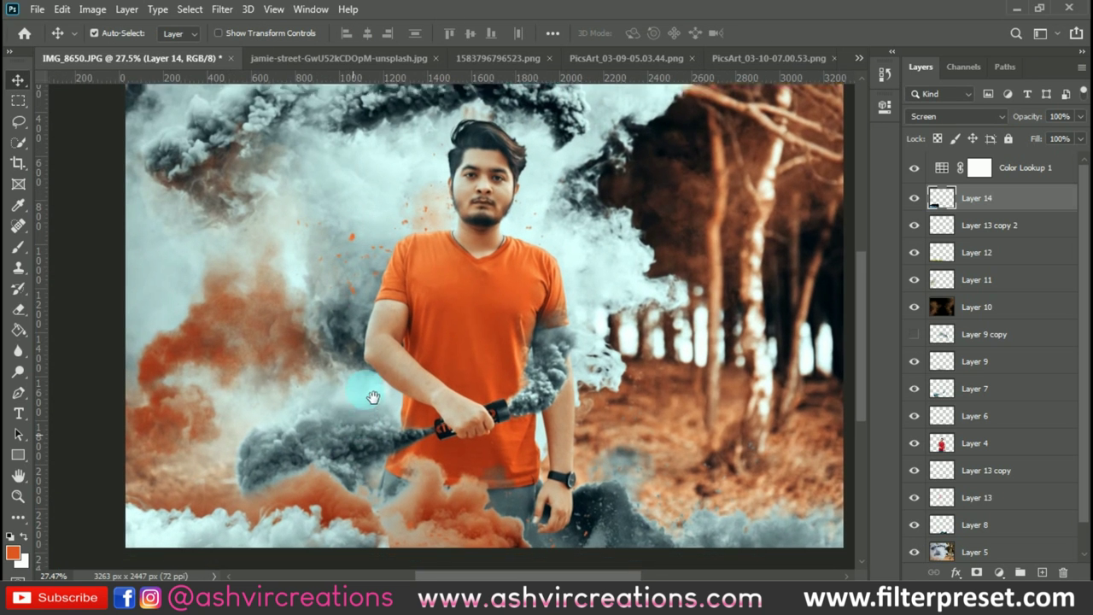
scroll(353, 417, up, 2)
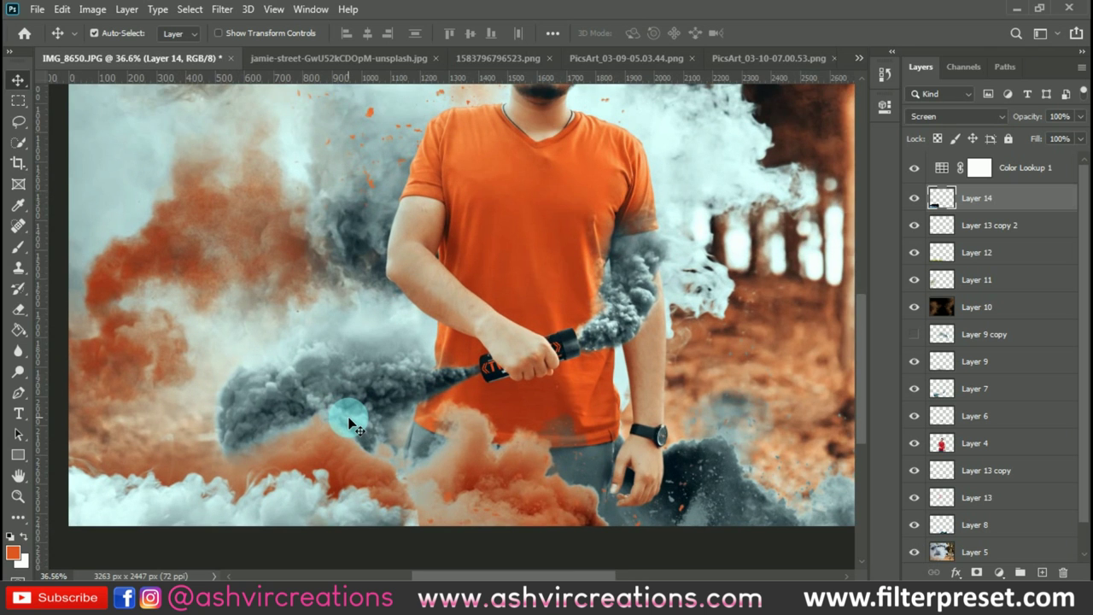
scroll(350, 422, down, 2)
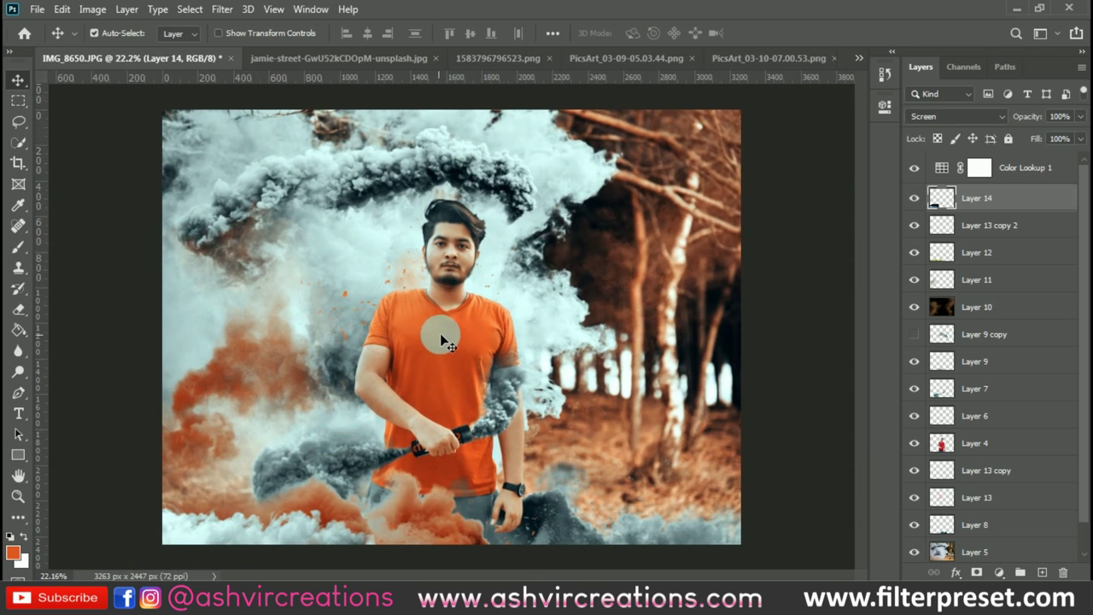
scroll(444, 218, up, 1)
click(458, 202)
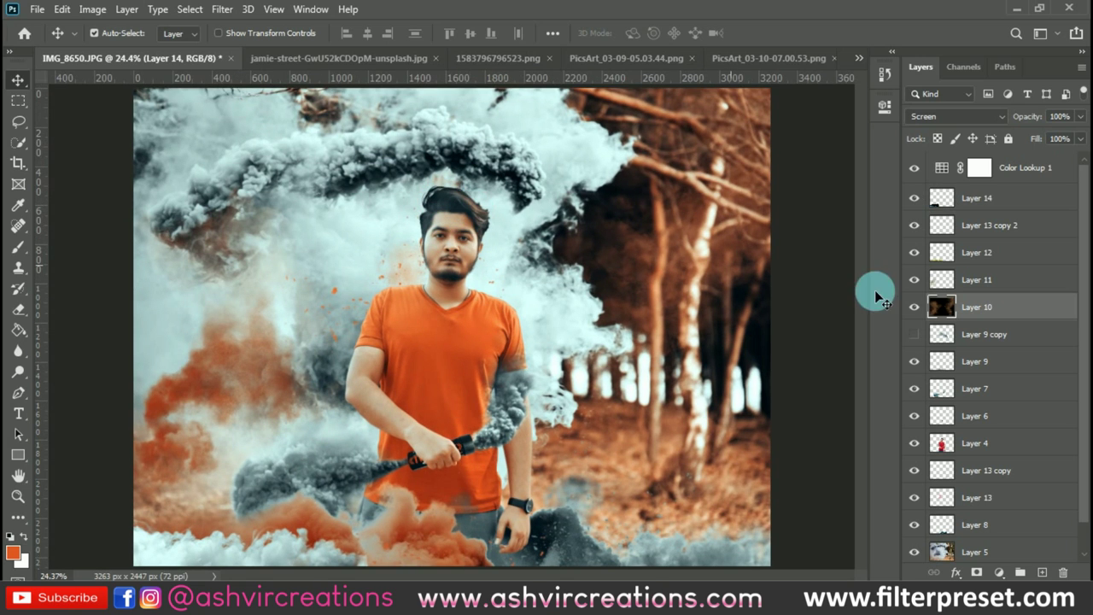
click(988, 453)
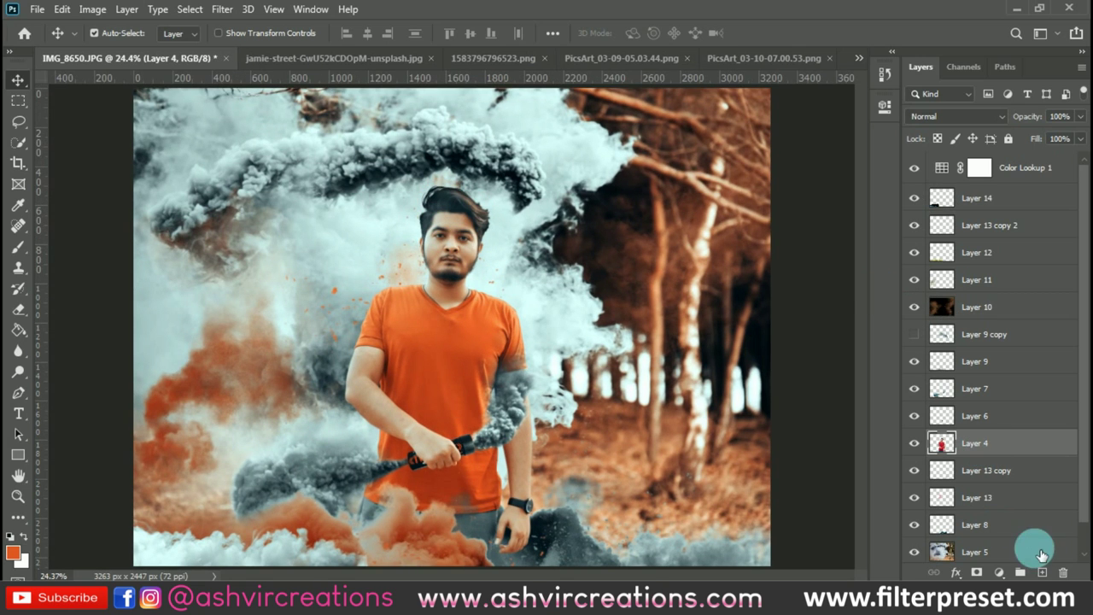
key(ctrl+shift+alt+n)
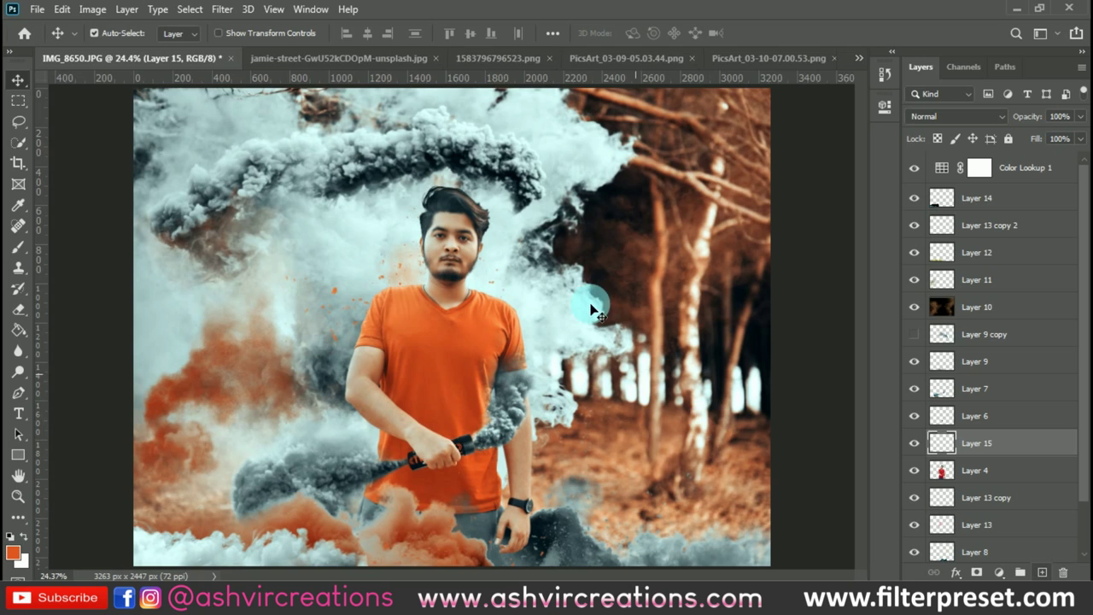
Step: Choose the Soft Round brush with 0% hardness for painting on Layer 15
key(b)
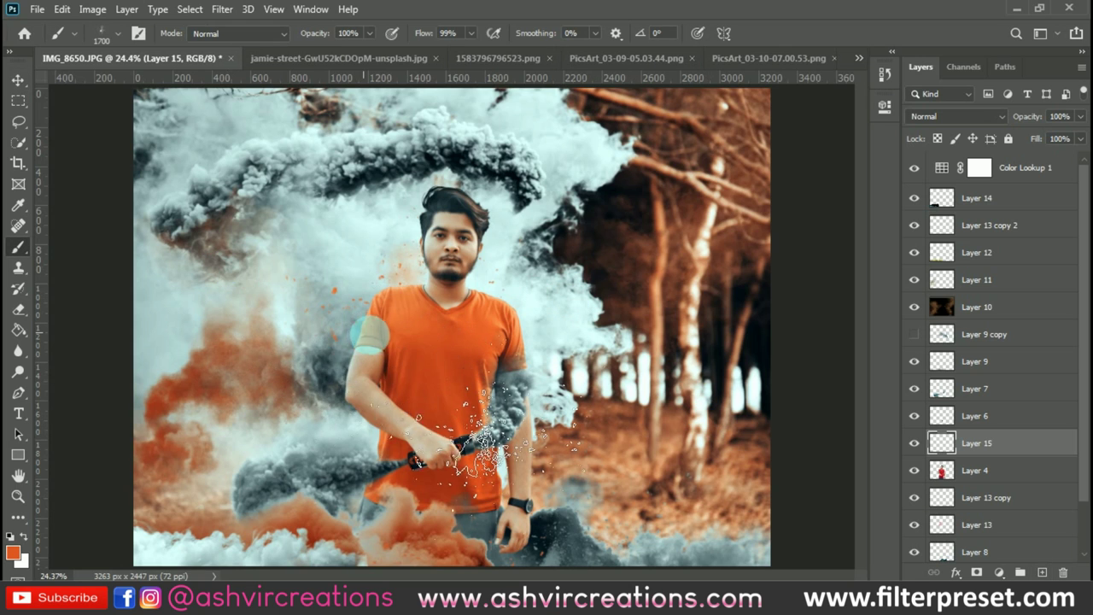
right_click(356, 328)
drag(425, 477, 429, 410)
click(381, 438)
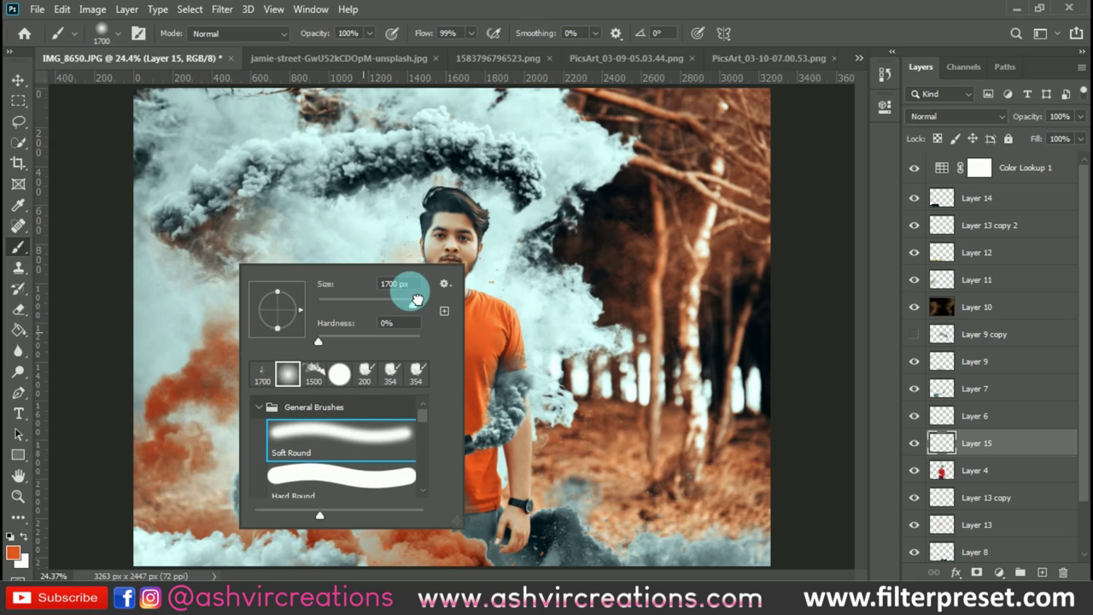
click(436, 205)
Step: Reduce the brush to 400 px and dab a soft pale cyan glow over the edge of the man's hair
key(bracketleft)
key(bracketleft)
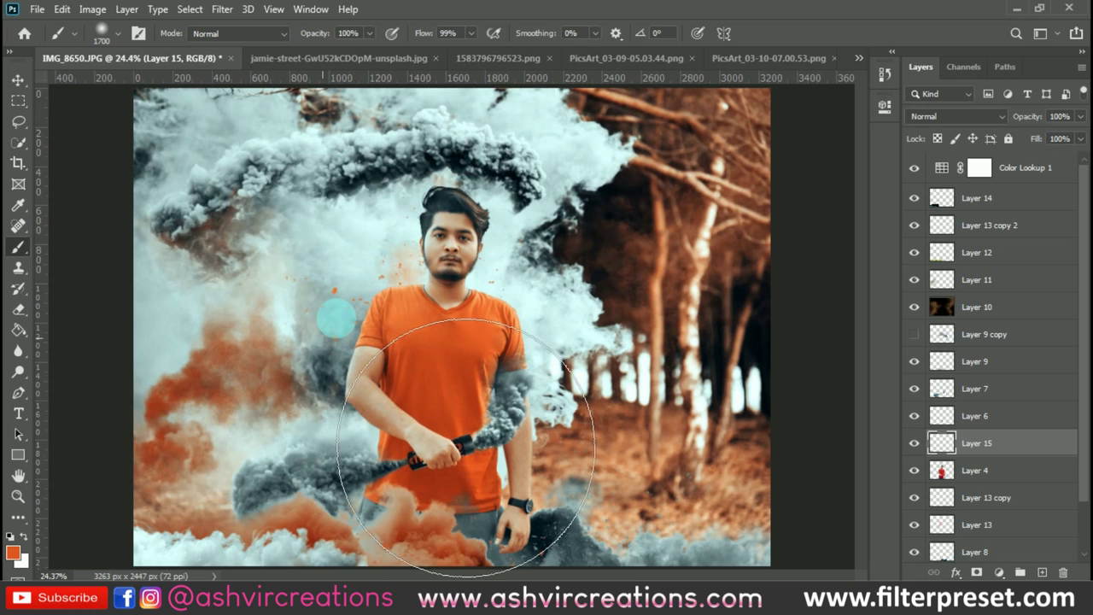
key(bracketleft)
key(bracketleft)
key(bracketleft)
key(bracketleft)
key(bracketleft)
key(bracketleft)
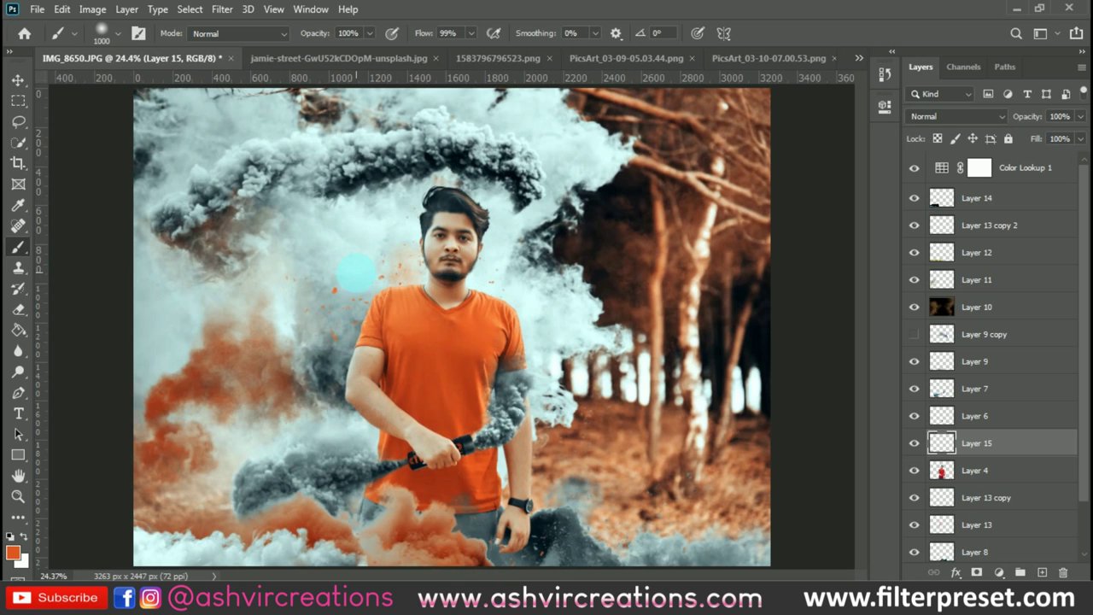
key(bracketleft)
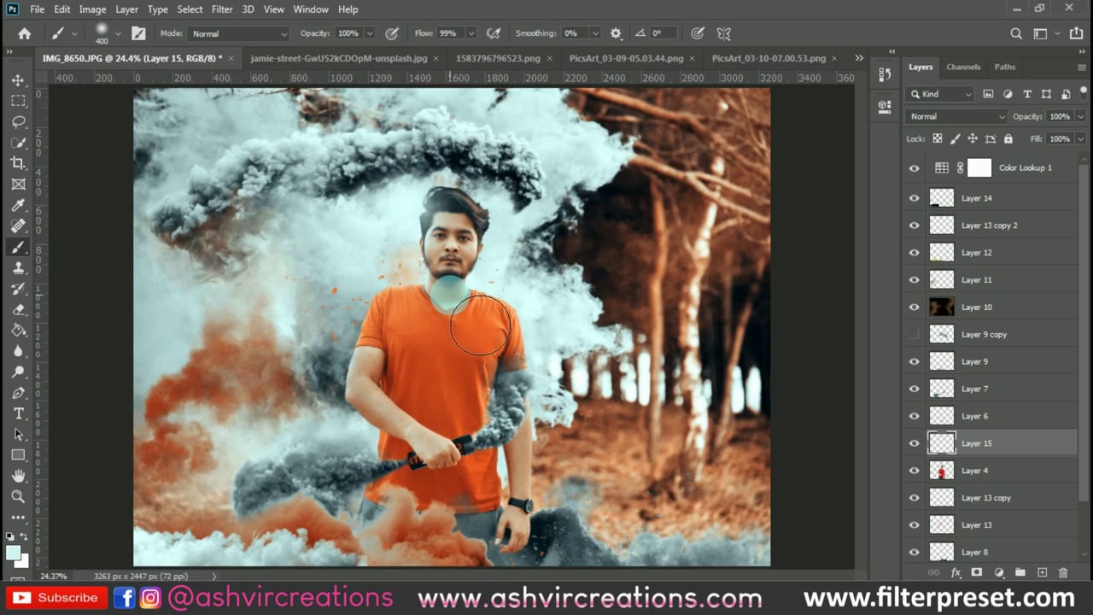
Step: Free-transform the painted glow on Layer 15 so it sits beside the man's head against the smoke
key(ctrl+t)
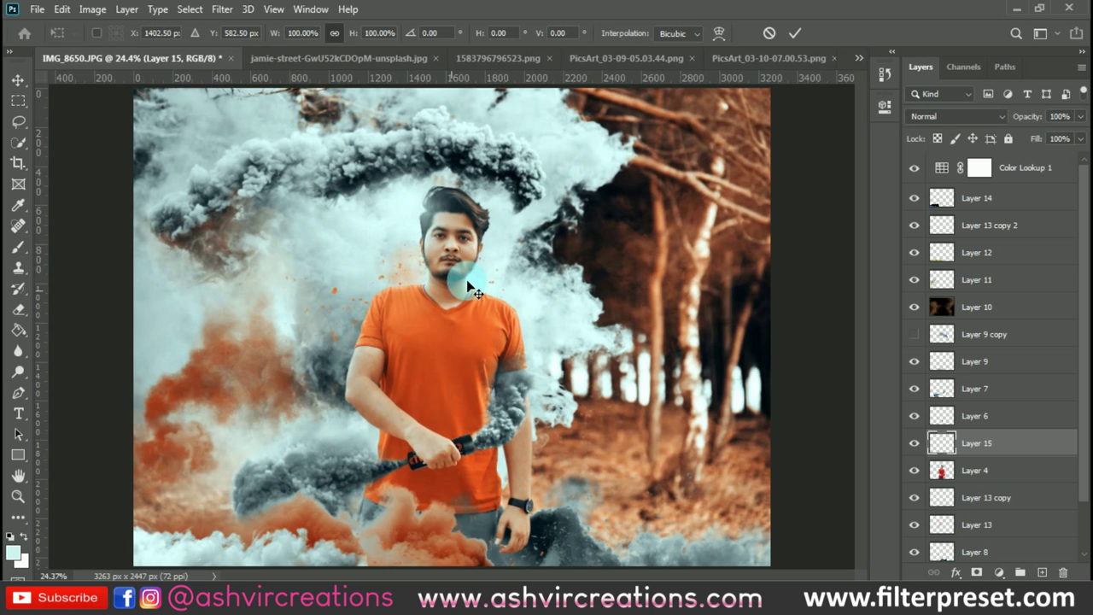
drag(474, 273, 484, 278)
mouse_move(453, 228)
mouse_down()
mouse_move(429, 212)
mouse_move(428, 253)
mouse_move(442, 227)
mouse_up()
key(b)
key(Escape)
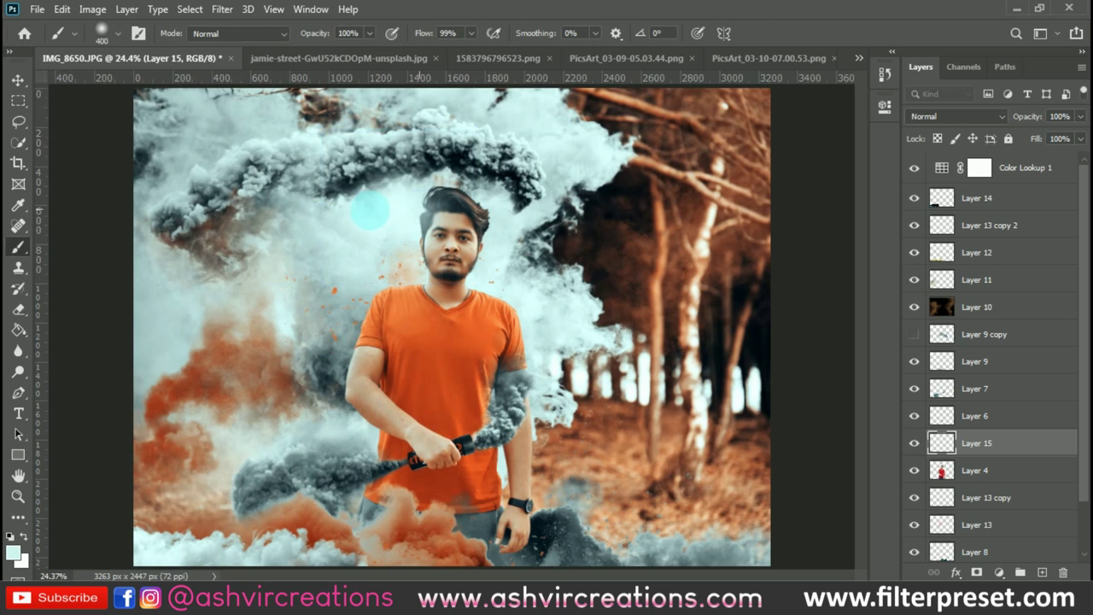
Step: Compare Layer 15 hidden and shown around the man's head, and try the Screen blend mode on it
key(v)
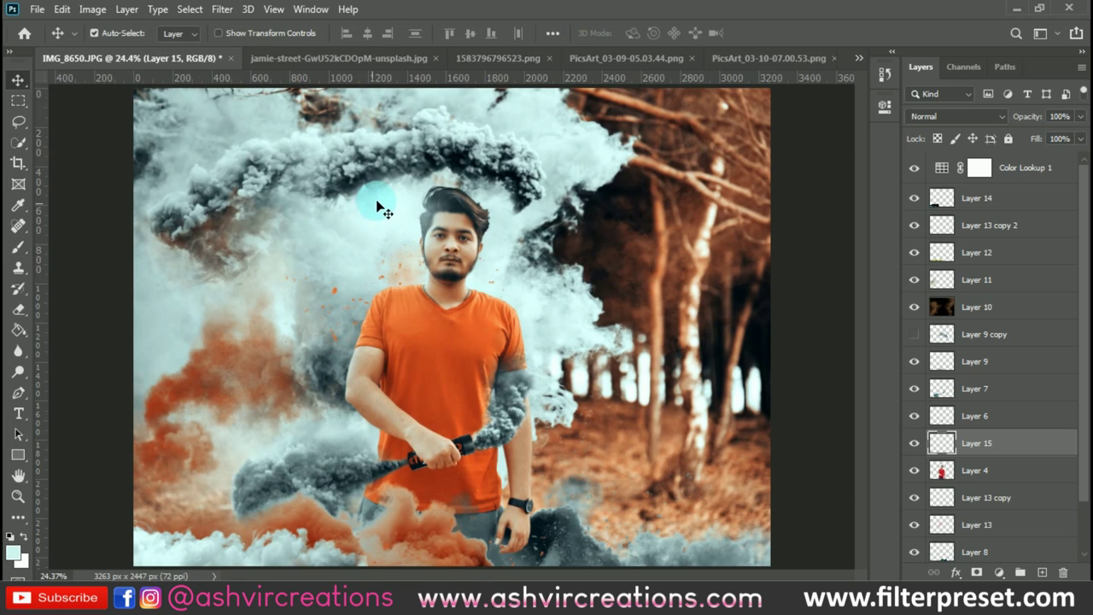
scroll(383, 209, up, 2)
drag(469, 232, 484, 260)
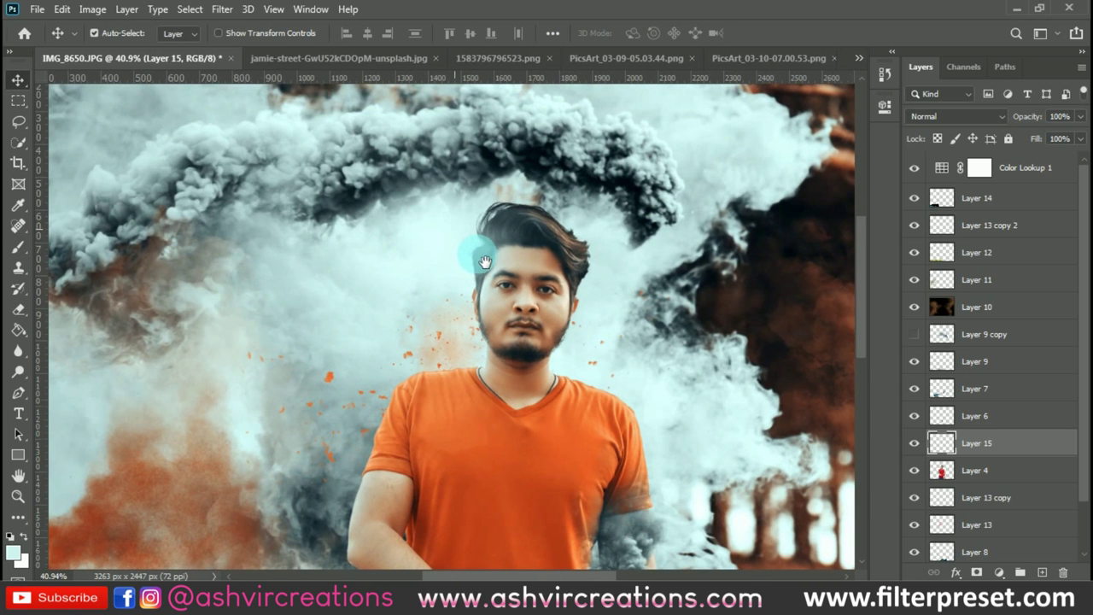
click(918, 443)
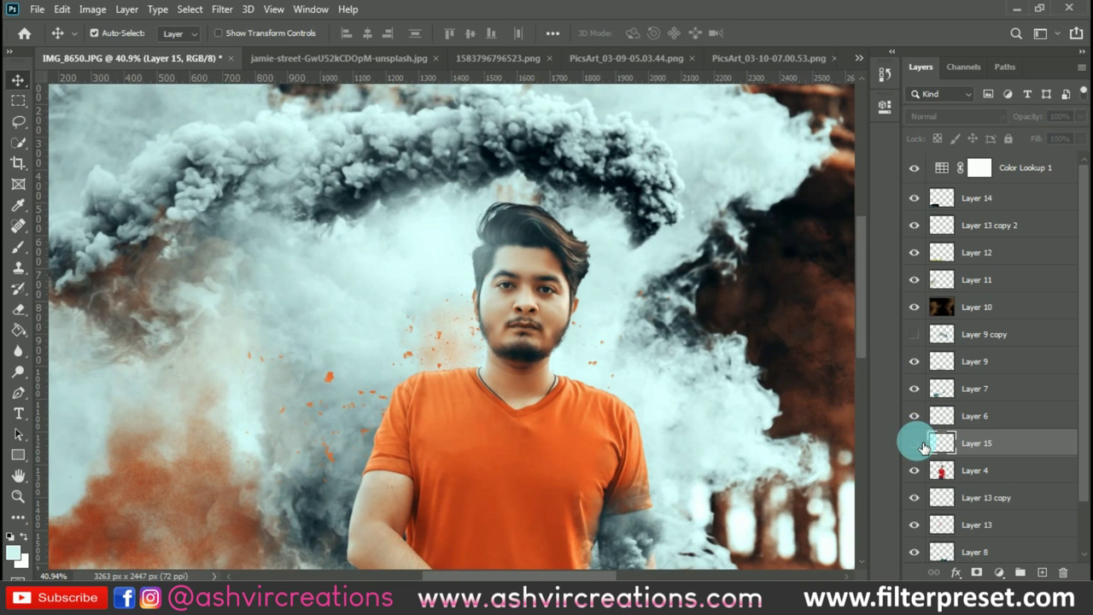
click(920, 445)
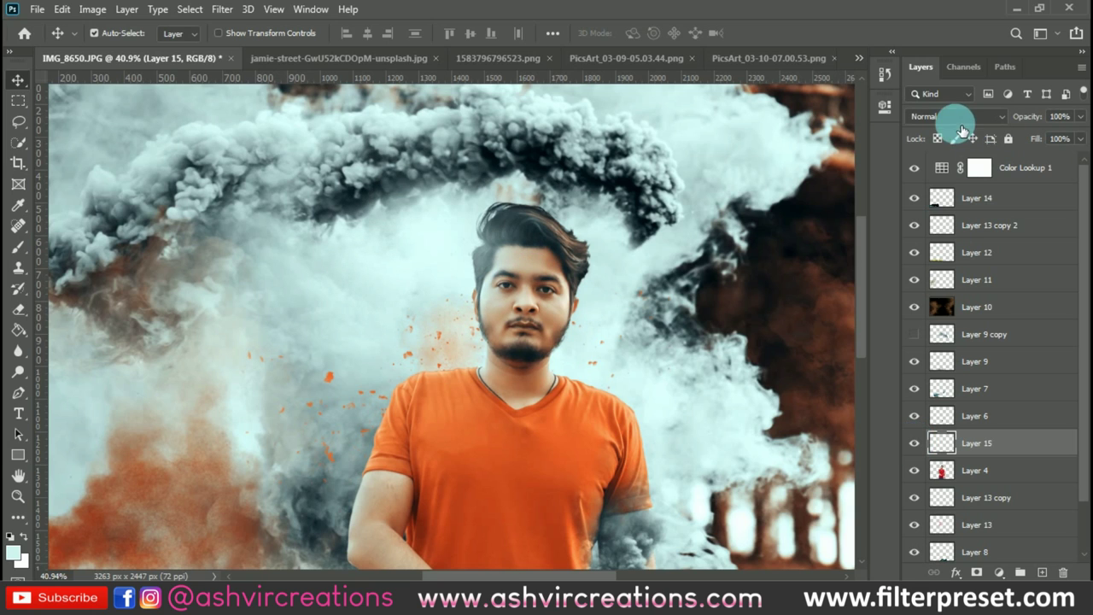
click(954, 122)
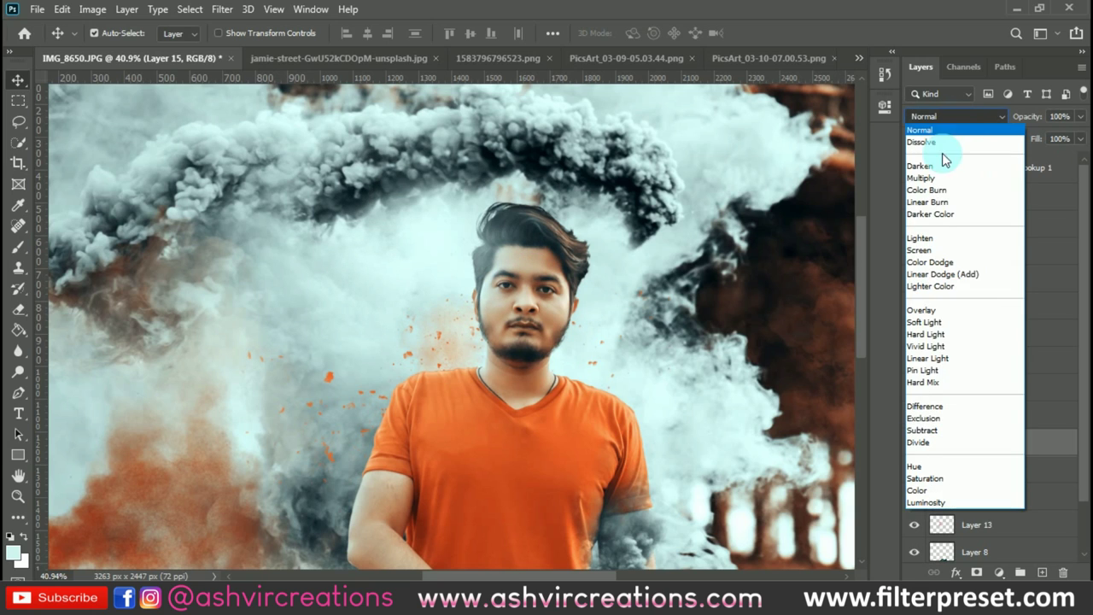
click(928, 251)
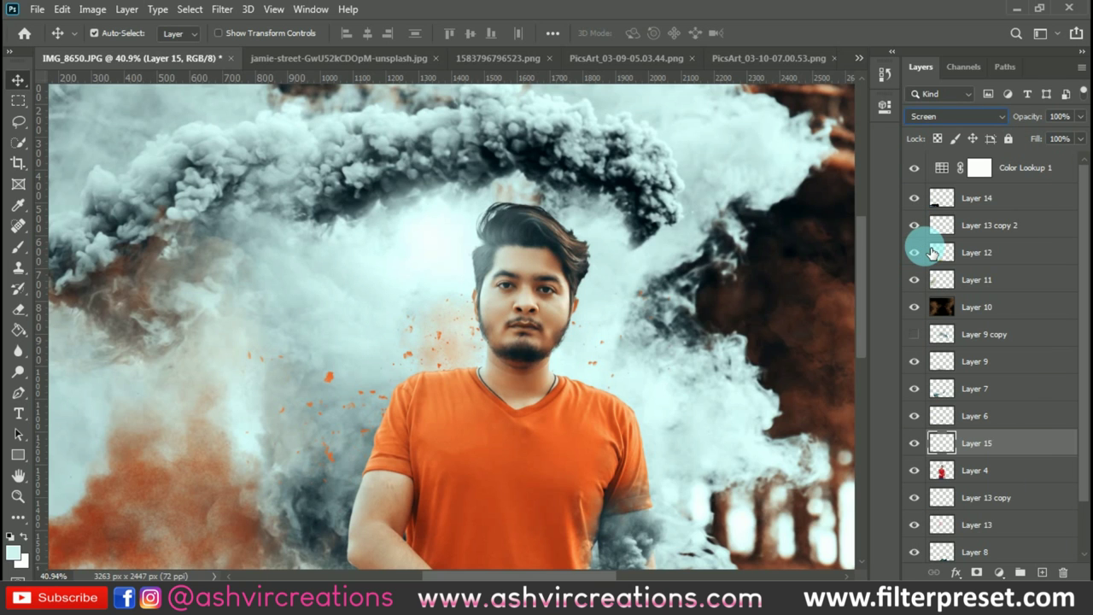
key(ctrl+minus)
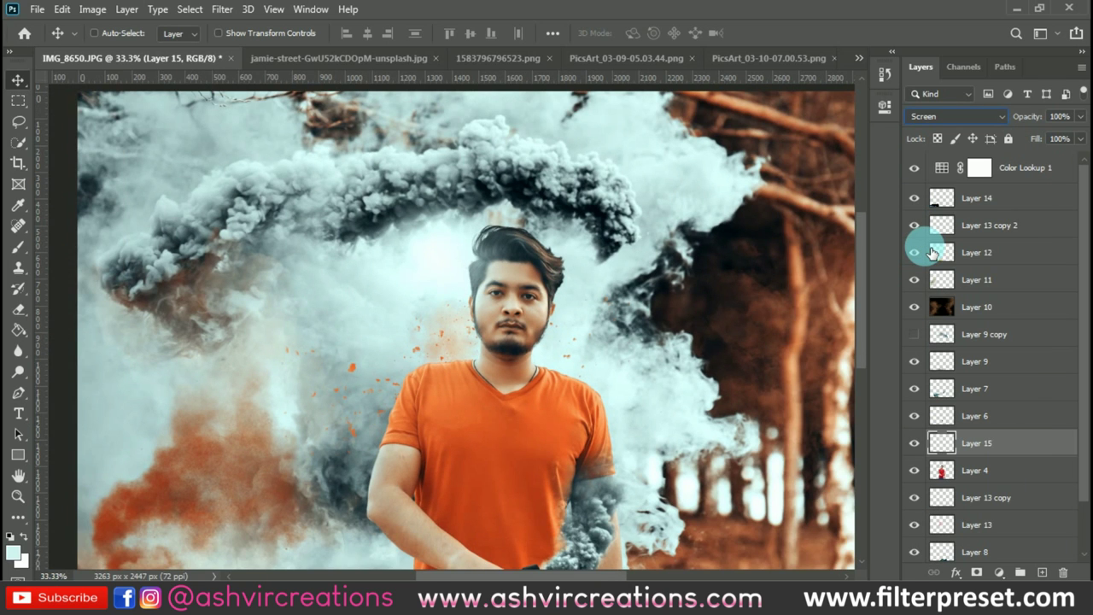
Step: Set Layer 15's blend mode to Lighten and compare the composite with the glow layer hidden and shown
click(936, 119)
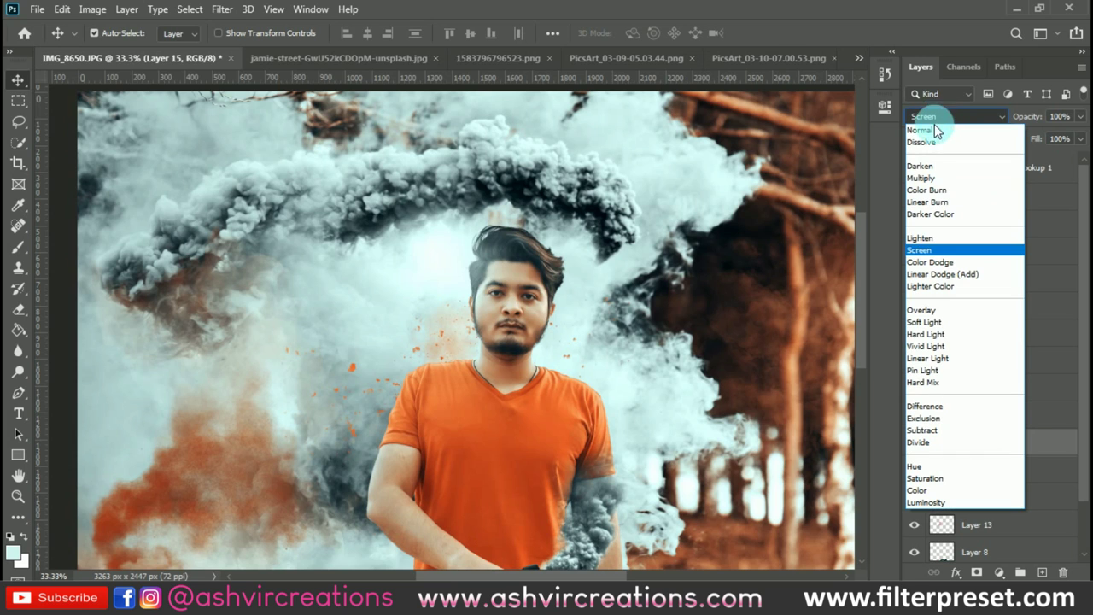
click(926, 242)
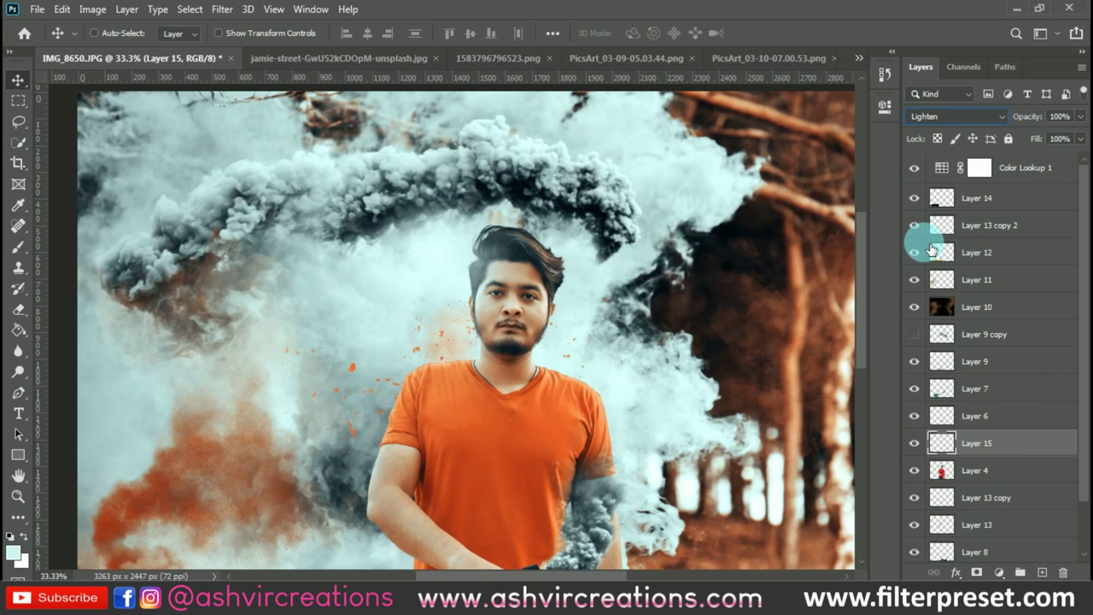
key(ctrl+minus)
key(ctrl+minus)
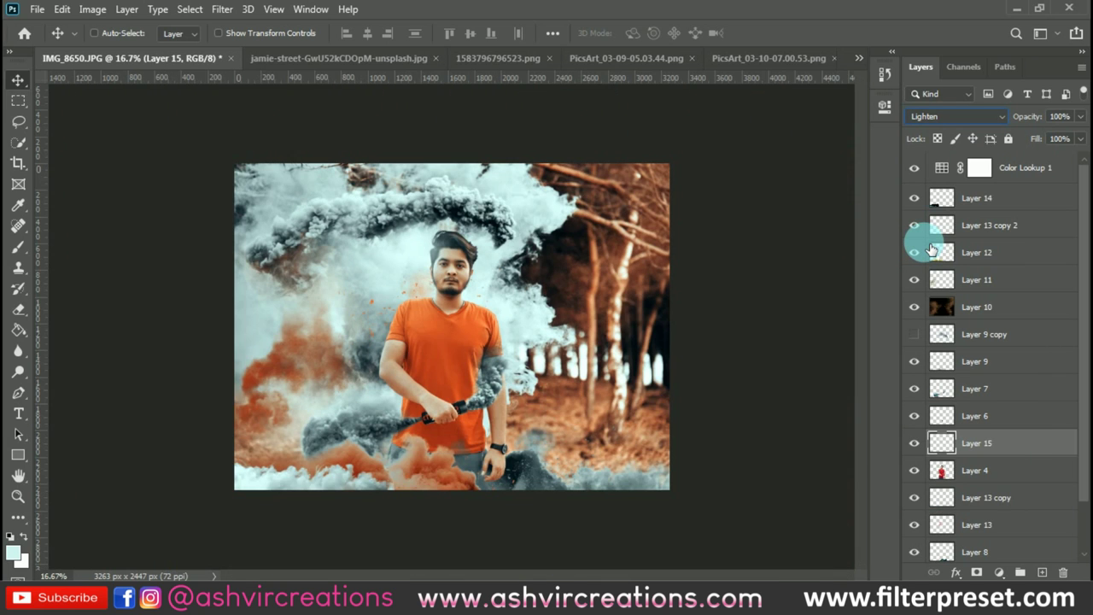
key(ctrl+0)
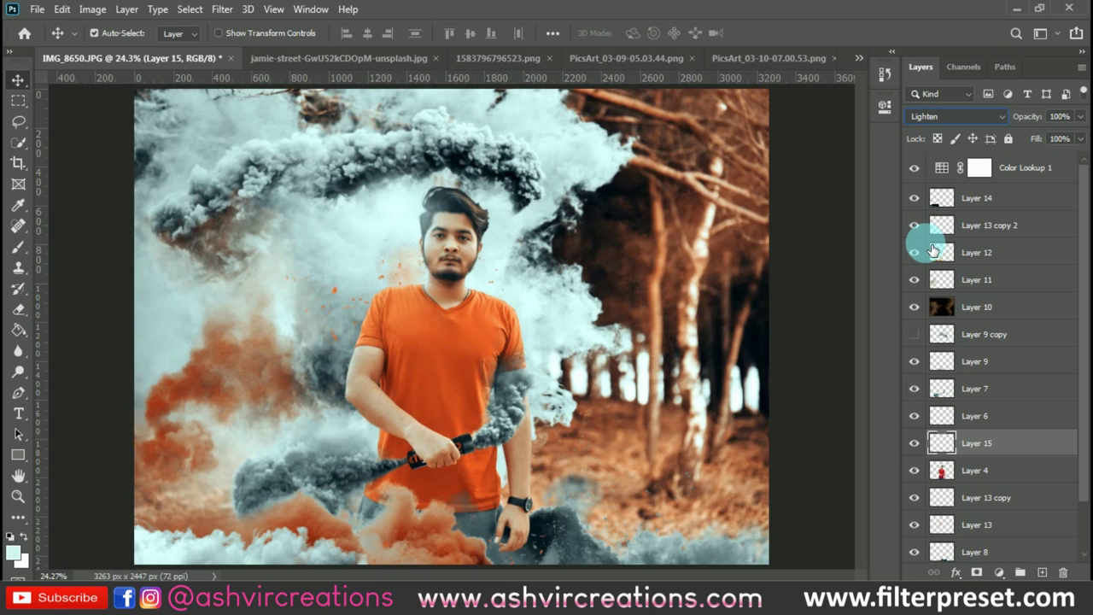
click(1024, 184)
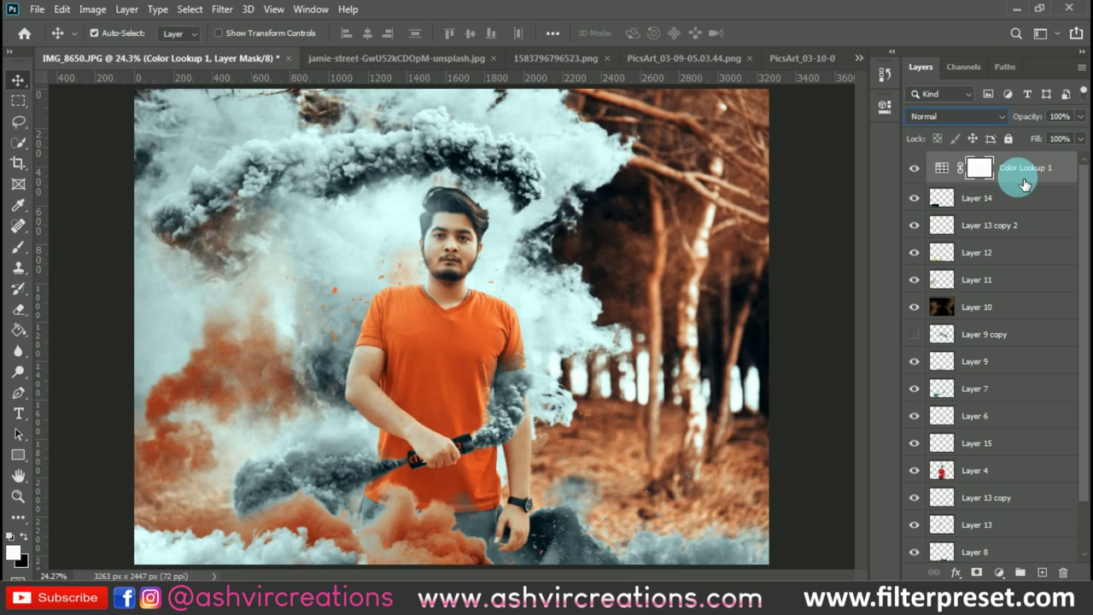
click(922, 446)
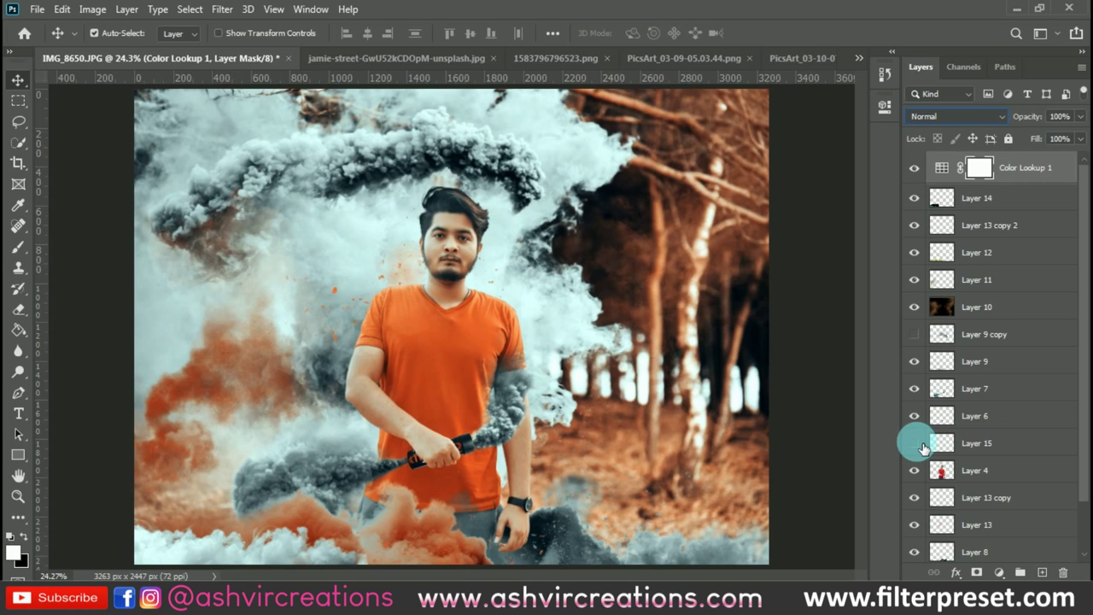
click(916, 444)
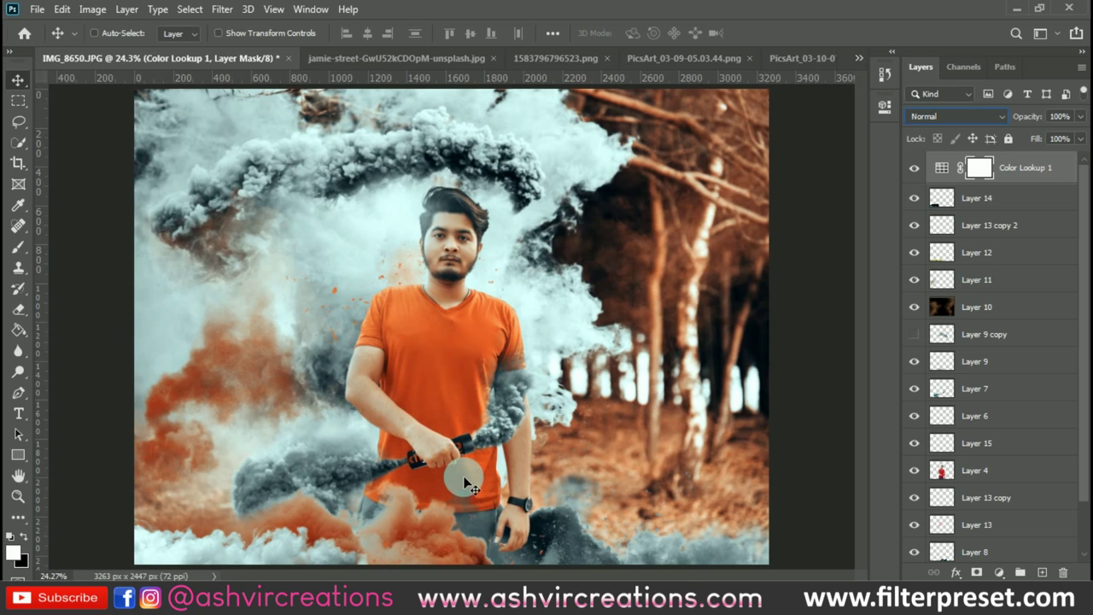
key(ctrl+minus)
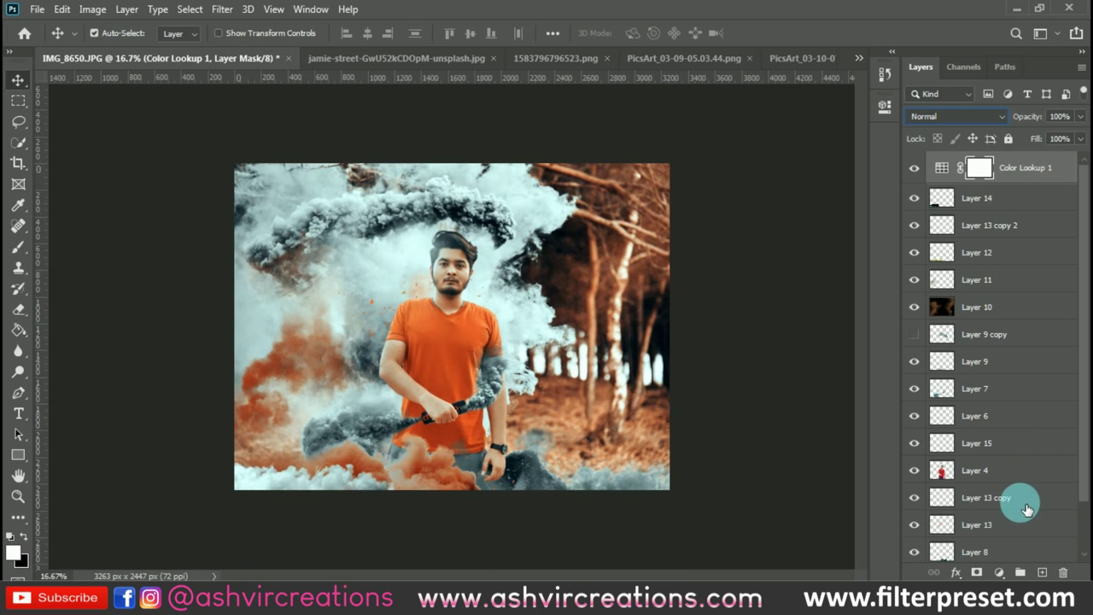
scroll(1027, 510, down, 2)
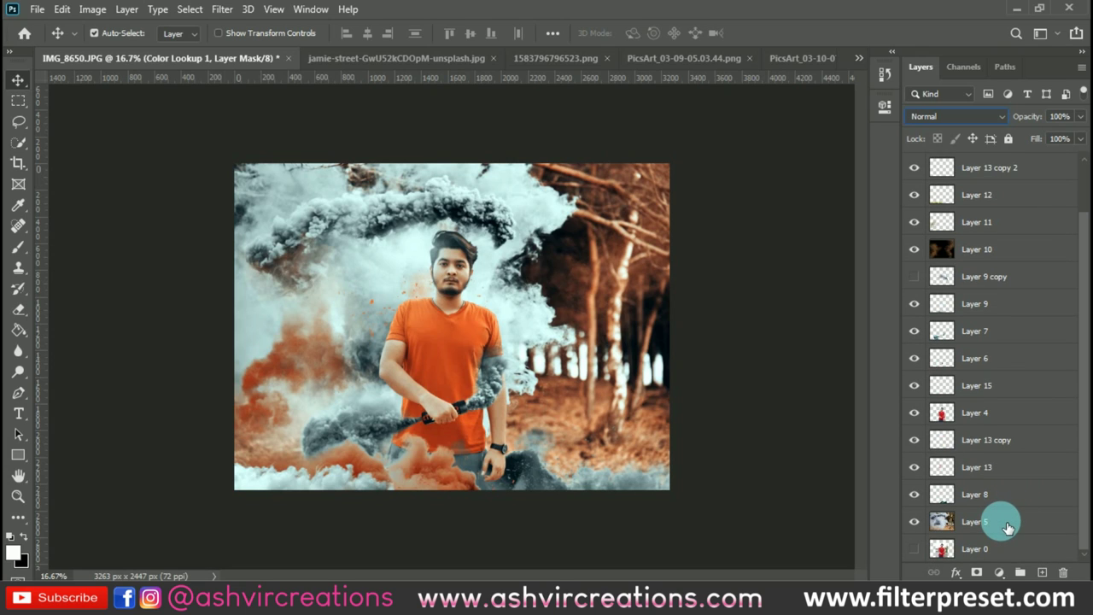
click(1008, 528)
scroll(1013, 478, up, 2)
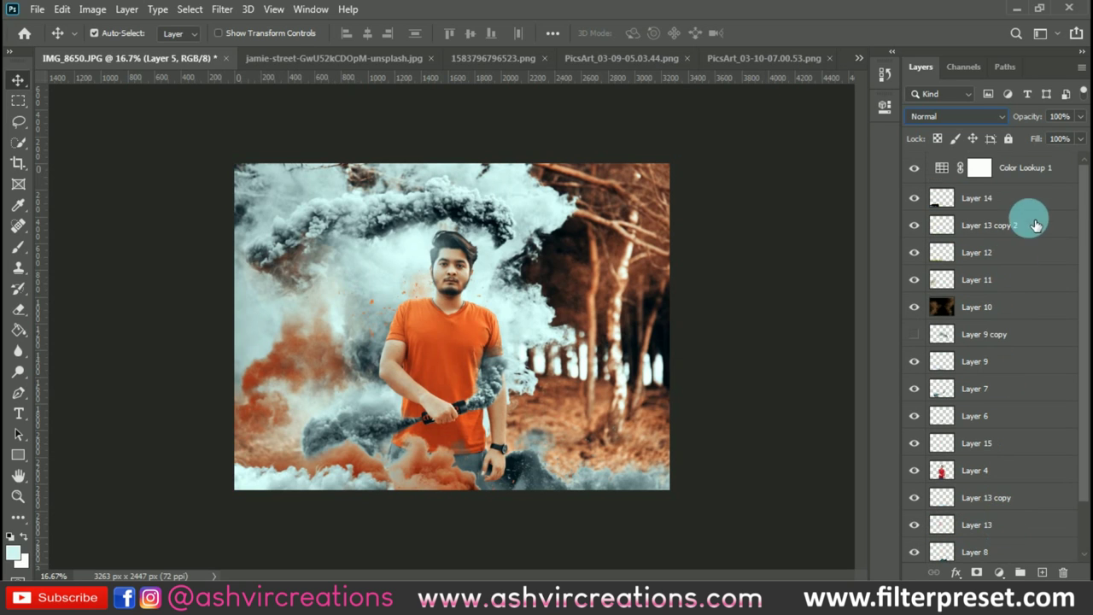
shift+click(1035, 167)
right_click(1031, 167)
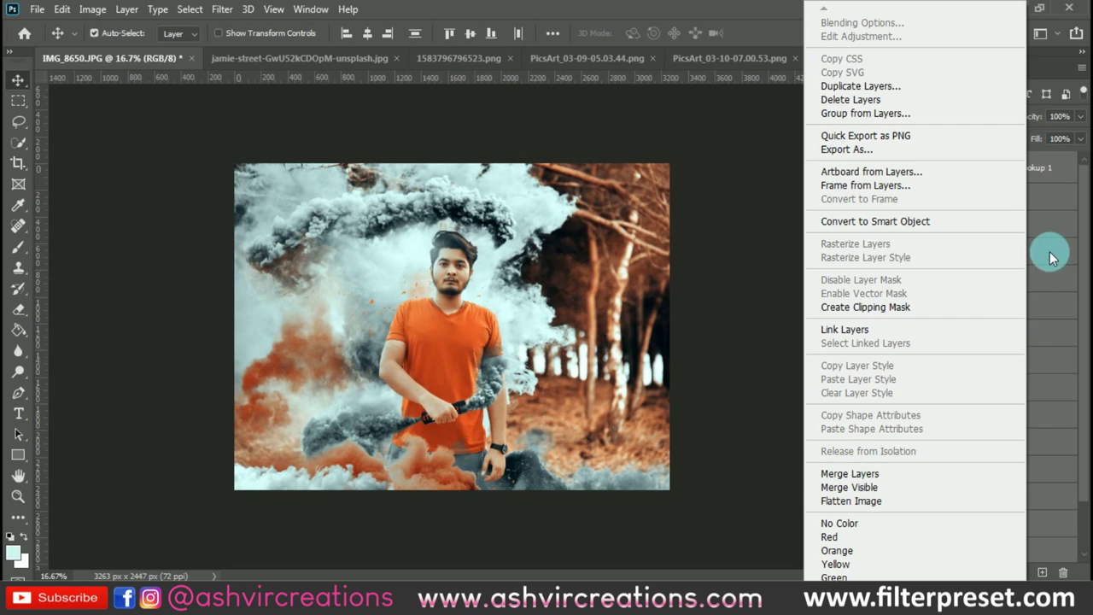
click(1051, 205)
Step: Select Layer 14 and open the floating dust particle image maxresdefault.jpg from the Desktop folder inside Desktop
click(1054, 202)
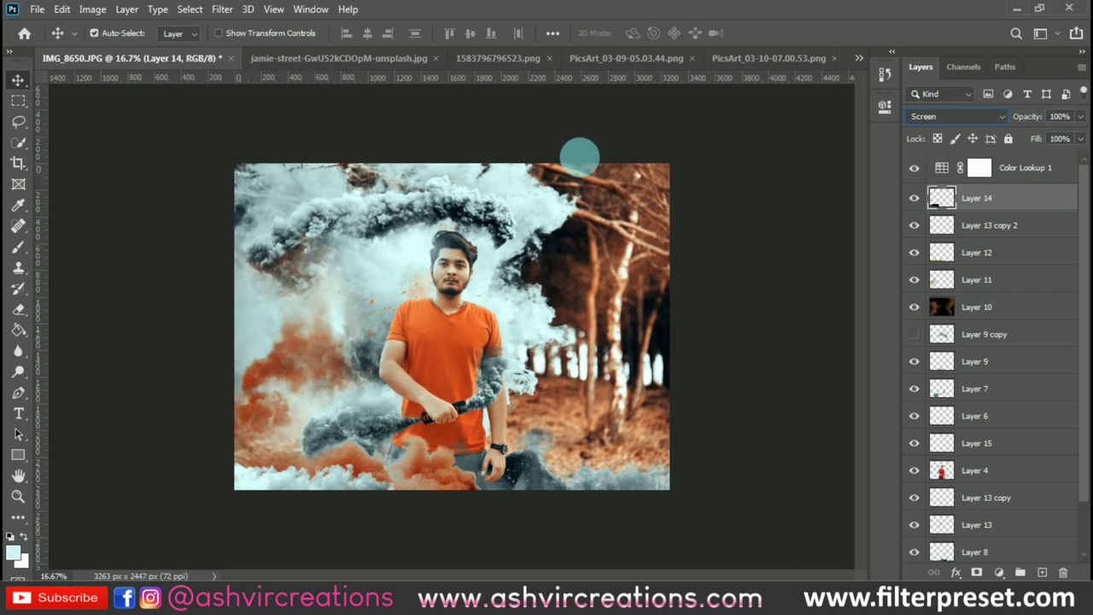
click(37, 11)
click(53, 42)
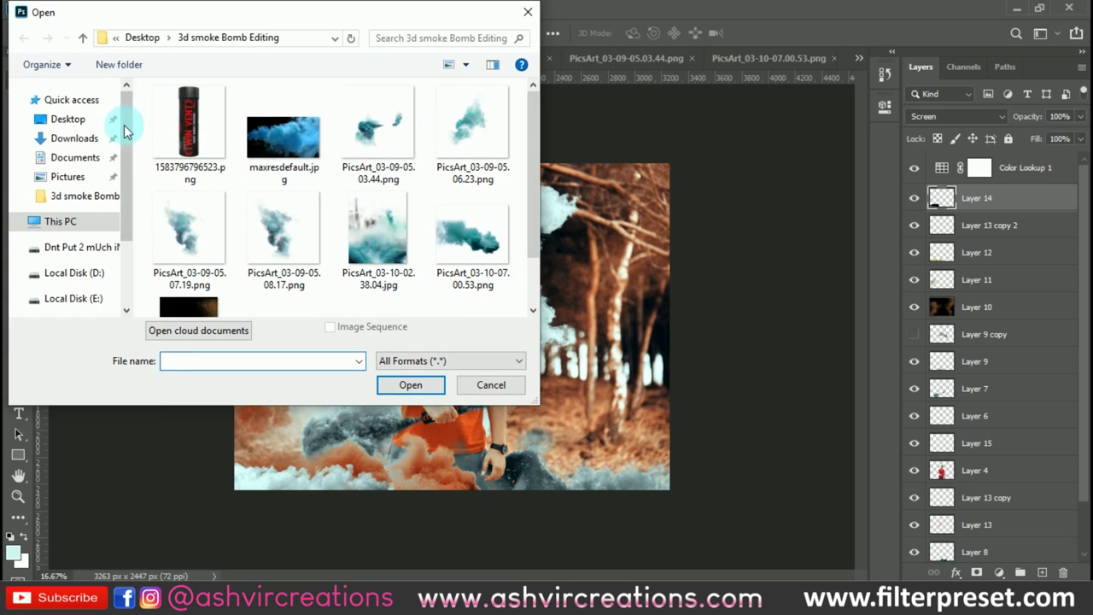
click(71, 119)
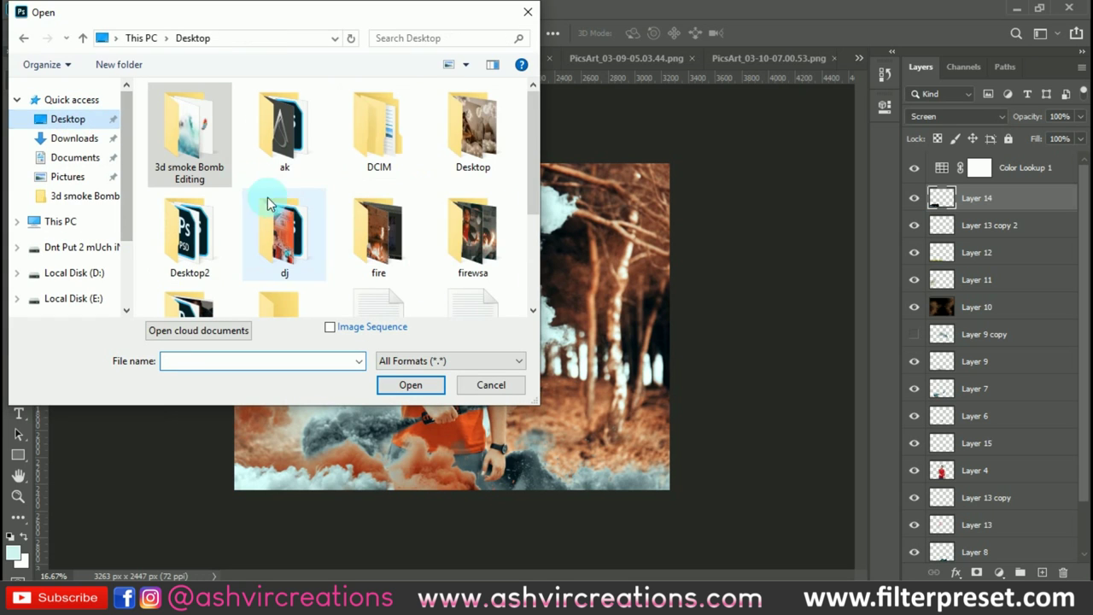
double_click(468, 128)
click(453, 243)
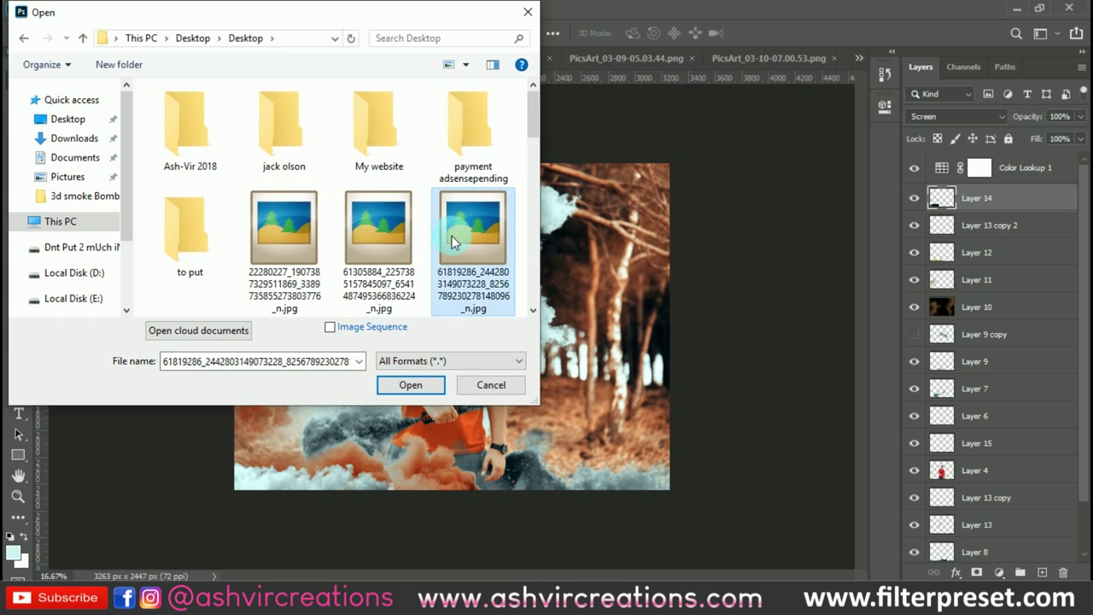
scroll(452, 243, down, 3)
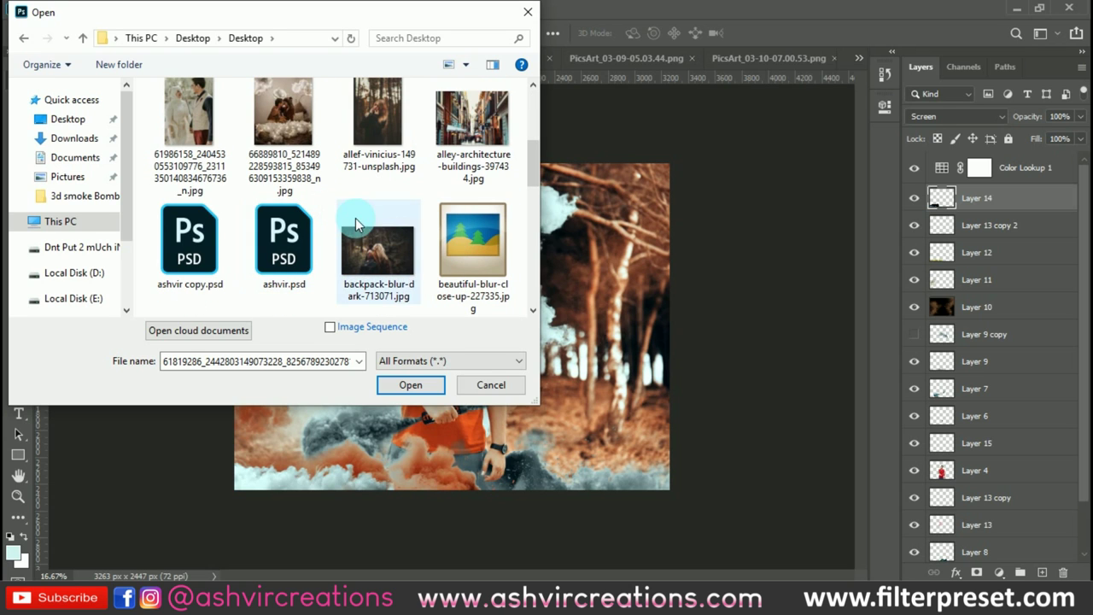
scroll(364, 223, down, 1)
scroll(364, 223, down, 3)
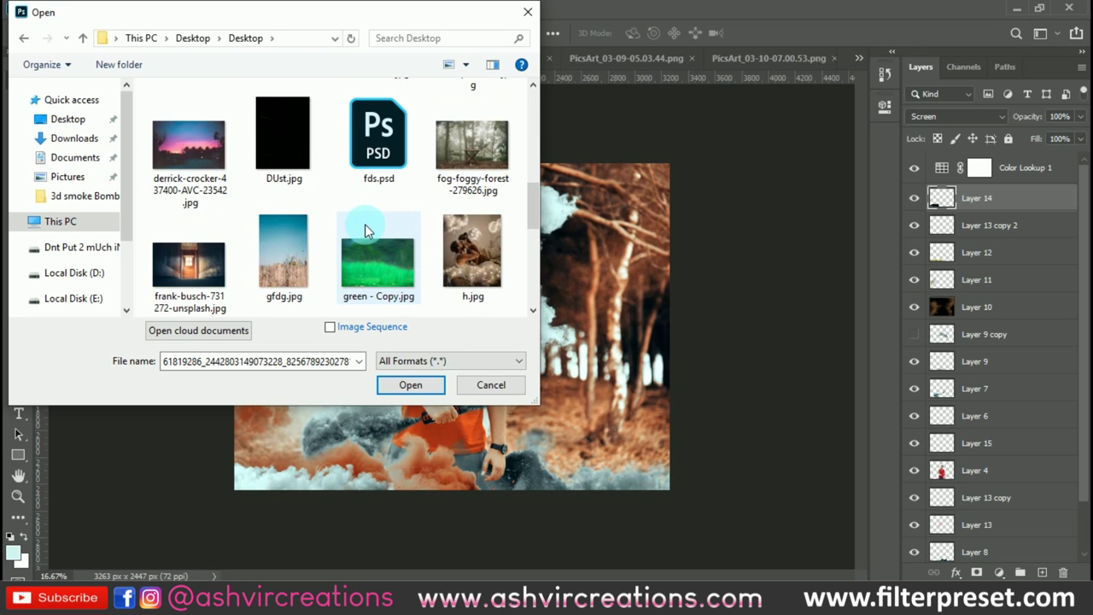
double_click(461, 143)
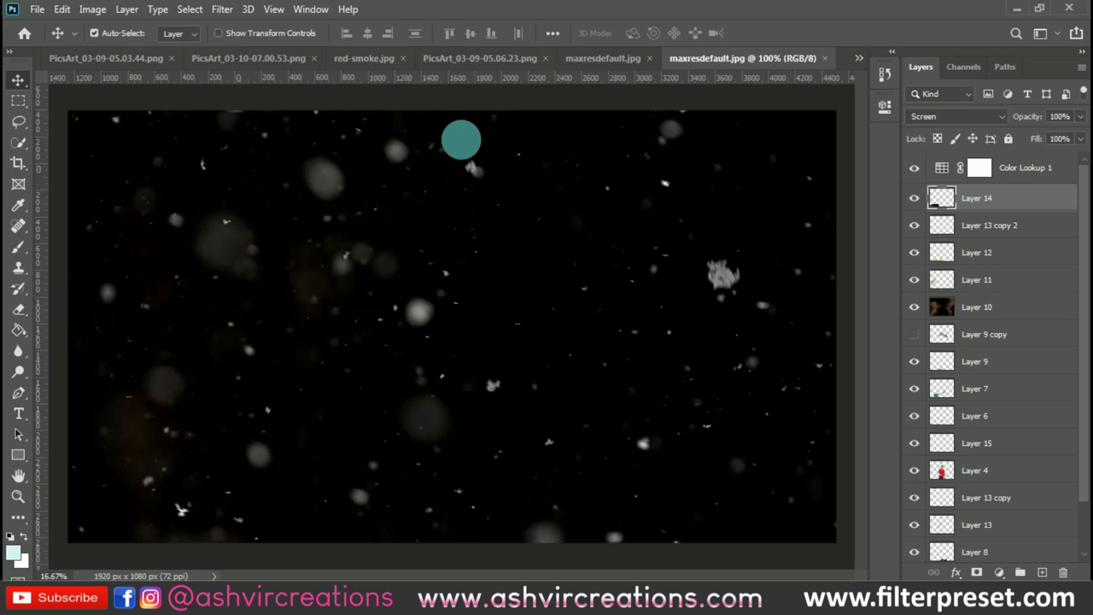
Step: Copy the whole dust particle image into IMG_8650.JPG directly above Layer 14
key(ctrl+a)
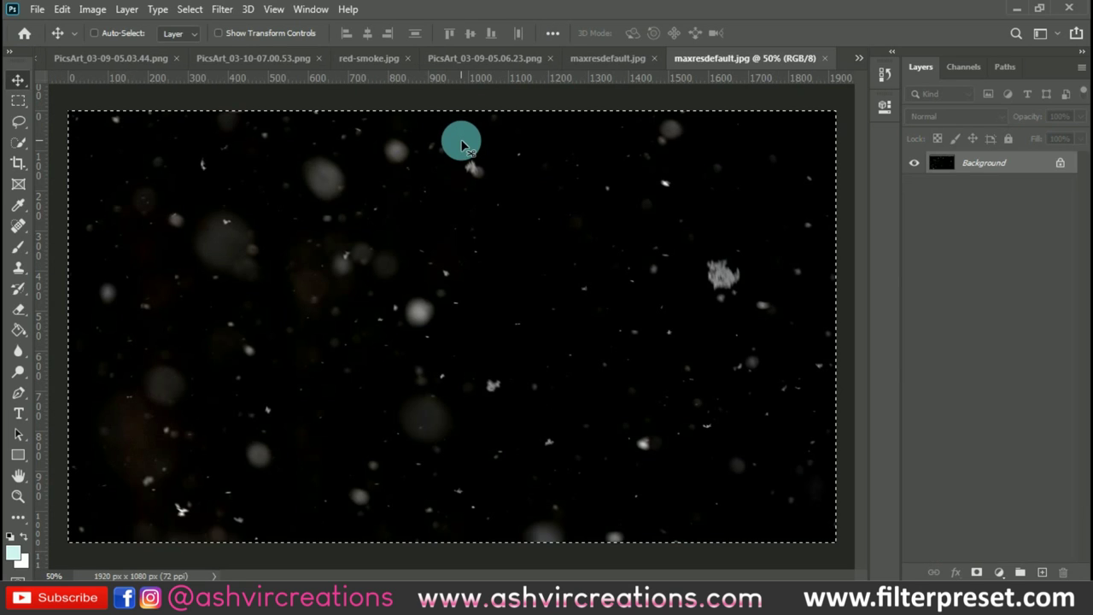
click(859, 58)
click(841, 60)
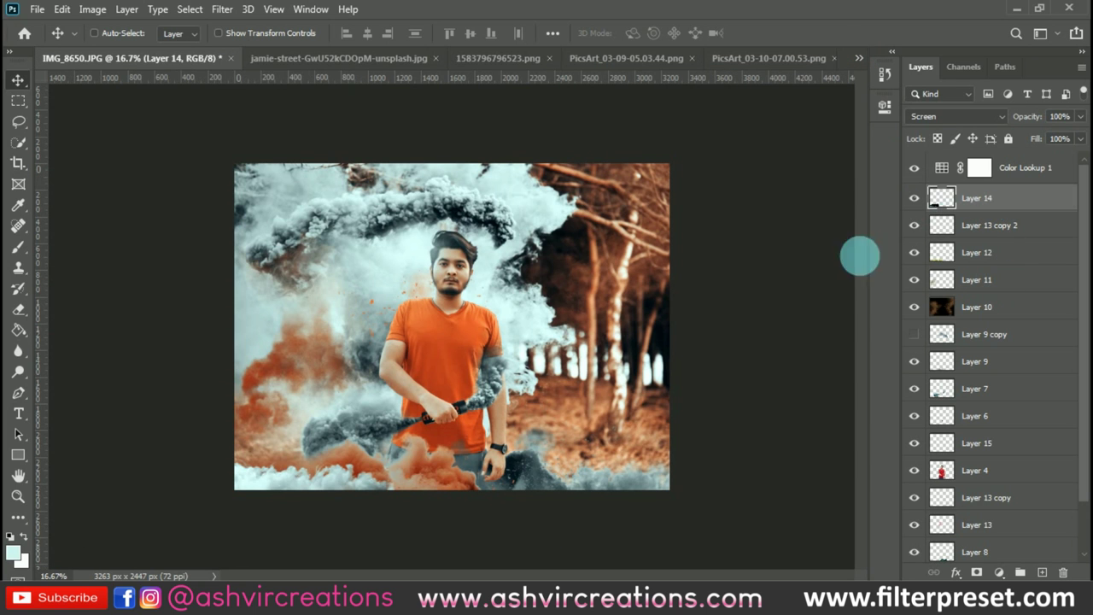
key(ctrl+v)
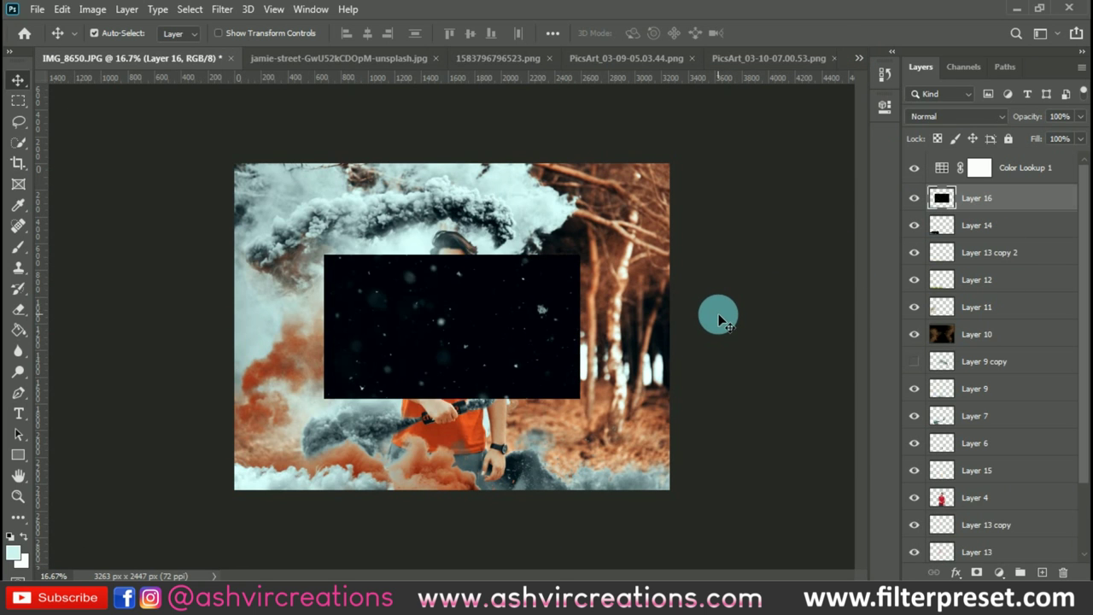
Step: Scale Layer 16's dust image to about 232% so it covers the canvas, shift it slightly right, and set its blend mode to Screen
key(ctrl+t)
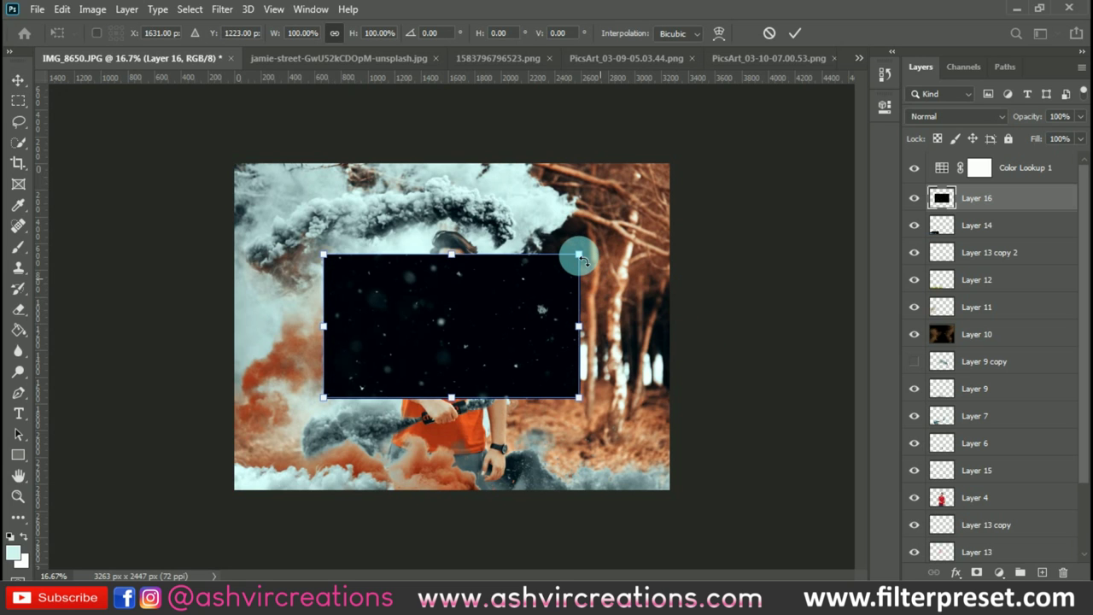
drag(579, 255, 773, 207)
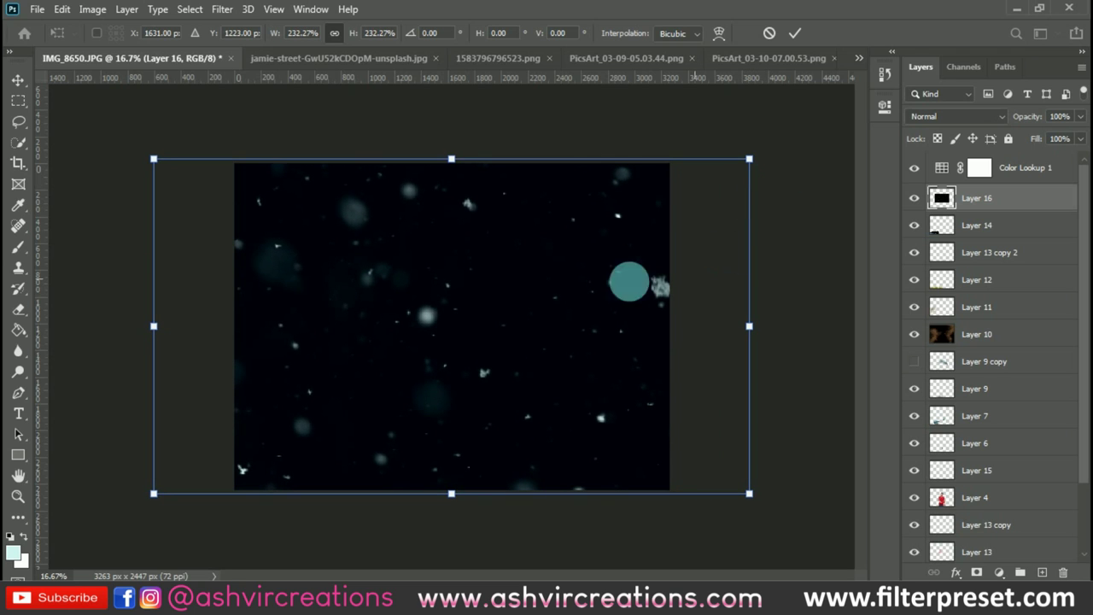
drag(556, 278, 603, 278)
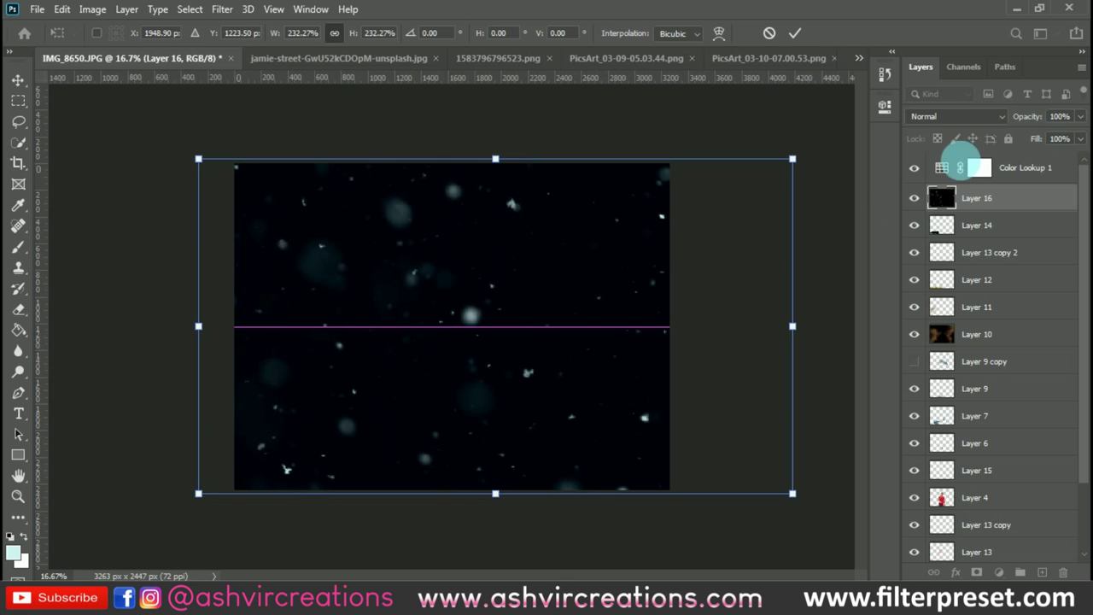
click(943, 116)
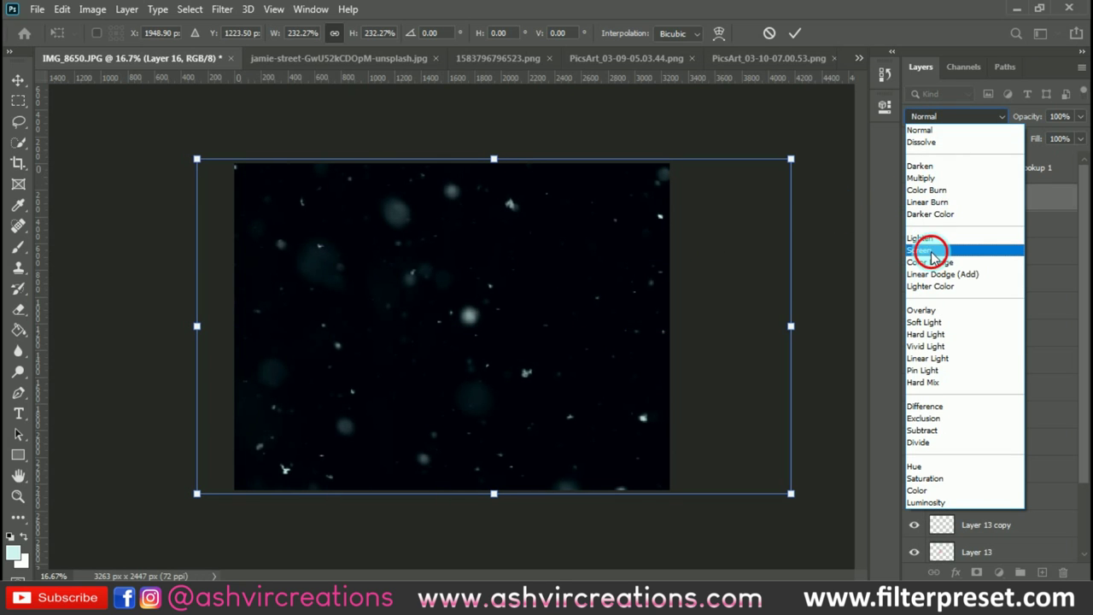
click(931, 252)
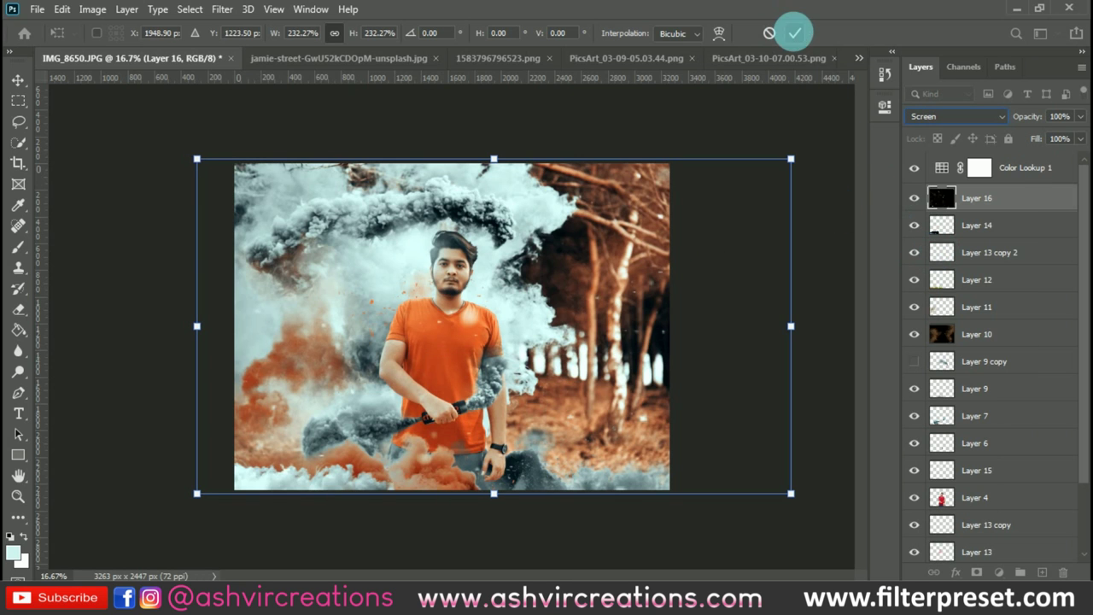
click(794, 33)
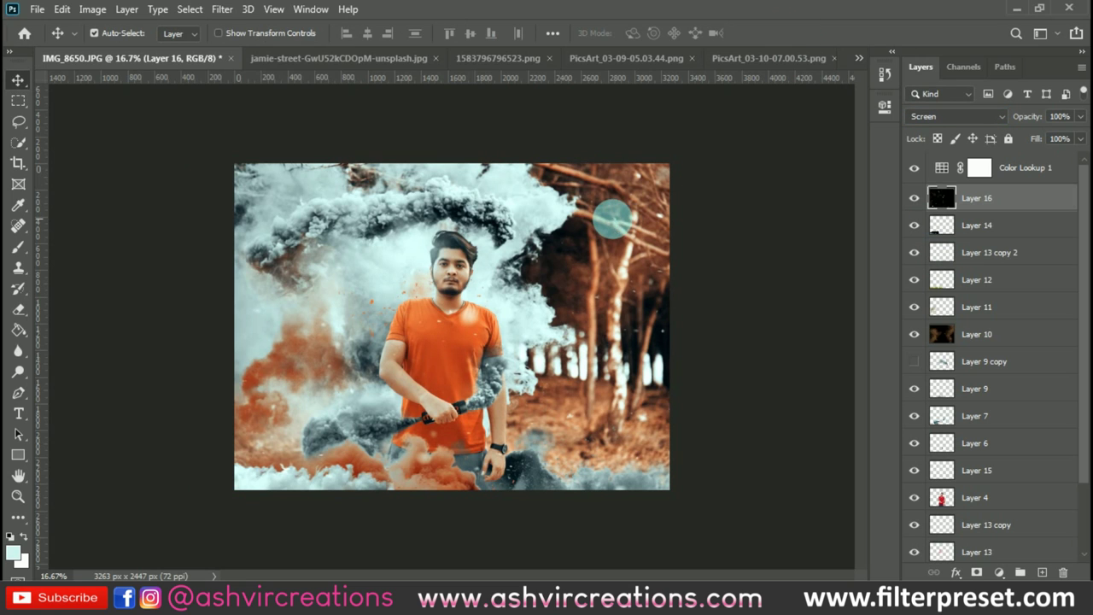
Step: Compare the composite with the dust particles of Layer 16 hidden and shown
scroll(619, 226, up, 1)
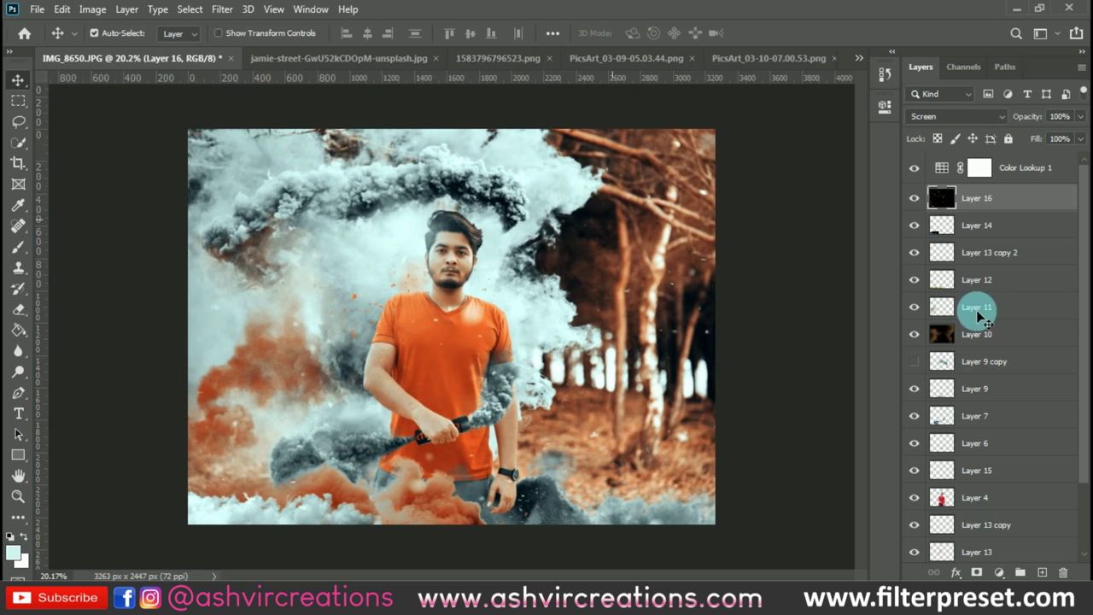
click(915, 198)
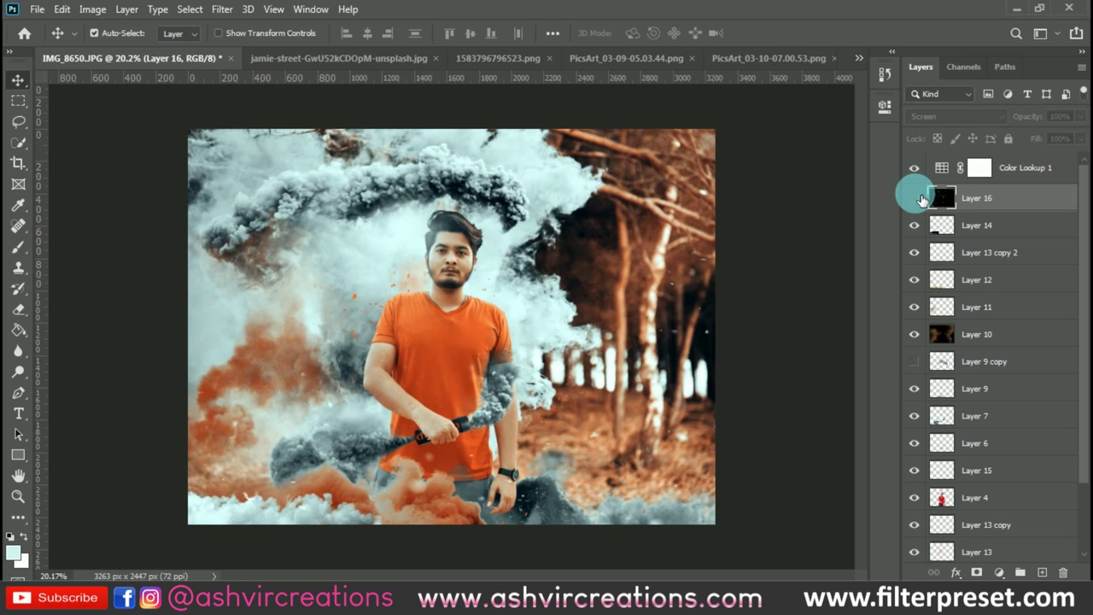
click(915, 198)
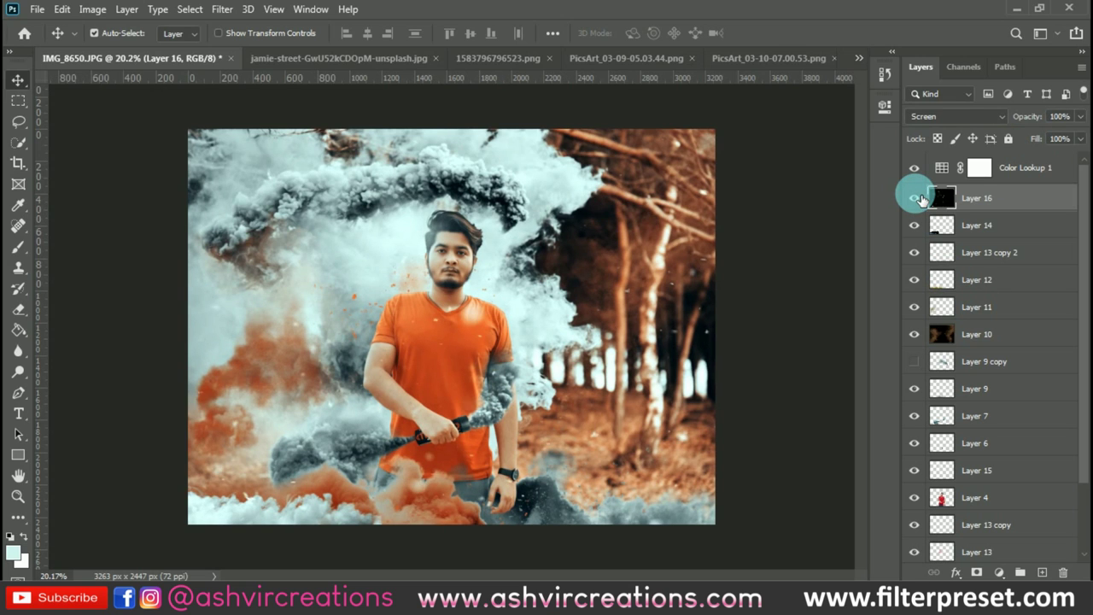
click(915, 199)
click(916, 198)
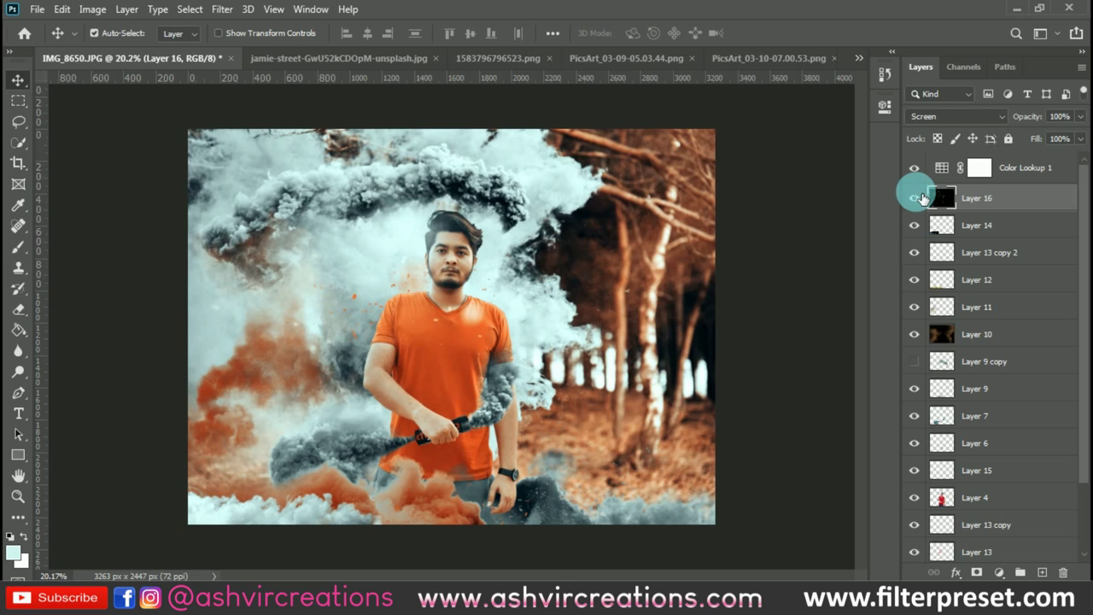
Step: Erase Layer 16's dust over the smoke around the man's left side of the picture with a 700 px eraser, and check the layer hidden and shown
click(18, 309)
key(bracketright)
mouse_move(269, 345)
mouse_down()
mouse_move(316, 359)
mouse_move(305, 378)
mouse_move(358, 479)
mouse_move(352, 496)
mouse_move(350, 236)
mouse_move(345, 294)
mouse_move(359, 287)
mouse_move(349, 322)
mouse_move(437, 248)
mouse_move(437, 171)
mouse_move(427, 208)
mouse_move(275, 291)
mouse_move(285, 317)
mouse_move(232, 452)
mouse_move(459, 446)
mouse_up()
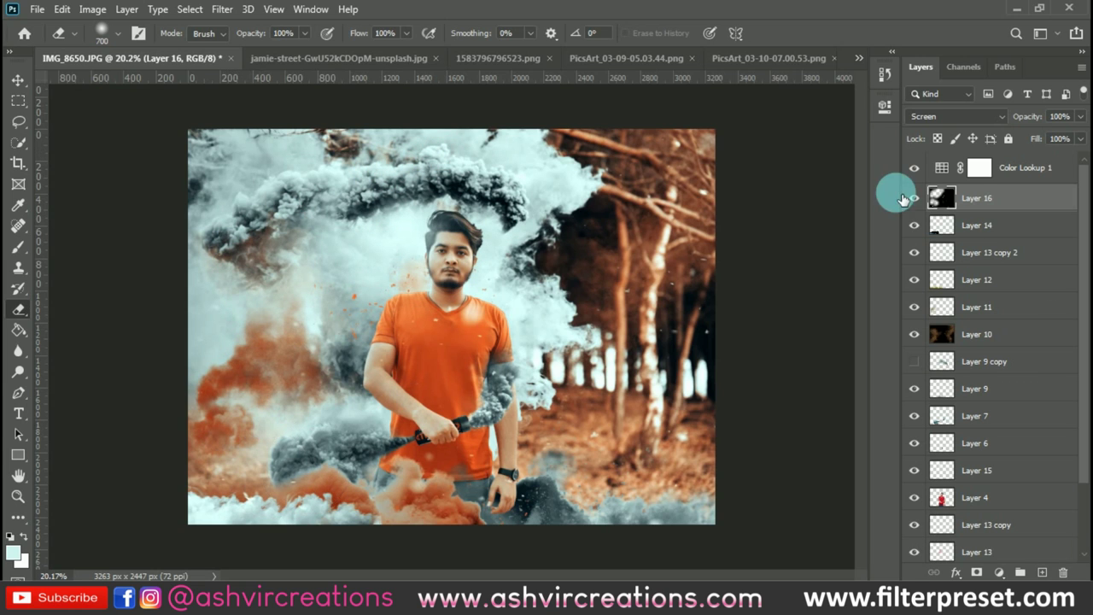
click(915, 198)
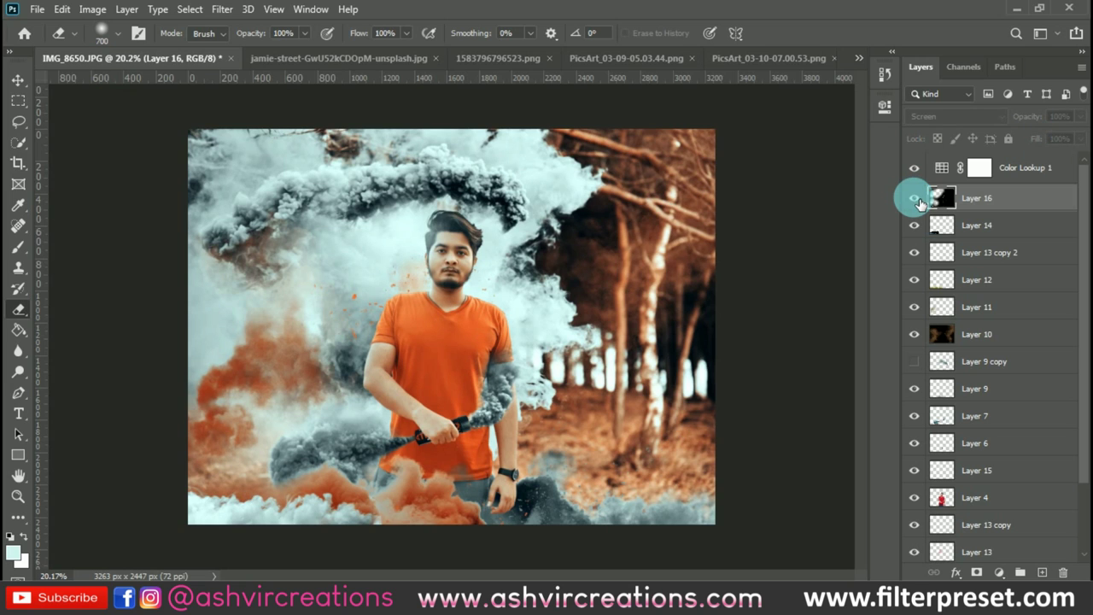
click(916, 198)
Step: Erase the large blurry dust spot on the chest of the orange shirt with a 300 px eraser, and compare Layer 16 hidden and shown
key(bracketleft)
key(bracketleft)
key(bracketleft)
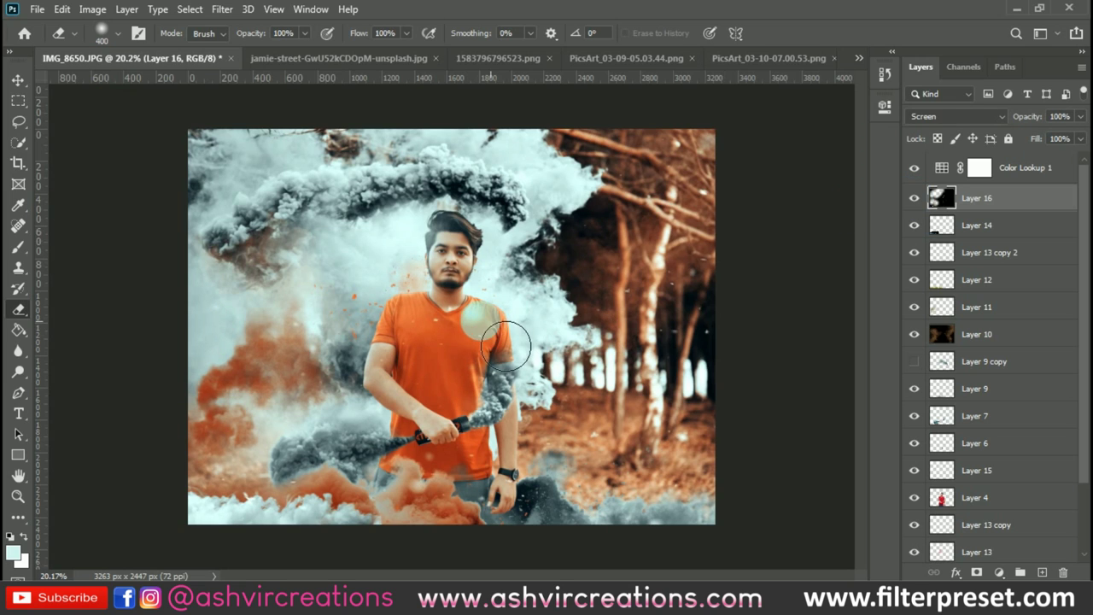
drag(495, 332, 478, 322)
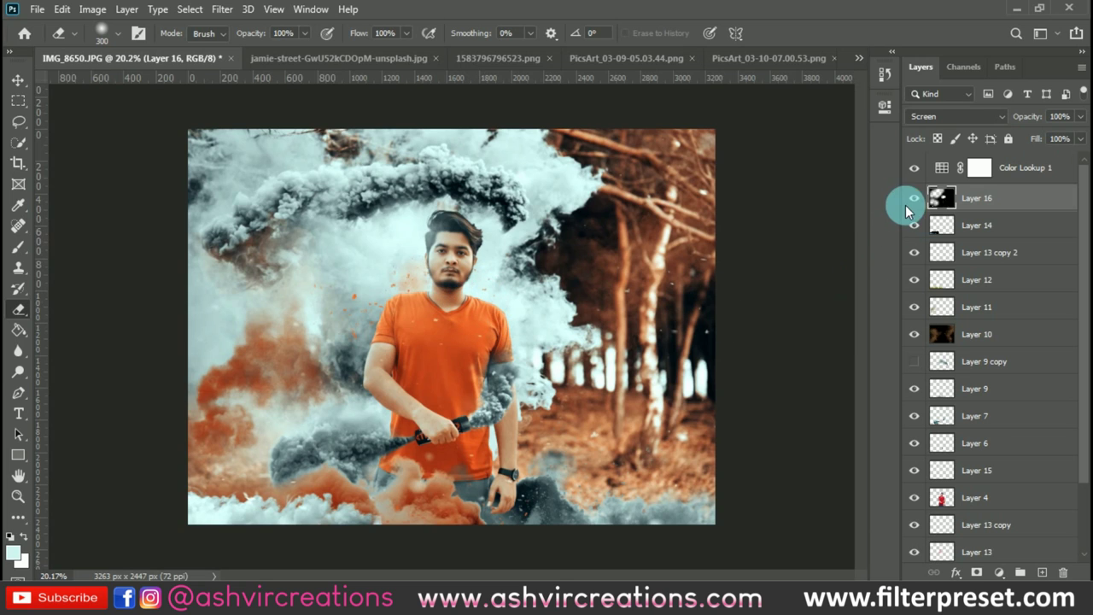
click(913, 198)
click(912, 198)
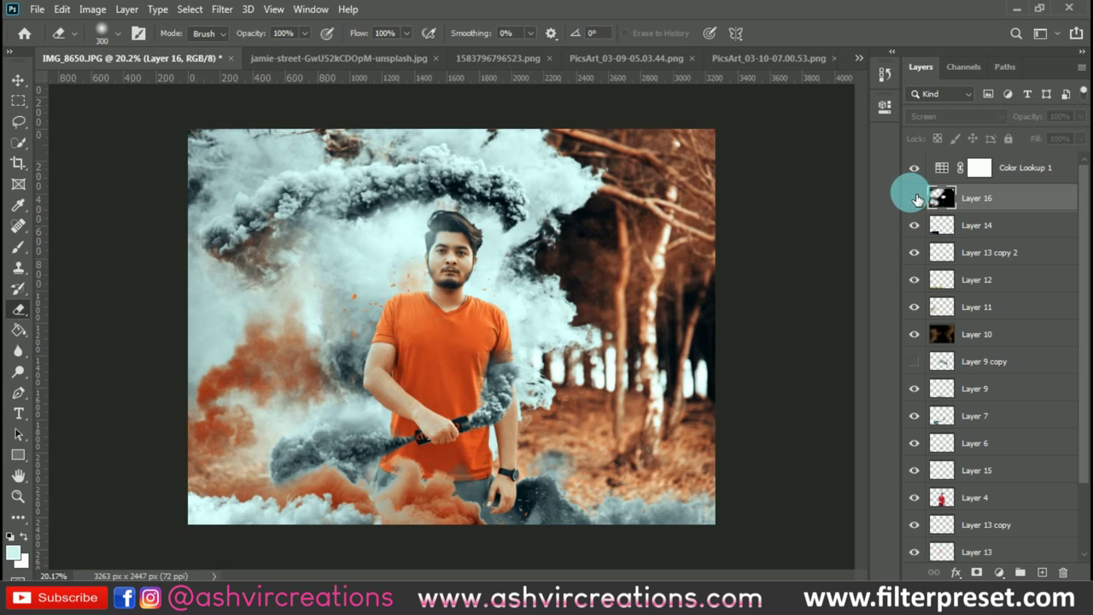
click(914, 198)
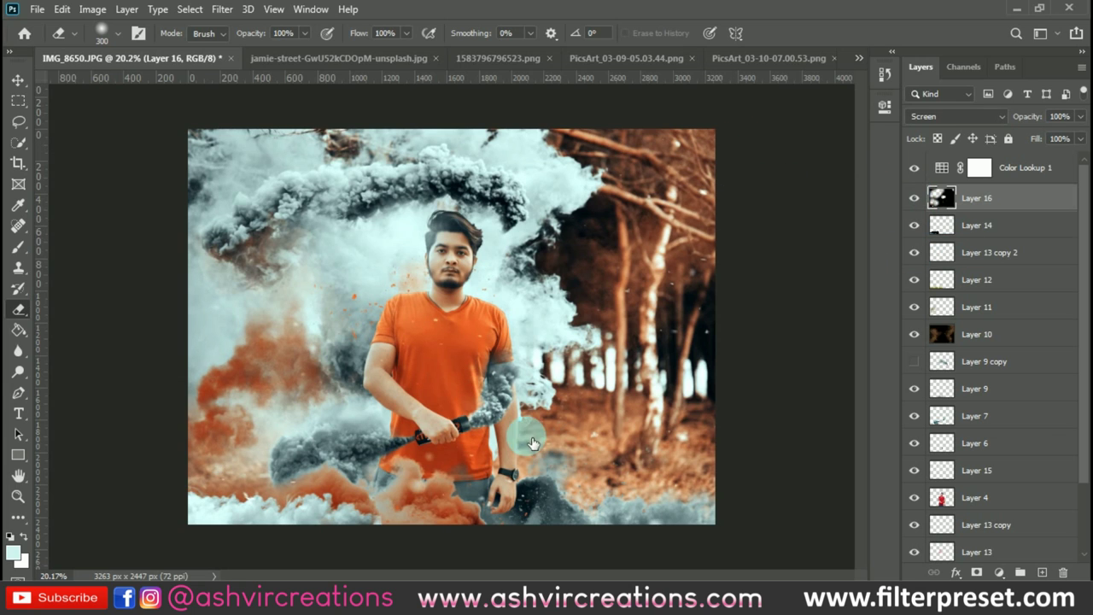
Step: Erase the dust over the orange smoke below the man's waist on Layer 16, and compare the layer hidden and shown
drag(418, 483, 440, 507)
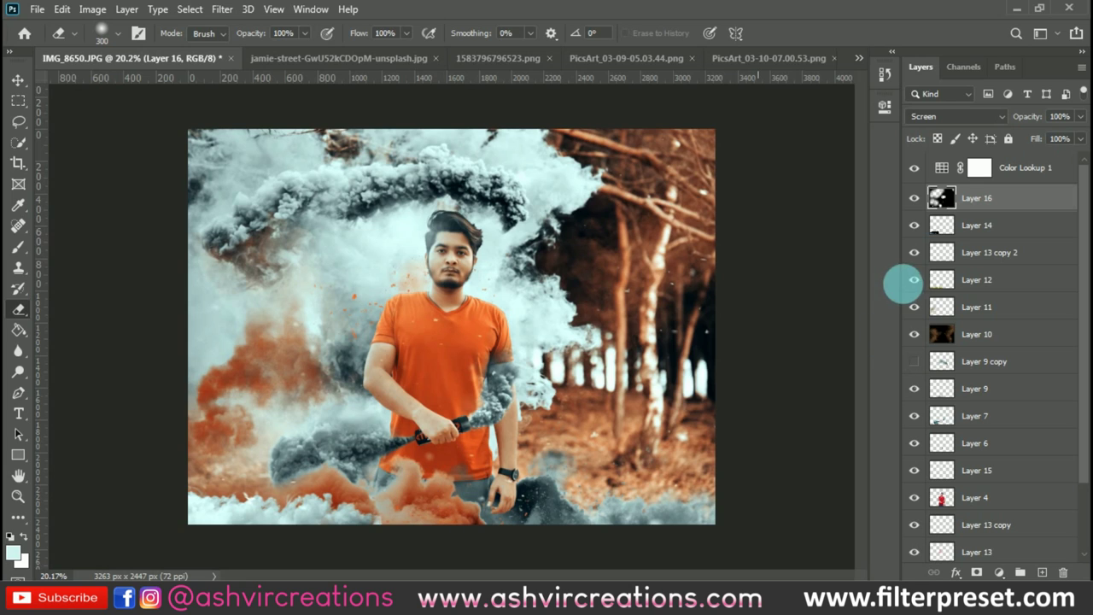
click(928, 203)
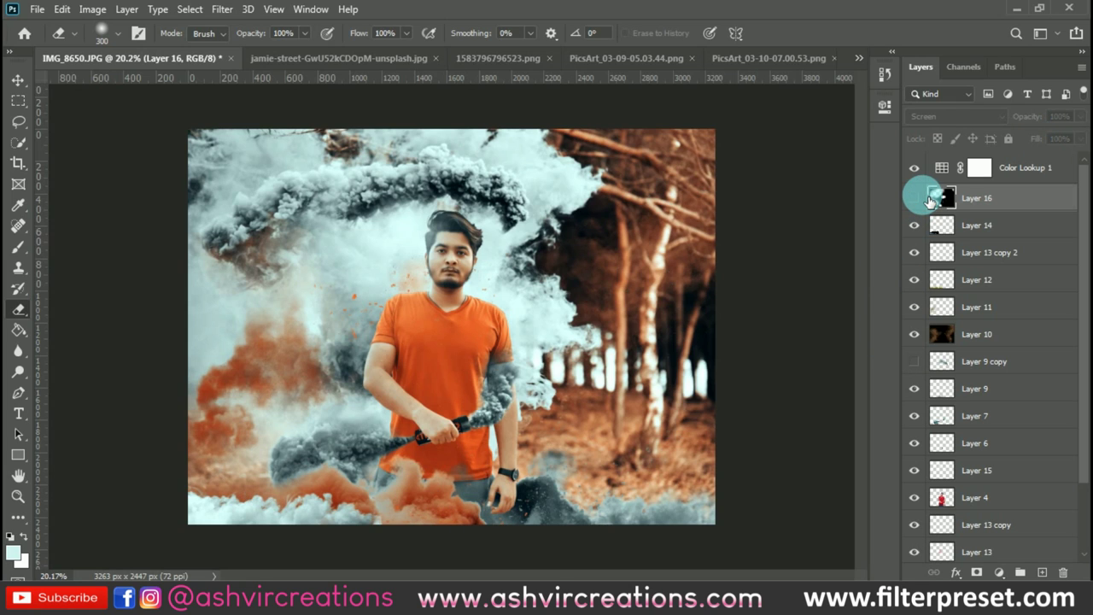
click(930, 201)
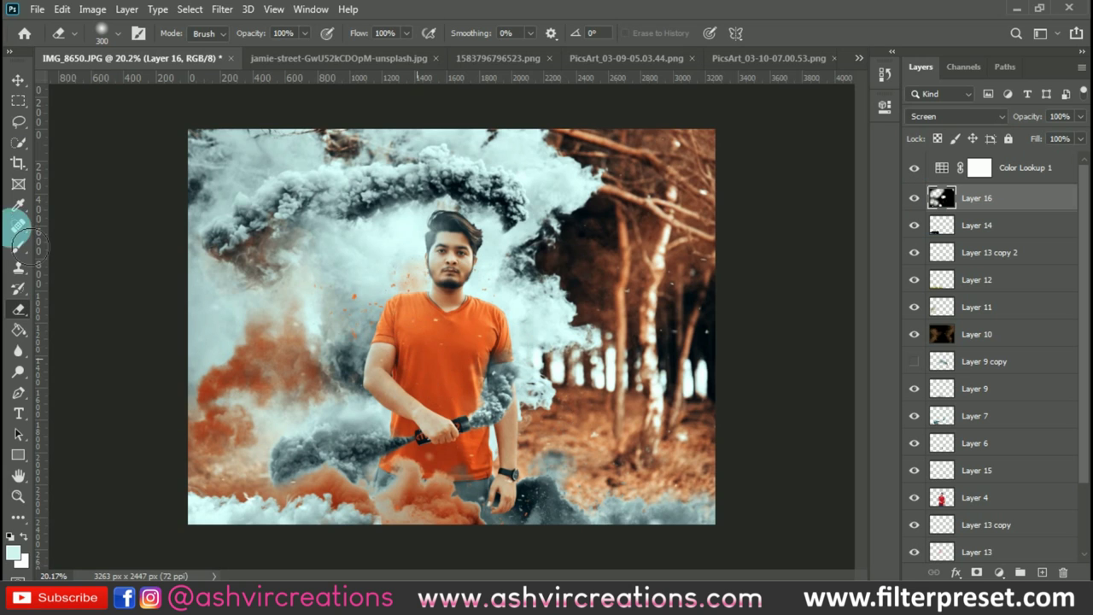
Step: Merge all layers from Color Lookup 1 down to the background layer directly above Layer 0 into one layer
click(17, 82)
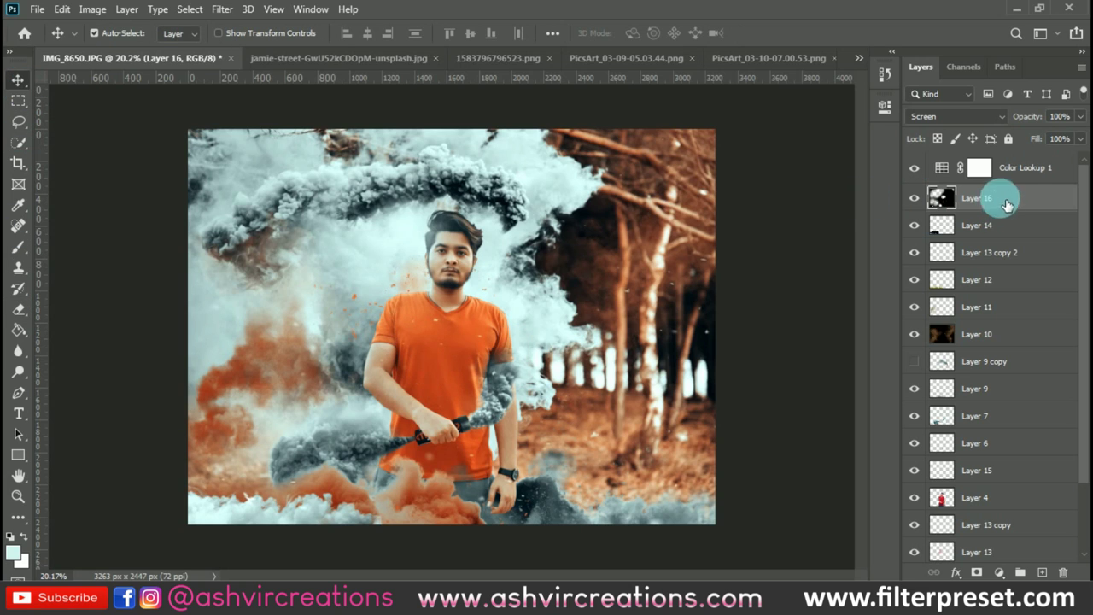
drag(1032, 167, 977, 510)
shift+click(977, 510)
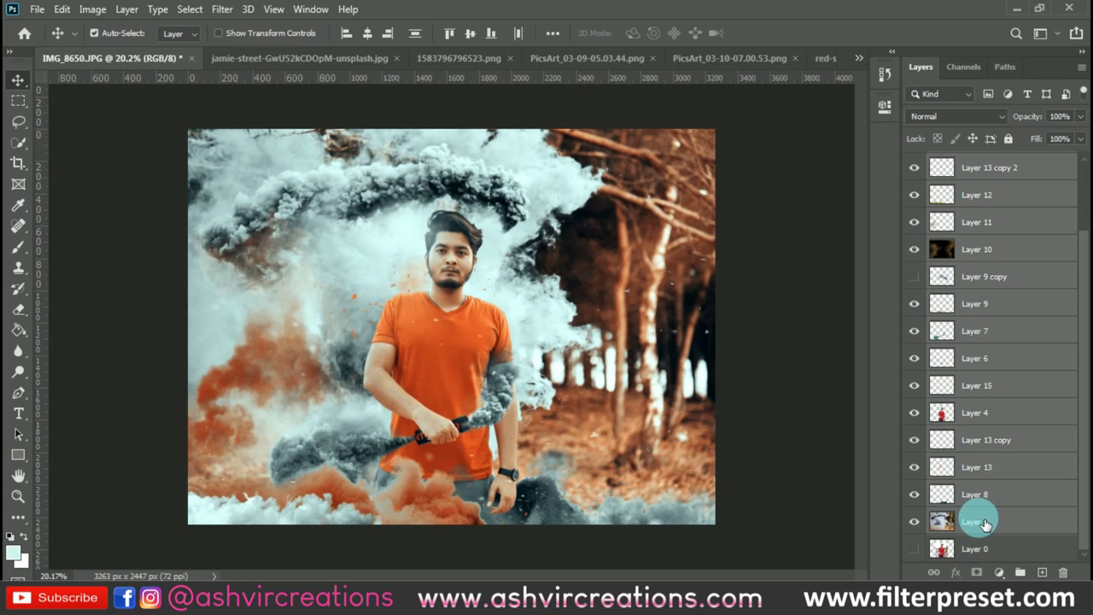
right_click(976, 511)
click(800, 474)
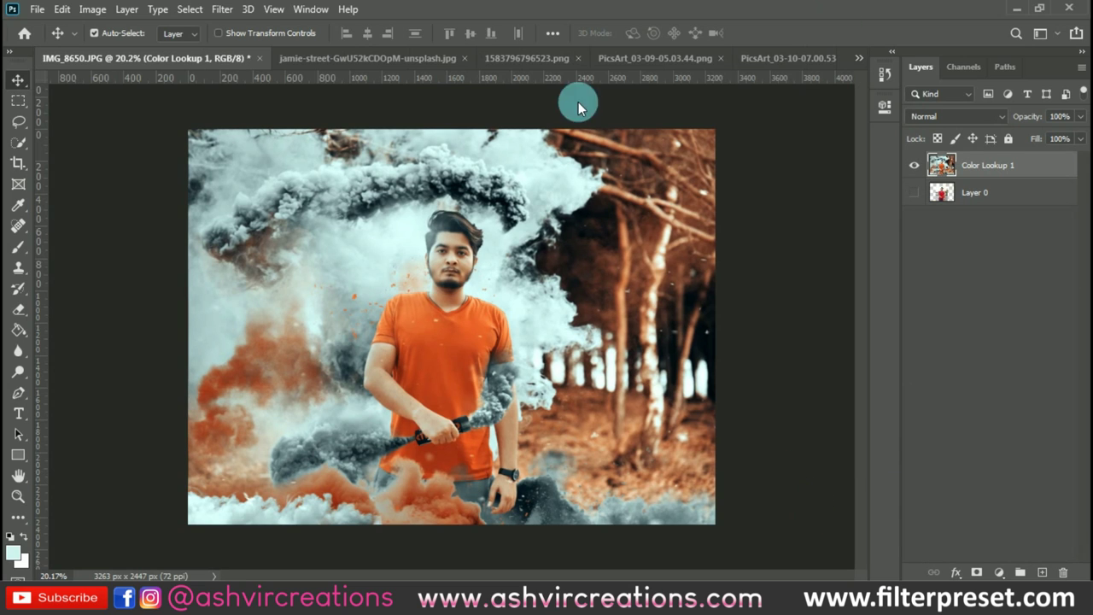
click(18, 164)
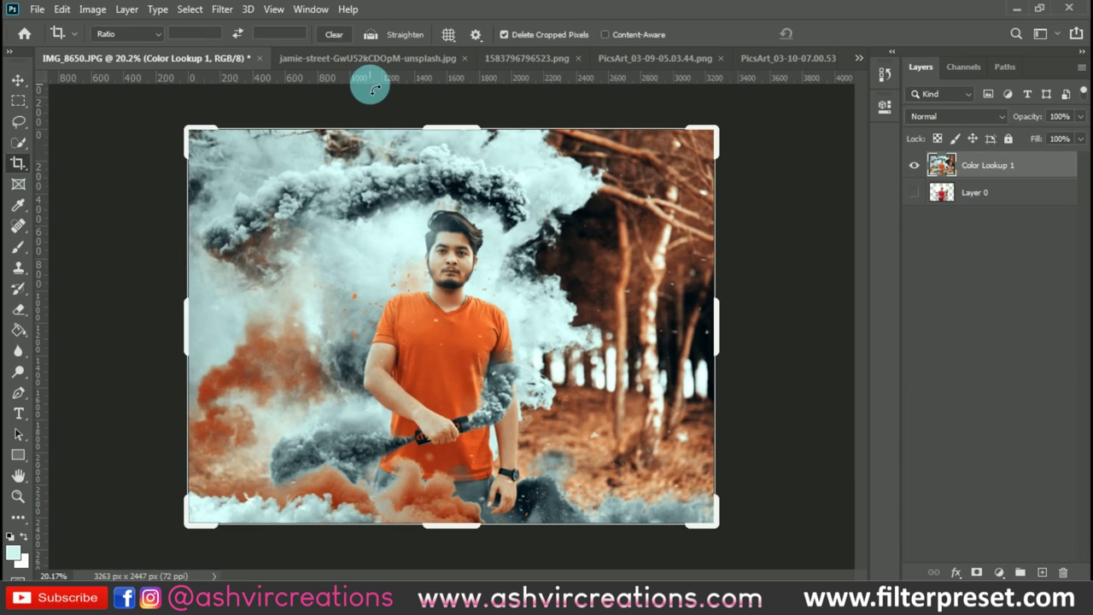
key(Escape)
key(v)
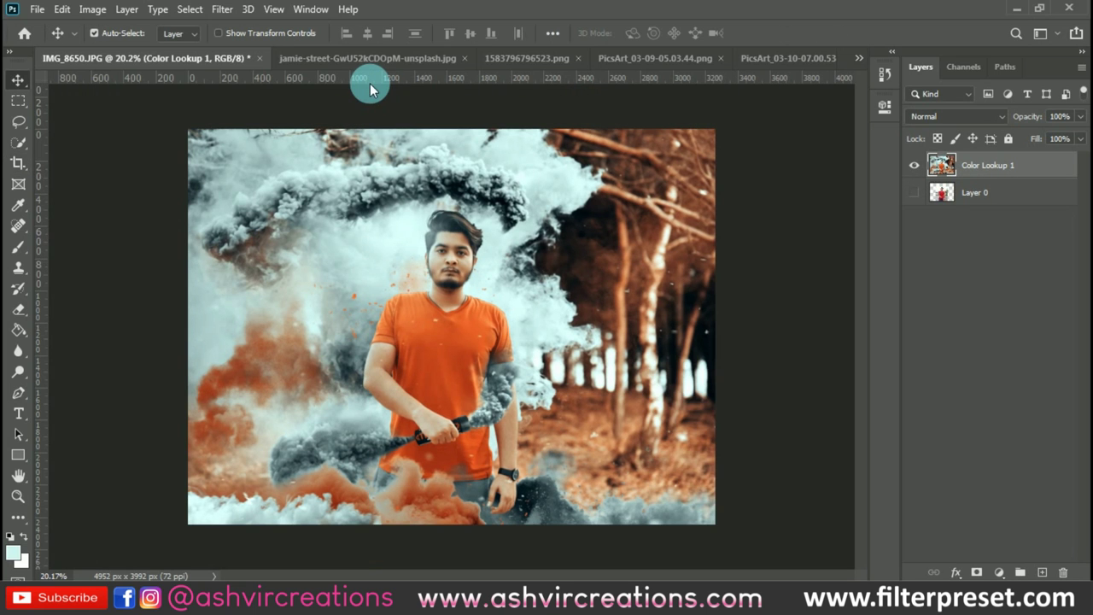
Step: Show Layer 0 and compare the merged composite with the original photo by hiding and showing the merged layer
key(ctrl+0)
click(916, 194)
click(914, 166)
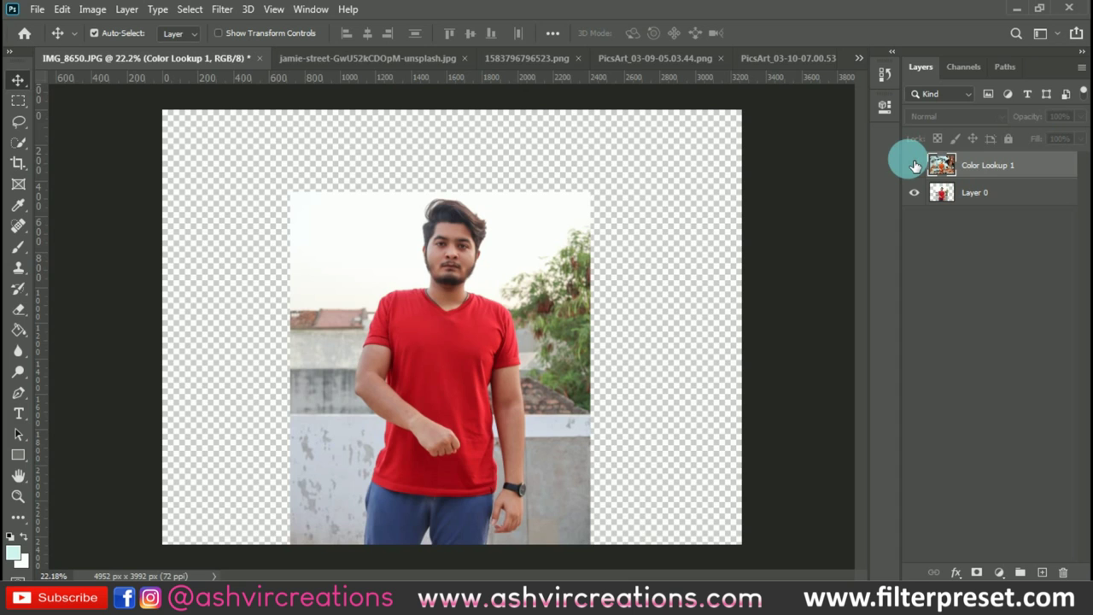
click(914, 166)
click(915, 166)
click(914, 166)
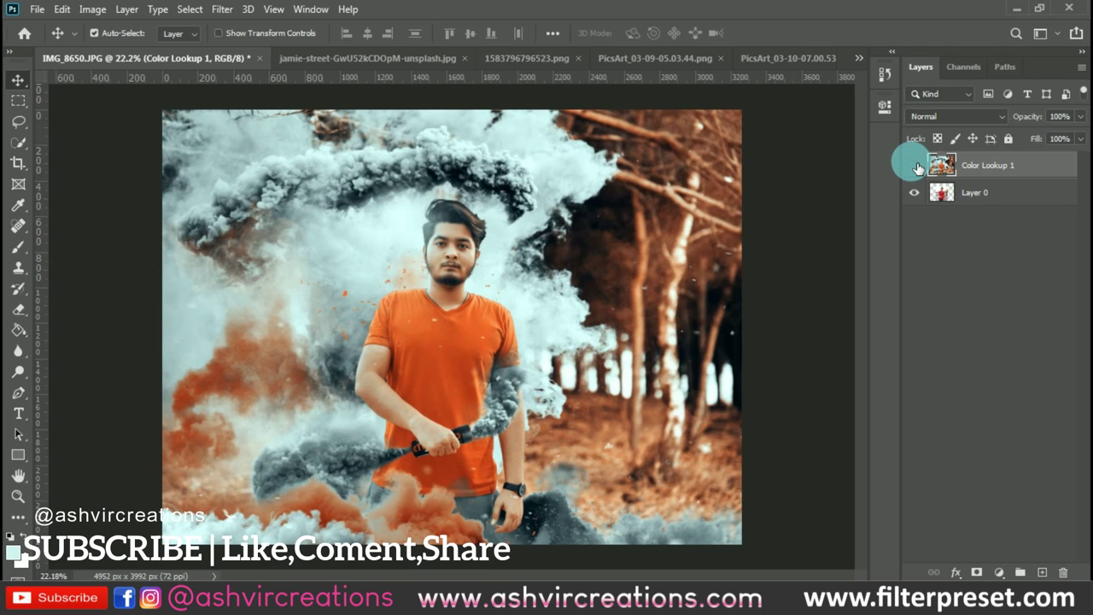
click(916, 165)
click(916, 167)
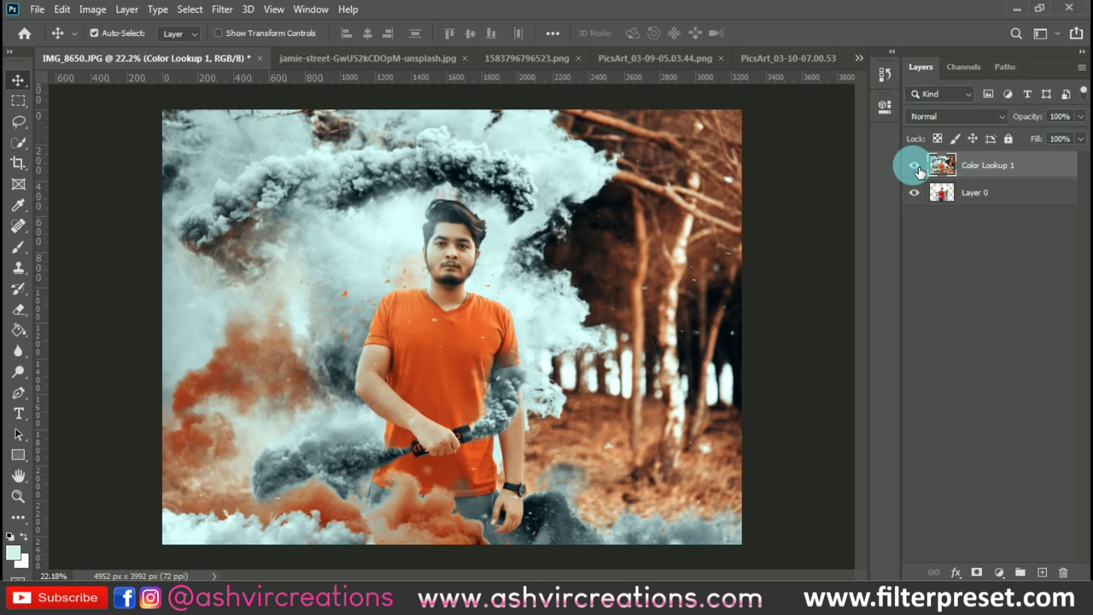
Step: Examine the finished composite up close around the man's face, the forest, the smoke grenade and the dust particles
scroll(757, 231, up, 3)
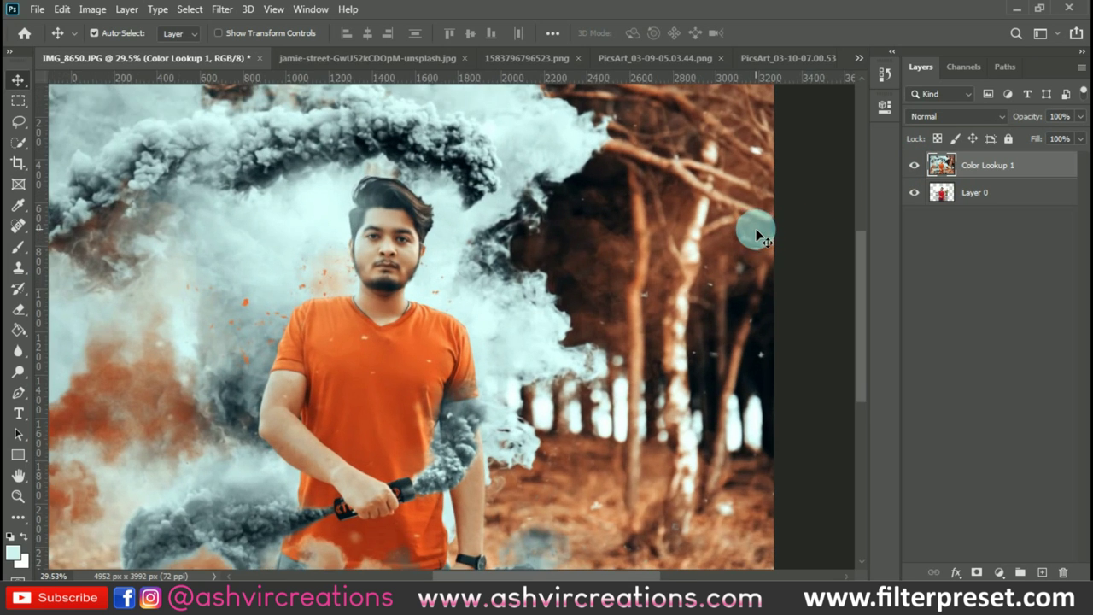
drag(758, 228, 829, 184)
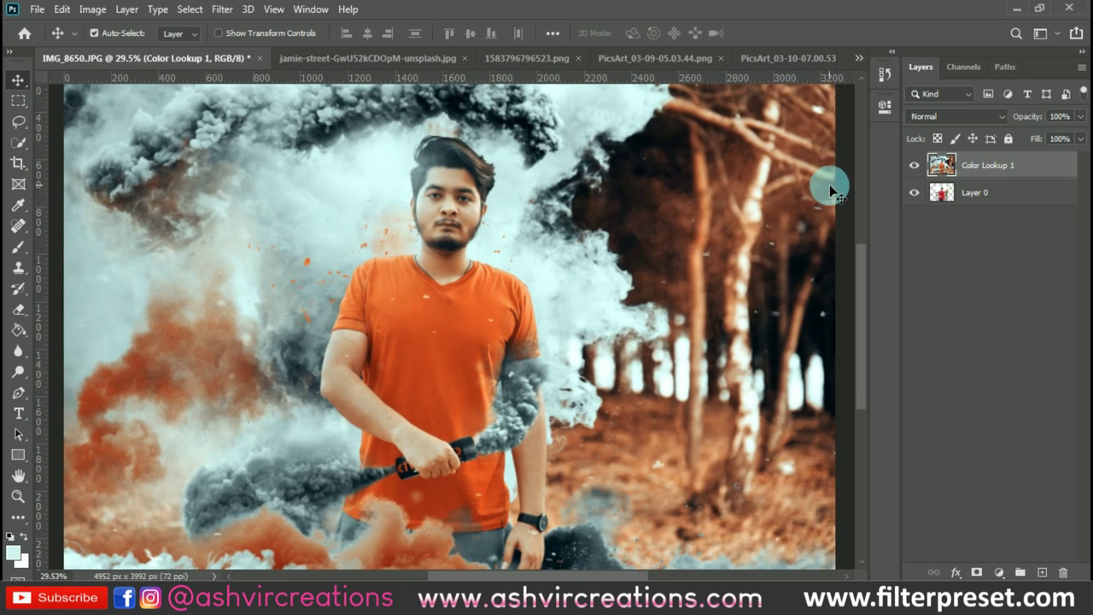
scroll(830, 195, up, 2)
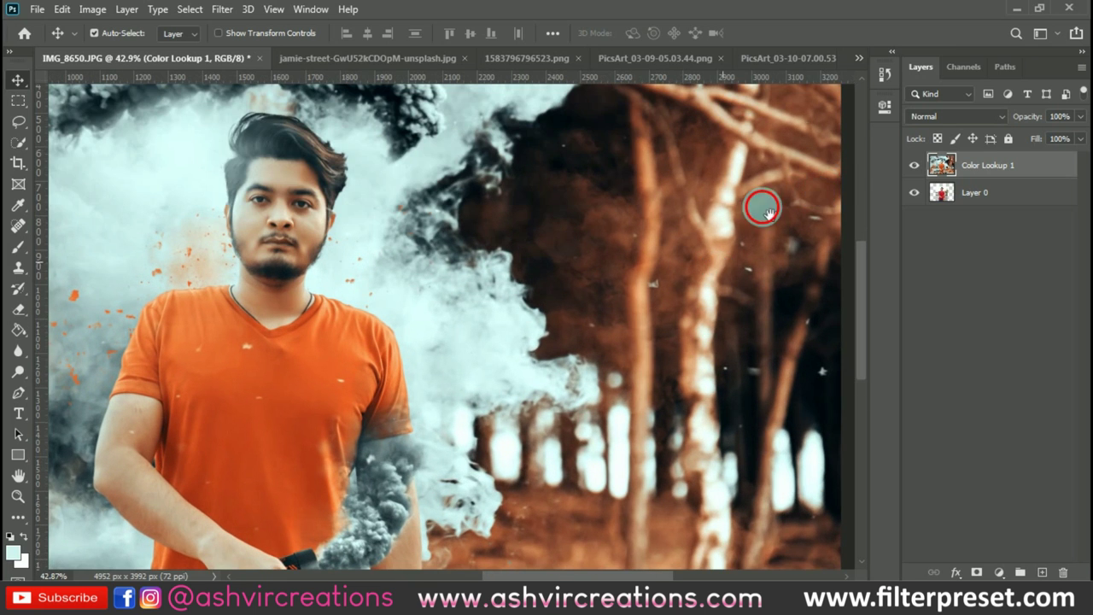
drag(761, 207, 816, 145)
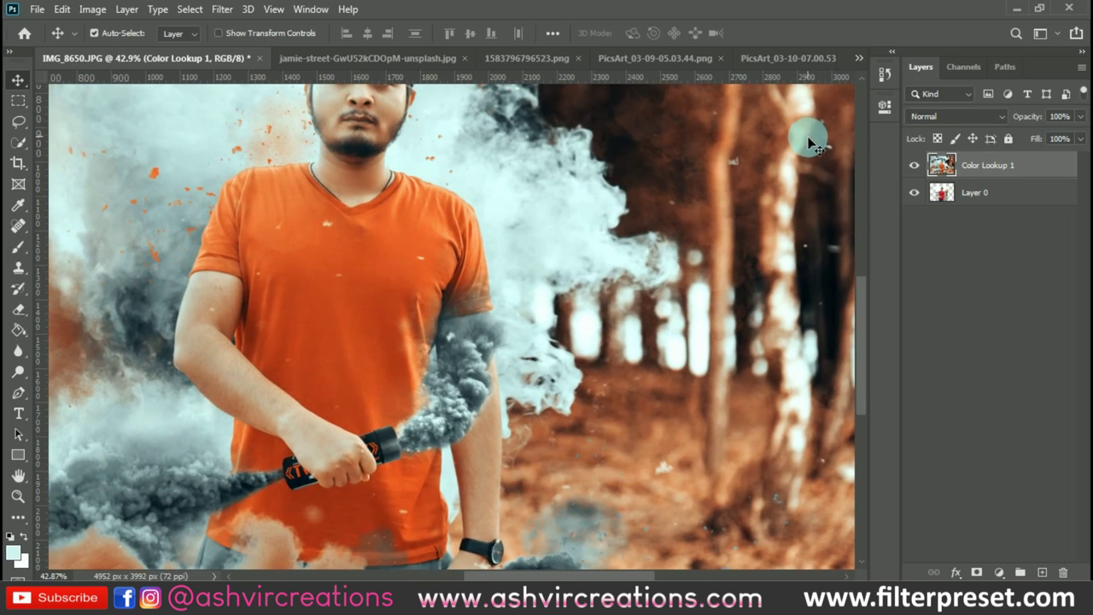
scroll(812, 144, down, 2)
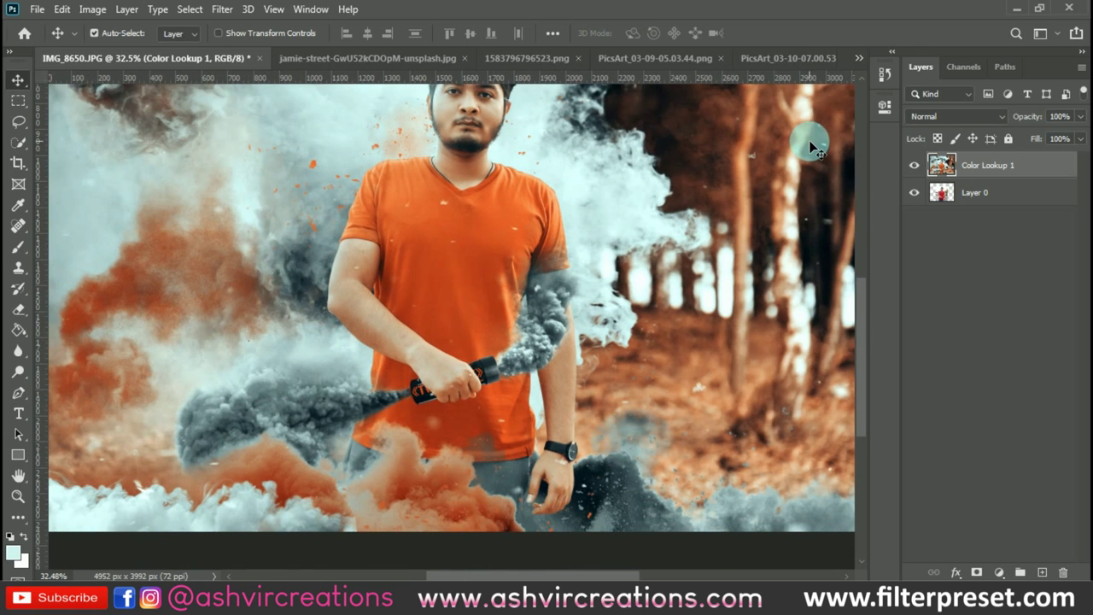
scroll(812, 145, down, 1)
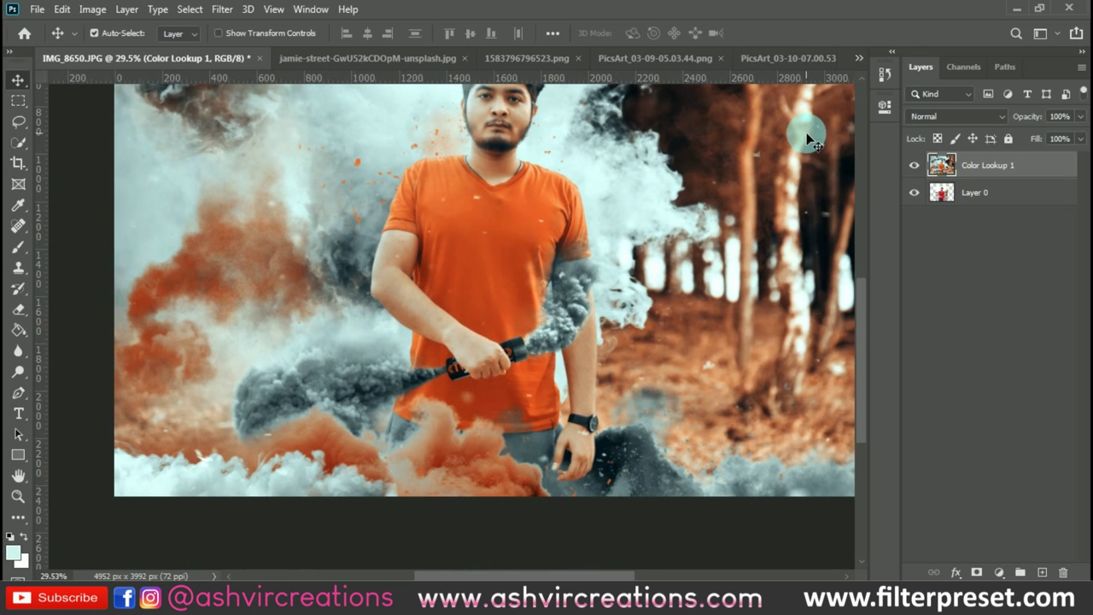
scroll(806, 135, down, 1)
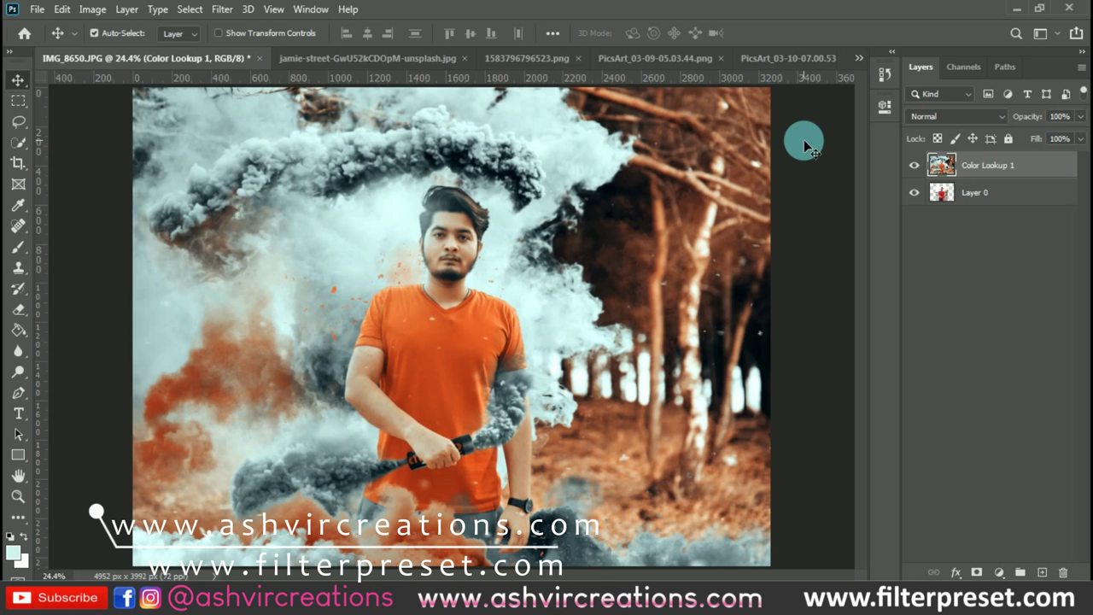
scroll(431, 462, up, 3)
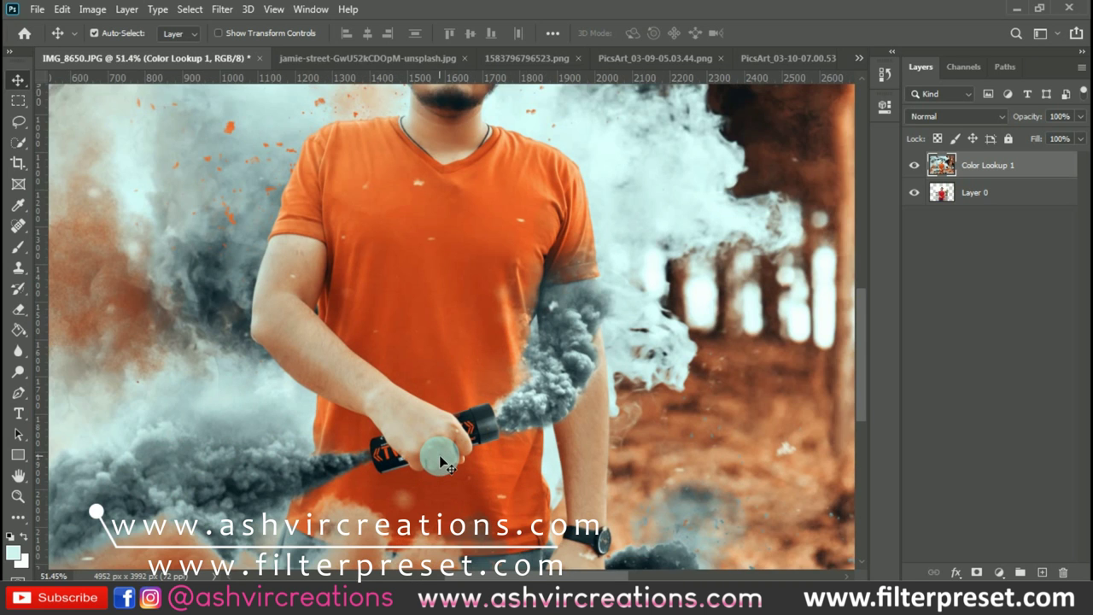
Step: Examine the hand gripping the smoke grenade and its smoke up close, and view the whole merged composite
scroll(440, 462, up, 1)
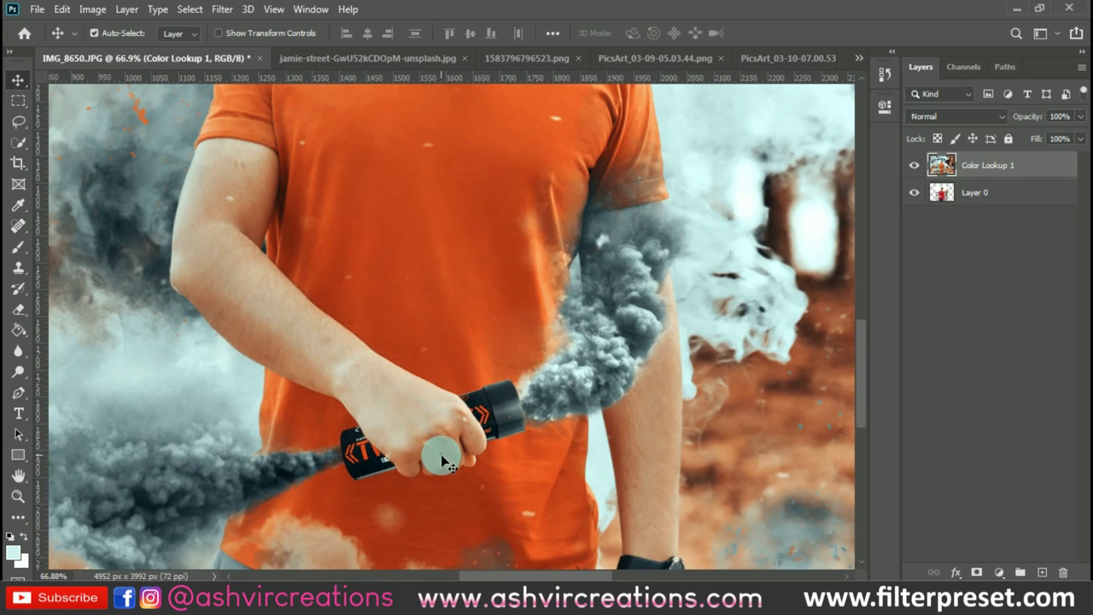
scroll(443, 462, up, 3)
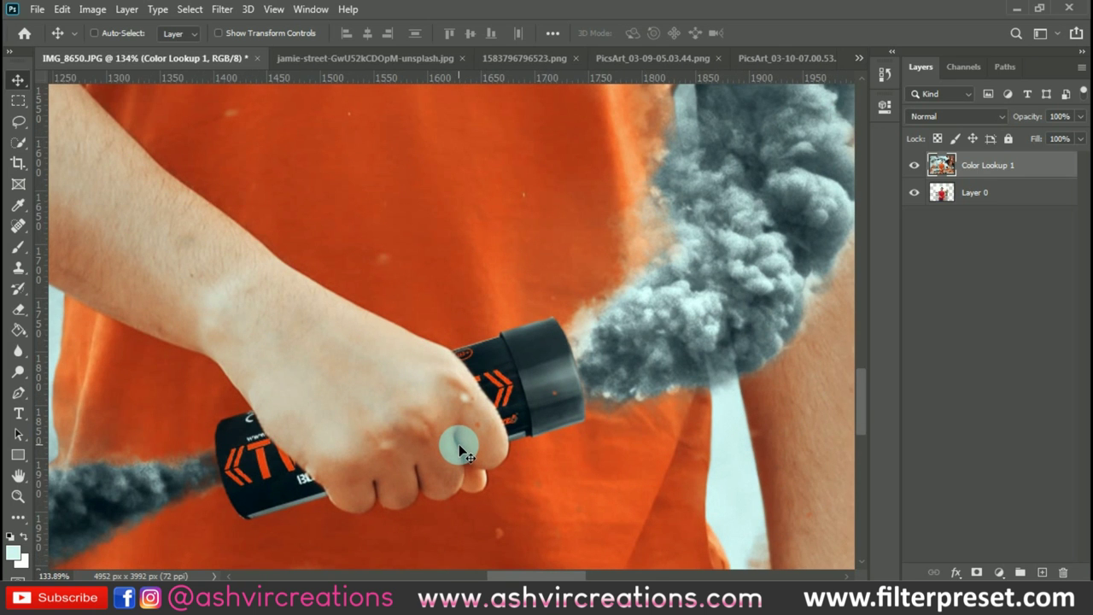
key(ctrl+0)
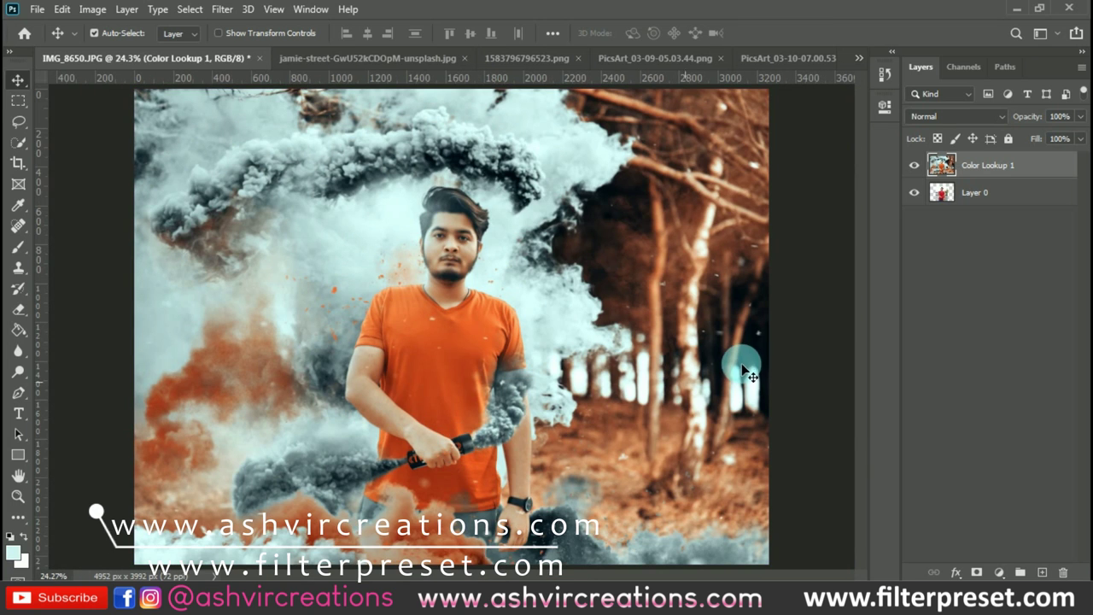
scroll(753, 358, down, 2)
scroll(724, 407, up, 1)
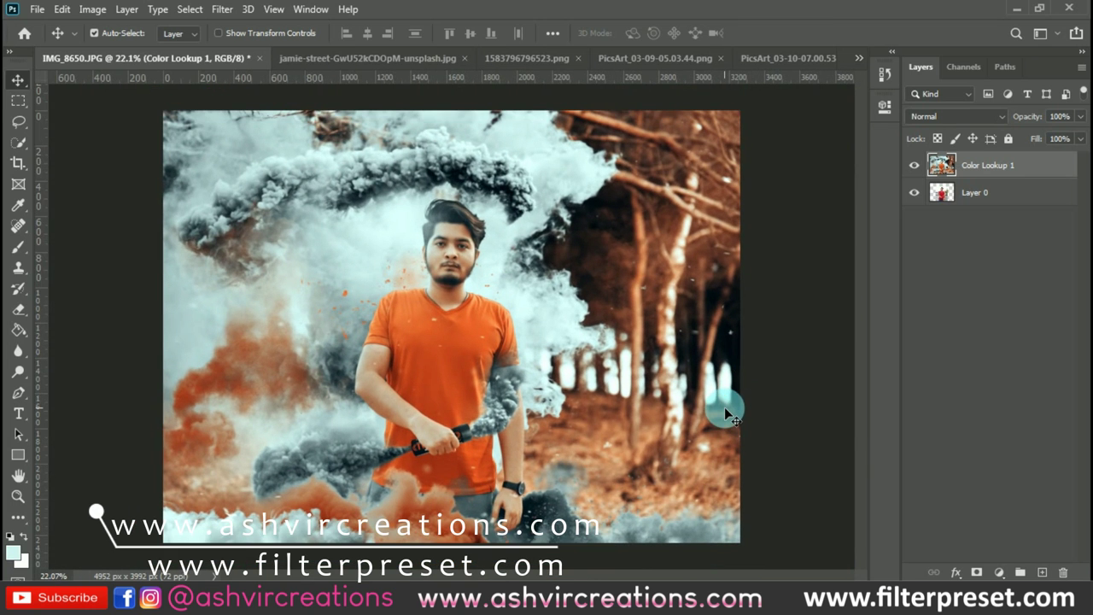
scroll(671, 388, up, 2)
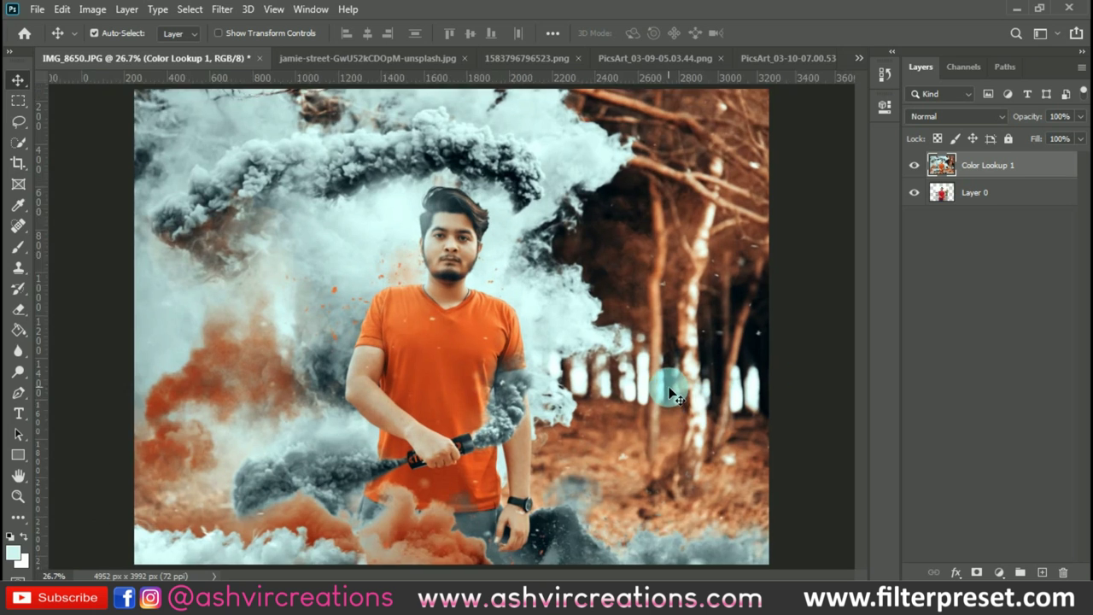
key(ctrl+0)
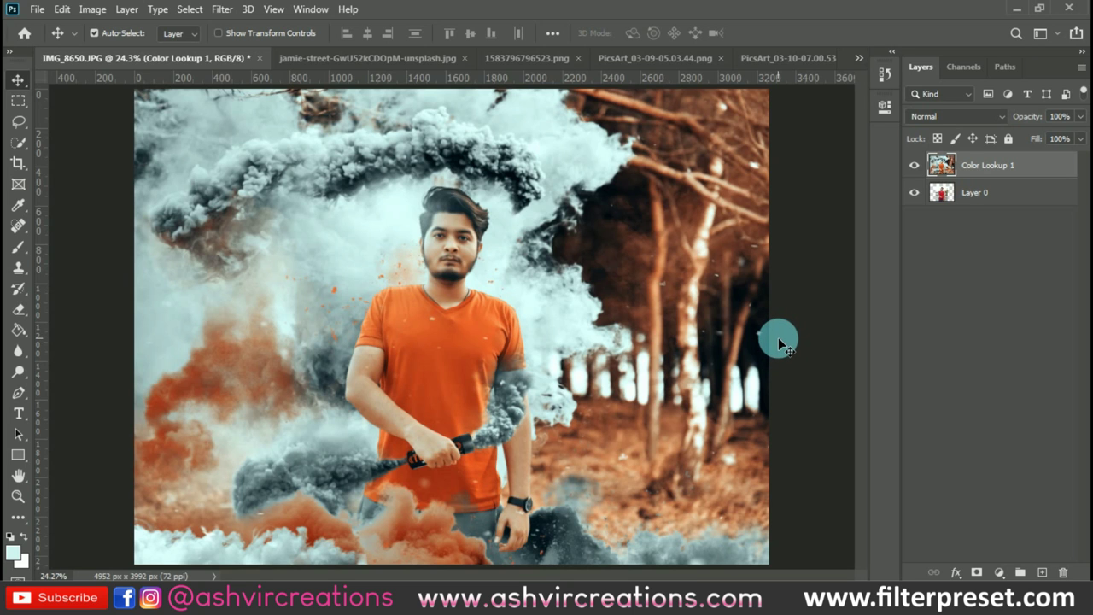
scroll(778, 338, up, 1)
scroll(778, 337, down, 1)
scroll(568, 405, up, 1)
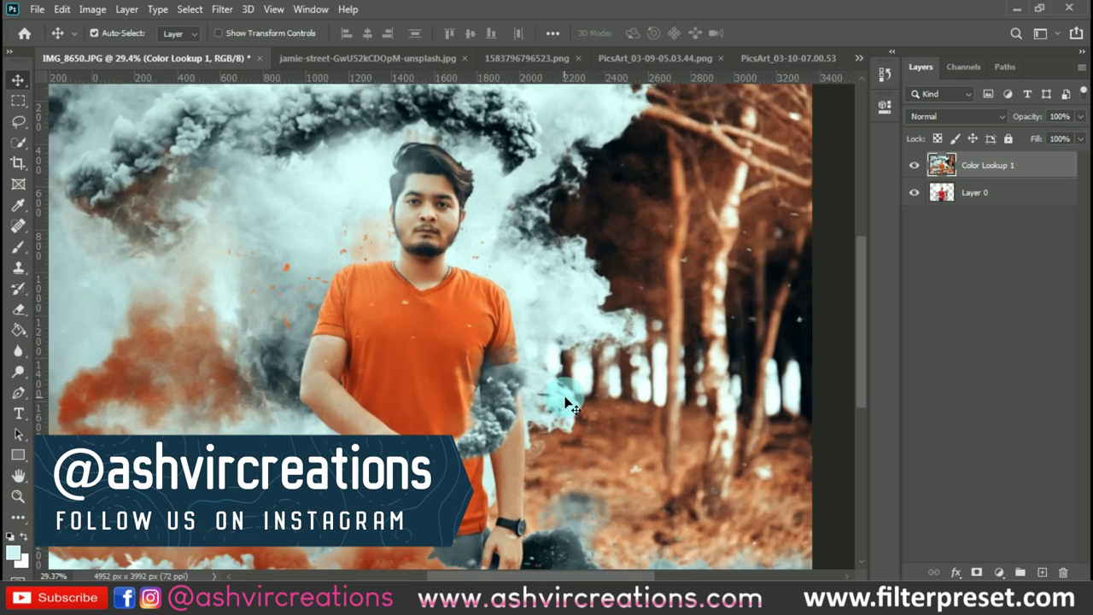
scroll(598, 357, up, 1)
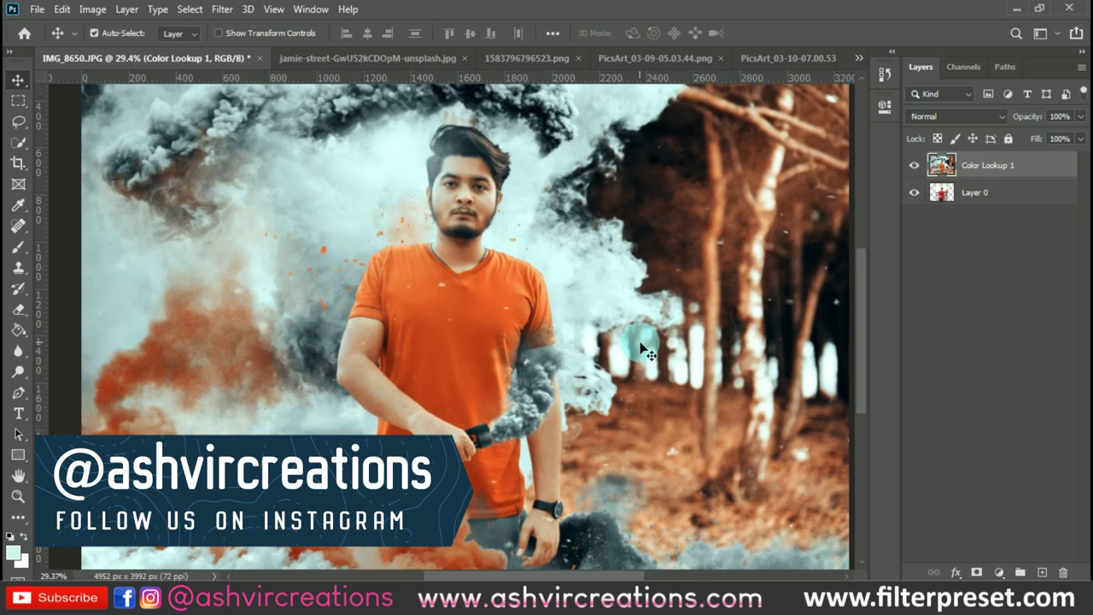
scroll(644, 349, down, 1)
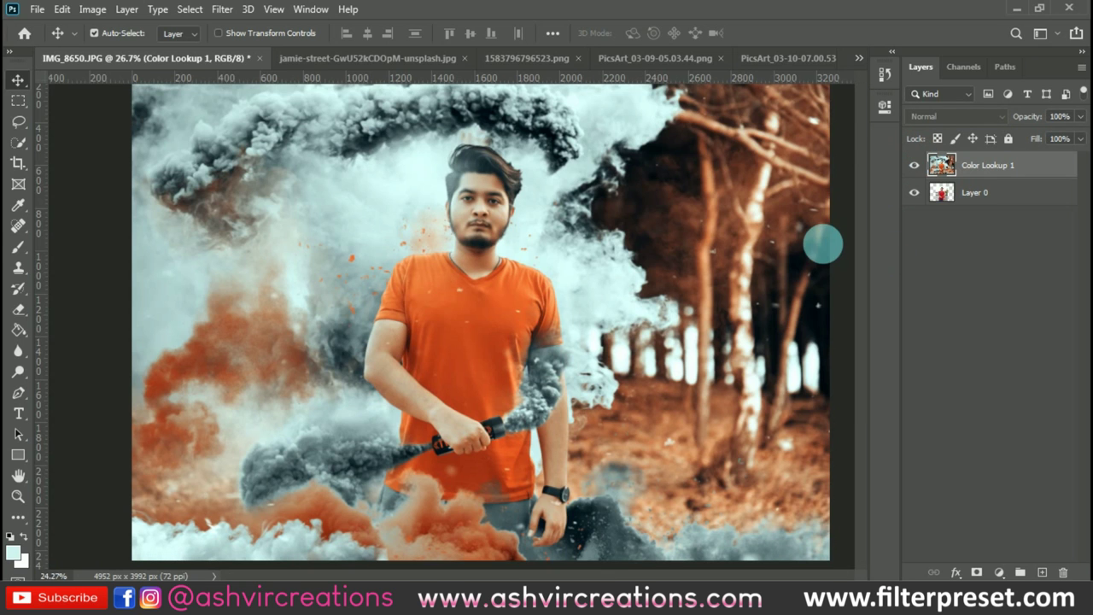
scroll(823, 243, down, 2)
scroll(822, 243, up, 1)
scroll(823, 243, up, 1)
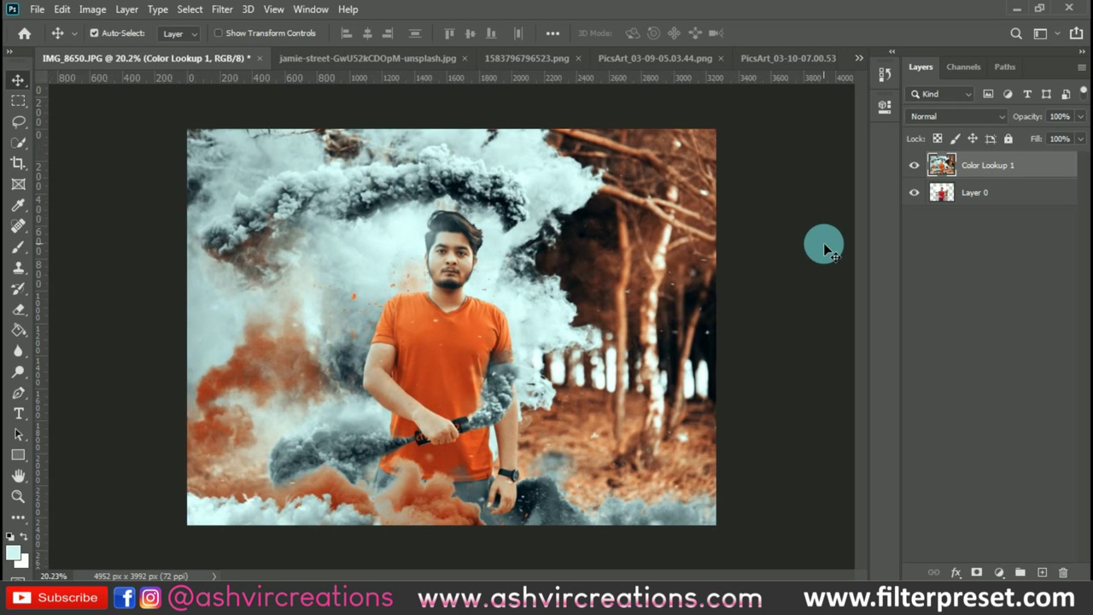